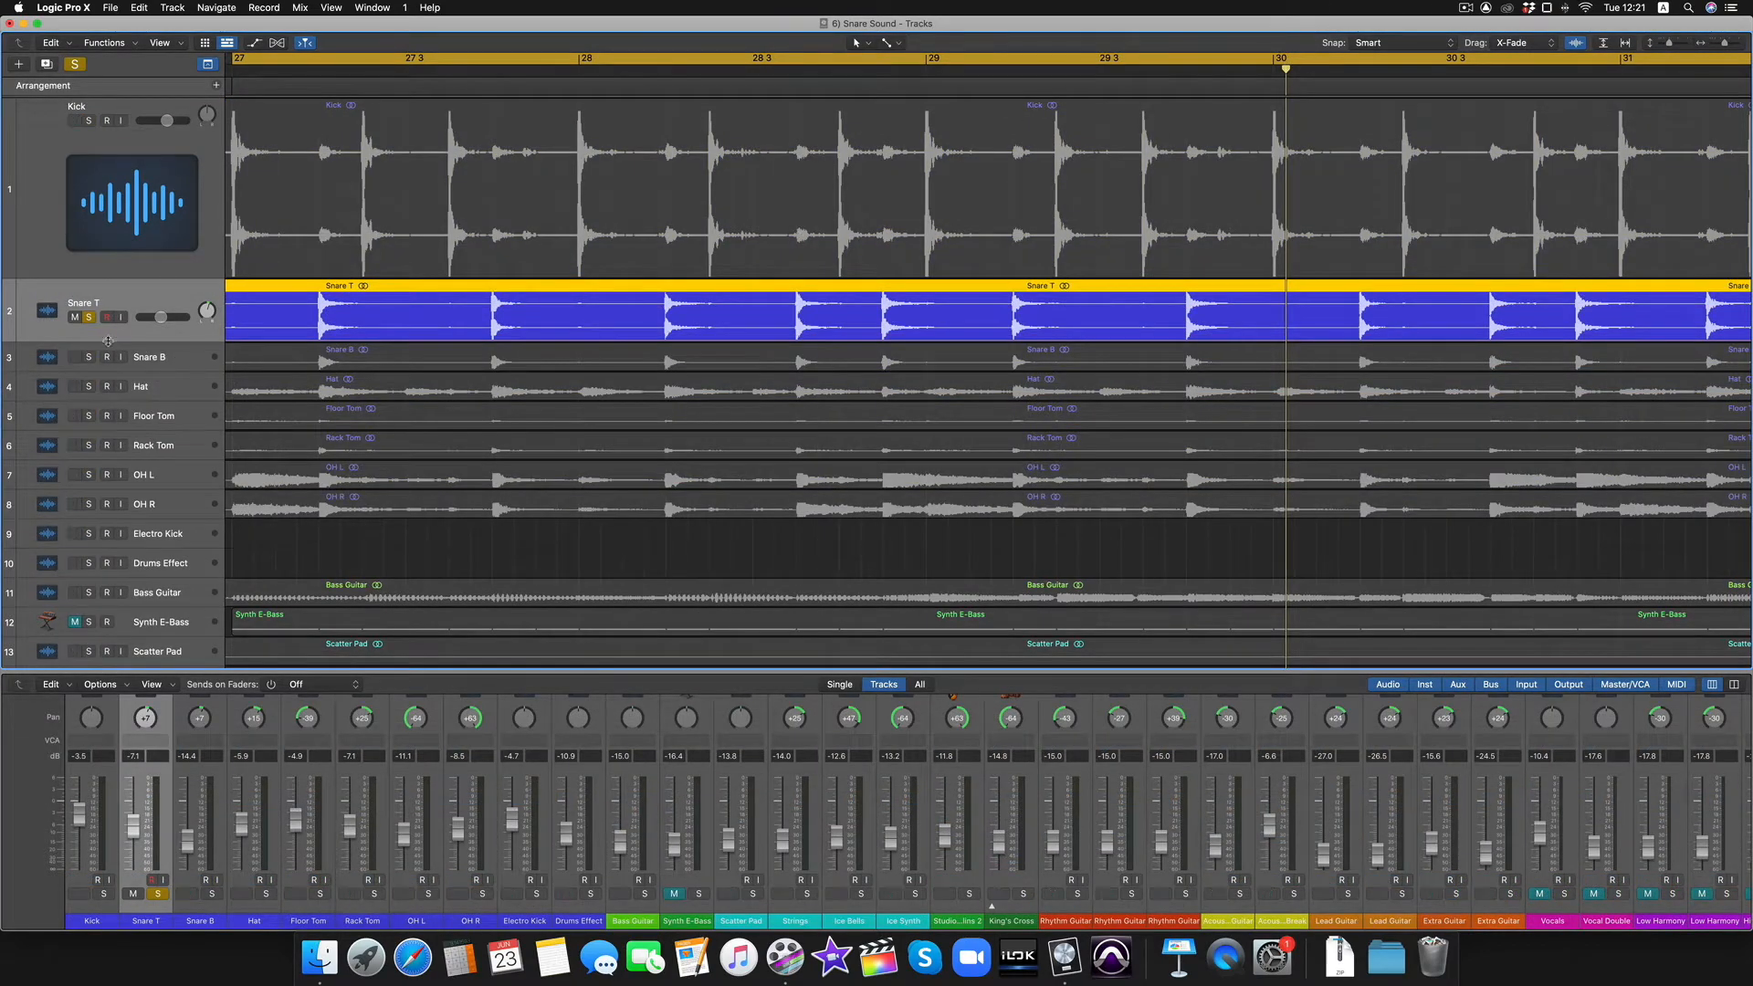
Step: Enlarge the height of the Snare T track and play it soloed from bar 27
{"action": "left_click_drag", "start_coordinate": [110, 343], "coordinate": [110, 367]}
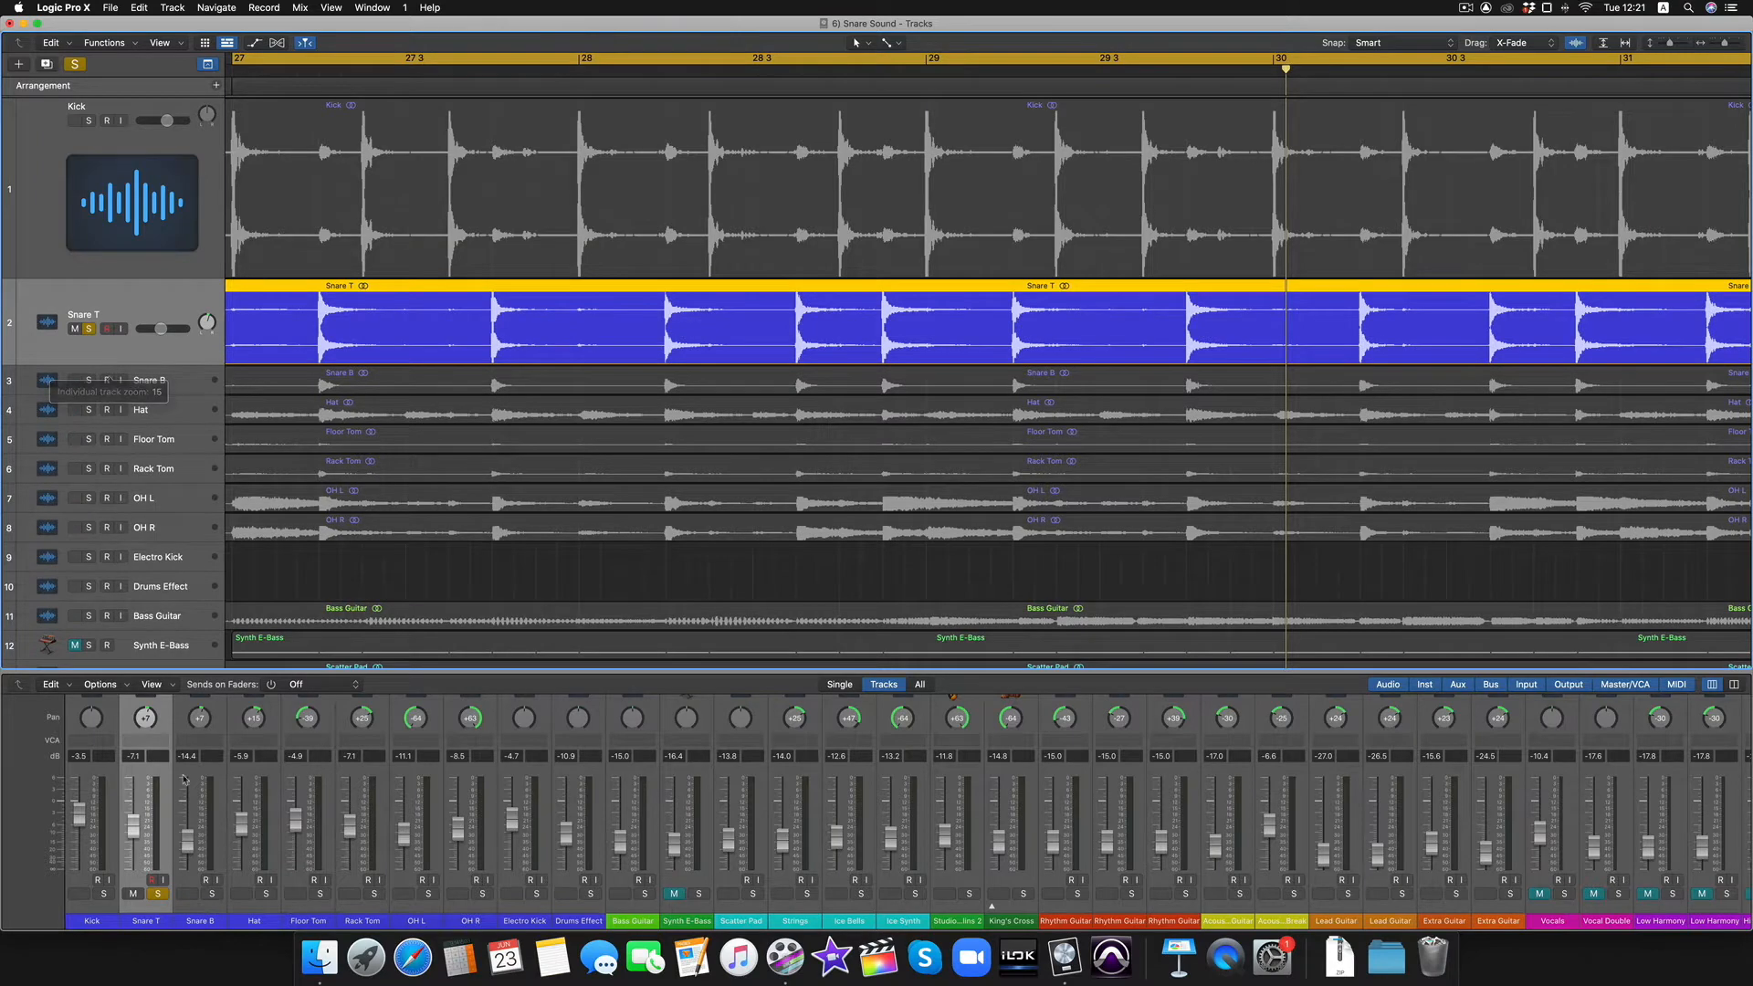
{"action": "scroll", "coordinate": [155, 746], "scroll_direction": "up", "scroll_amount": 5}
{"action": "scroll", "coordinate": [155, 746], "scroll_direction": "up", "scroll_amount": 3}
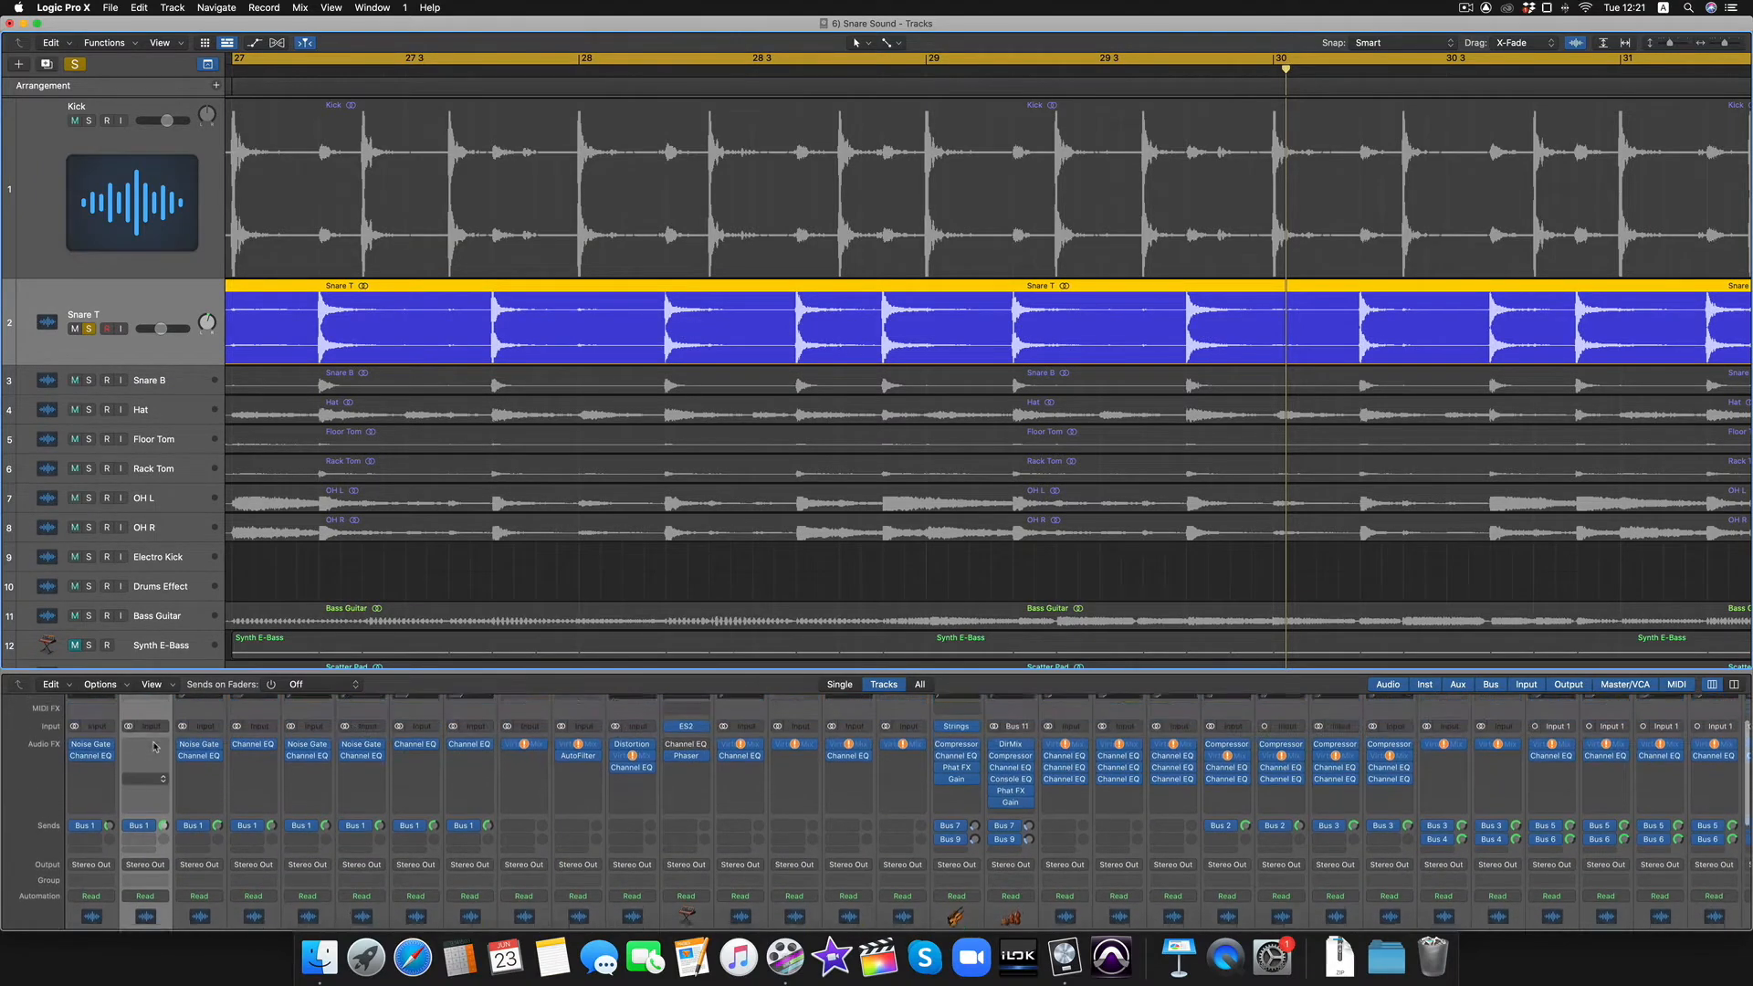
{"action": "scroll", "coordinate": [548, 241], "scroll_direction": "left", "scroll_amount": 3}
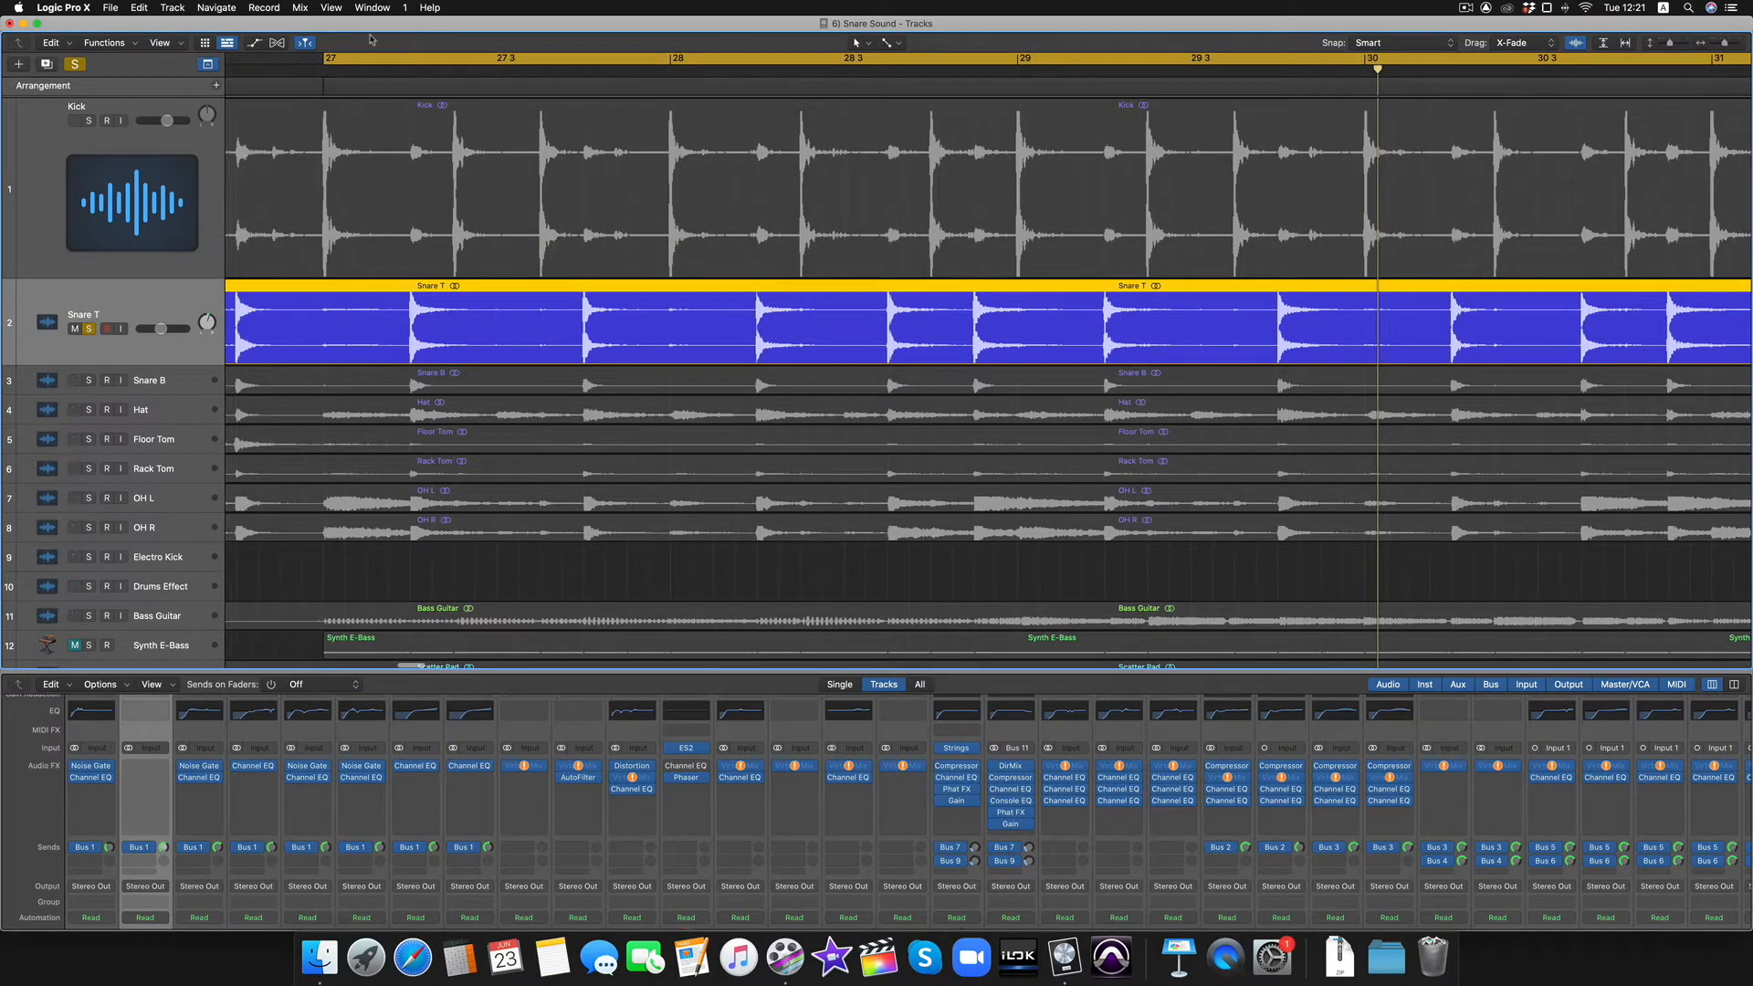
{"action": "left_click", "coordinate": [324, 67]}
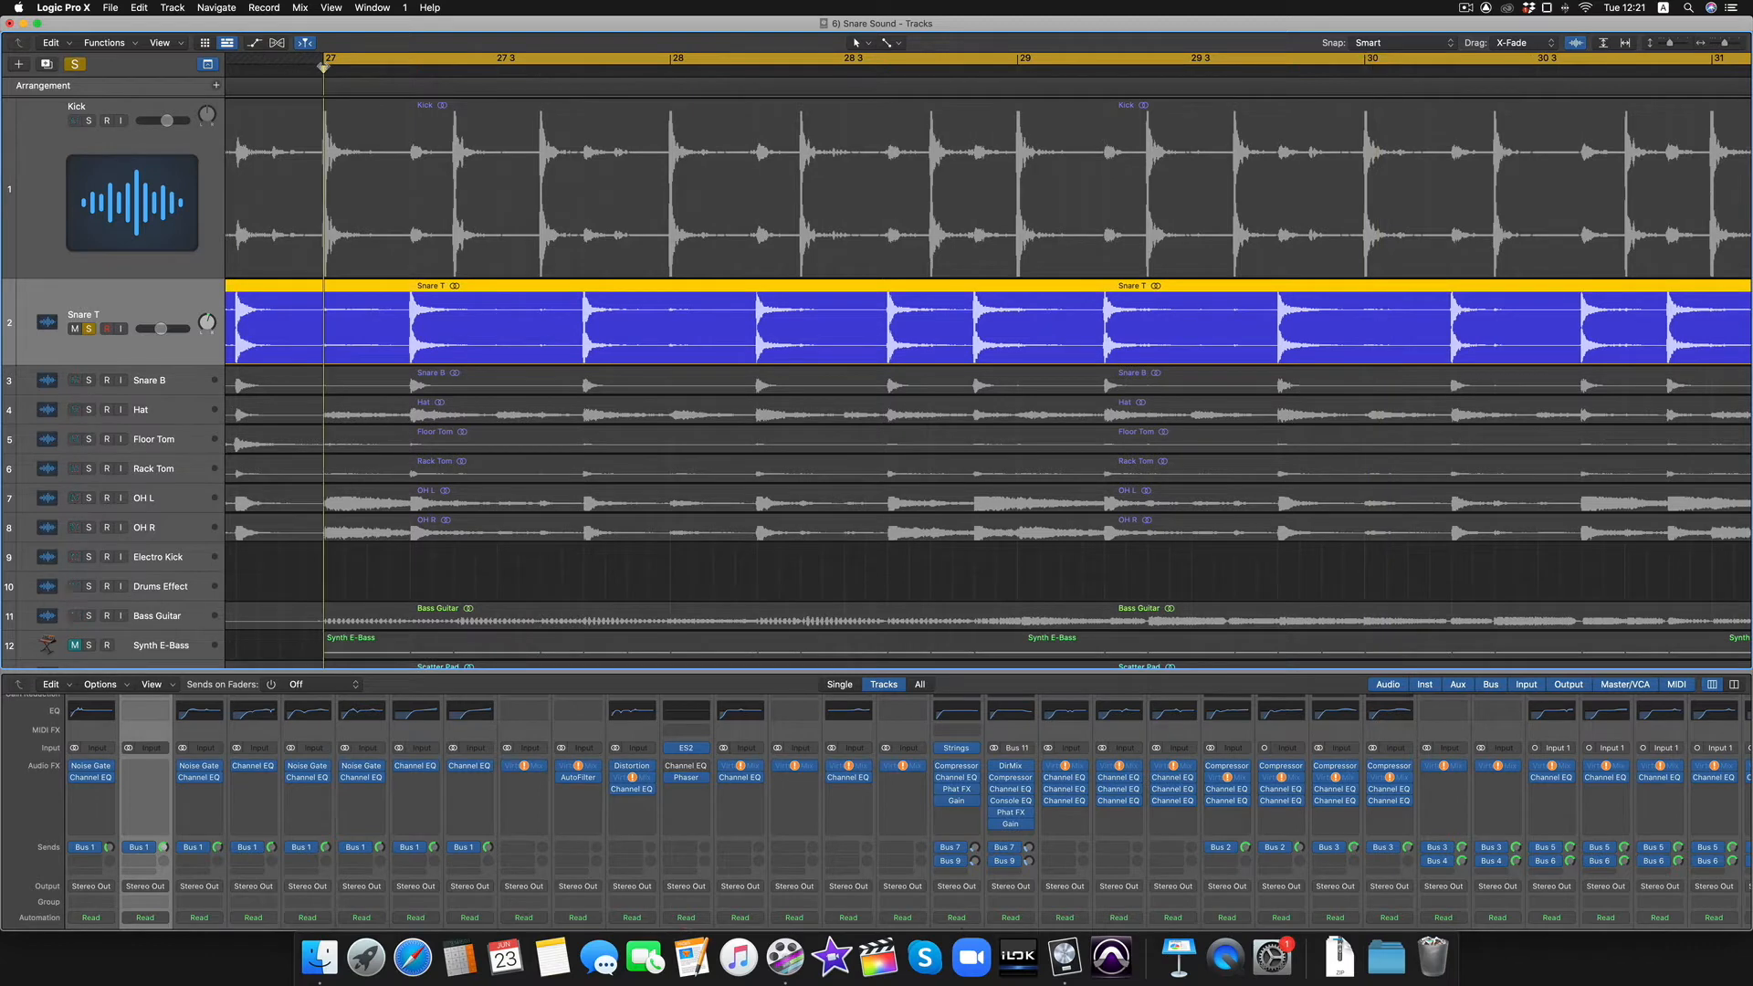
{"action": "key", "text": "space"}
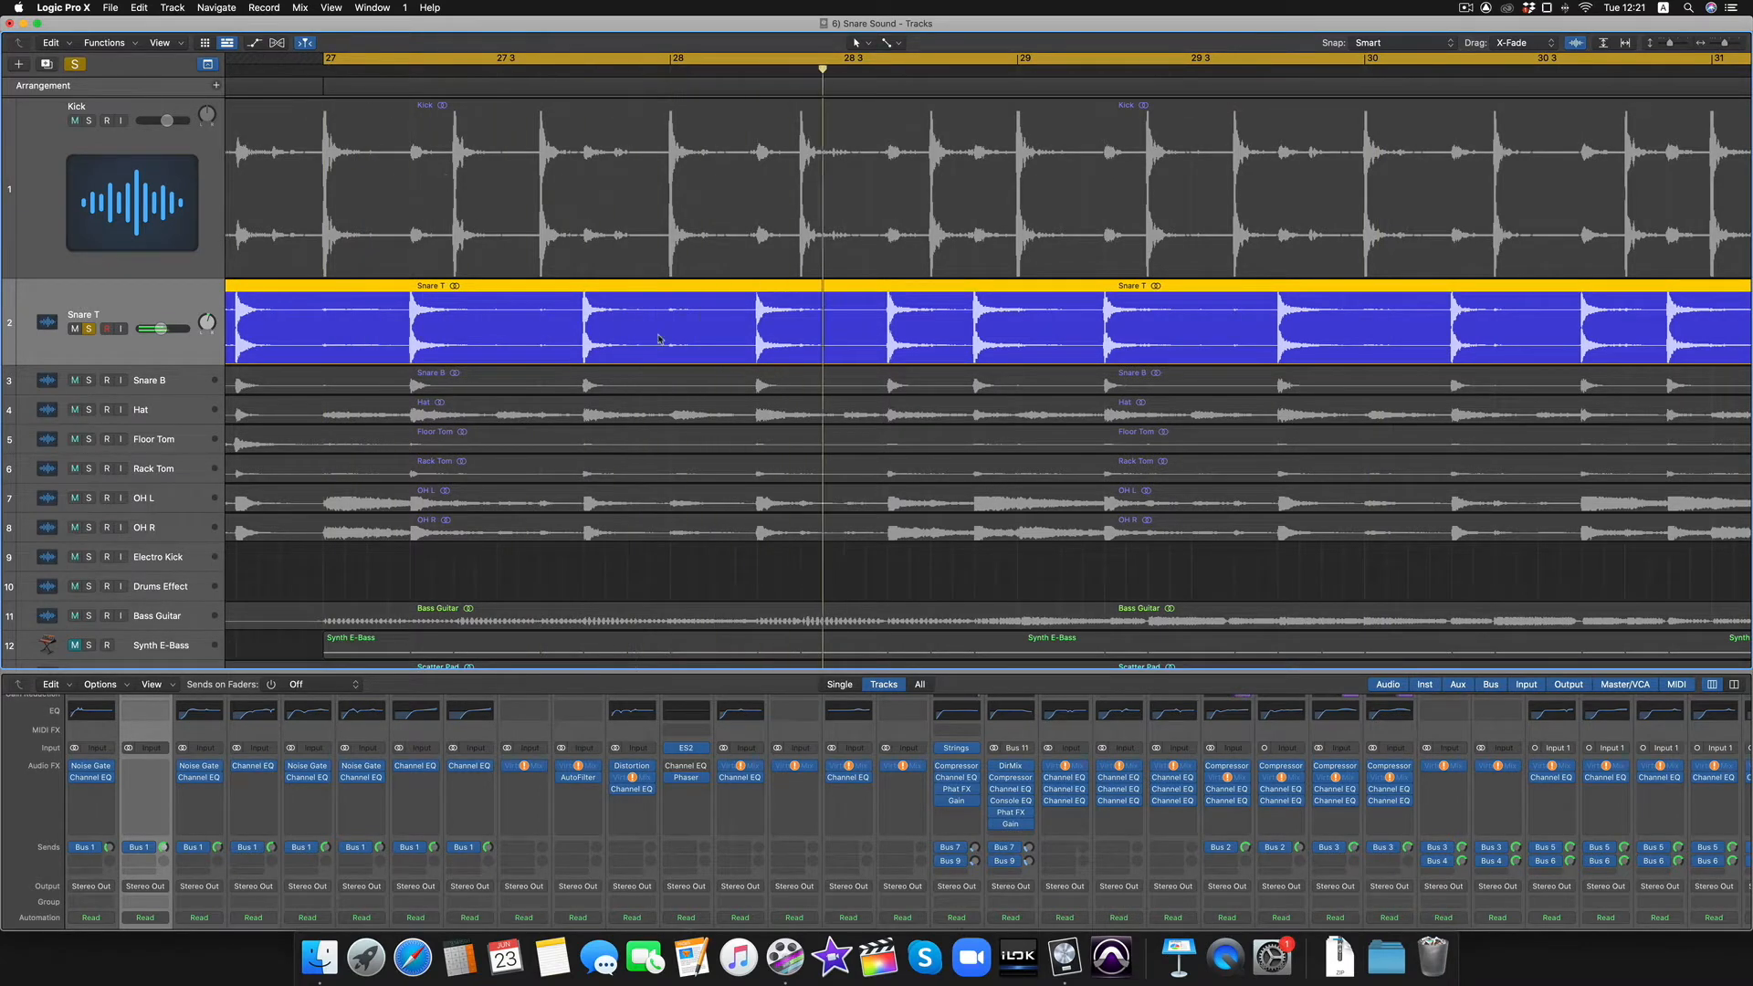
Step: Raise the volume fader of the Snare T channel in the mixer during playback
{"action": "scroll", "coordinate": [142, 876], "scroll_direction": "down", "scroll_amount": 3}
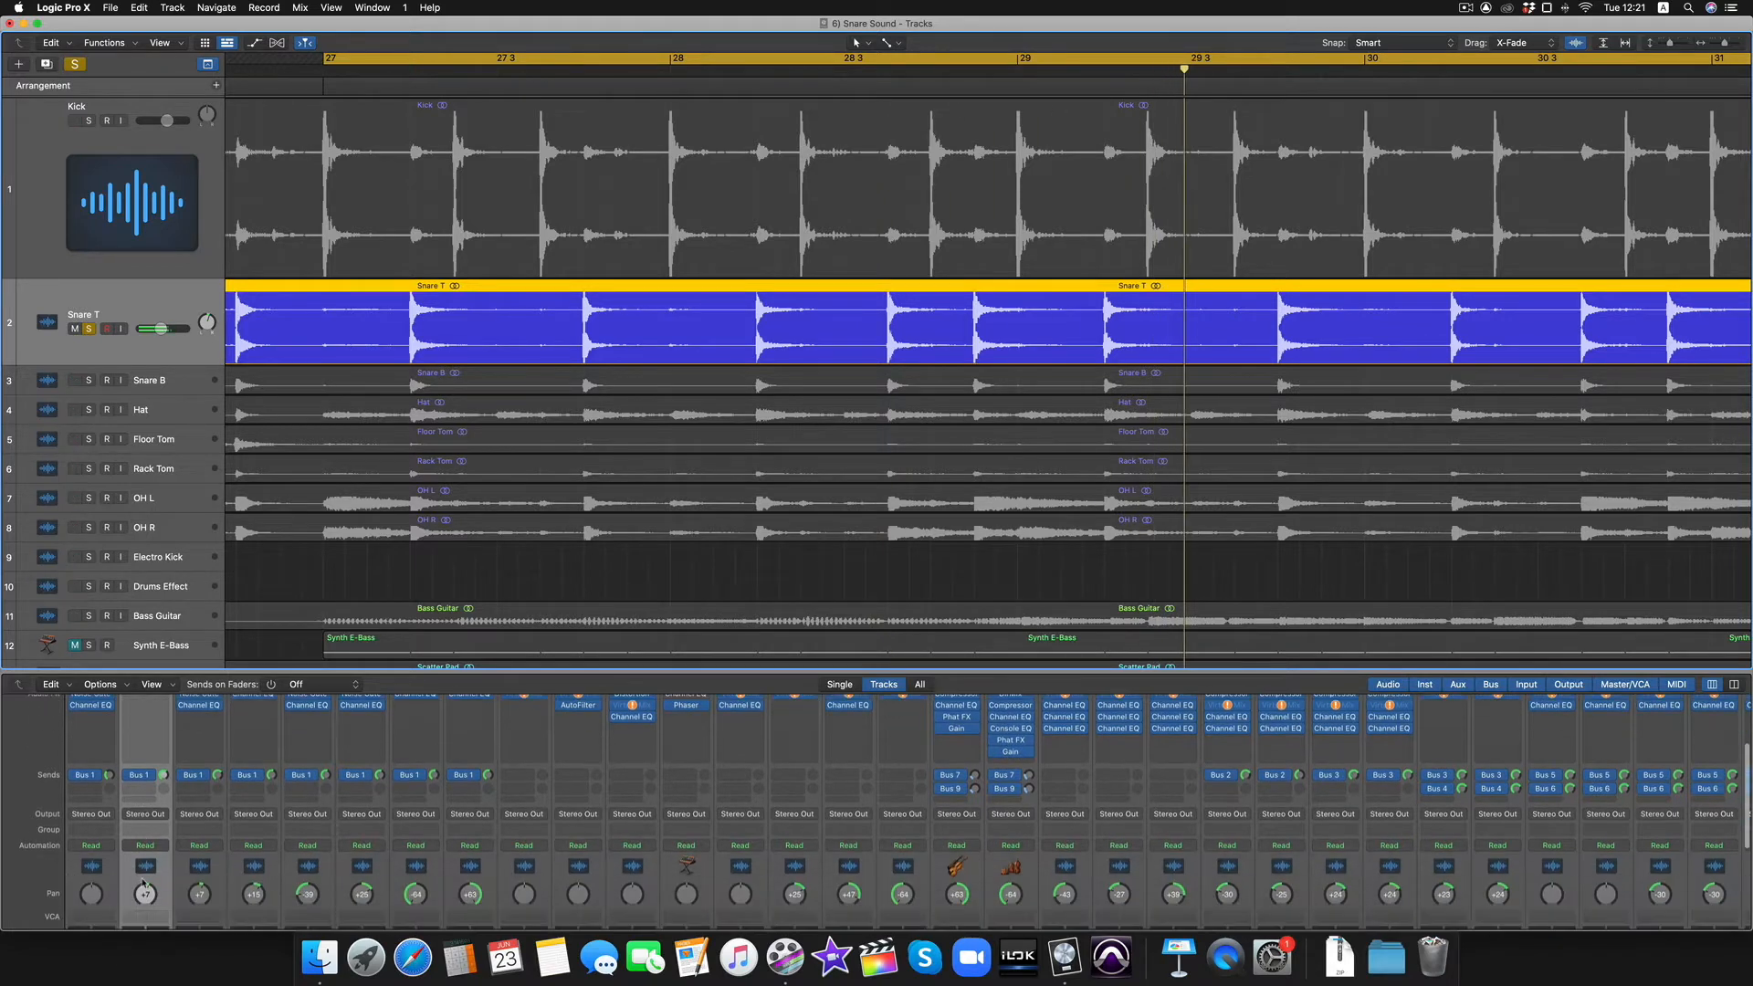
{"action": "scroll", "coordinate": [142, 876], "scroll_direction": "down", "scroll_amount": 2}
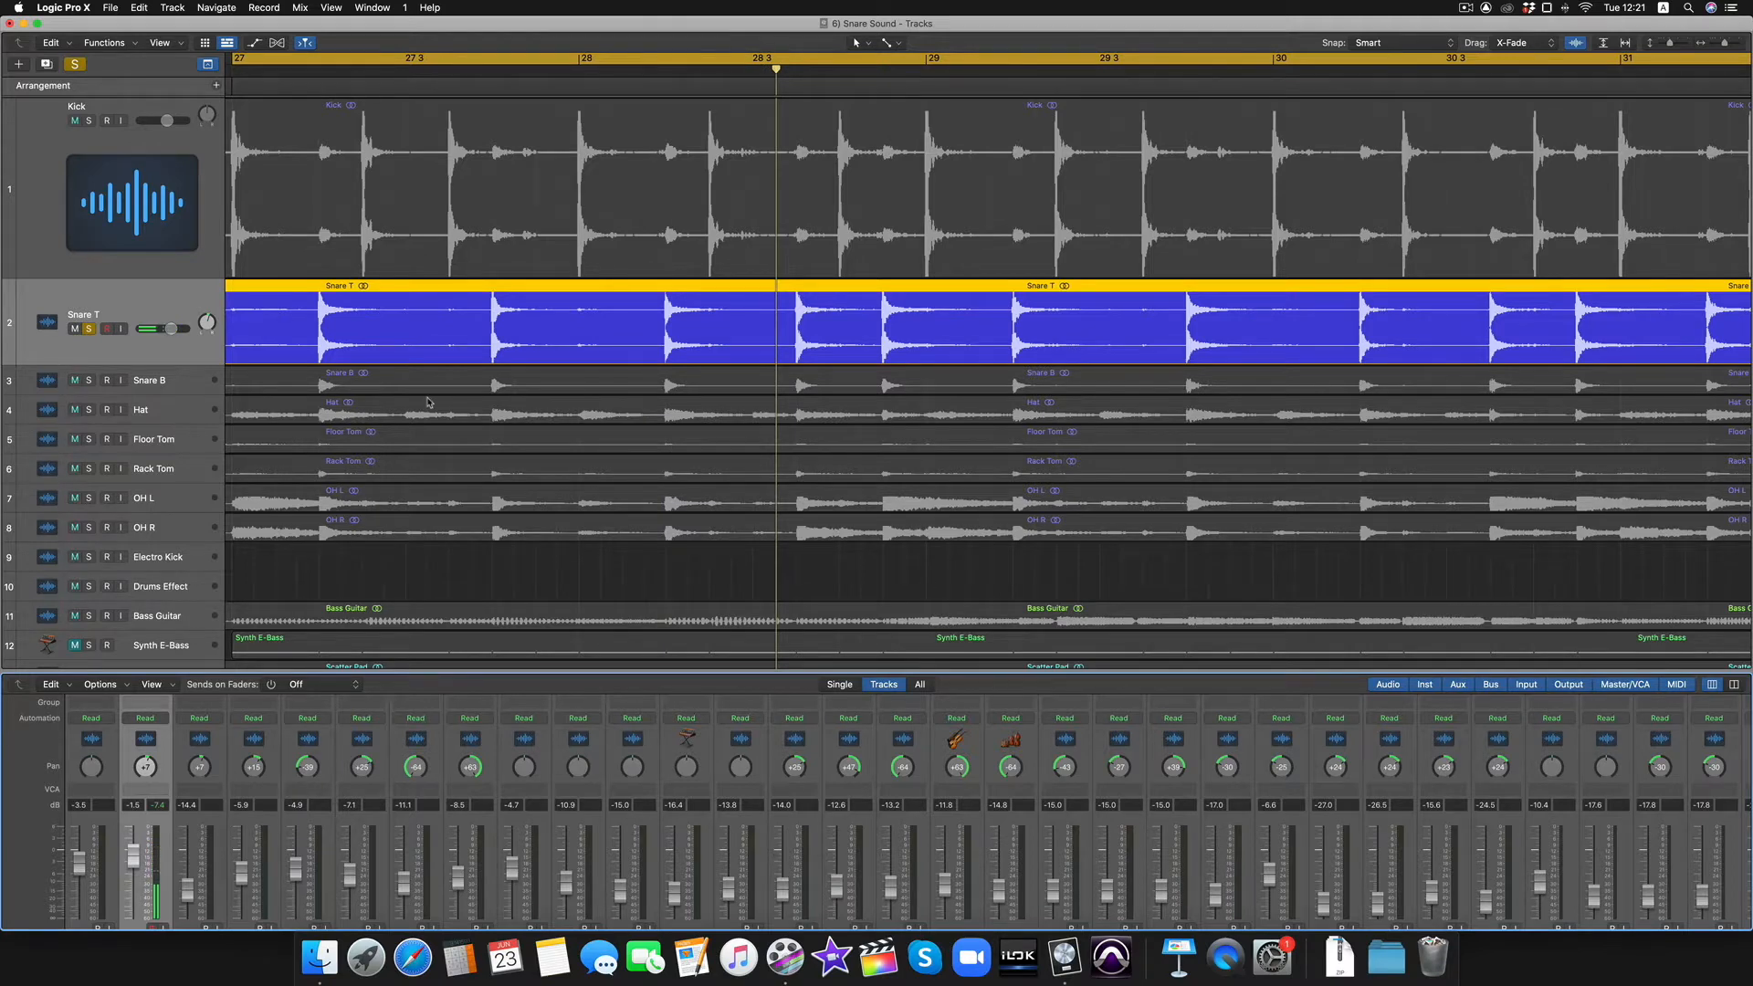
Step: Insert a Noise Gate as the first audio effect on the Snare T channel
{"action": "scroll", "coordinate": [429, 401], "scroll_direction": "down", "scroll_amount": 3}
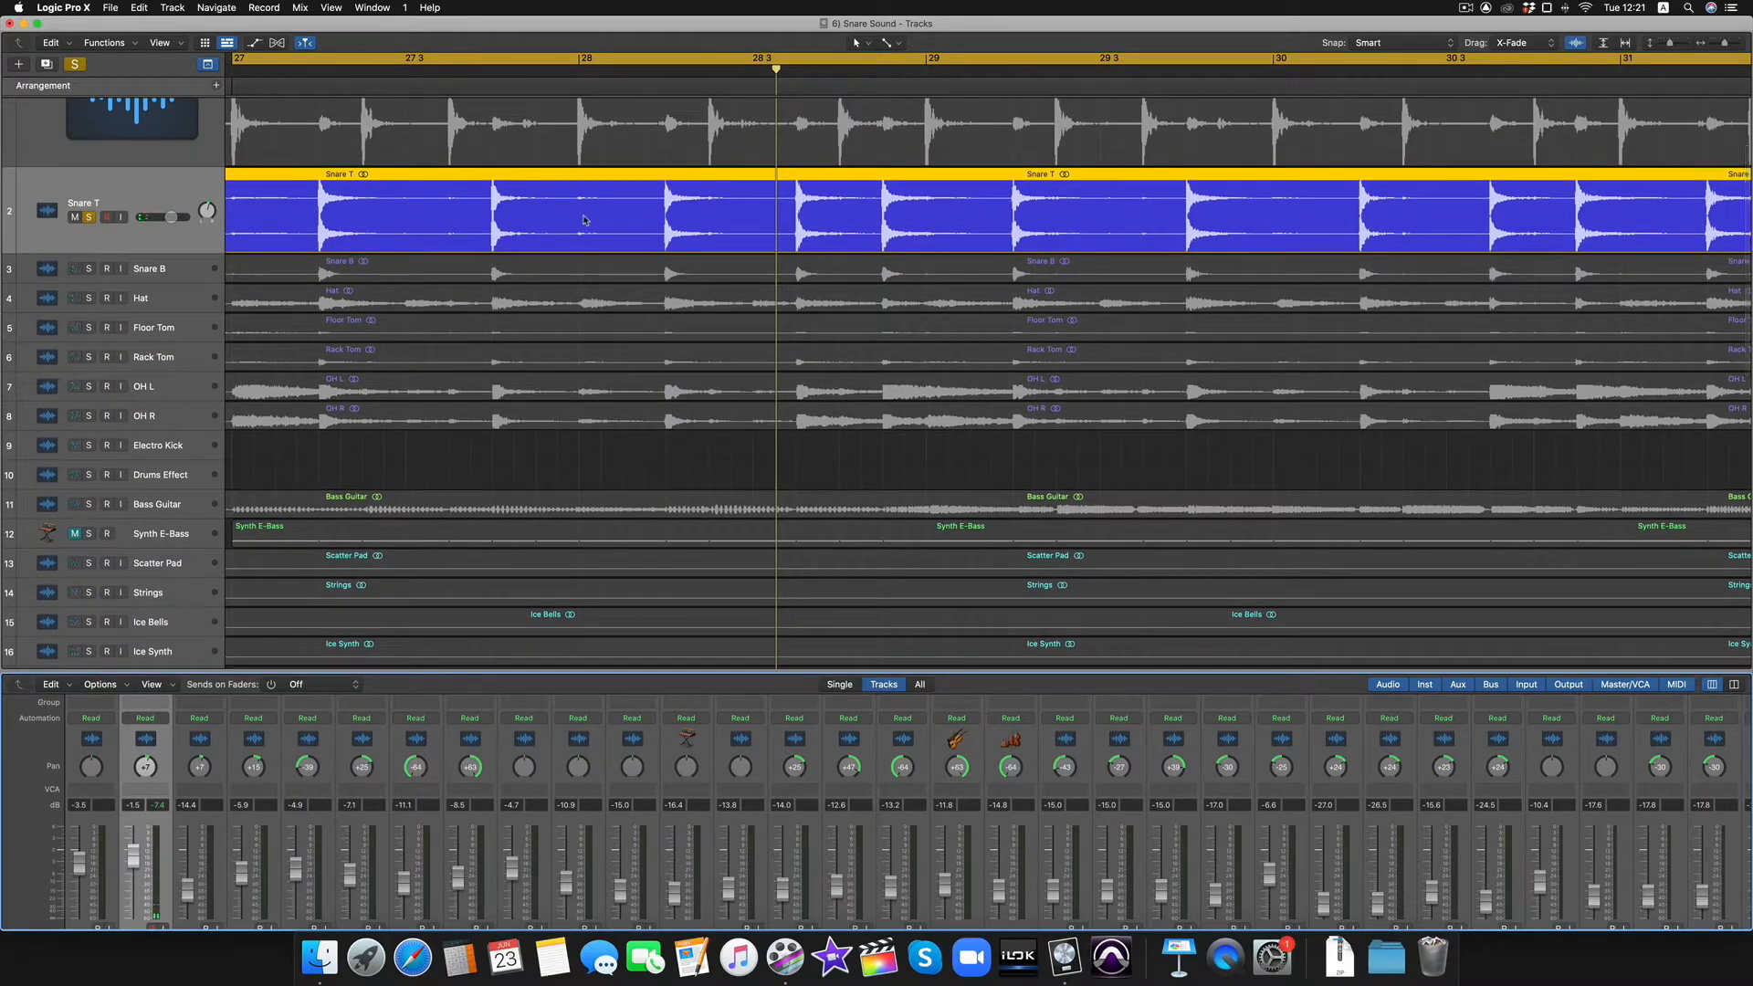
{"action": "scroll", "coordinate": [456, 429], "scroll_direction": "down", "scroll_amount": 2}
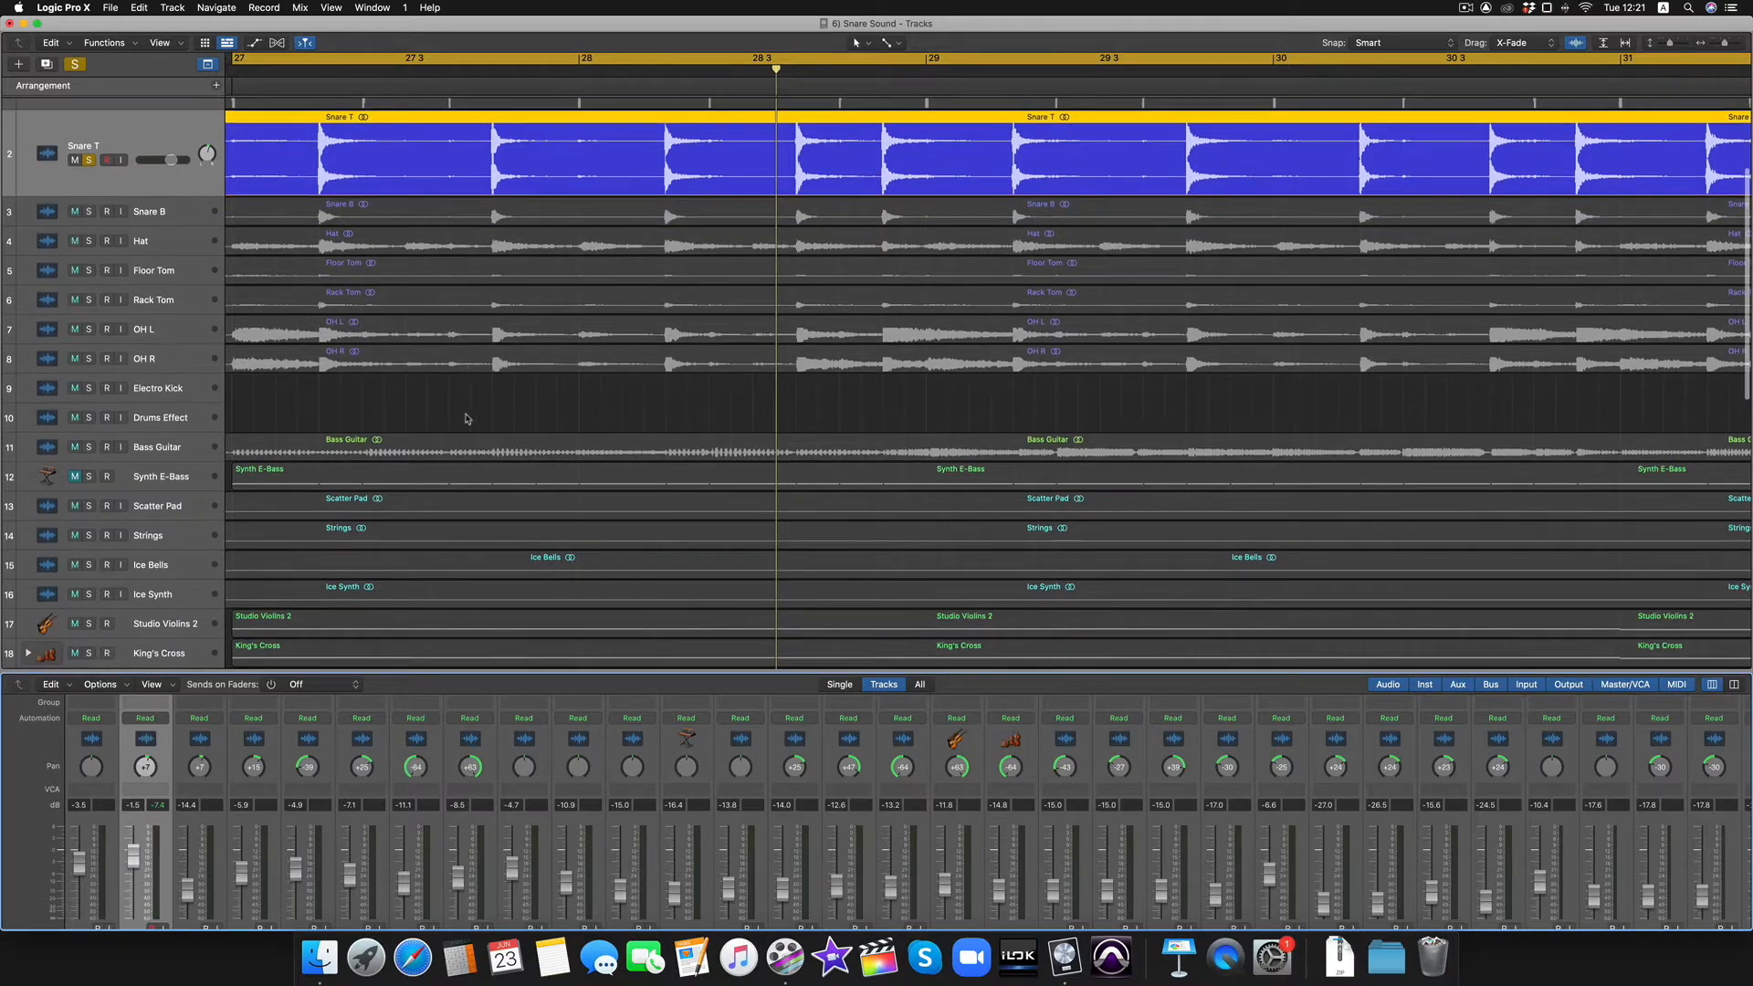
{"action": "scroll", "coordinate": [516, 498], "scroll_direction": "down", "scroll_amount": 3}
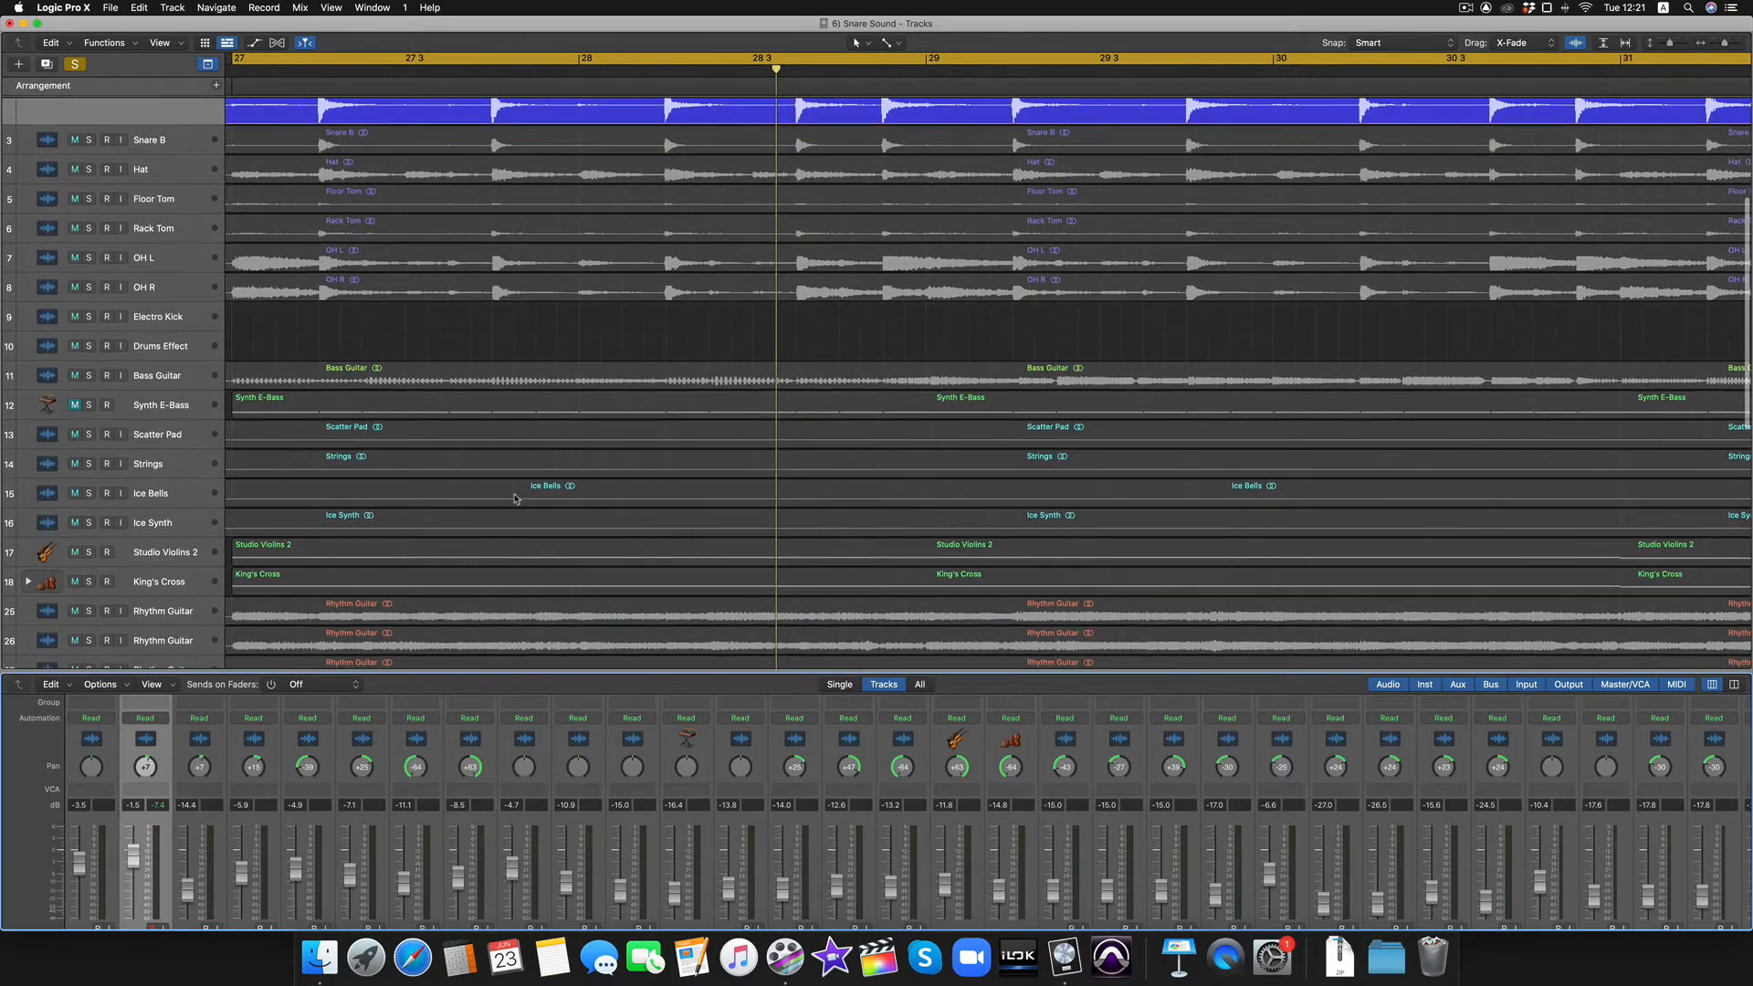
{"action": "scroll", "coordinate": [222, 836], "scroll_direction": "up", "scroll_amount": 6}
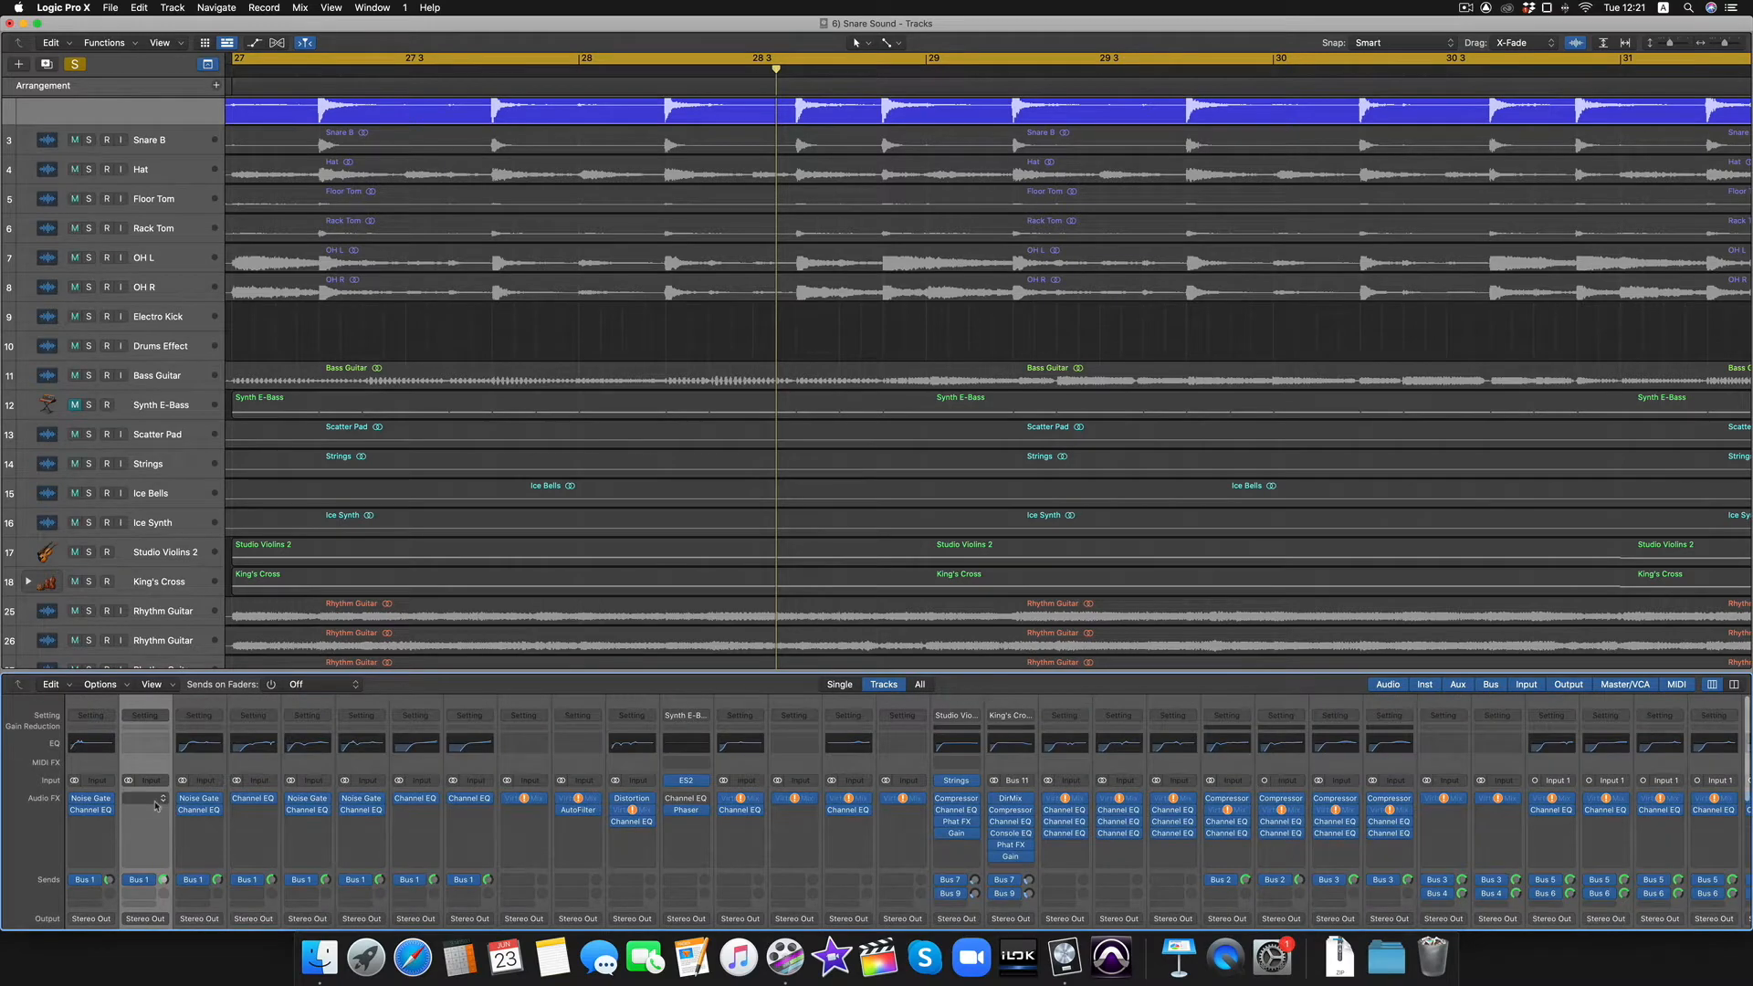
{"action": "left_click", "coordinate": [157, 803]}
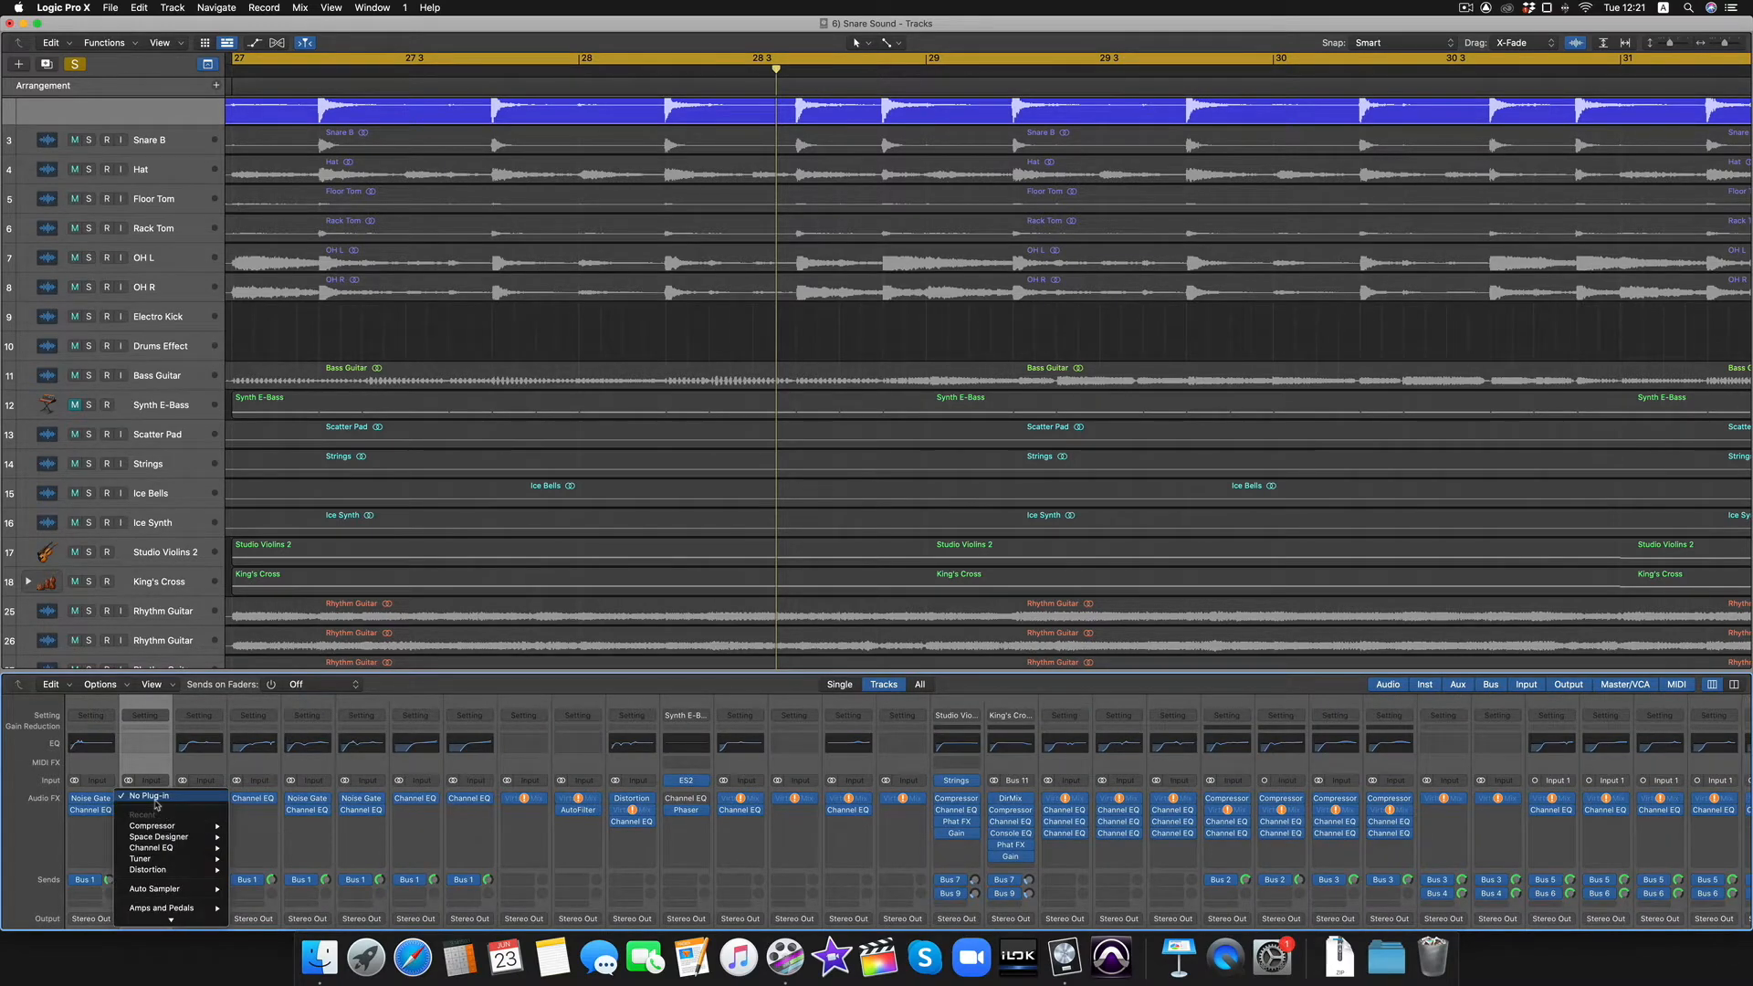
{"action": "mouse_move", "coordinate": [173, 790]}
{"action": "mouse_move", "coordinate": [283, 868]}
{"action": "left_click", "coordinate": [365, 871]}
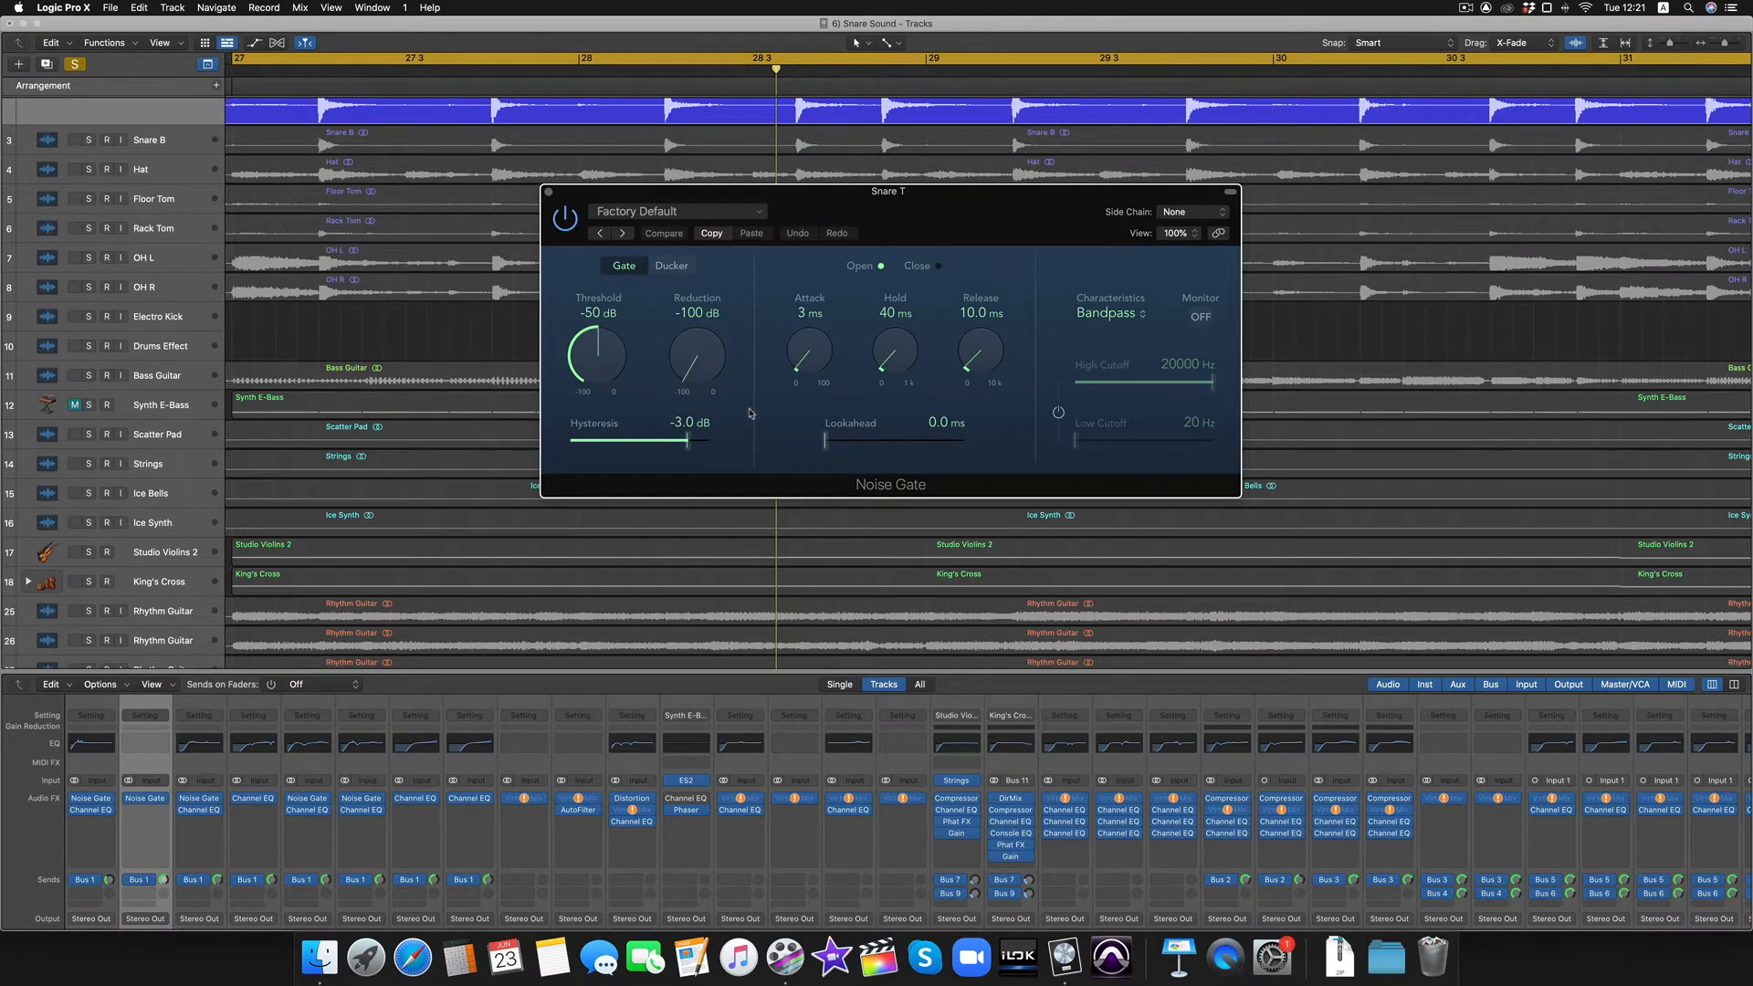
Step: Set the Noise Gate's attack to 0 ms and move its window so the Snare T waveform stays uncovered
{"action": "left_click_drag", "start_coordinate": [802, 345], "coordinate": [808, 411]}
{"action": "left_click_drag", "start_coordinate": [956, 208], "coordinate": [953, 293]}
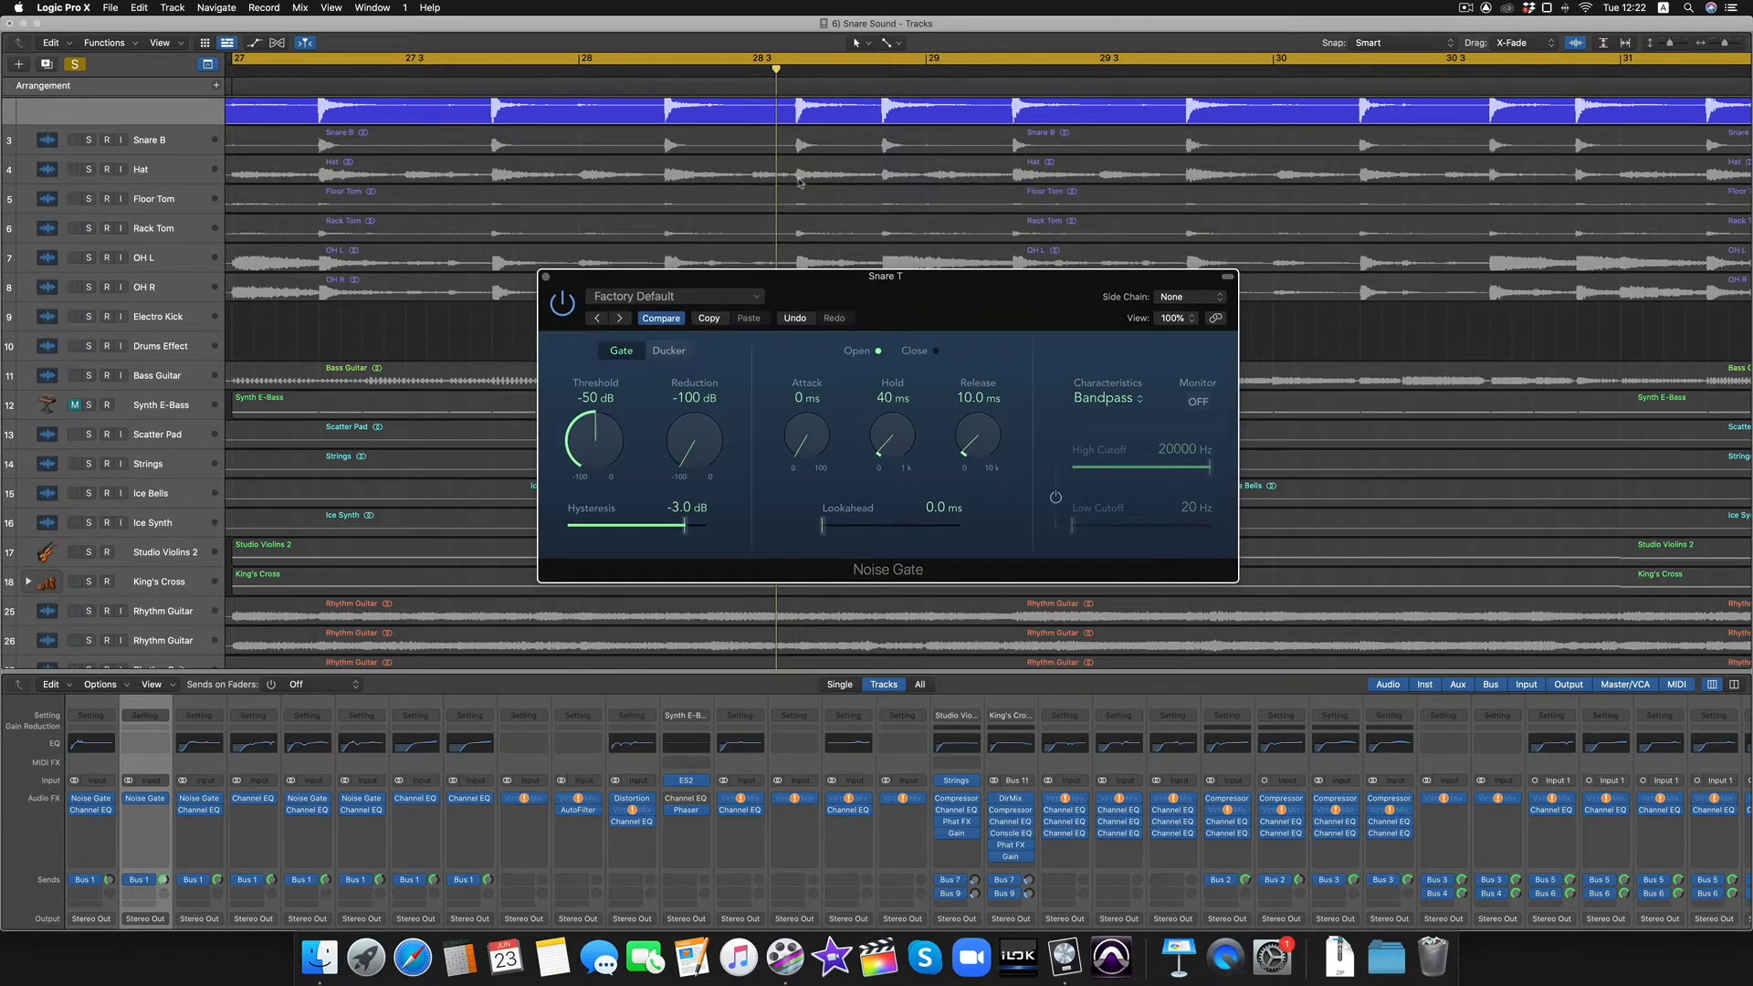
{"action": "scroll", "coordinate": [767, 178], "scroll_direction": "up", "scroll_amount": 3}
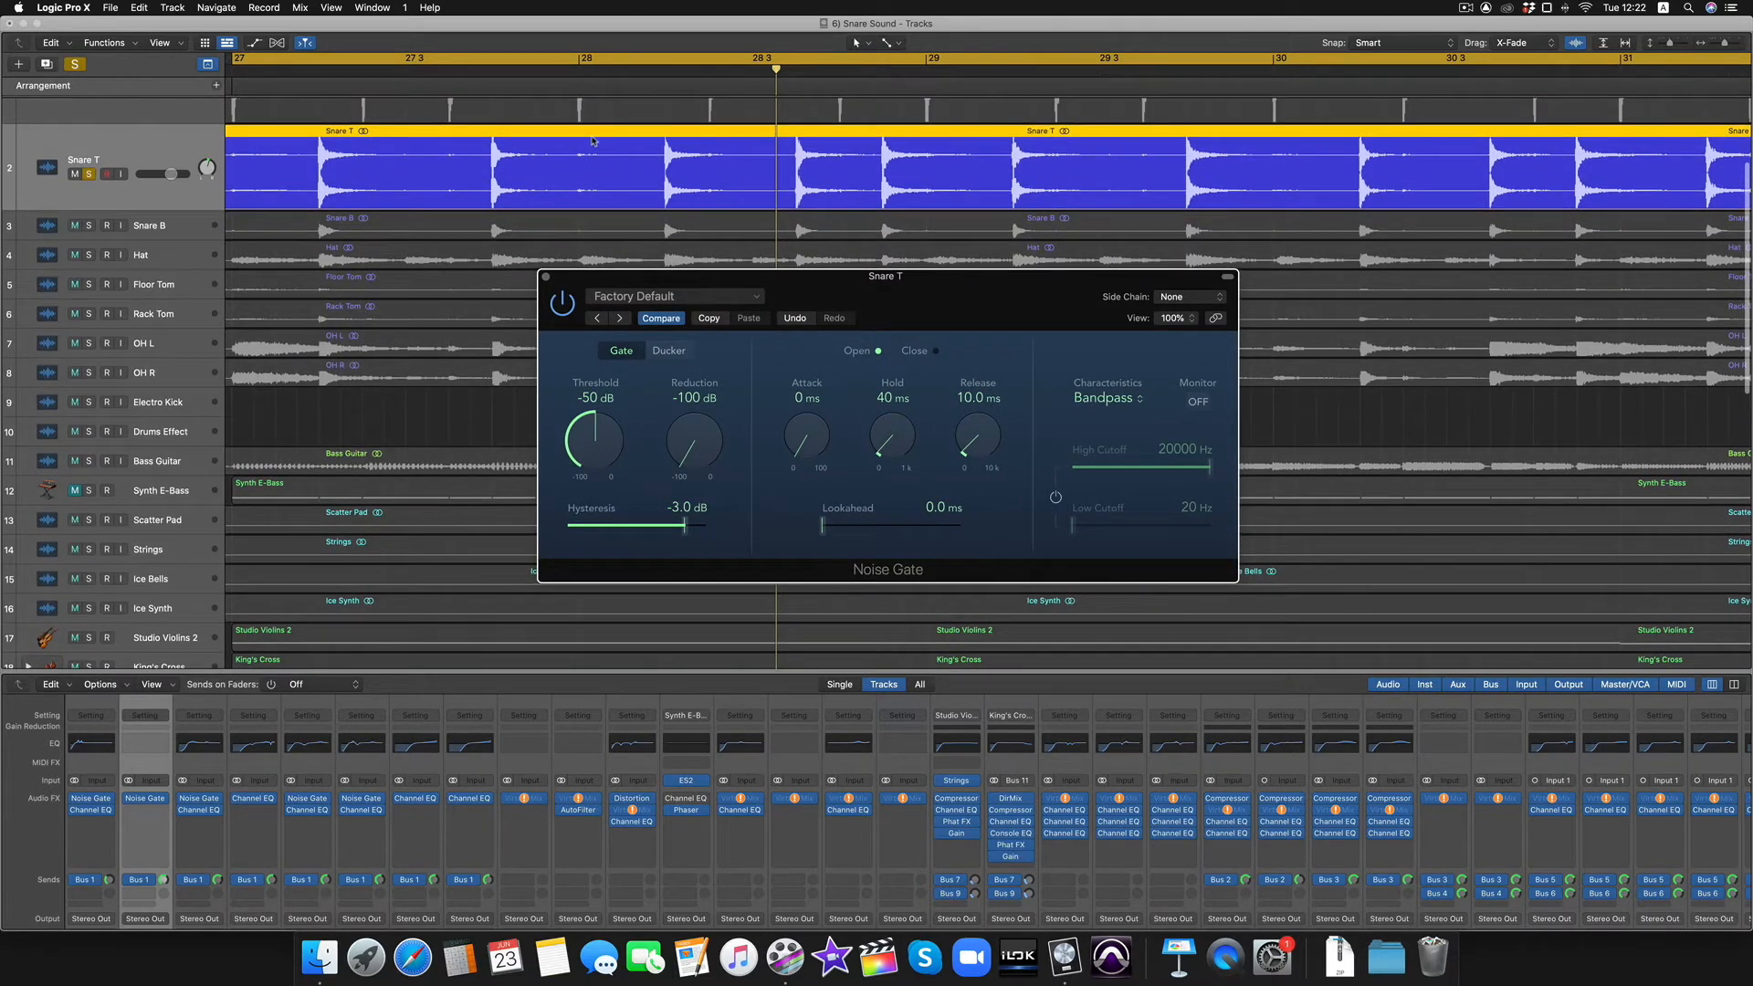
{"action": "scroll", "coordinate": [340, 522], "scroll_direction": "down", "scroll_amount": 1}
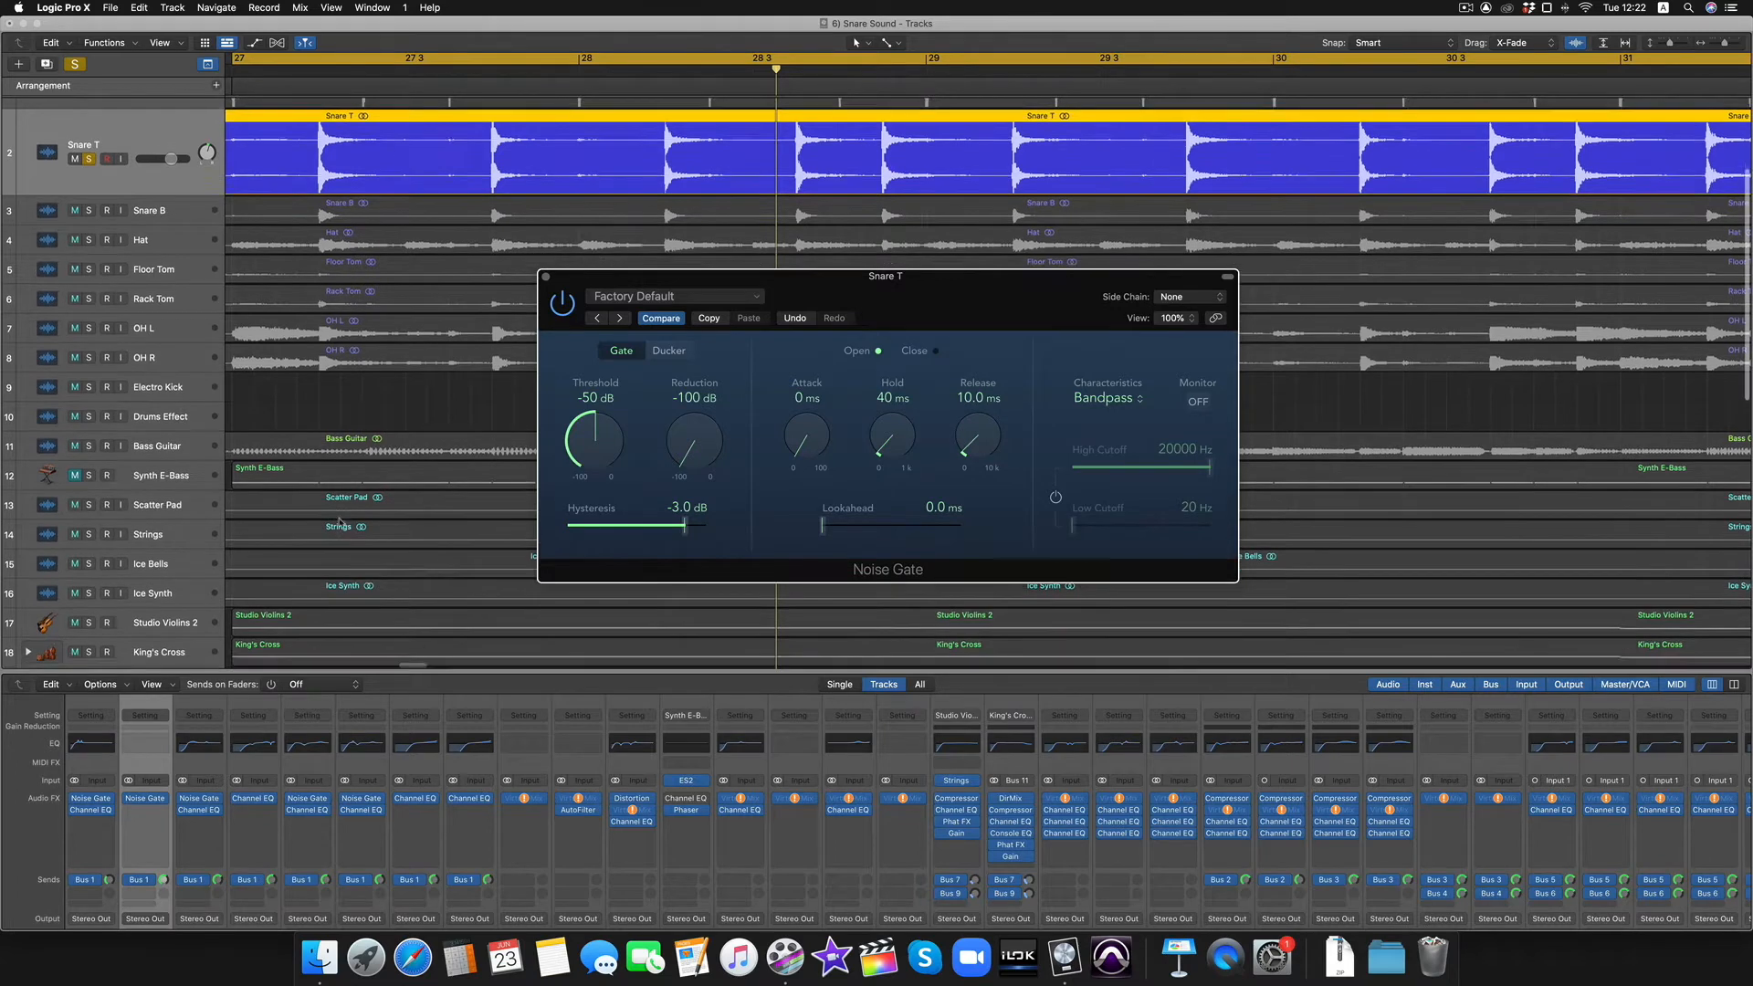
{"action": "scroll", "coordinate": [340, 523], "scroll_direction": "down", "scroll_amount": 2}
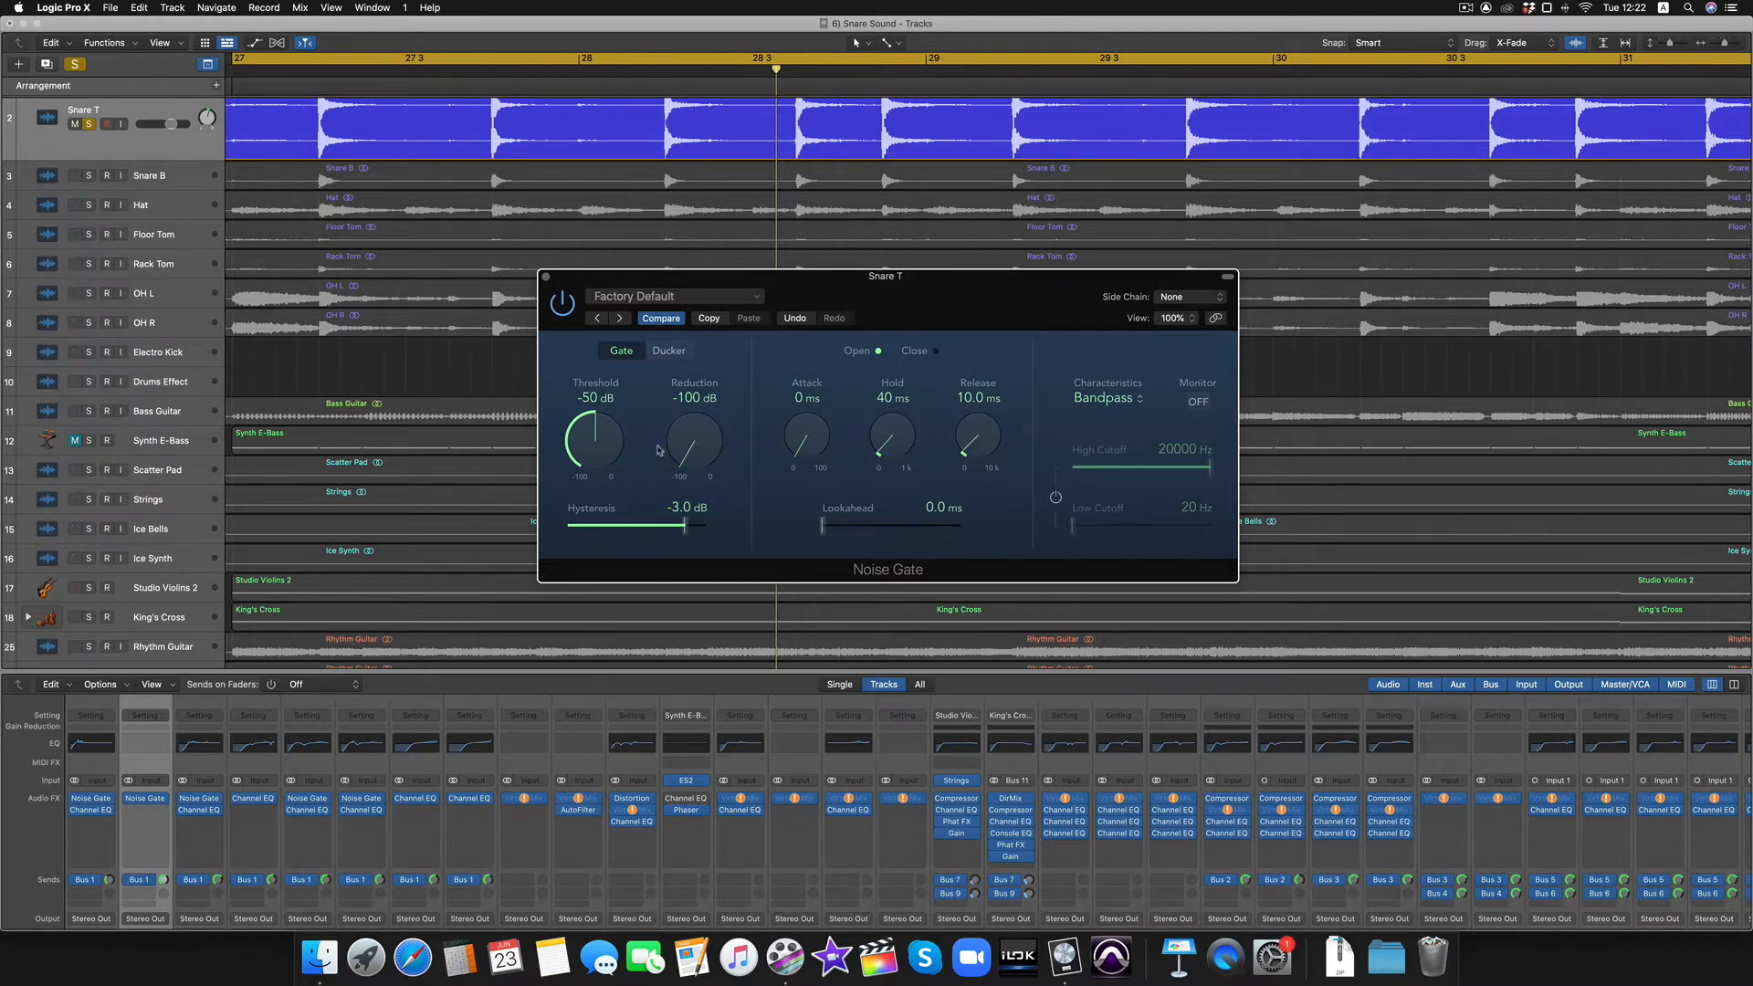
{"action": "scroll", "coordinate": [511, 235], "scroll_direction": "up", "scroll_amount": 5}
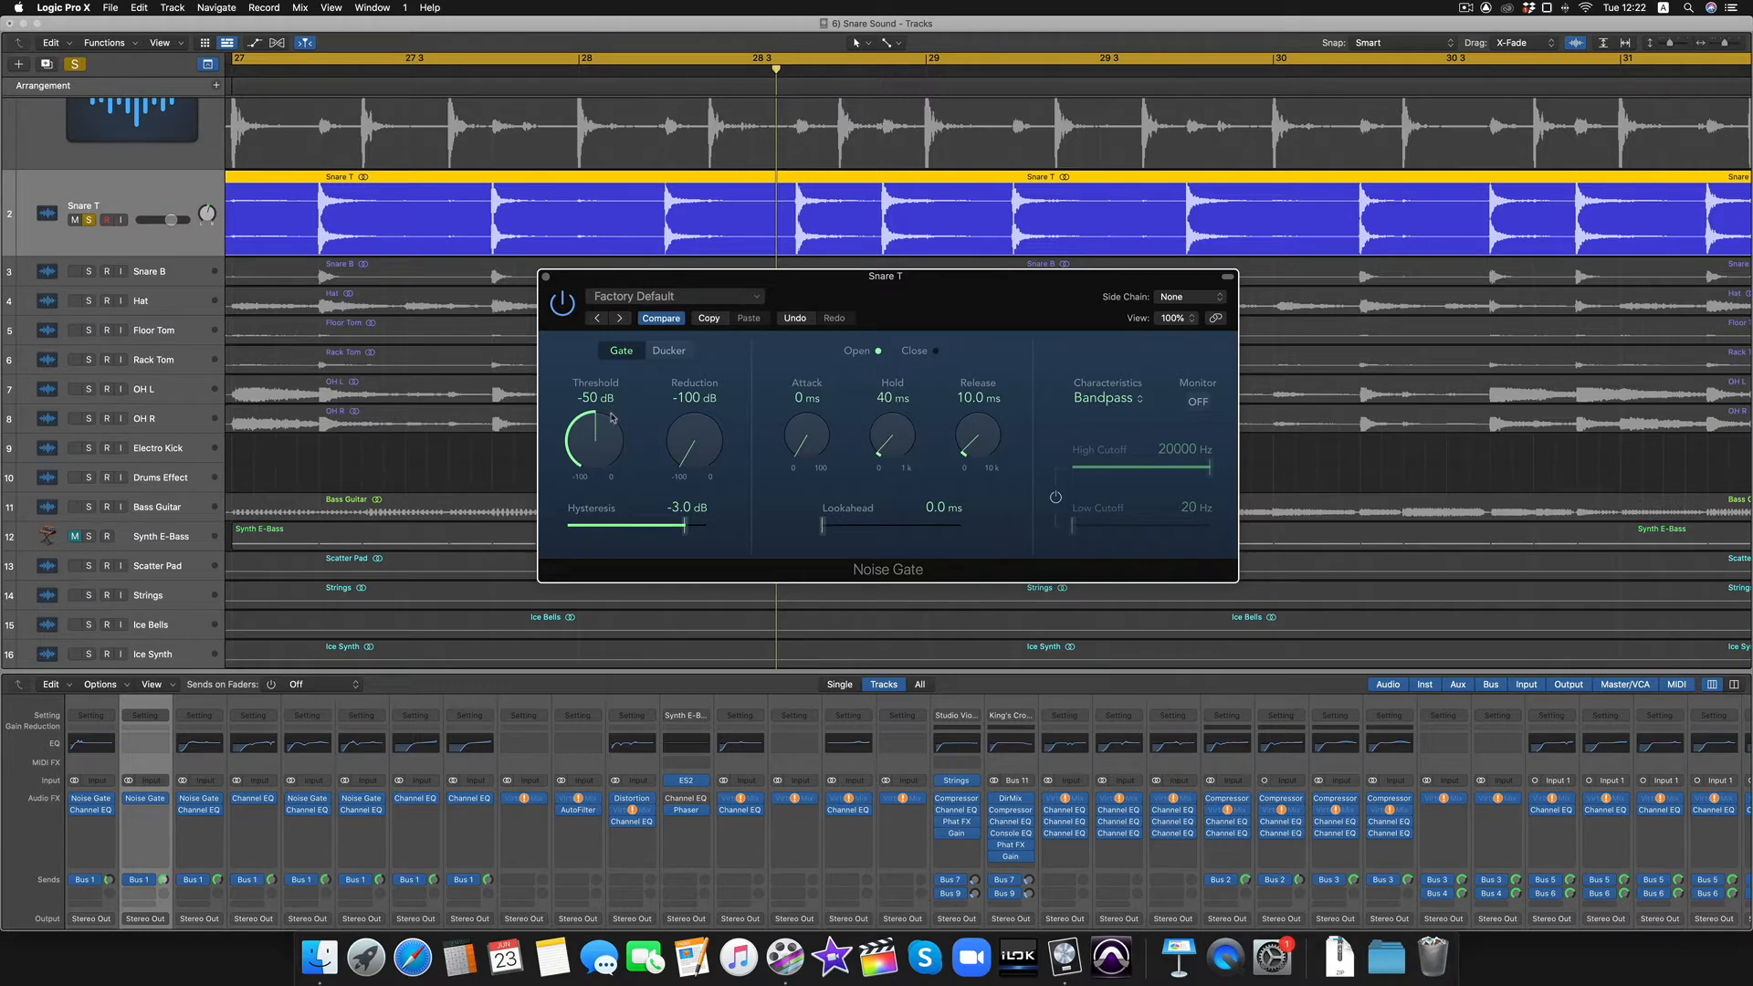
Step: Set the Noise Gate's threshold to -31 dB, attack to 4 ms, hold to 120 ms and release to 46.3 ms
{"action": "left_click_drag", "start_coordinate": [626, 465], "coordinate": [594, 405]}
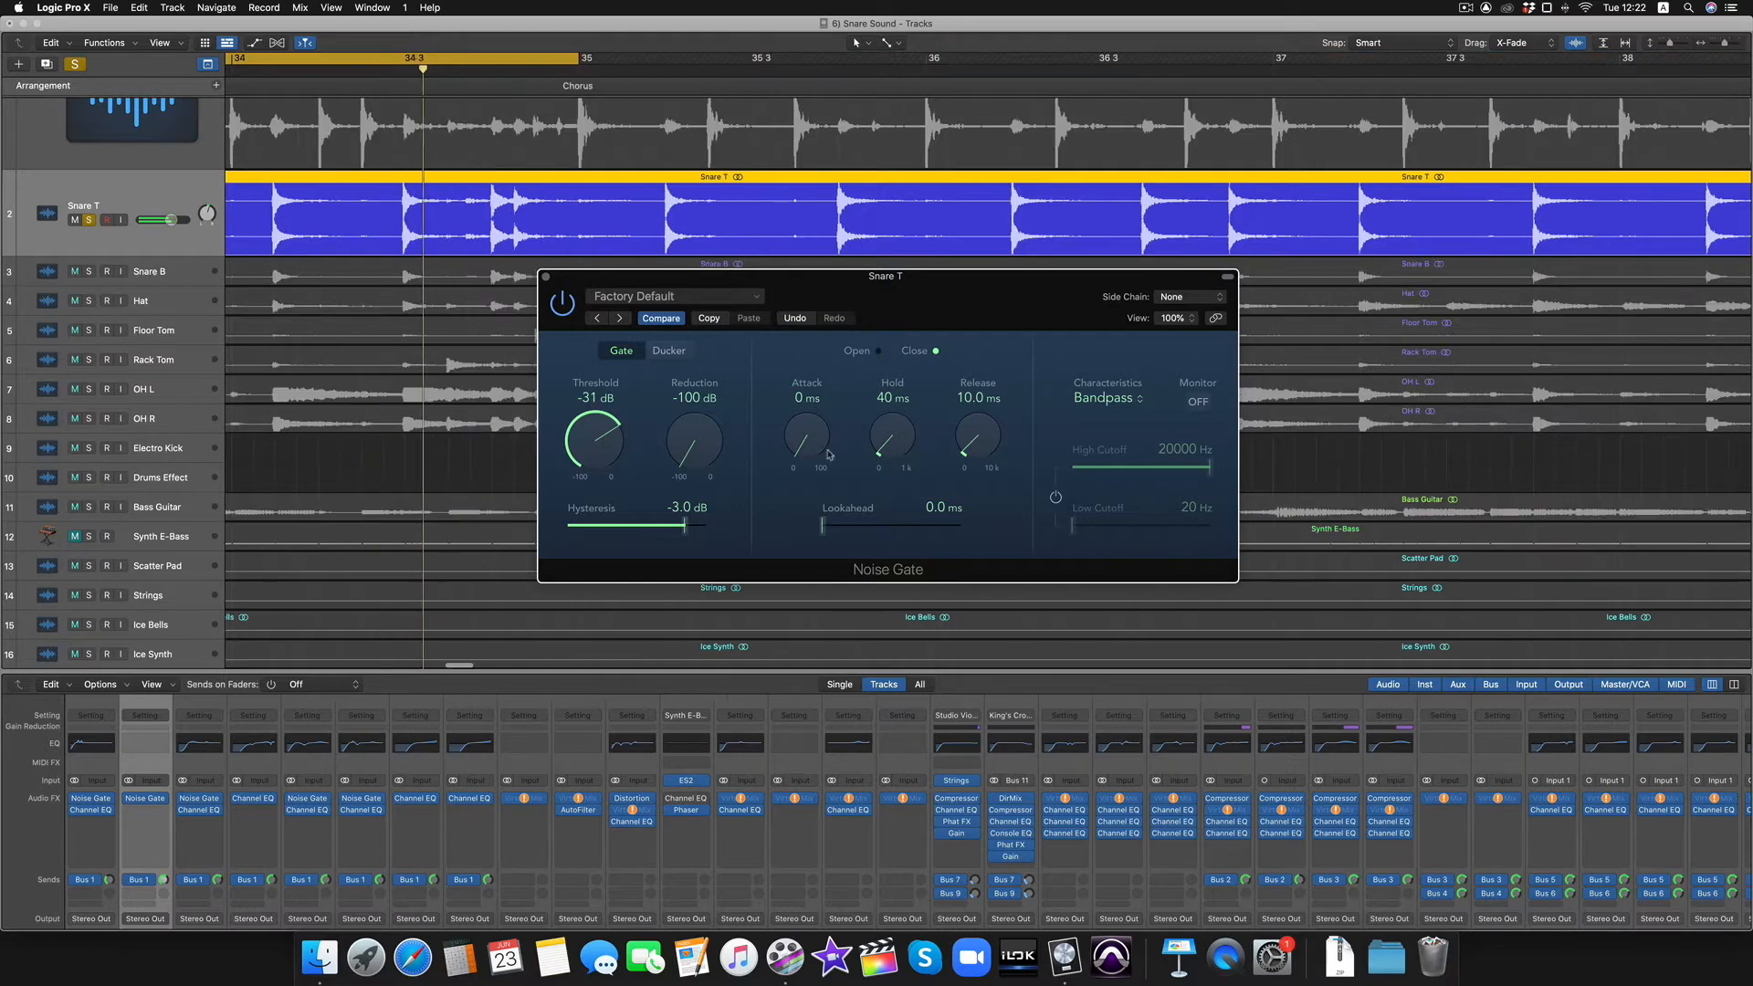
{"action": "left_click_drag", "start_coordinate": [808, 443], "coordinate": [879, 424]}
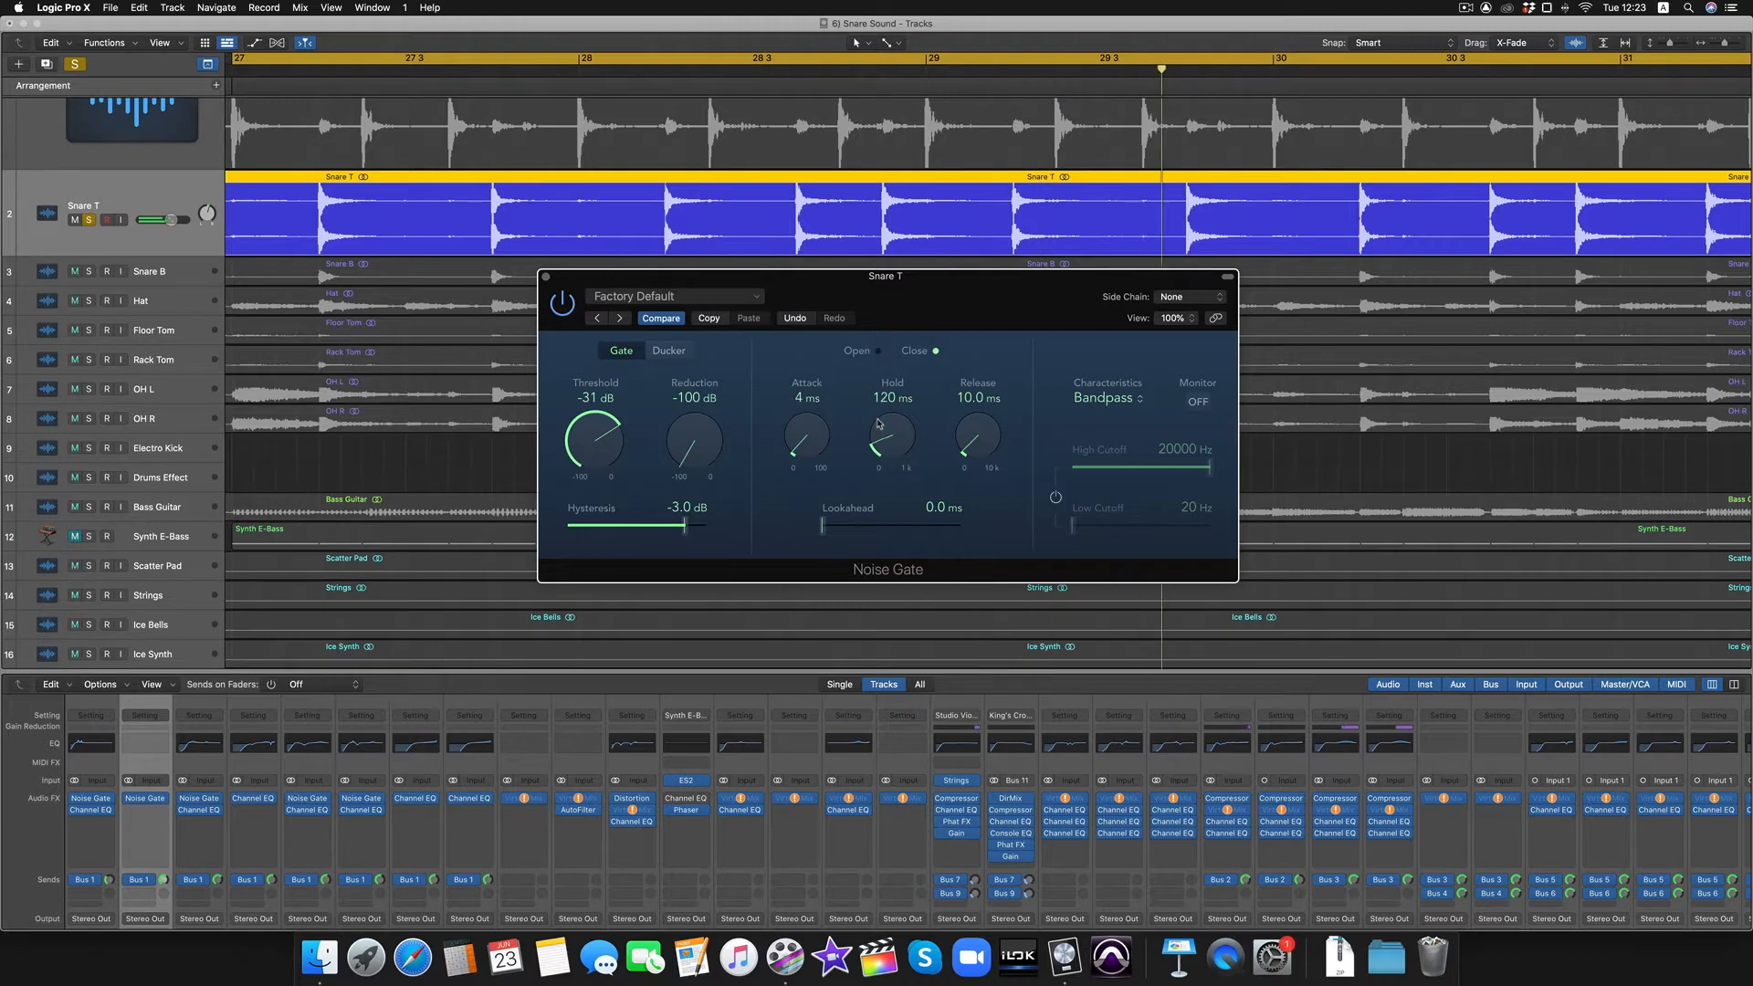
{"action": "left_click_drag", "start_coordinate": [975, 402], "coordinate": [970, 409]}
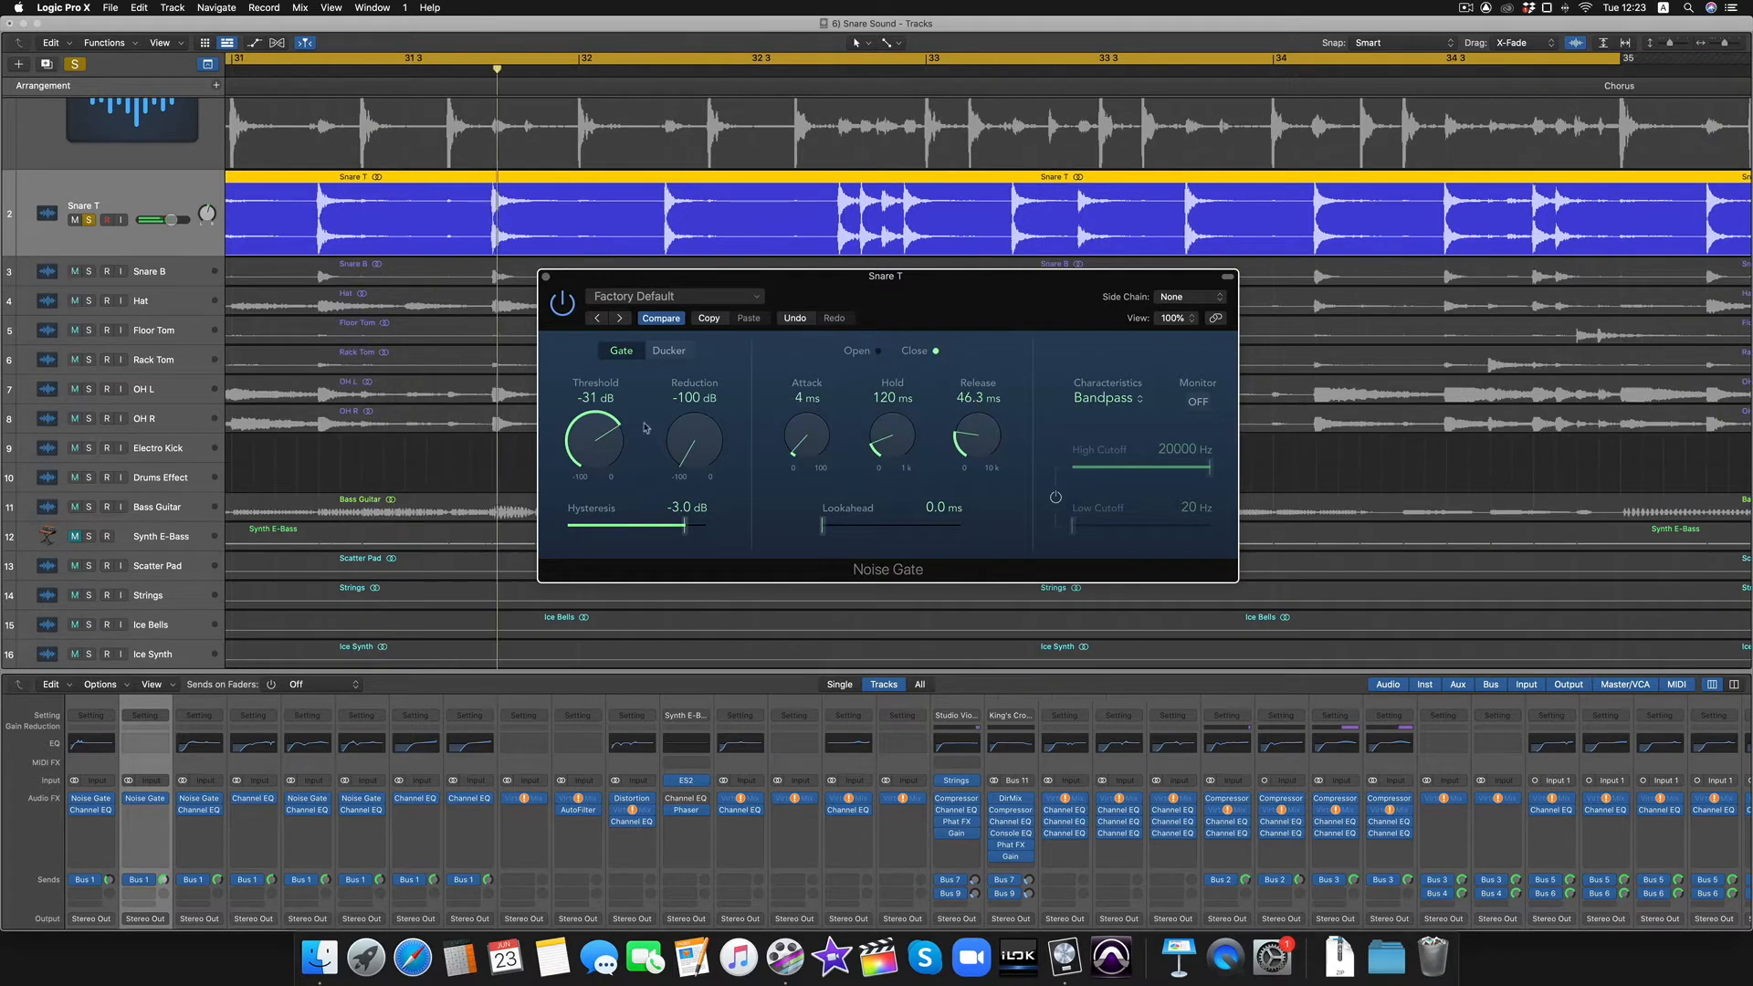
Step: Refine the Noise Gate to a -30 dB threshold, 120 ms hold and 96.2 ms release, and close its window
{"action": "left_click_drag", "start_coordinate": [600, 427], "coordinate": [603, 431]}
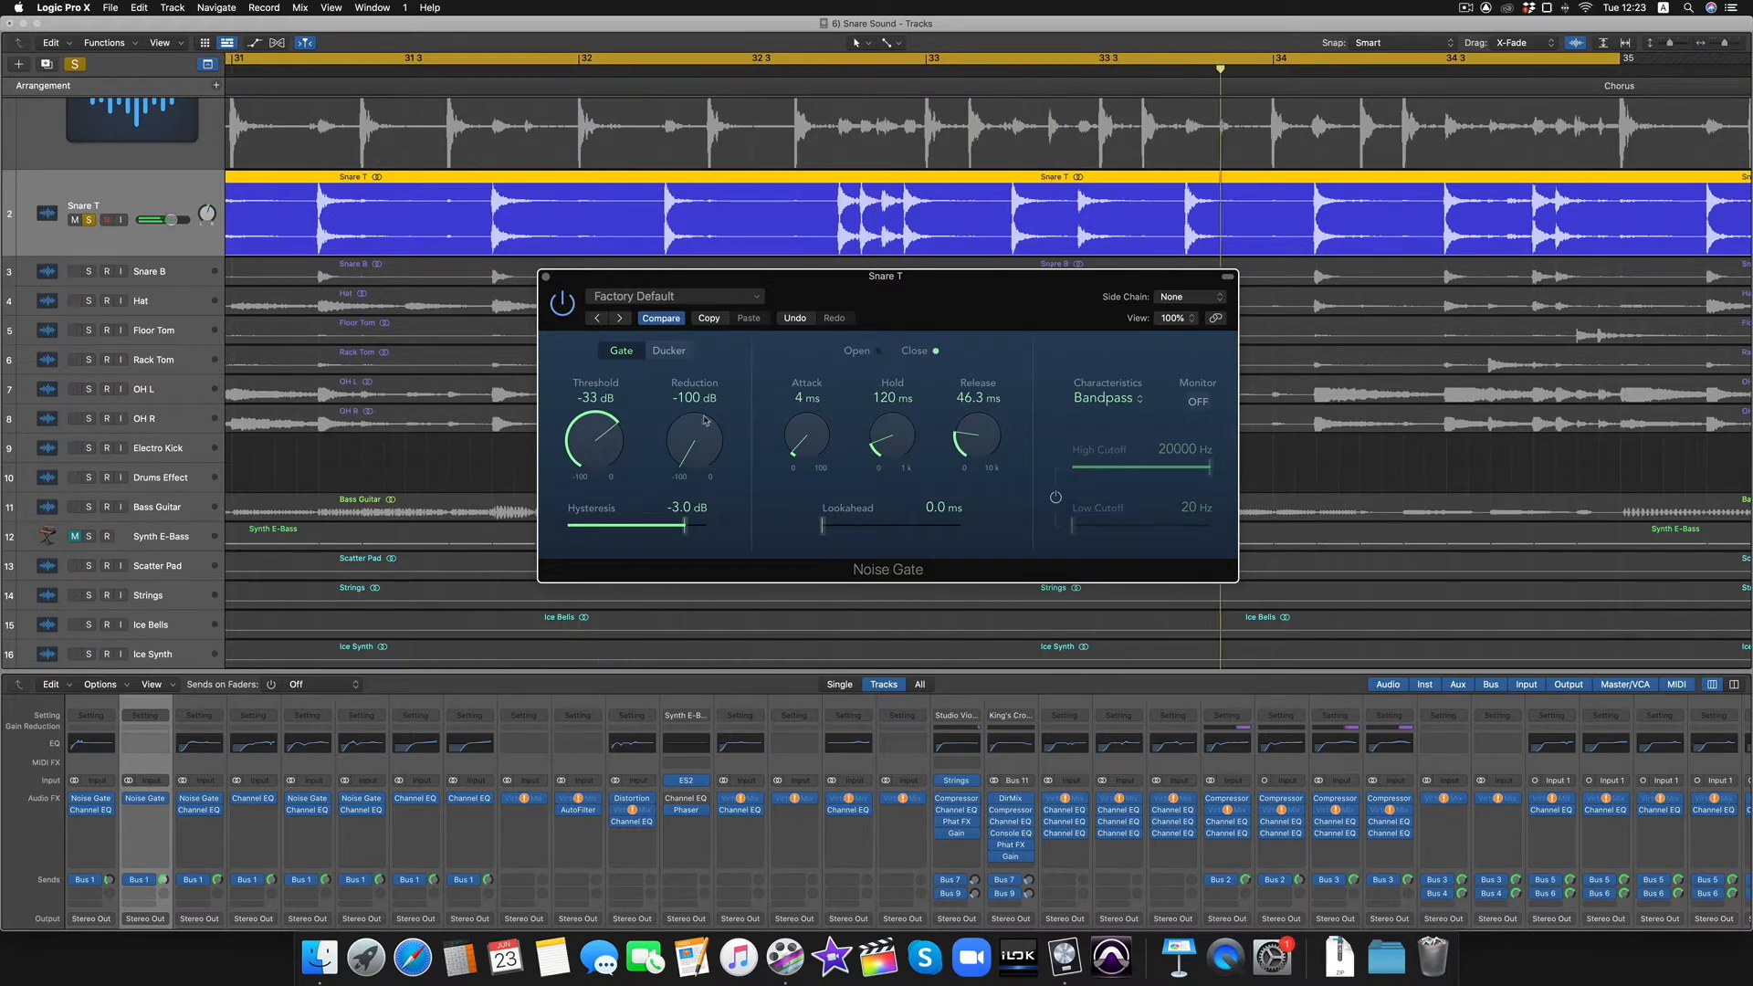
{"action": "left_click_drag", "start_coordinate": [608, 431], "coordinate": [610, 425]}
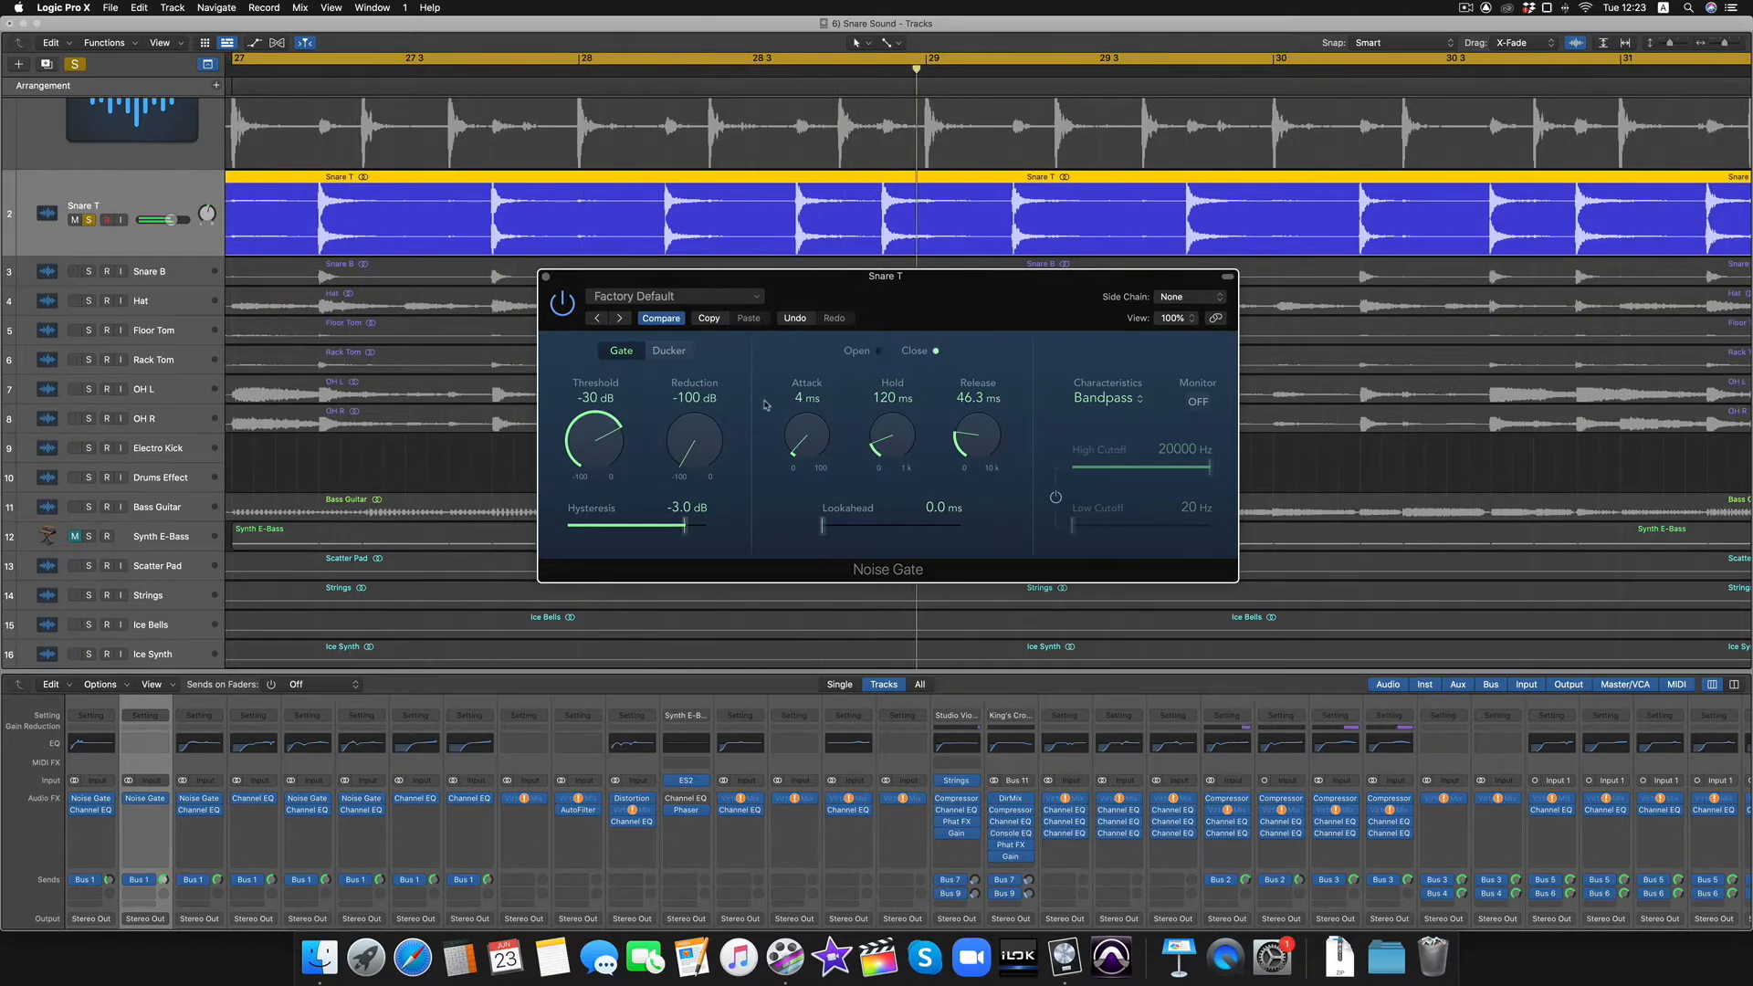
{"action": "left_click_drag", "start_coordinate": [975, 453], "coordinate": [888, 449]}
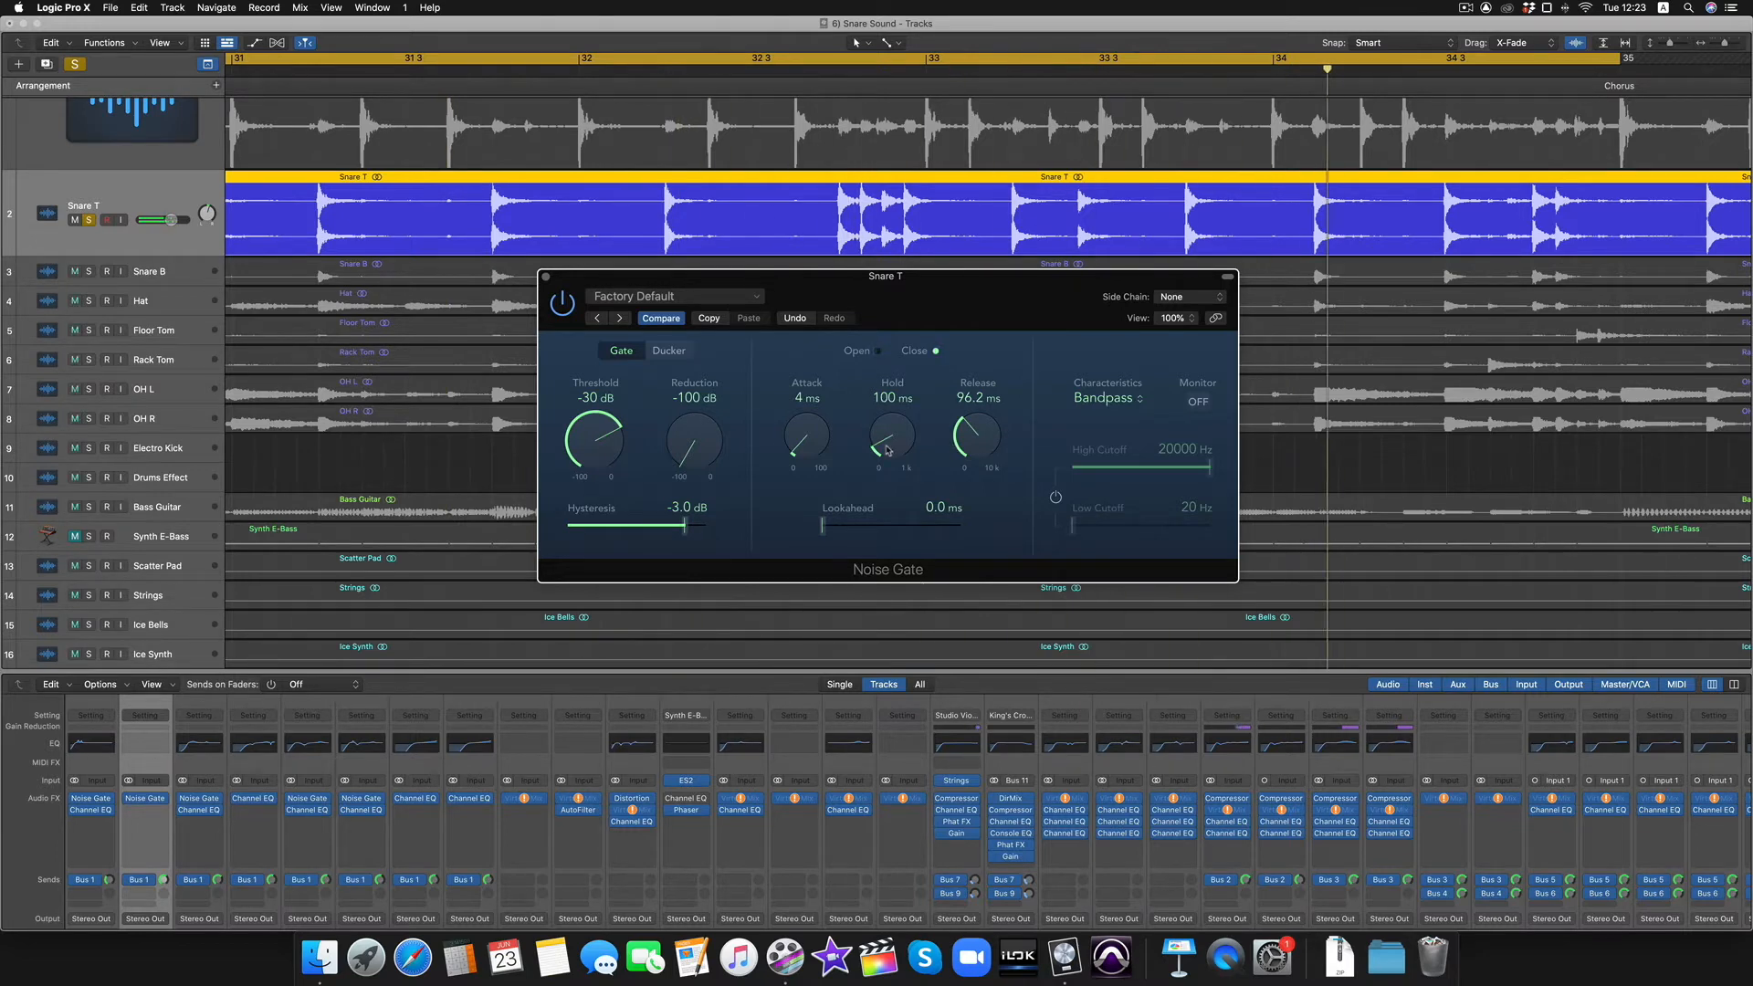
{"action": "left_click_drag", "start_coordinate": [892, 446], "coordinate": [880, 431]}
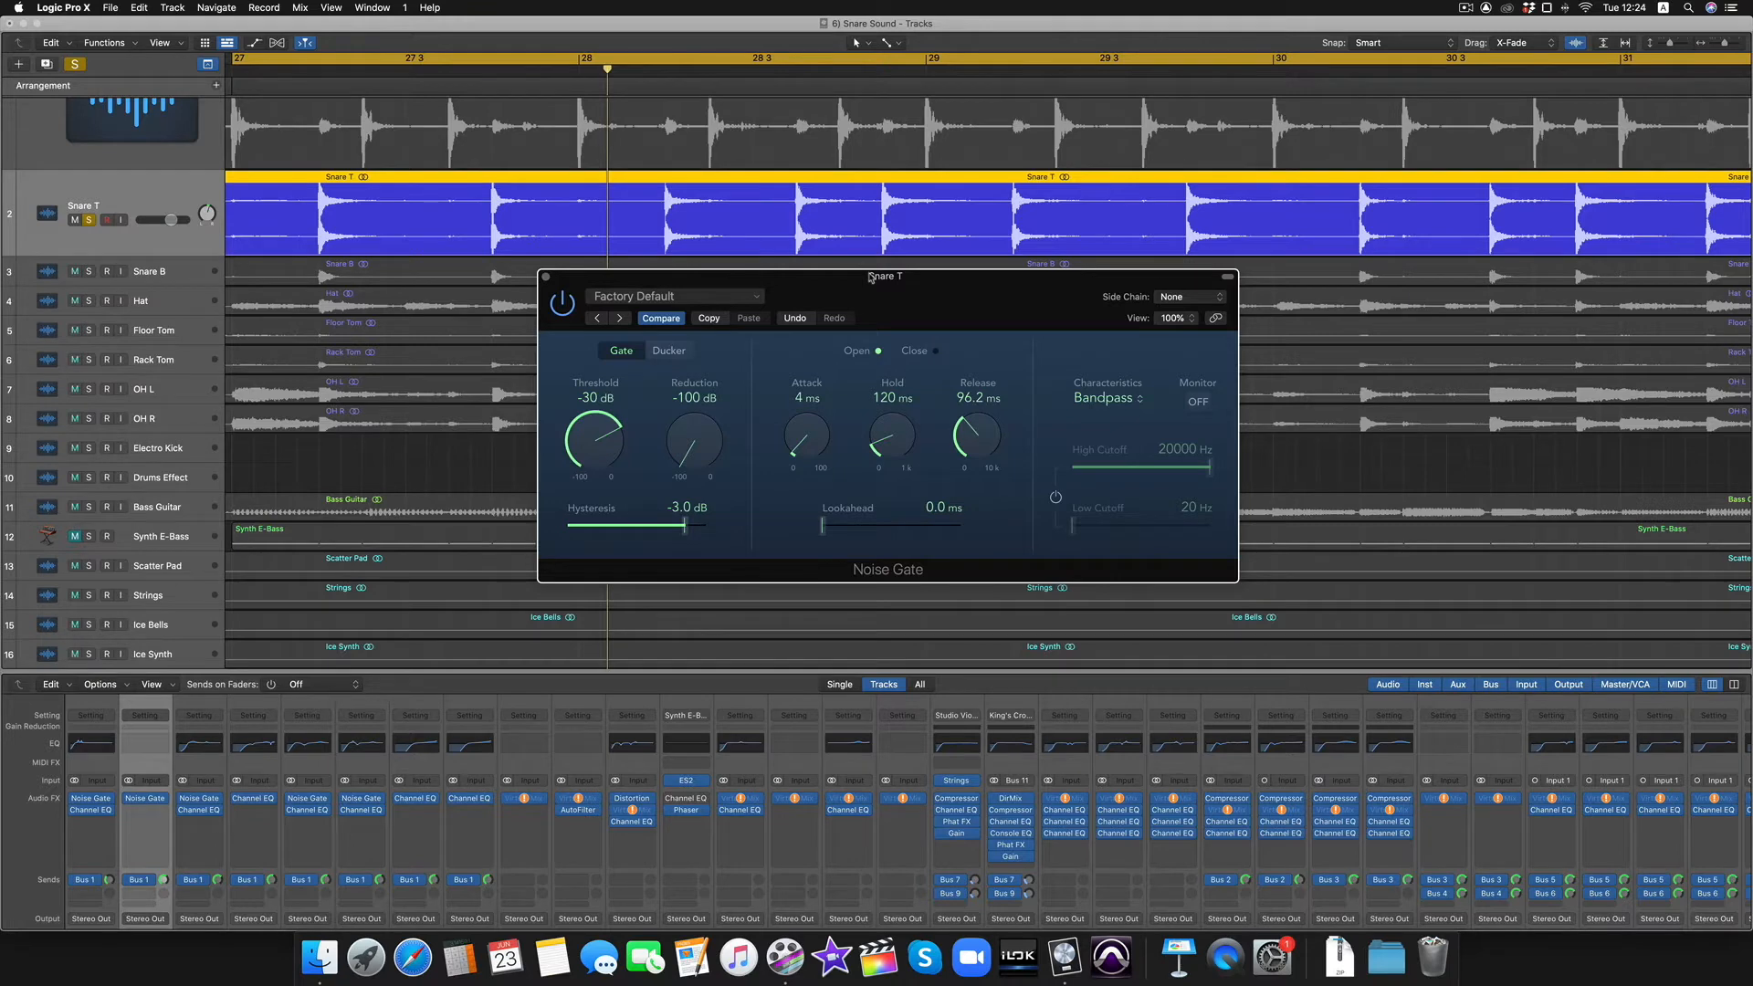
{"action": "left_click", "coordinate": [546, 277]}
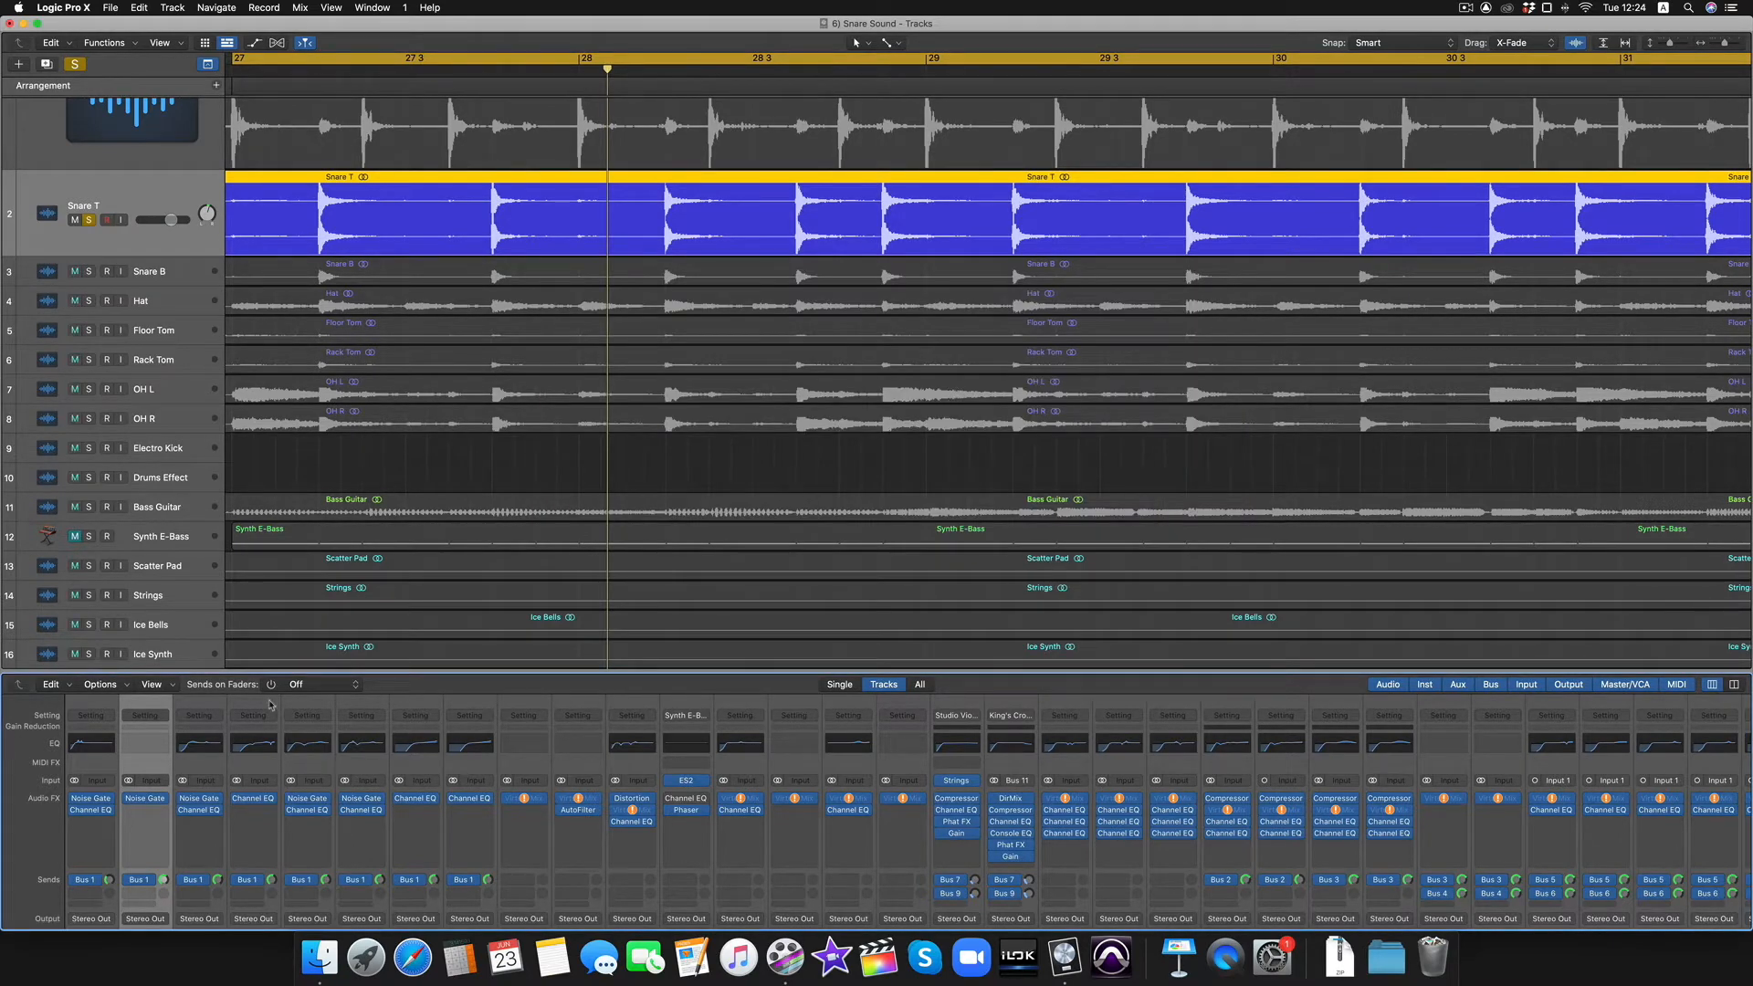
Step: Insert a Compressor below the Noise Gate on the Snare T channel and choose its Studio VCA model
{"action": "scroll", "coordinate": [146, 803], "scroll_direction": "down", "scroll_amount": 3}
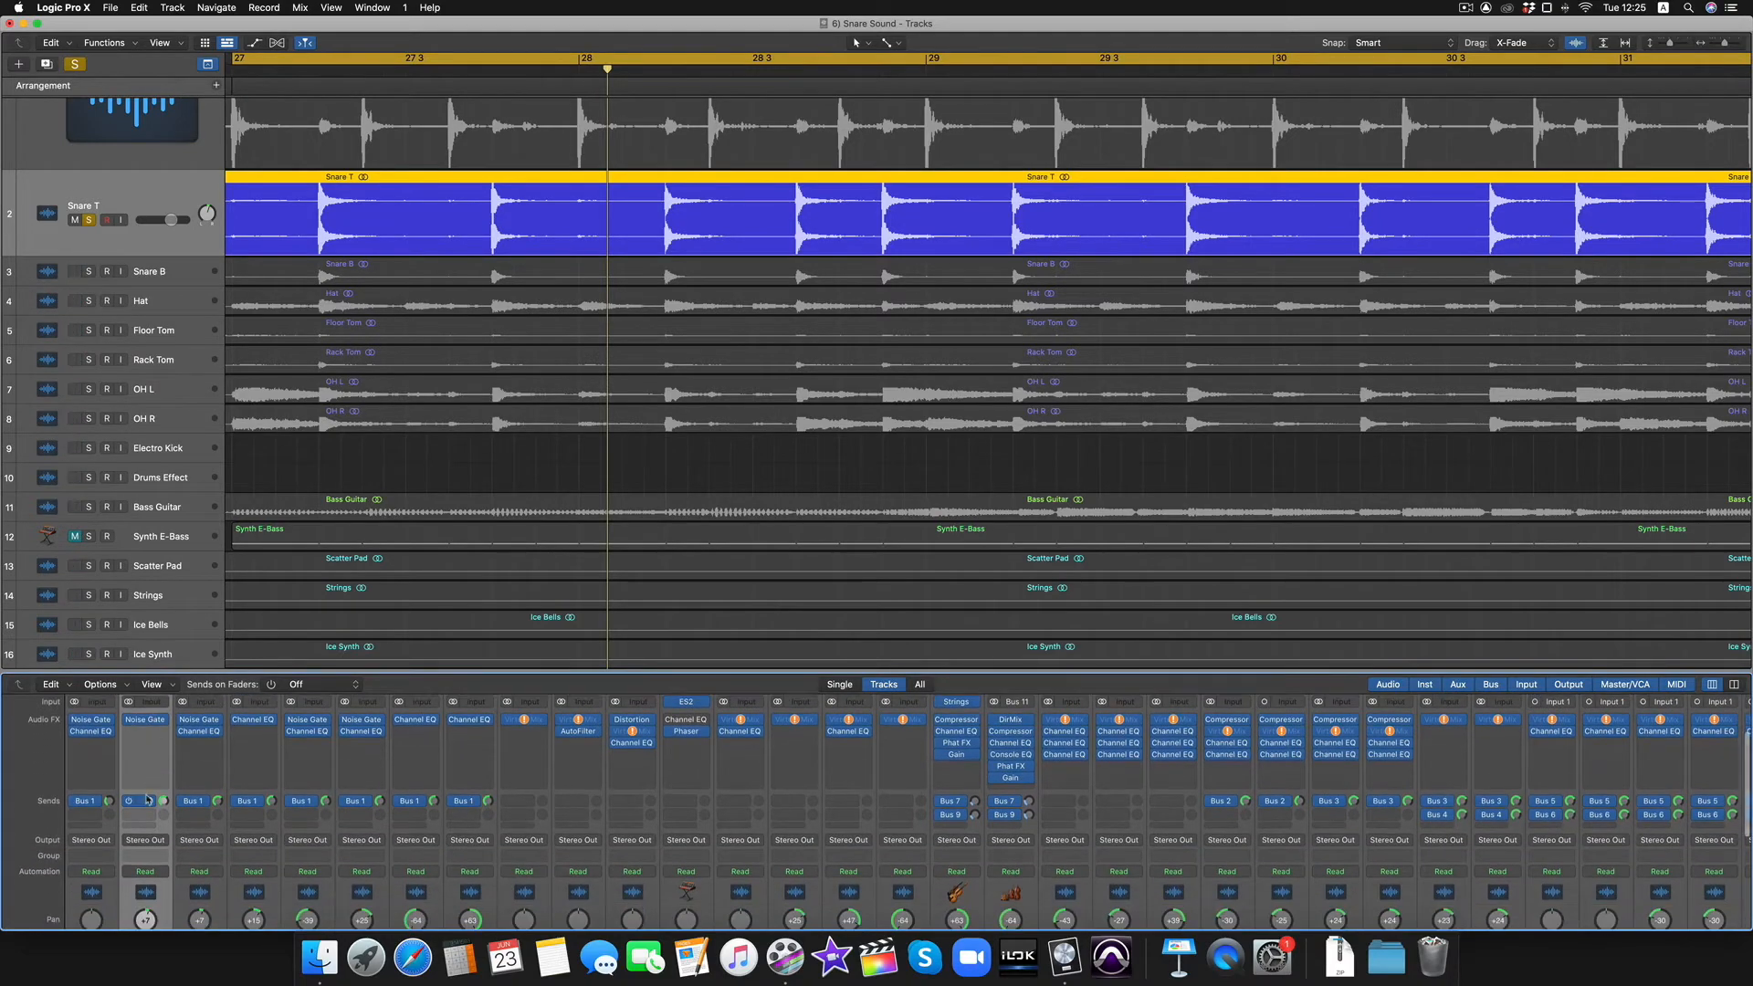
{"action": "left_click", "coordinate": [145, 731]}
{"action": "mouse_move", "coordinate": [169, 771]}
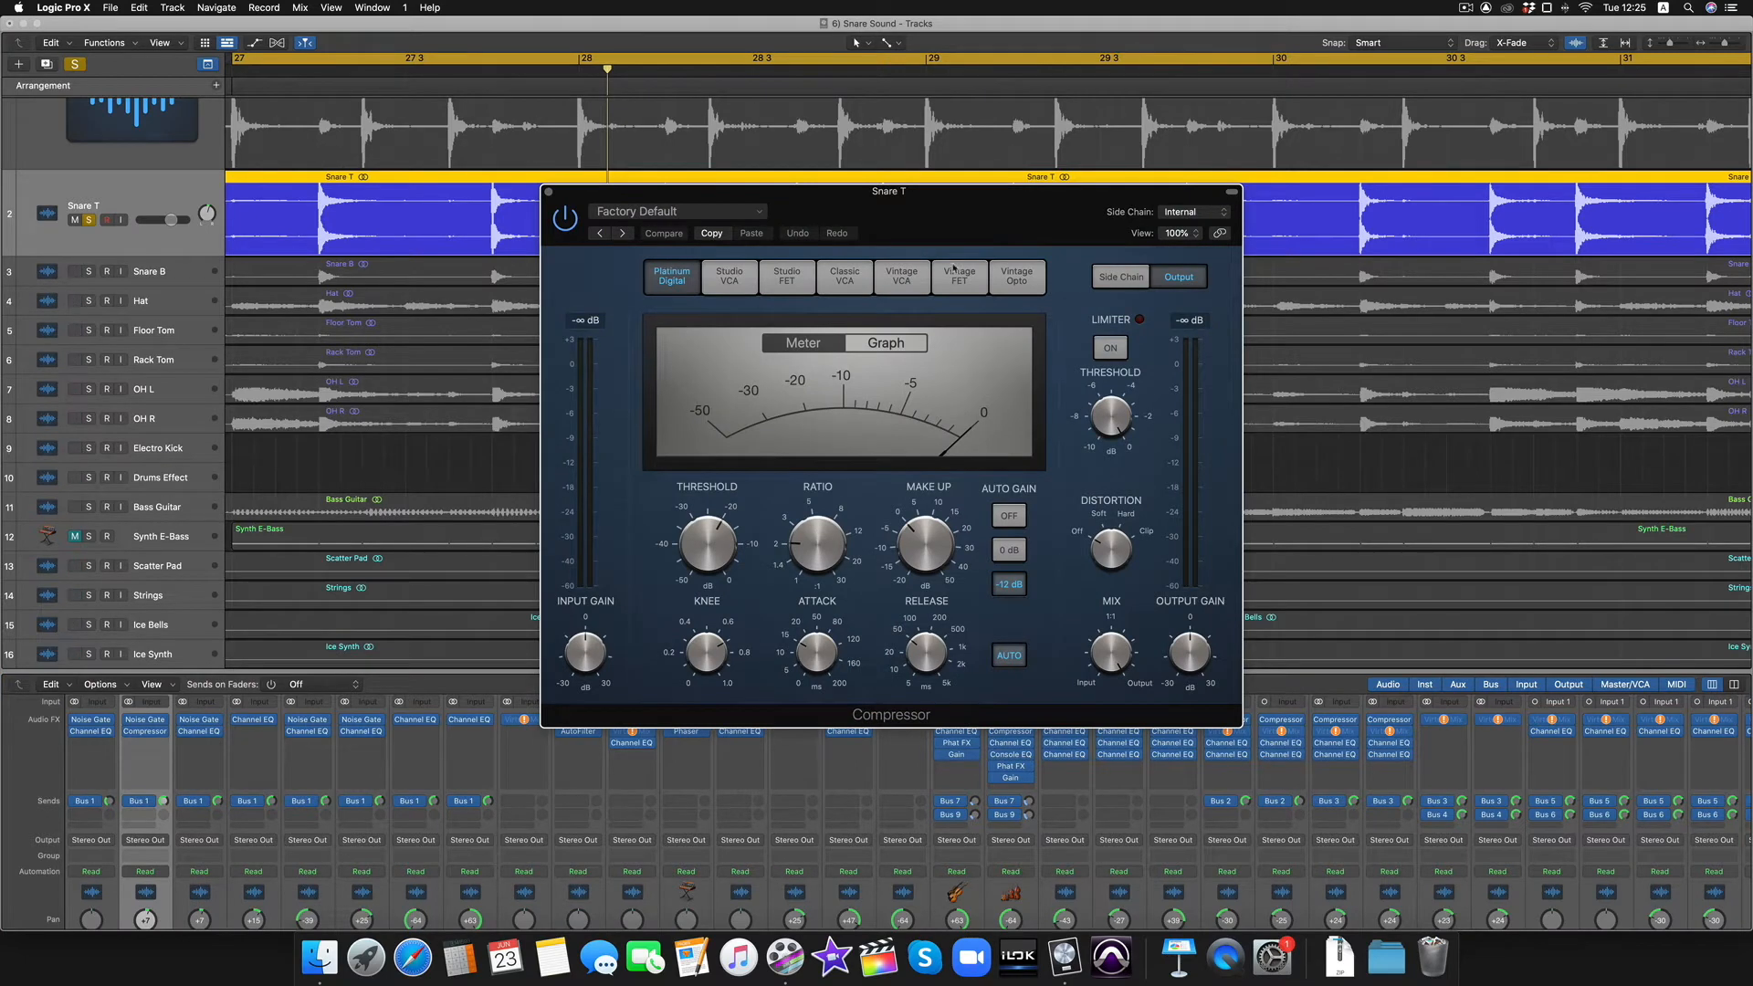
{"action": "left_click", "coordinate": [728, 277]}
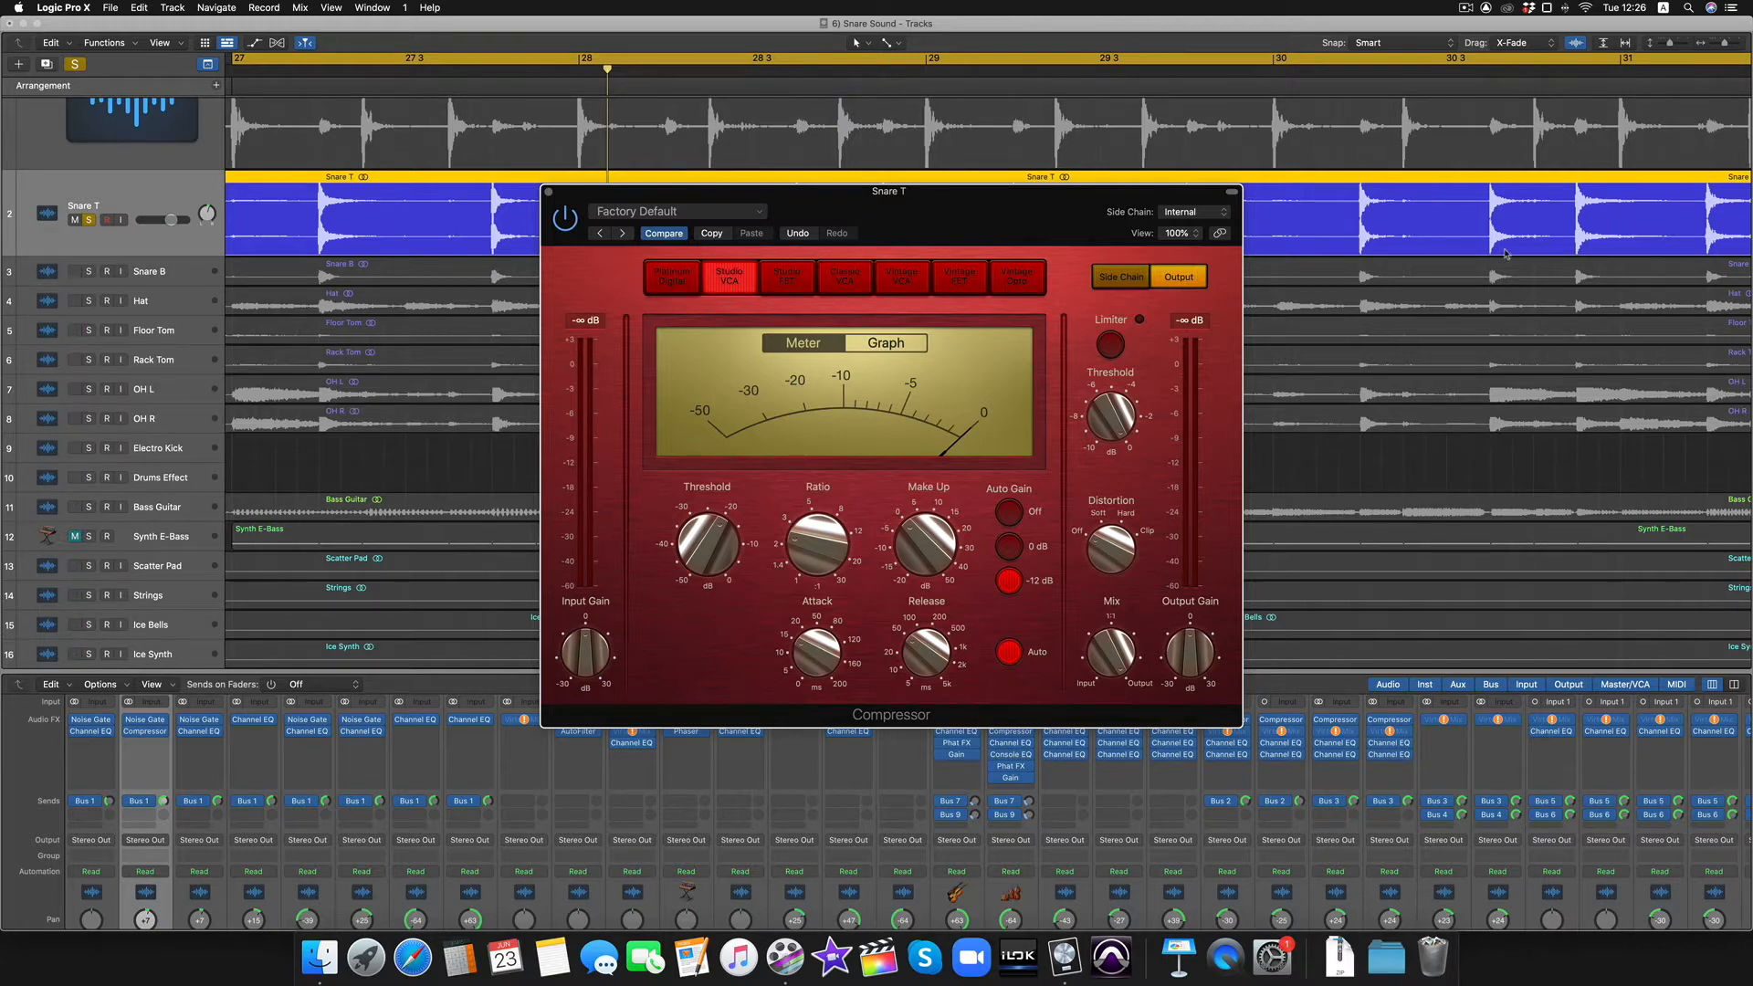
Step: Lower the Snare T compressor's threshold and raise its compression ratio
{"action": "scroll", "coordinate": [1551, 222], "scroll_direction": "right", "scroll_amount": 4}
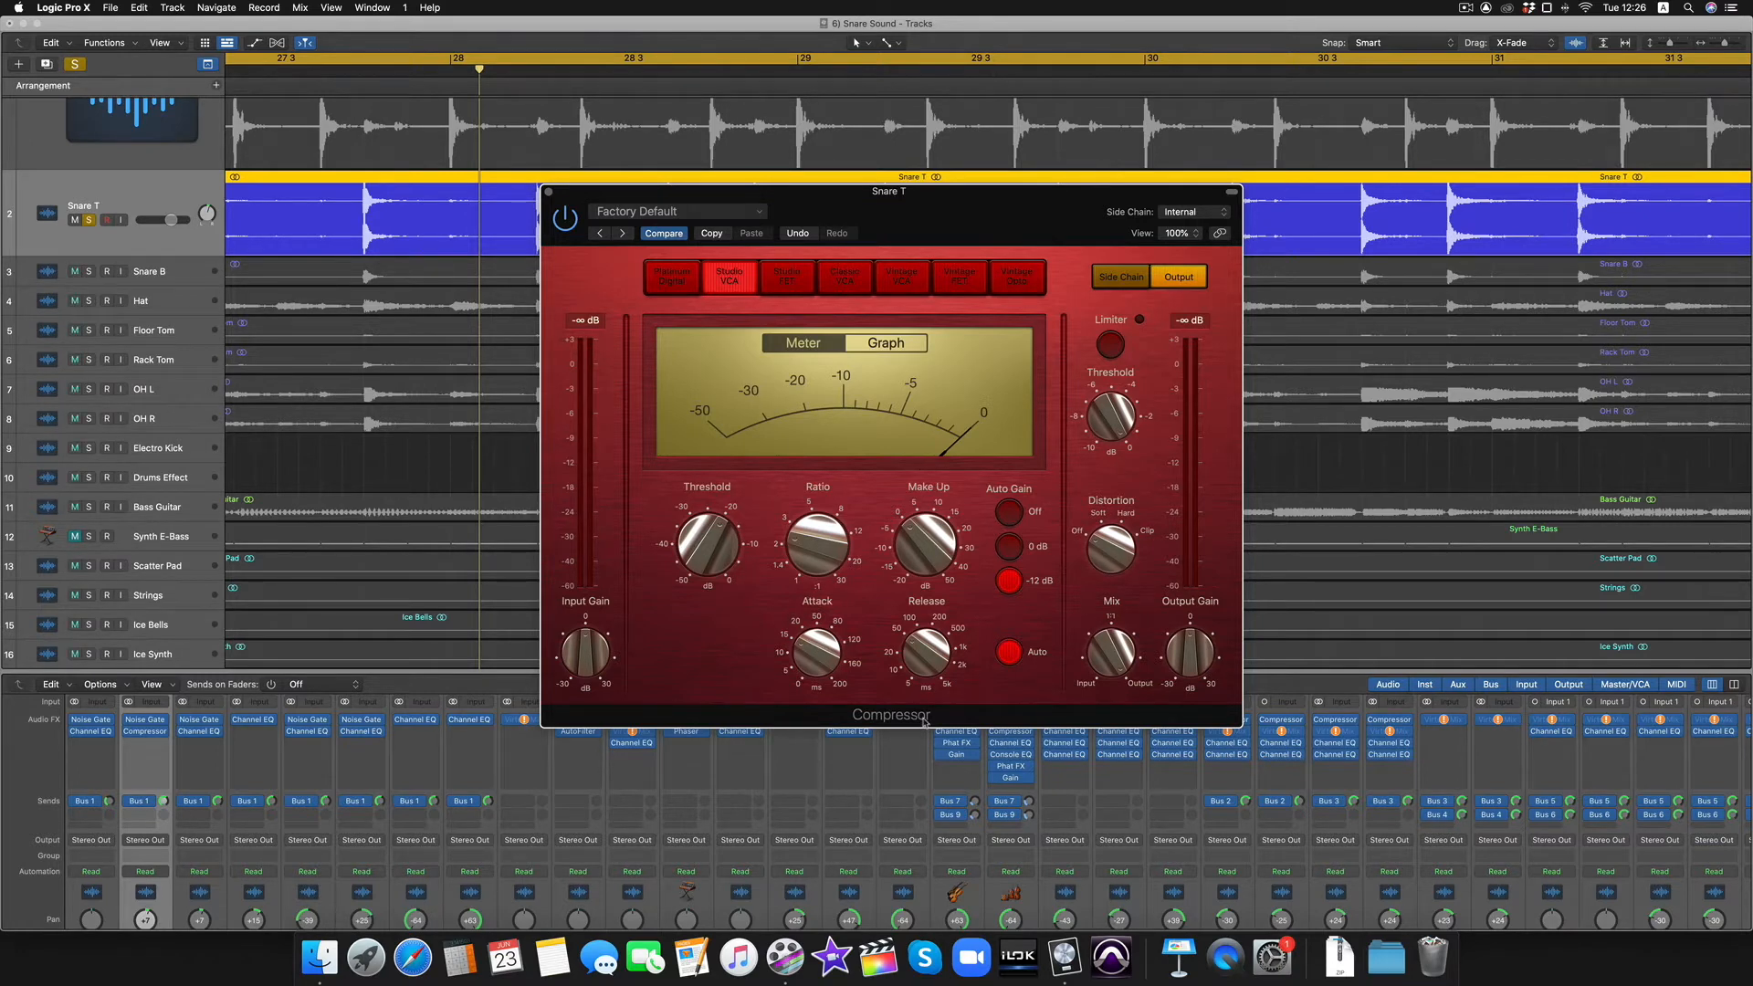
{"action": "mouse_move", "coordinate": [913, 646]}
{"action": "mouse_move", "coordinate": [749, 555]}
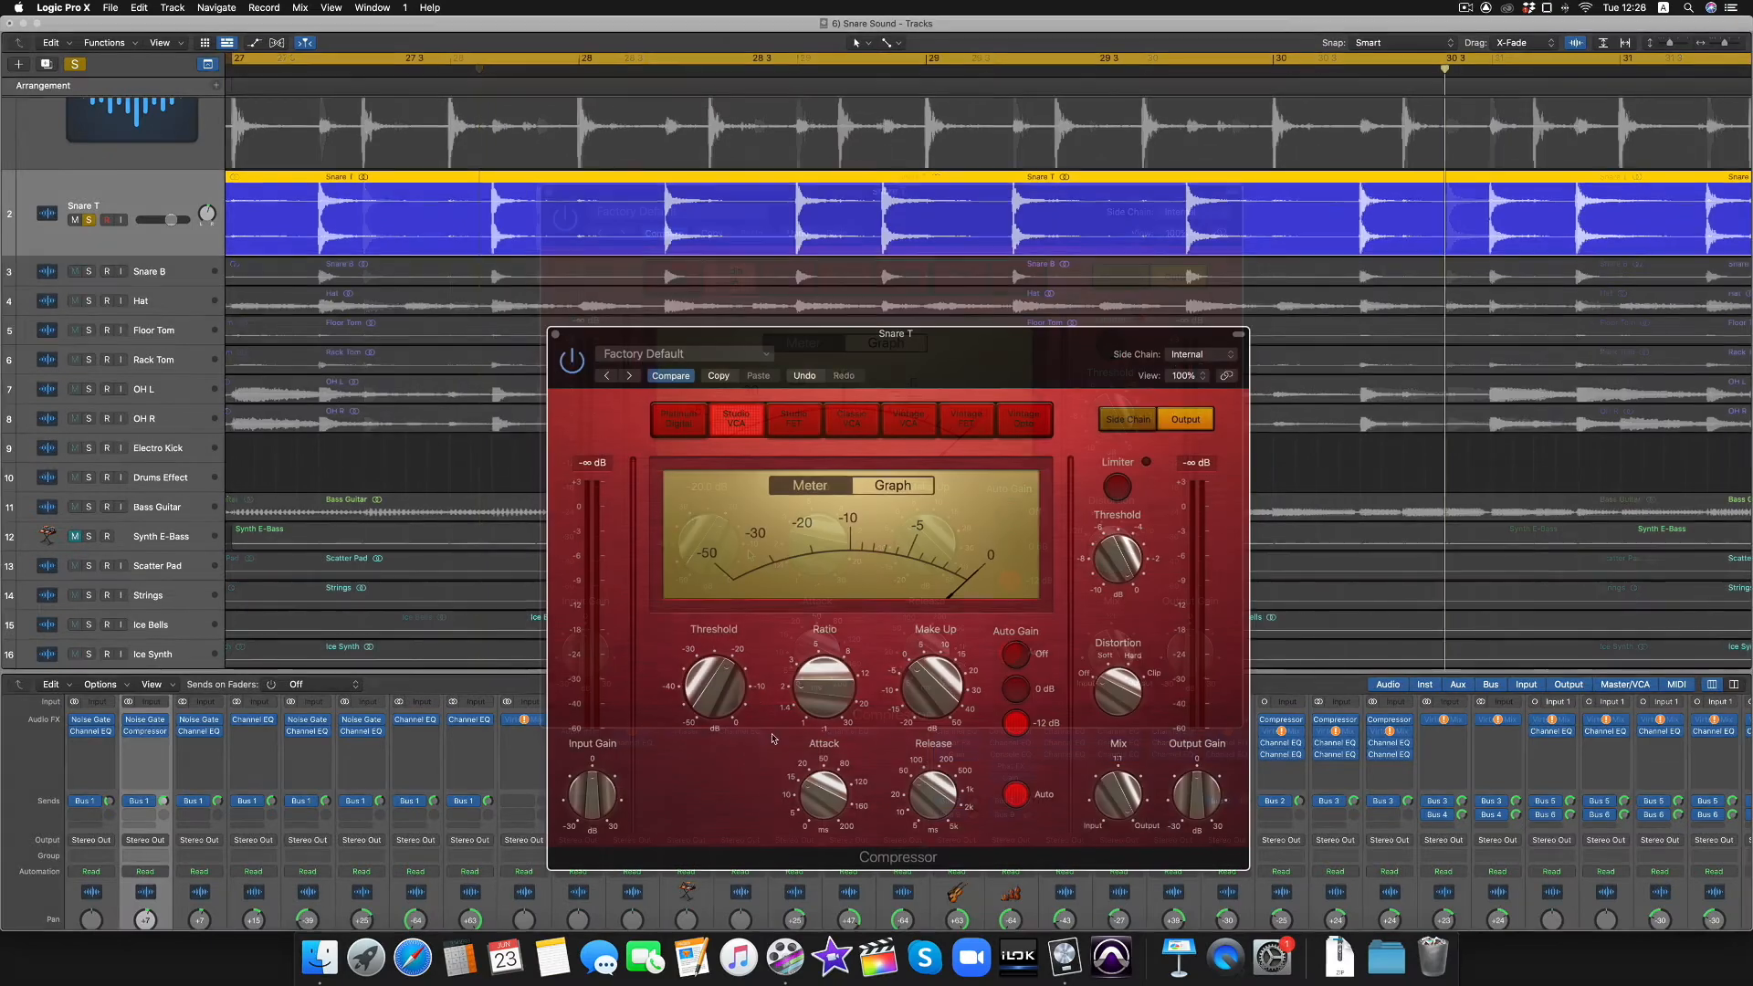
{"action": "left_click_drag", "start_coordinate": [704, 698], "coordinate": [691, 757]}
{"action": "left_click_drag", "start_coordinate": [822, 694], "coordinate": [824, 667]}
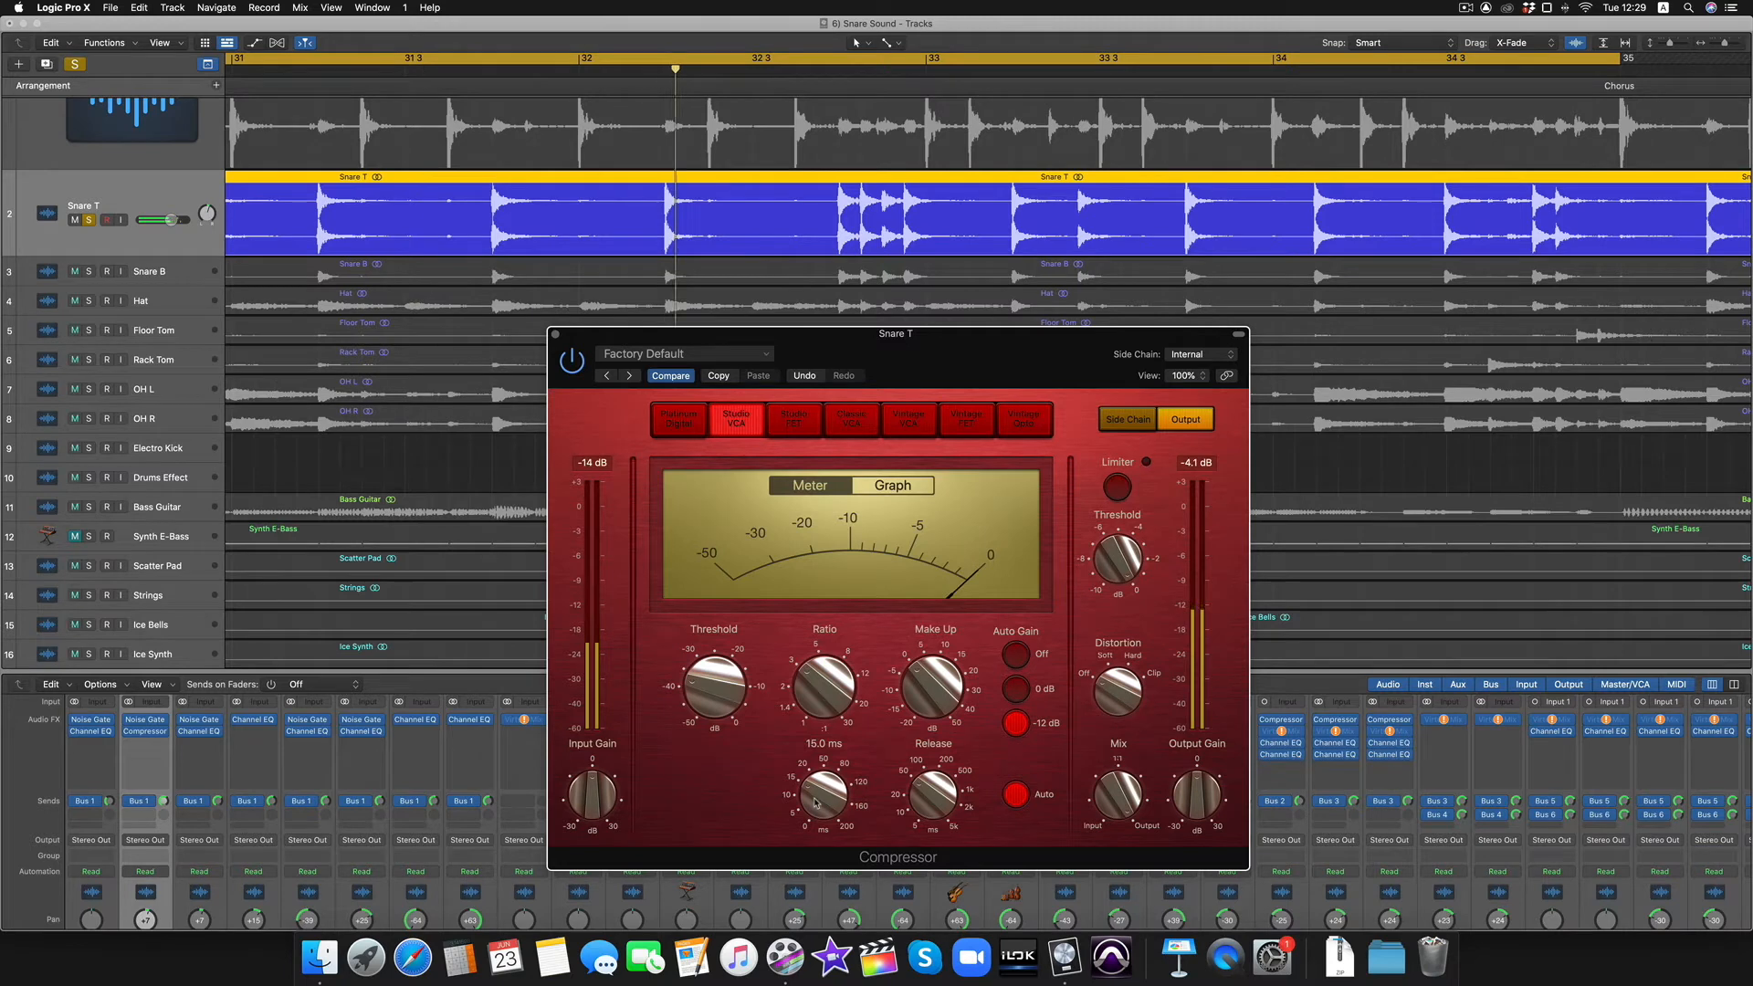
Step: Set the compressor's attack to 23 ms, adjust its release time, and close its window
{"action": "mouse_move", "coordinate": [814, 798]}
{"action": "left_mouse_down"}
{"action": "mouse_move", "coordinate": [818, 887]}
{"action": "mouse_move", "coordinate": [805, 818]}
{"action": "left_mouse_up"}
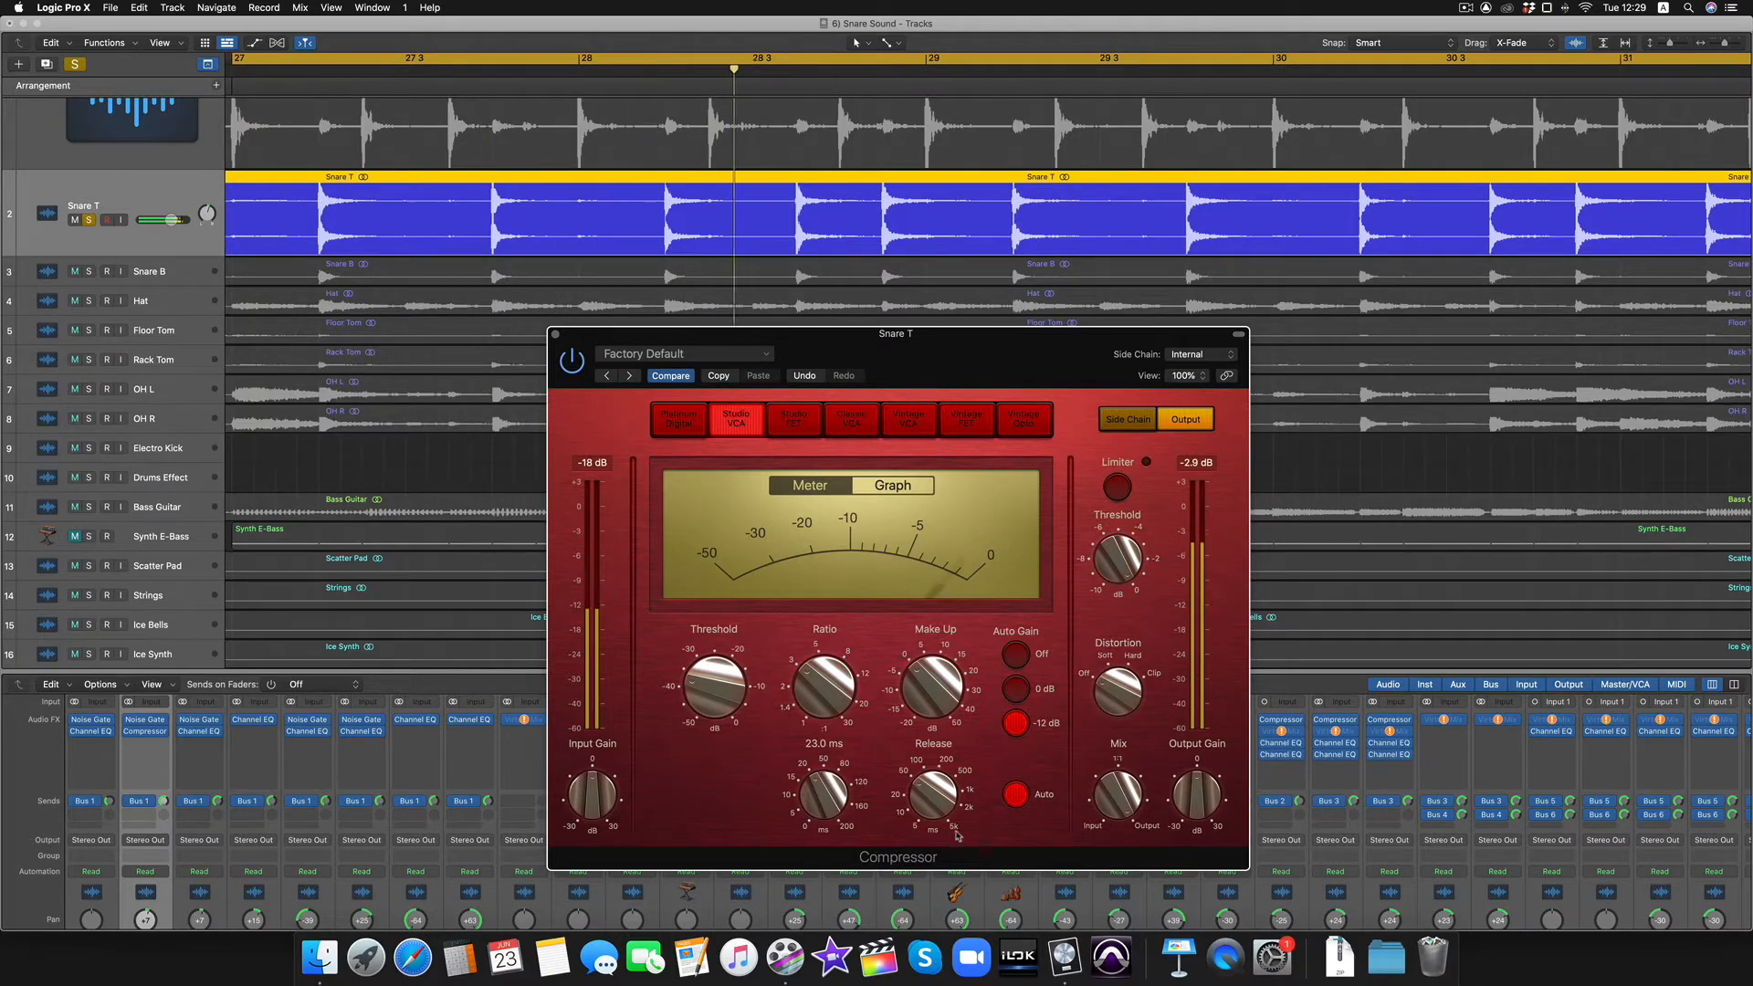
{"action": "mouse_move", "coordinate": [931, 812]}
{"action": "left_mouse_down"}
{"action": "mouse_move", "coordinate": [939, 899]}
{"action": "mouse_move", "coordinate": [905, 832]}
{"action": "left_mouse_up"}
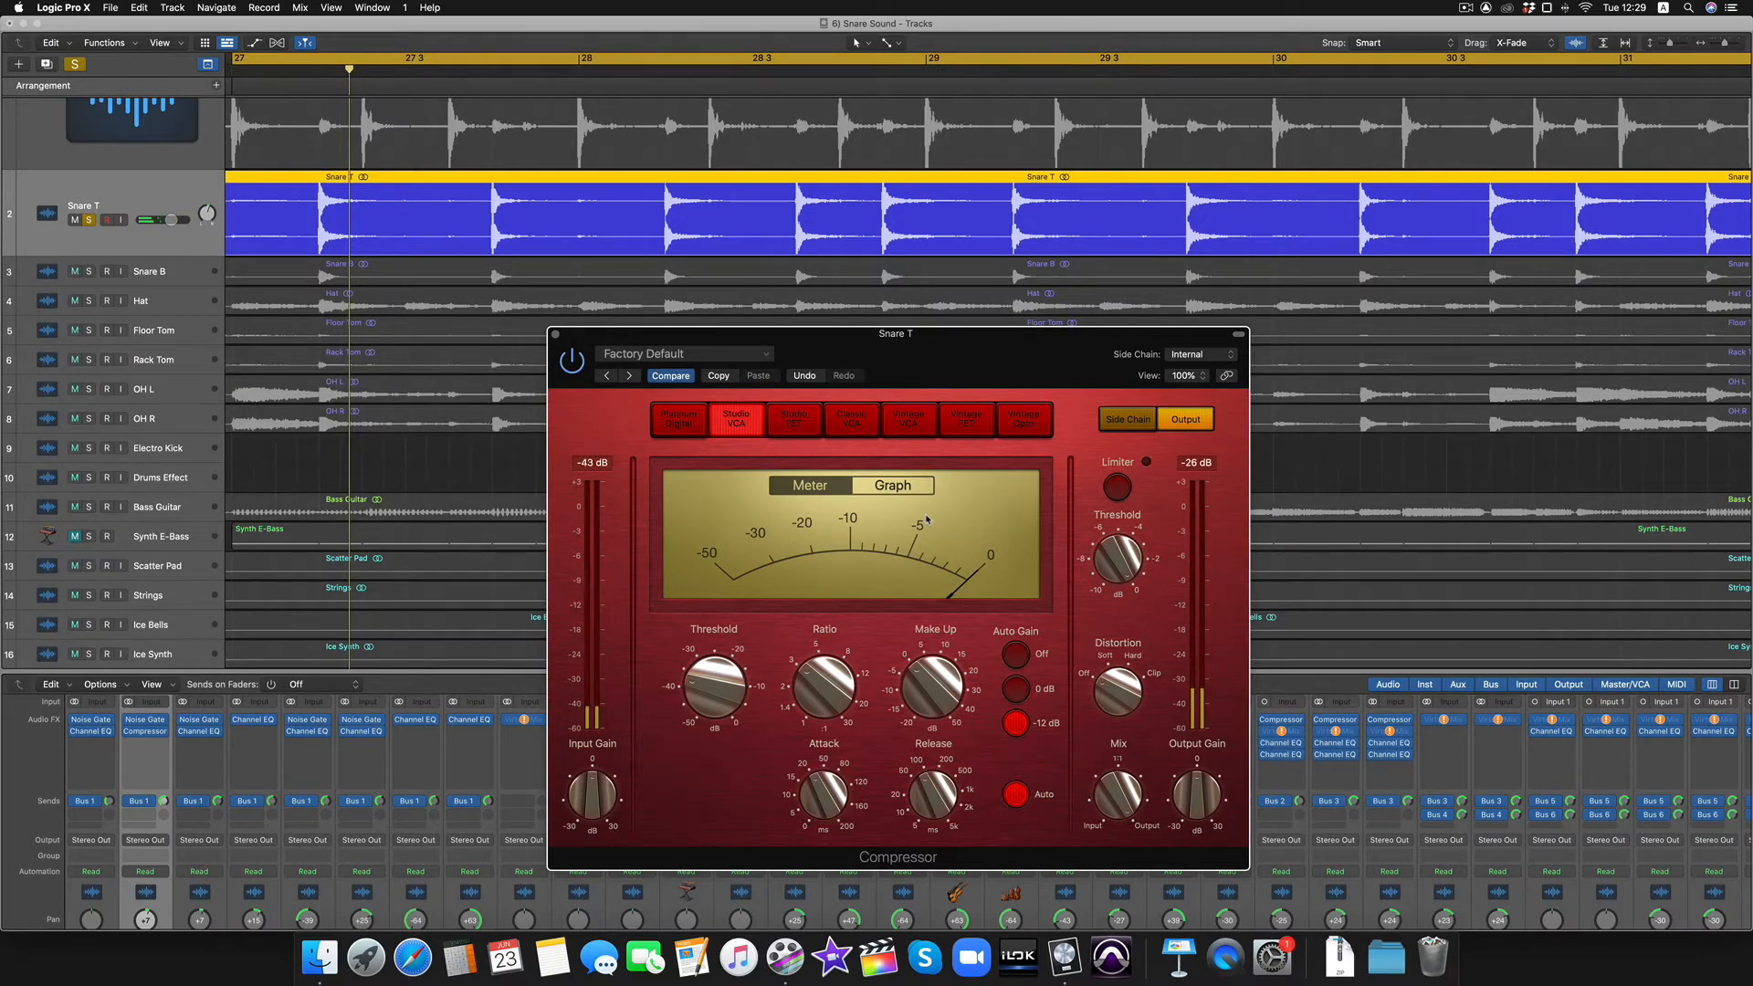
{"action": "mouse_move", "coordinate": [810, 796]}
{"action": "left_click", "coordinate": [556, 337]}
{"action": "scroll", "coordinate": [448, 540], "scroll_direction": "down", "scroll_amount": 3}
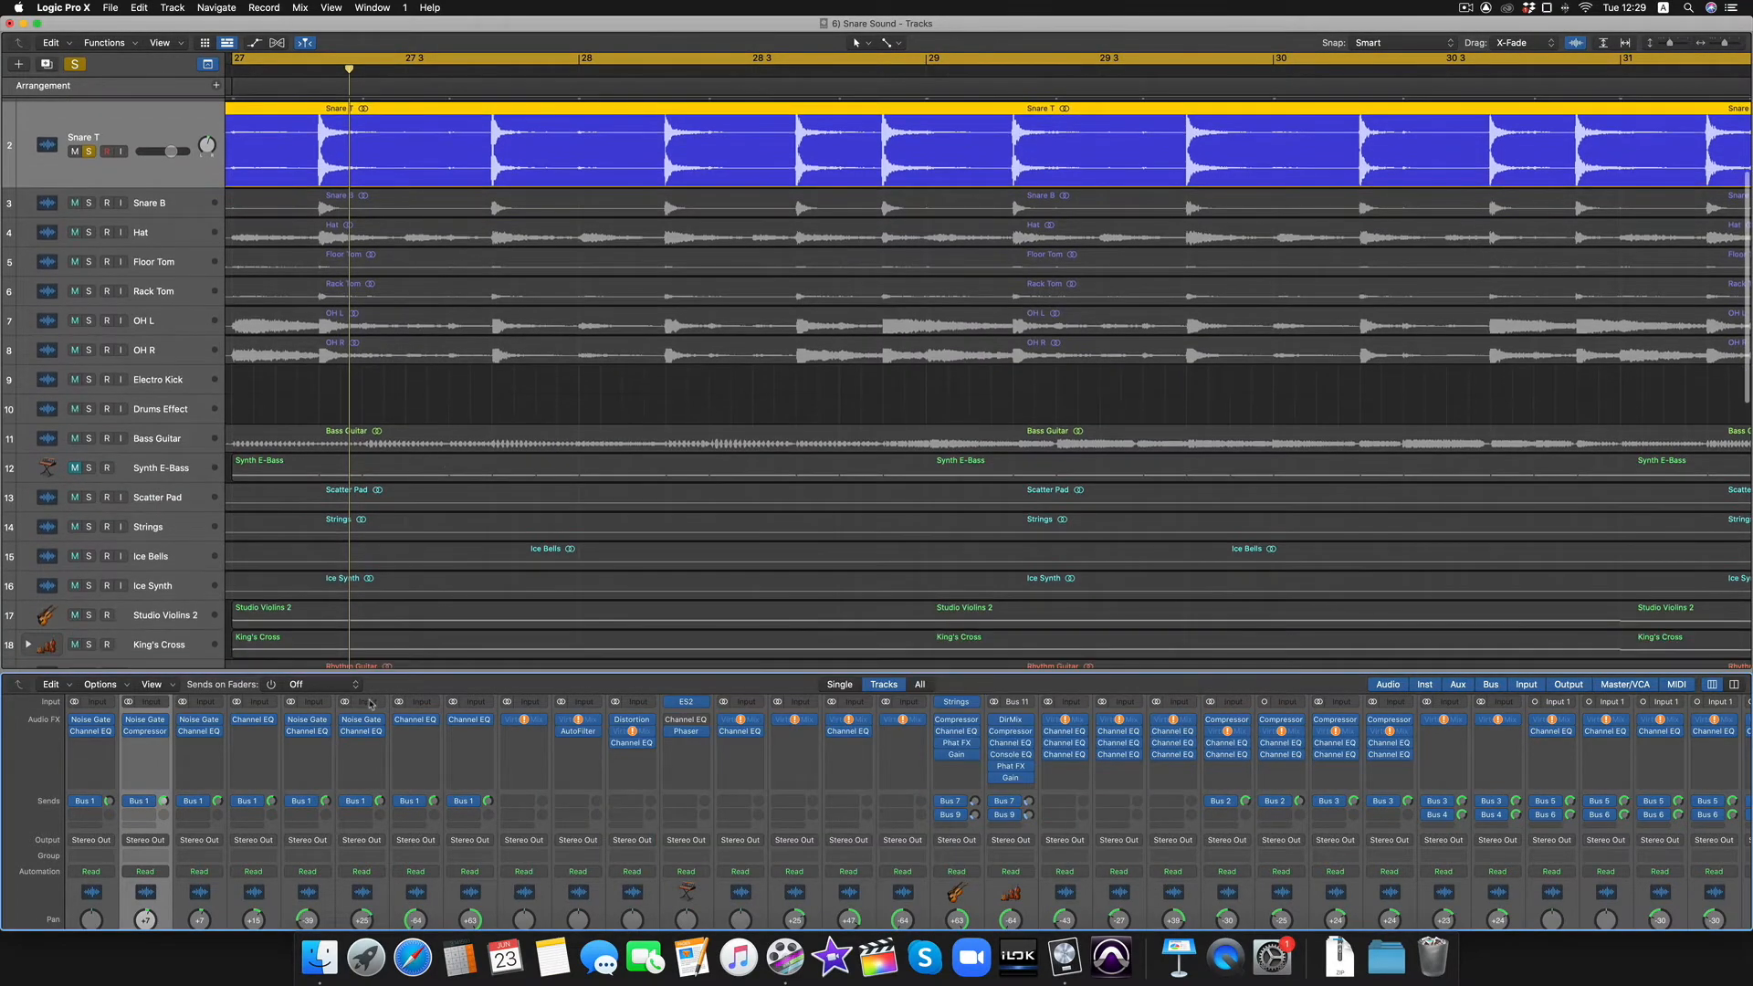
Step: Insert a Channel EQ below the Compressor on the Snare T channel and reposition its window
{"action": "left_click", "coordinate": [156, 742]}
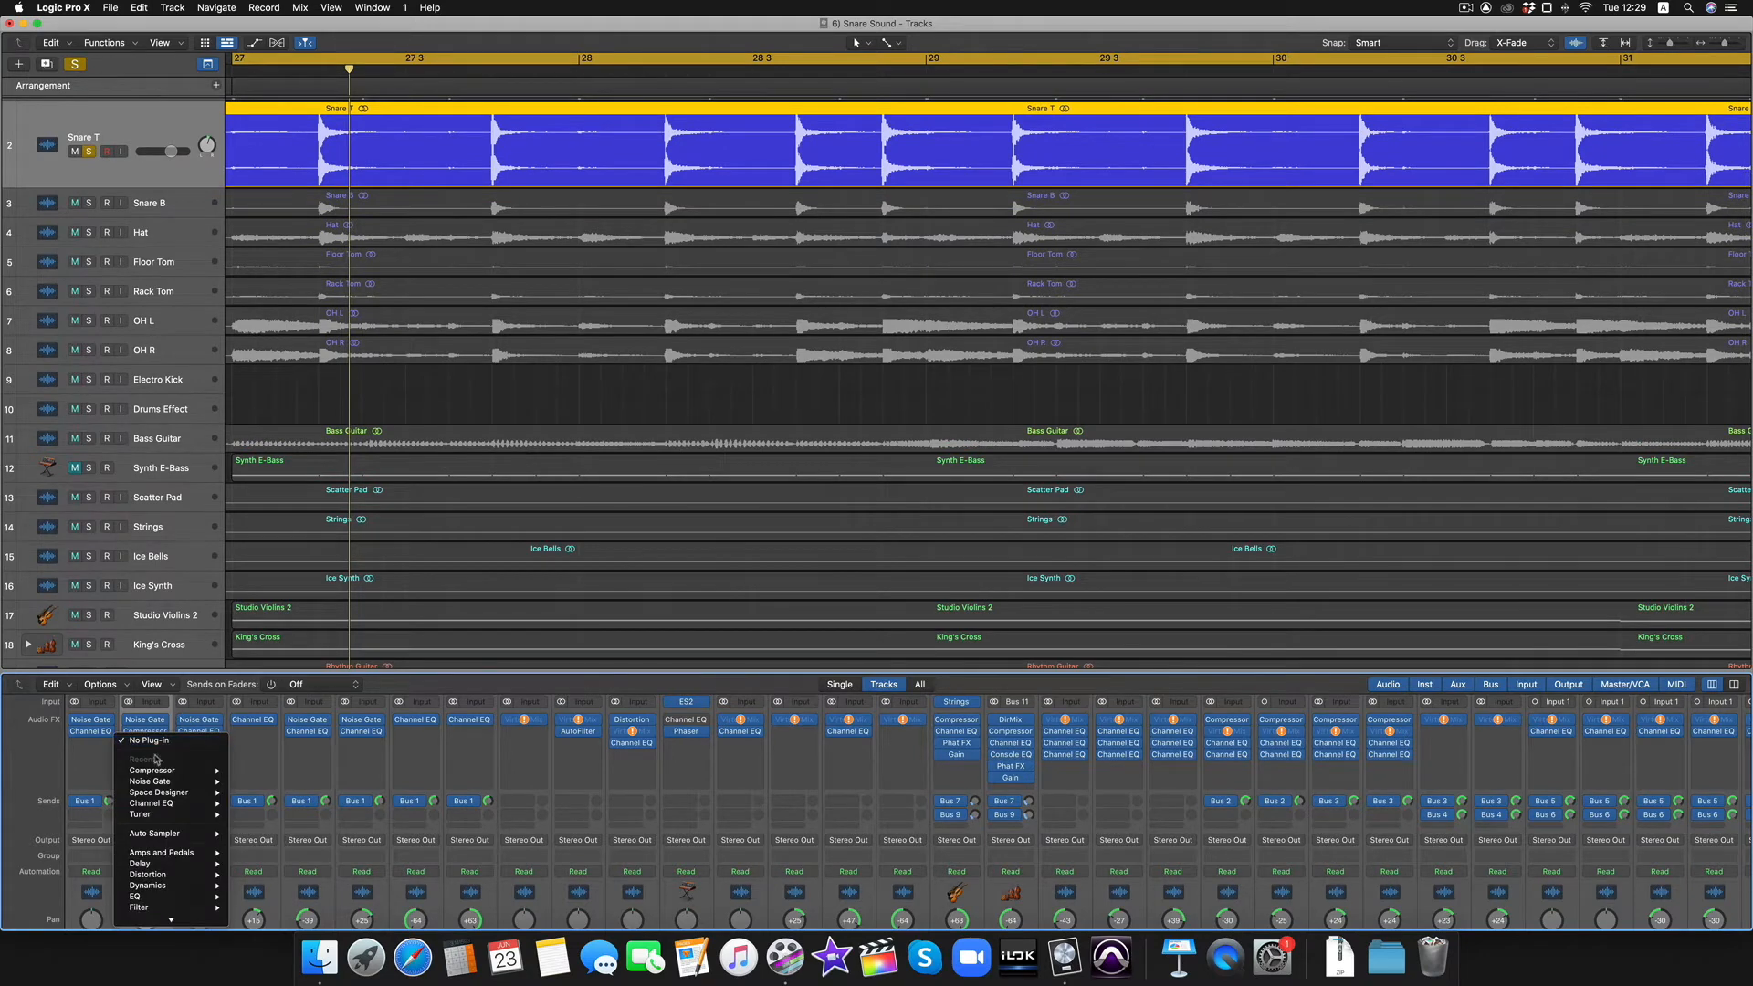
{"action": "mouse_move", "coordinate": [170, 898]}
{"action": "mouse_move", "coordinate": [291, 878]}
{"action": "left_click", "coordinate": [391, 876]}
{"action": "left_click_drag", "start_coordinate": [1033, 211], "coordinate": [894, 253]}
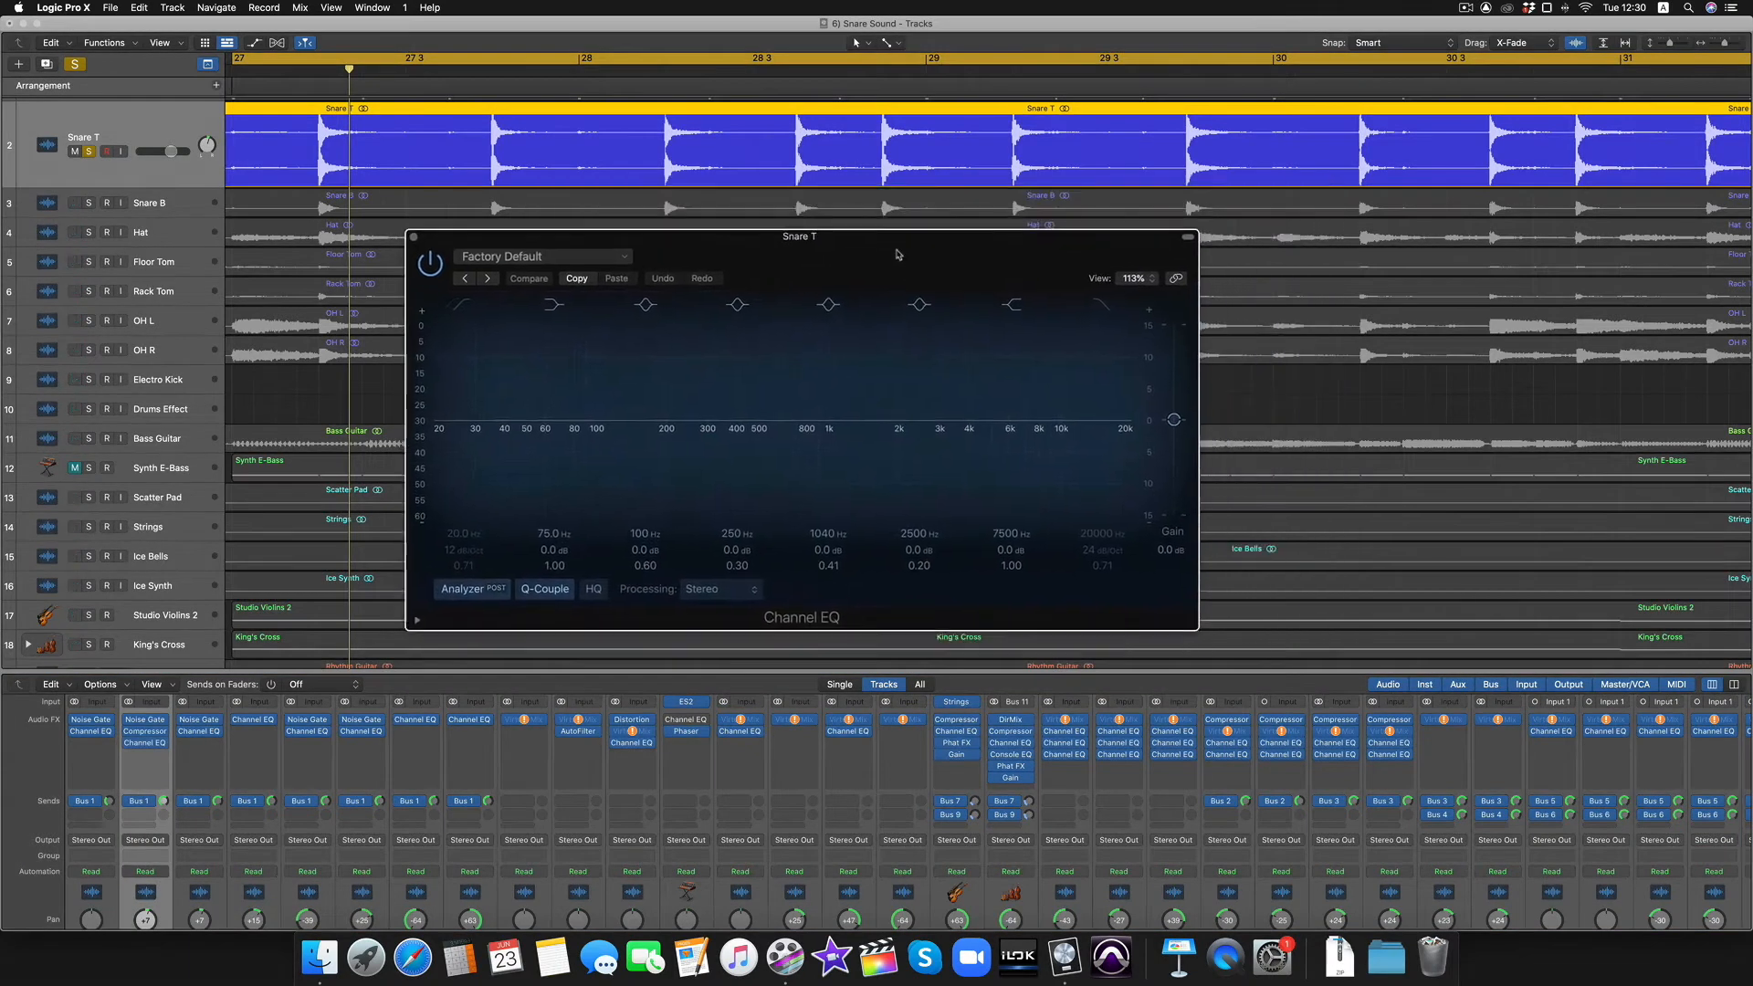
Step: Enable the low cut filter in the Snare T Channel EQ and set it to 117 Hz during playback
{"action": "left_click", "coordinate": [460, 303]}
{"action": "left_click_drag", "start_coordinate": [435, 436], "coordinate": [550, 435]}
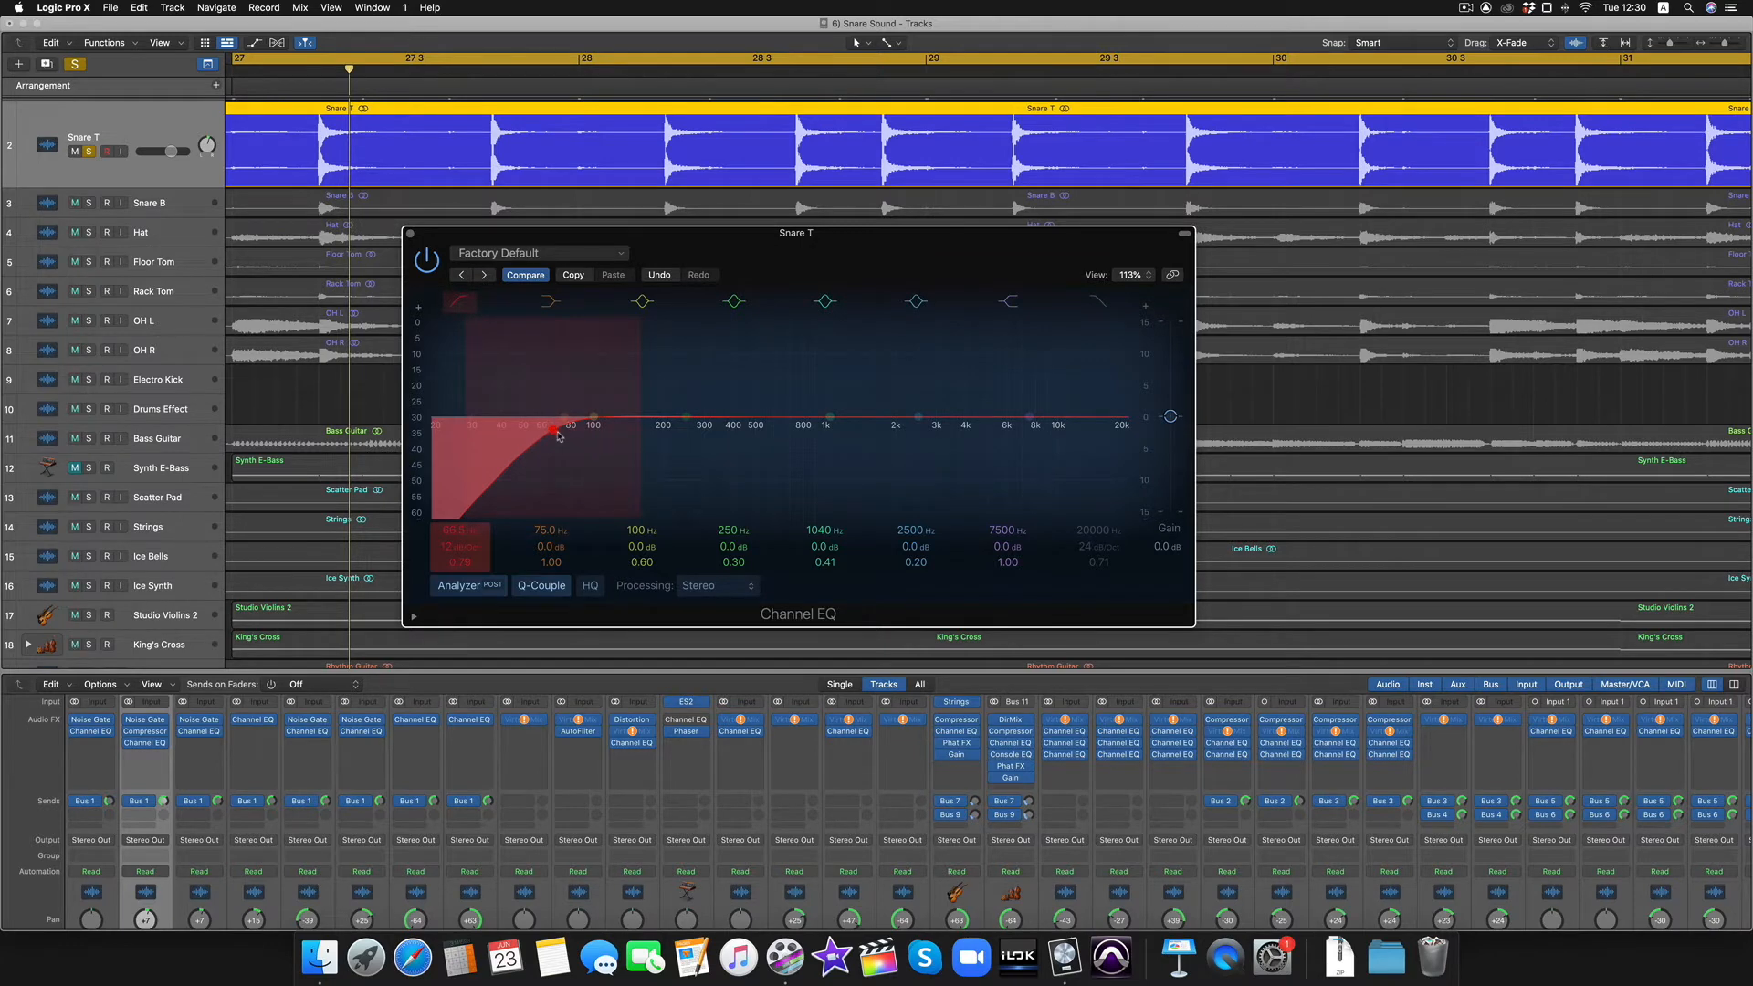
{"action": "key", "text": "space"}
{"action": "left_click_drag", "start_coordinate": [552, 430], "coordinate": [616, 432]}
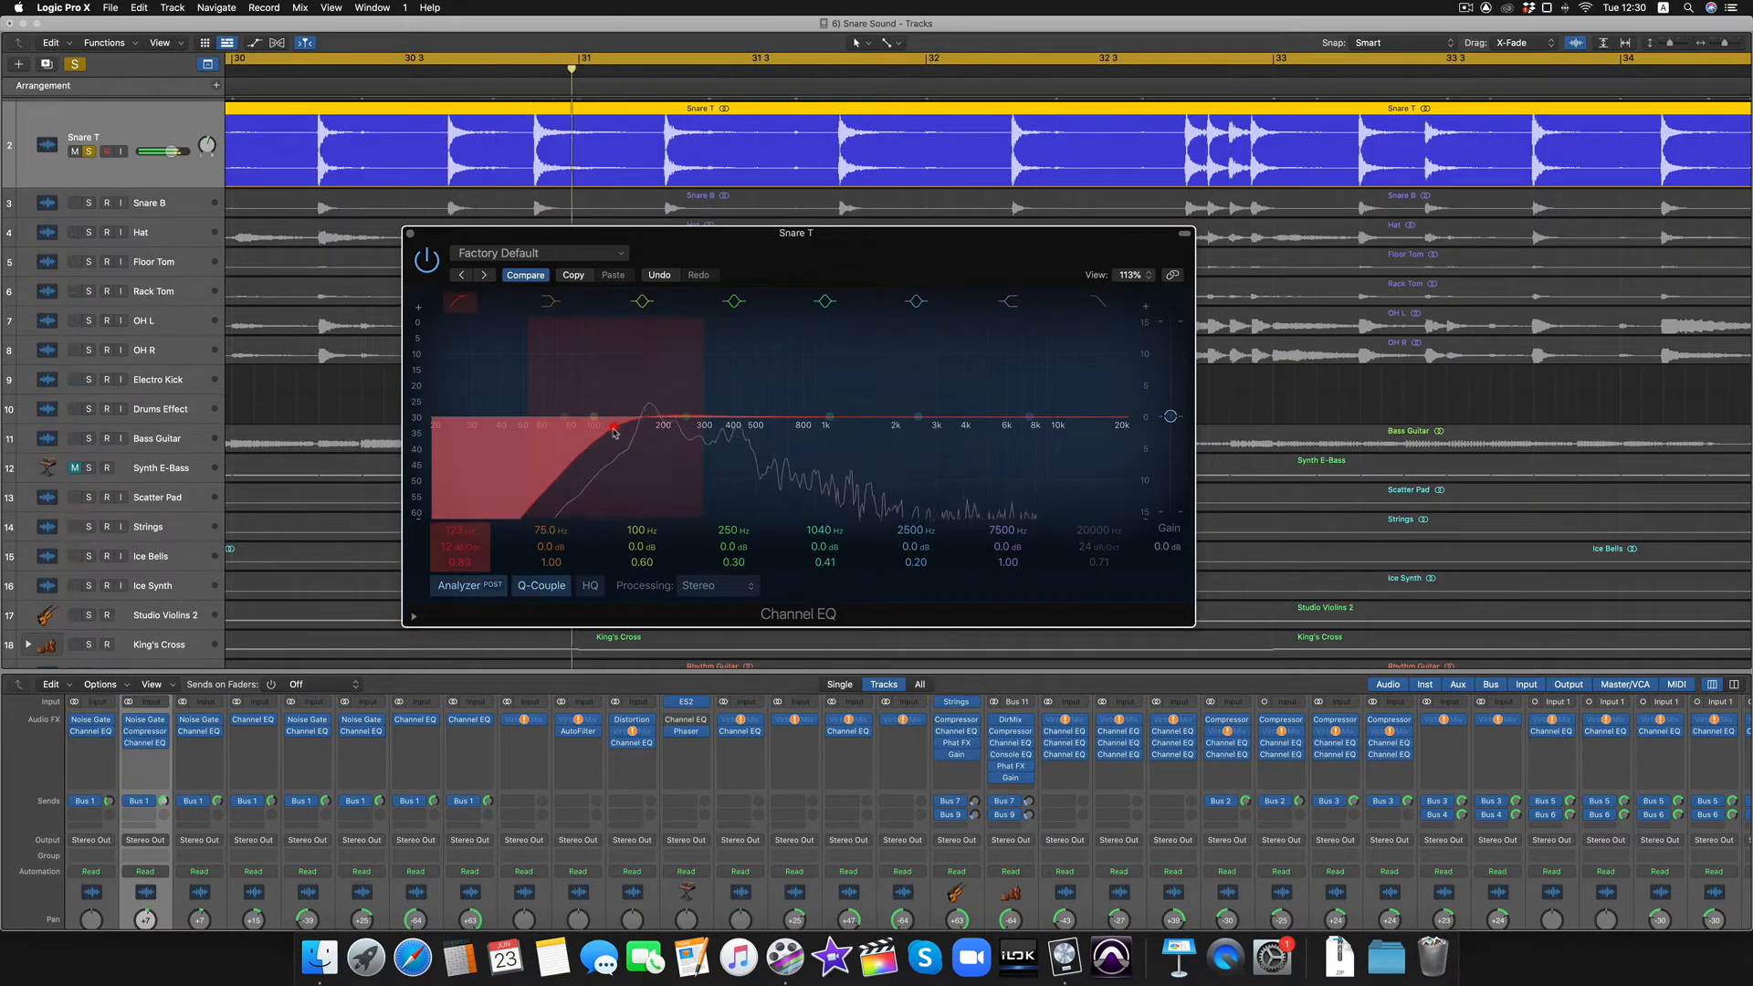
{"action": "mouse_move", "coordinate": [615, 433]}
{"action": "left_mouse_down"}
{"action": "mouse_move", "coordinate": [669, 426]}
{"action": "mouse_move", "coordinate": [611, 434]}
{"action": "left_mouse_up"}
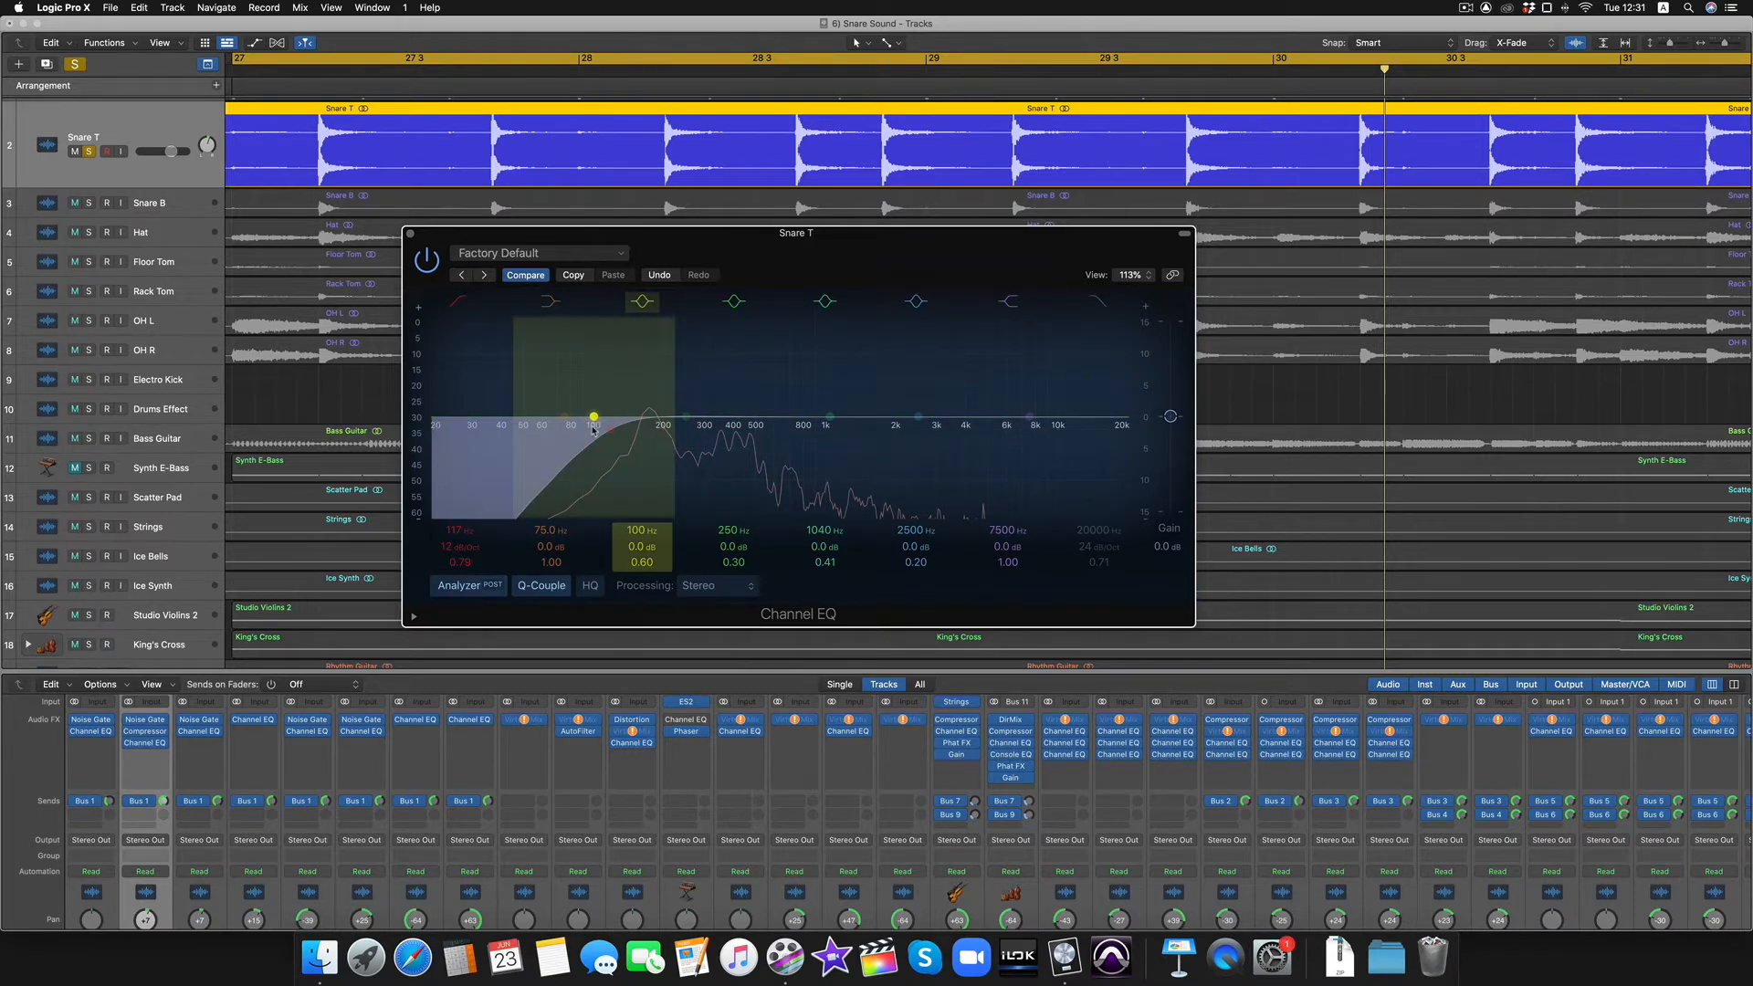
Step: Boost the 100 Hz band by 3.2 dB, moving it to 177 Hz with a Q of 6.60
{"action": "left_click_drag", "start_coordinate": [593, 417], "coordinate": [649, 417]}
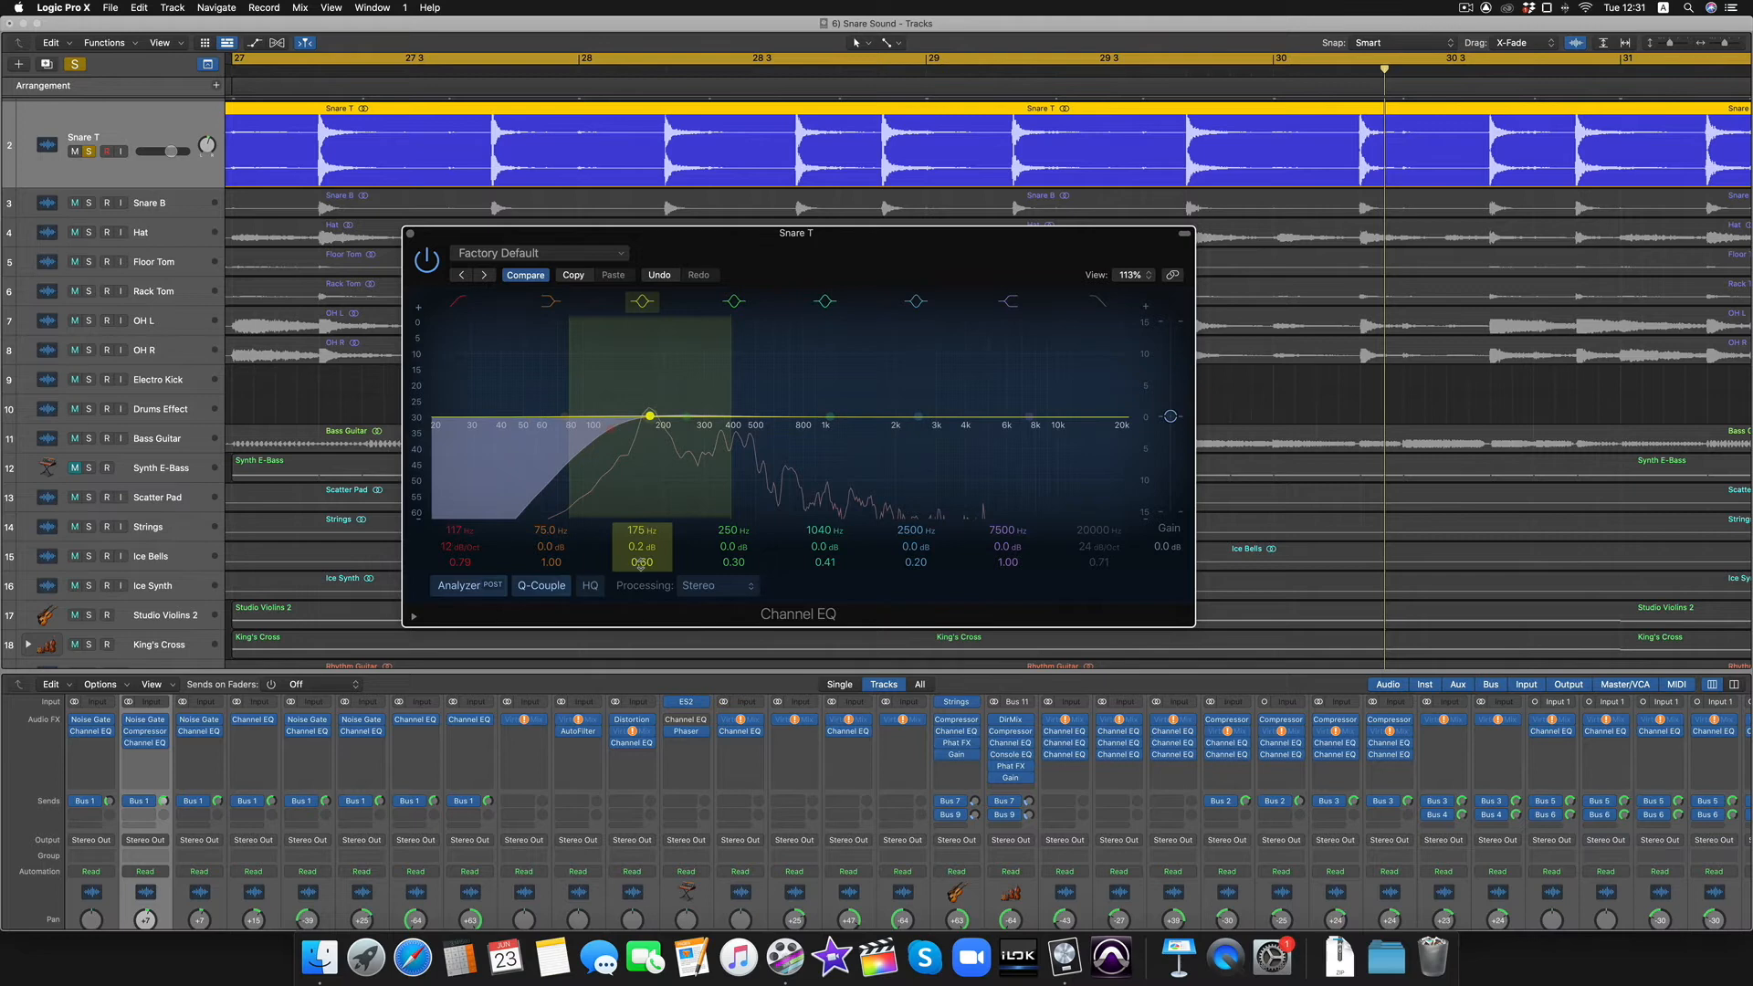
{"action": "left_click_drag", "start_coordinate": [641, 562], "coordinate": [650, 397]}
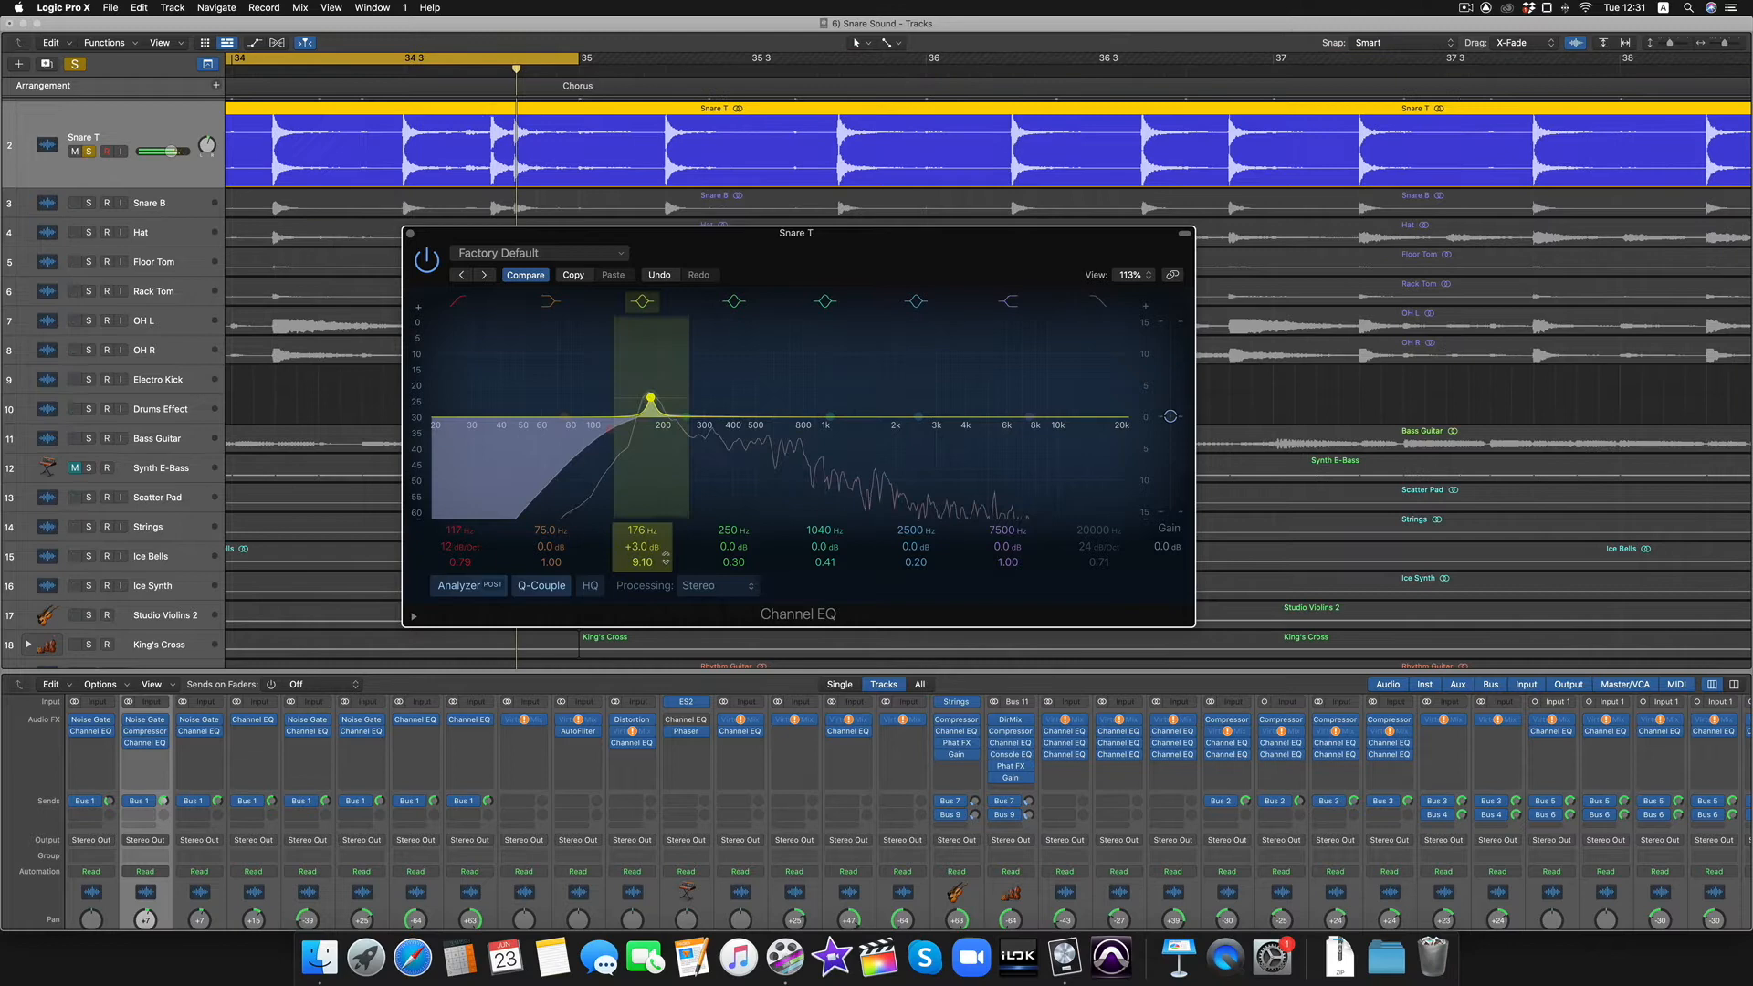
{"action": "left_click_drag", "start_coordinate": [642, 561], "coordinate": [641, 584]}
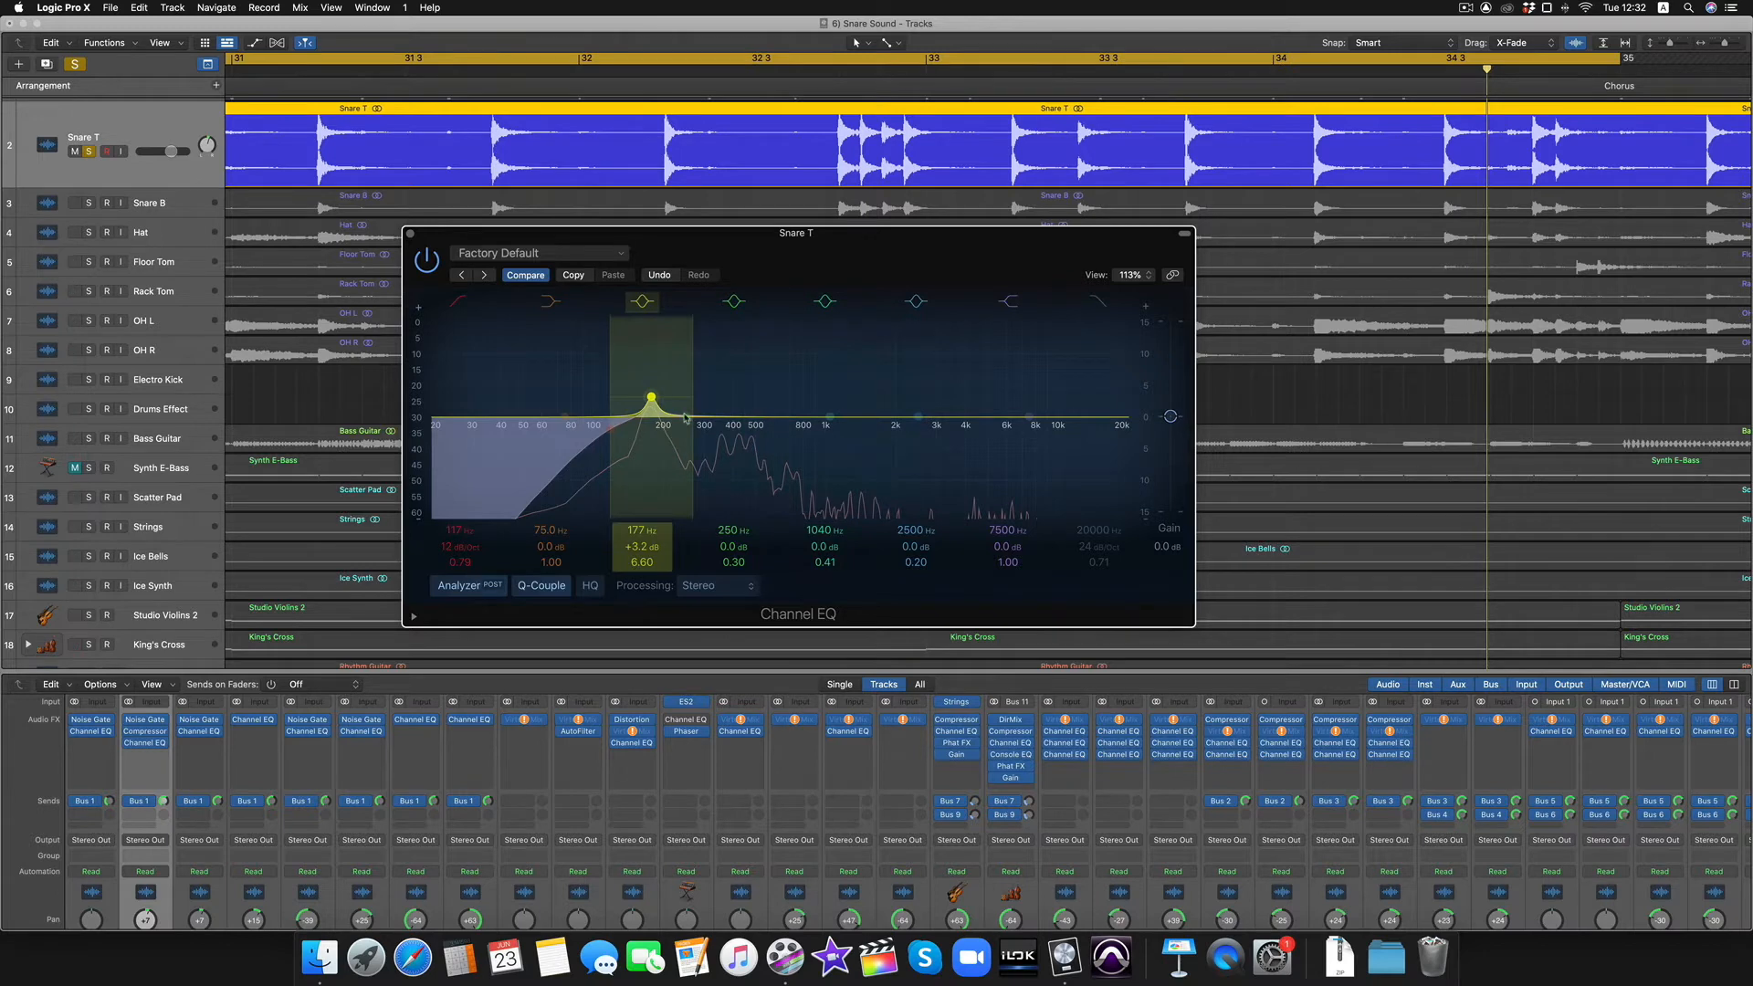
Step: Cut the 250 Hz band by 6.8 dB, moving it to 416 Hz with a Q of 2.80
{"action": "left_click_drag", "start_coordinate": [709, 437], "coordinate": [759, 464]}
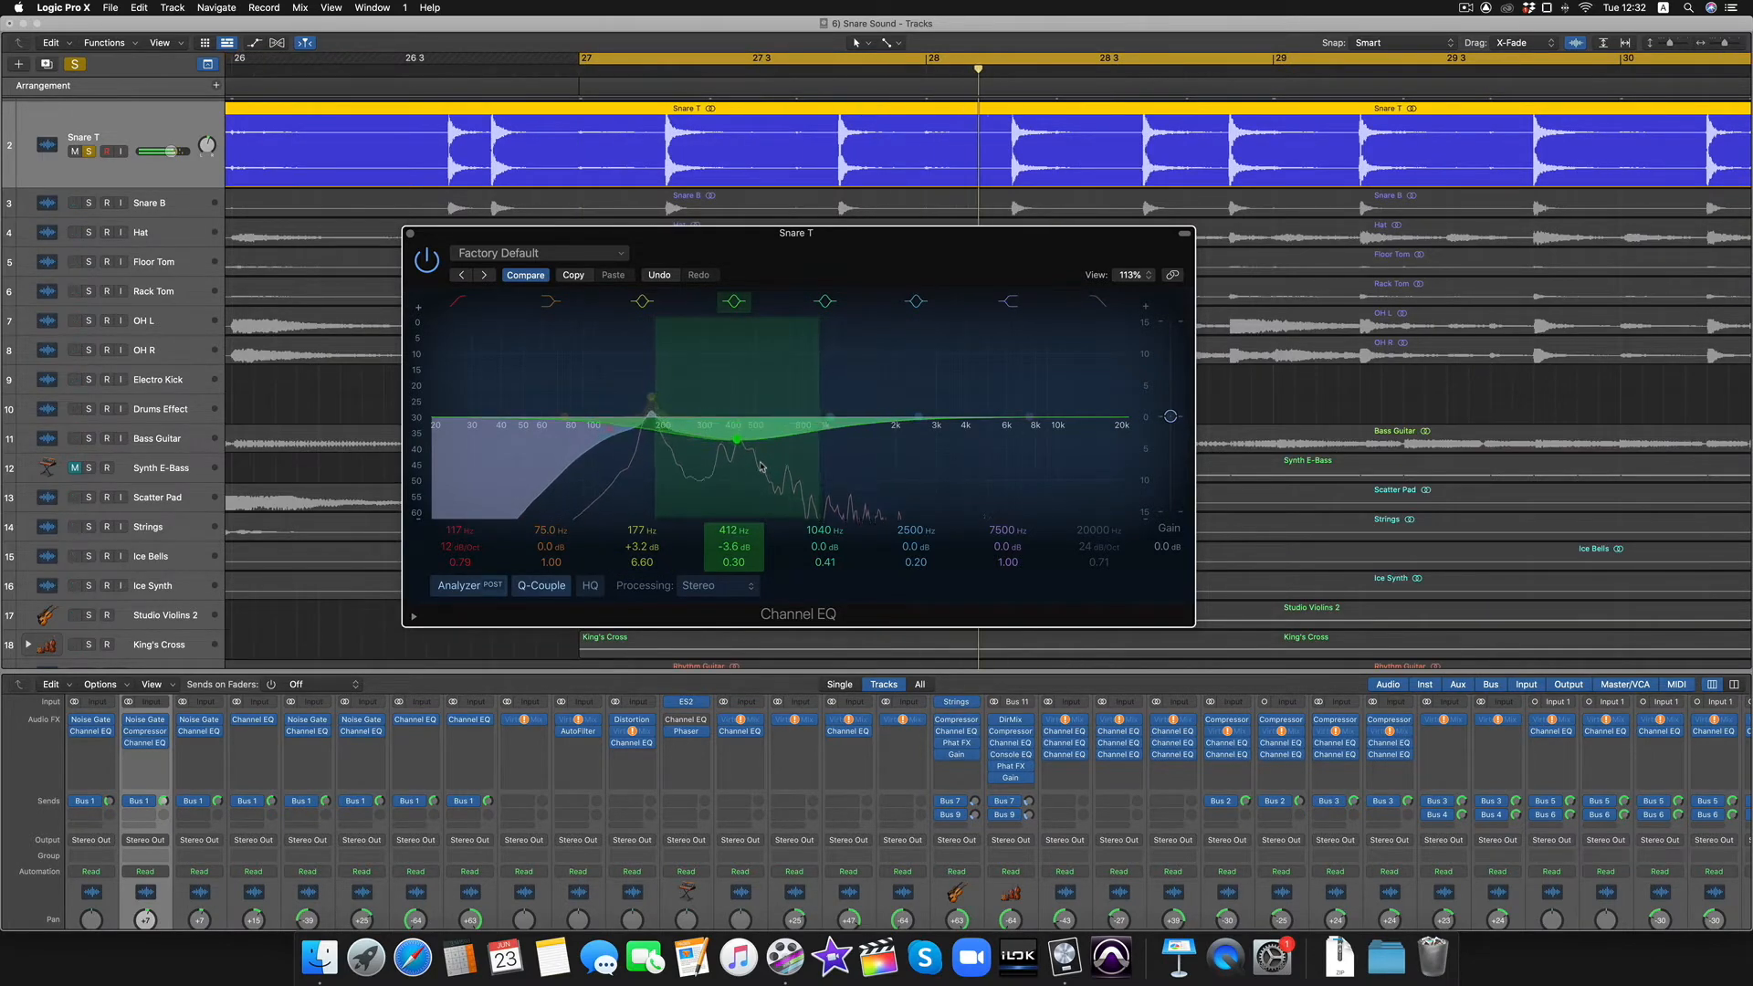
{"action": "left_click_drag", "start_coordinate": [734, 561], "coordinate": [734, 509]}
{"action": "left_click_drag", "start_coordinate": [734, 448], "coordinate": [737, 411]}
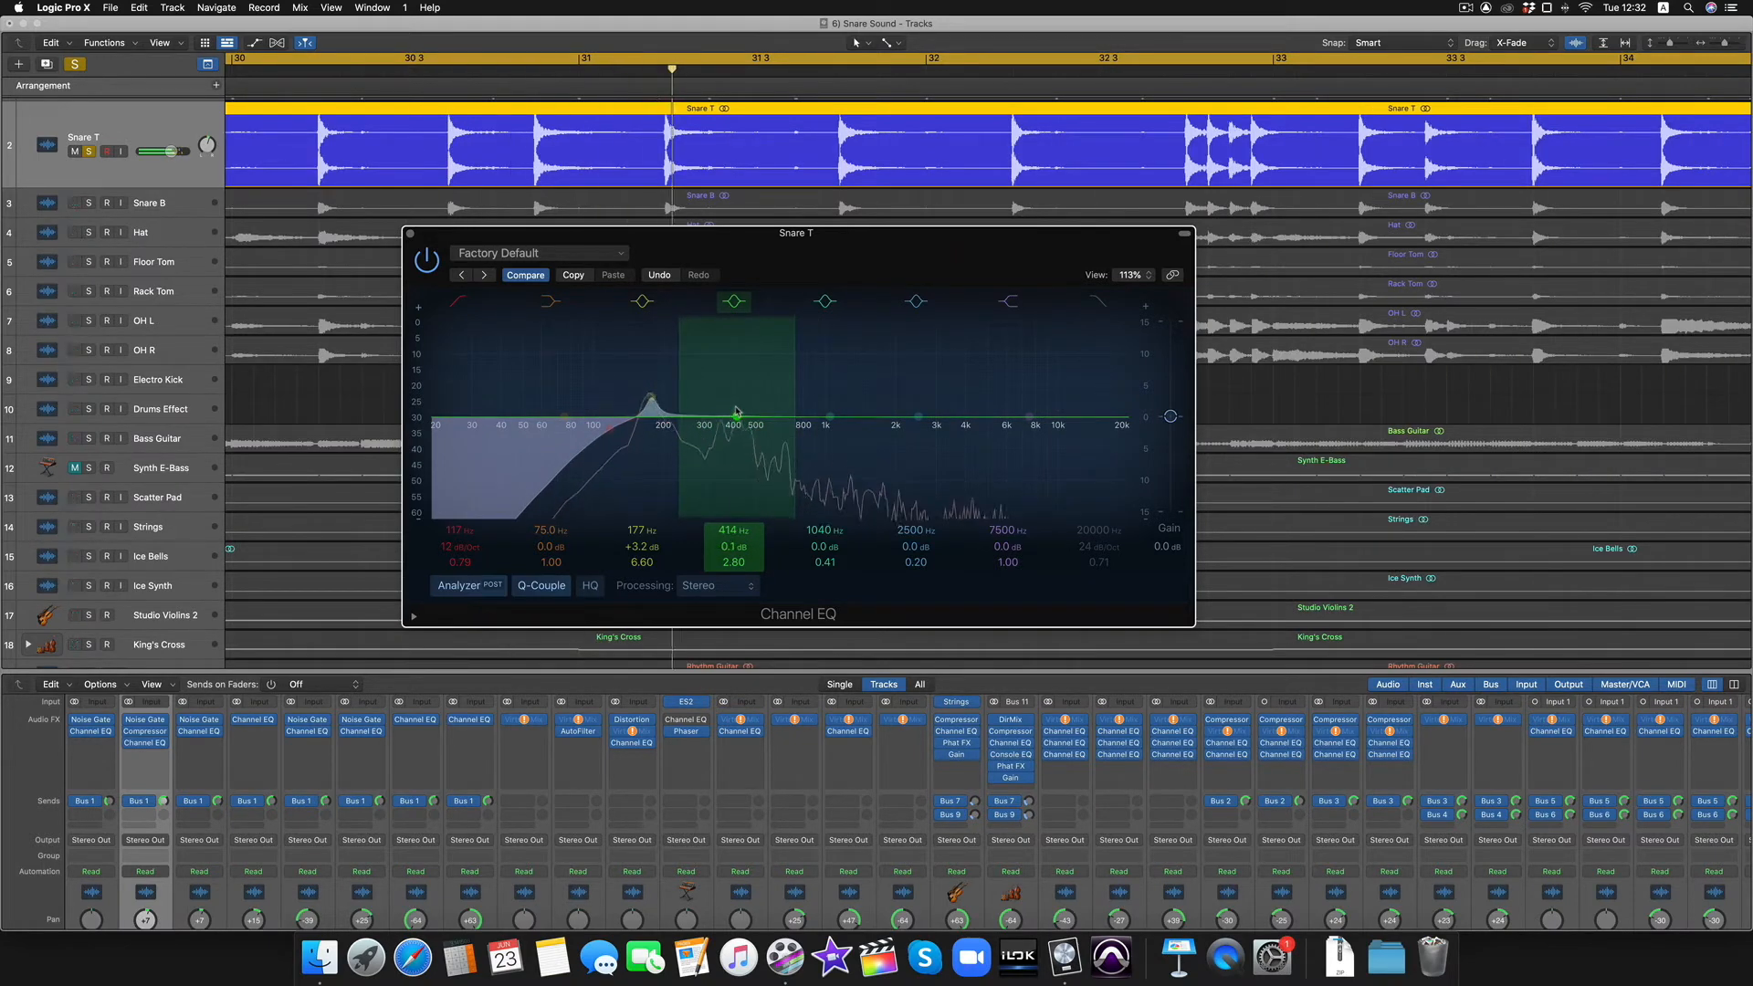
{"action": "left_click_drag", "start_coordinate": [736, 410], "coordinate": [738, 466]}
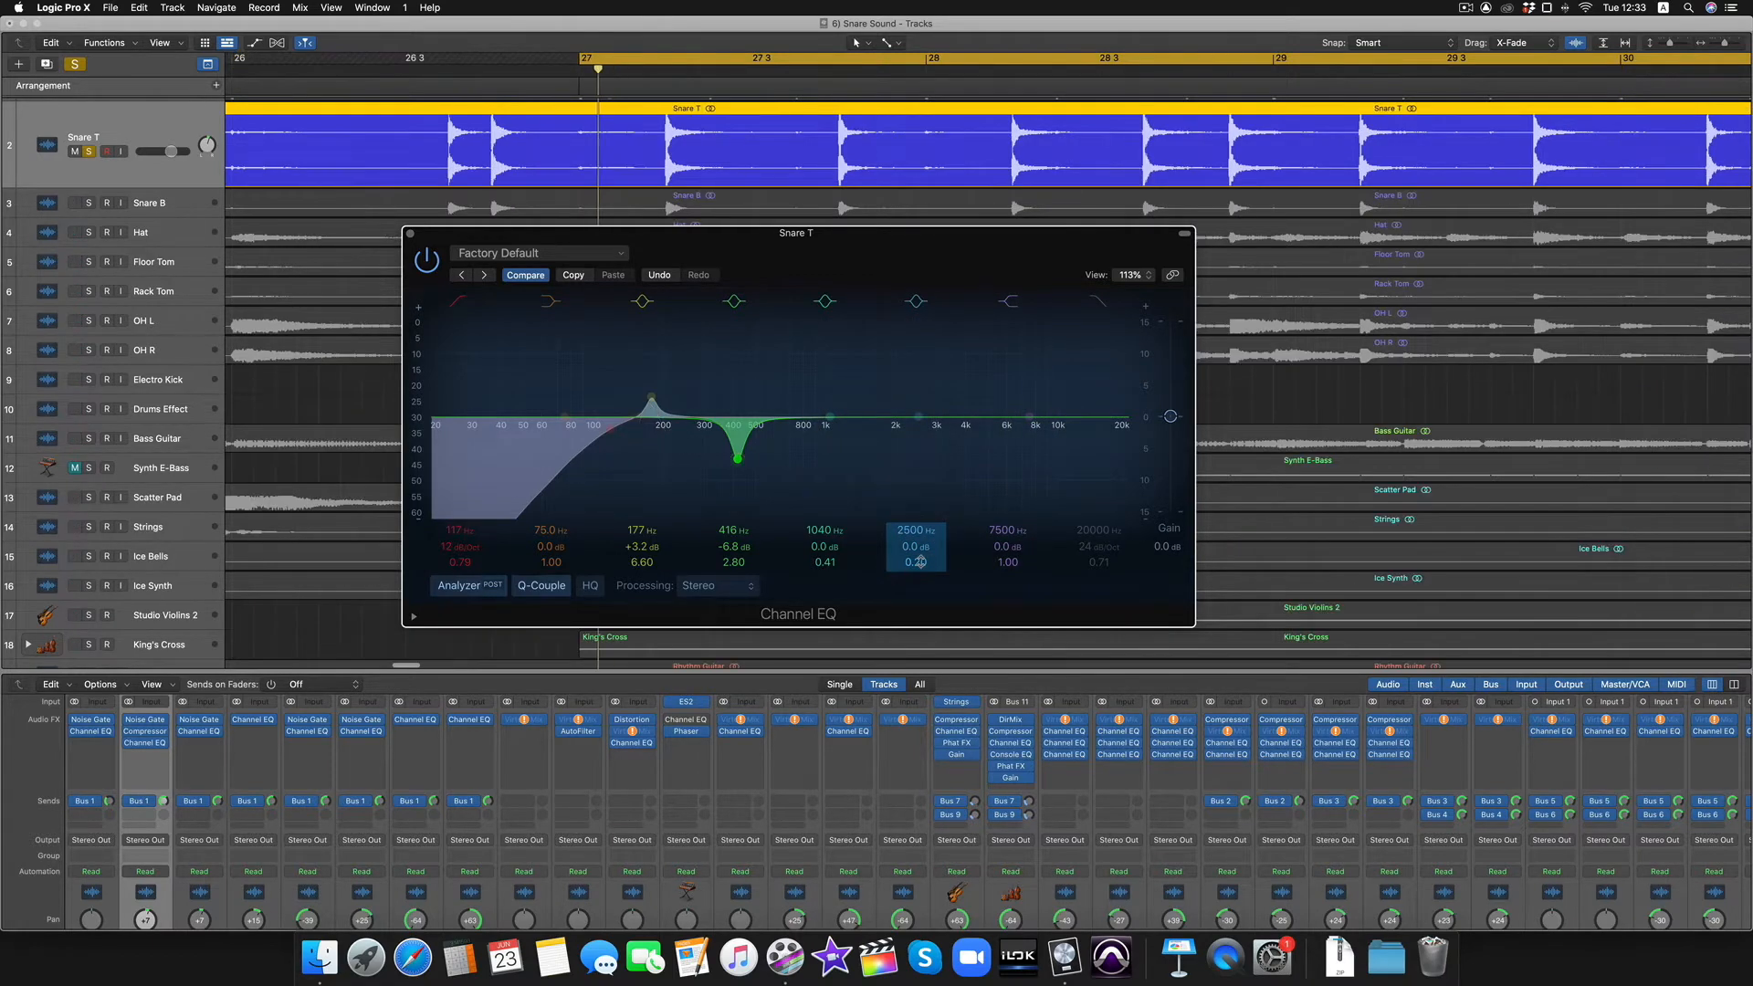
Step: Boost the 2500 Hz band by 3.0 dB at 2040 Hz with a Q of 3.40, and reset the high shelf to its default
{"action": "left_click_drag", "start_coordinate": [918, 416], "coordinate": [898, 402]}
{"action": "left_click_drag", "start_coordinate": [922, 584], "coordinate": [900, 437]}
{"action": "left_click_drag", "start_coordinate": [899, 458], "coordinate": [898, 398]}
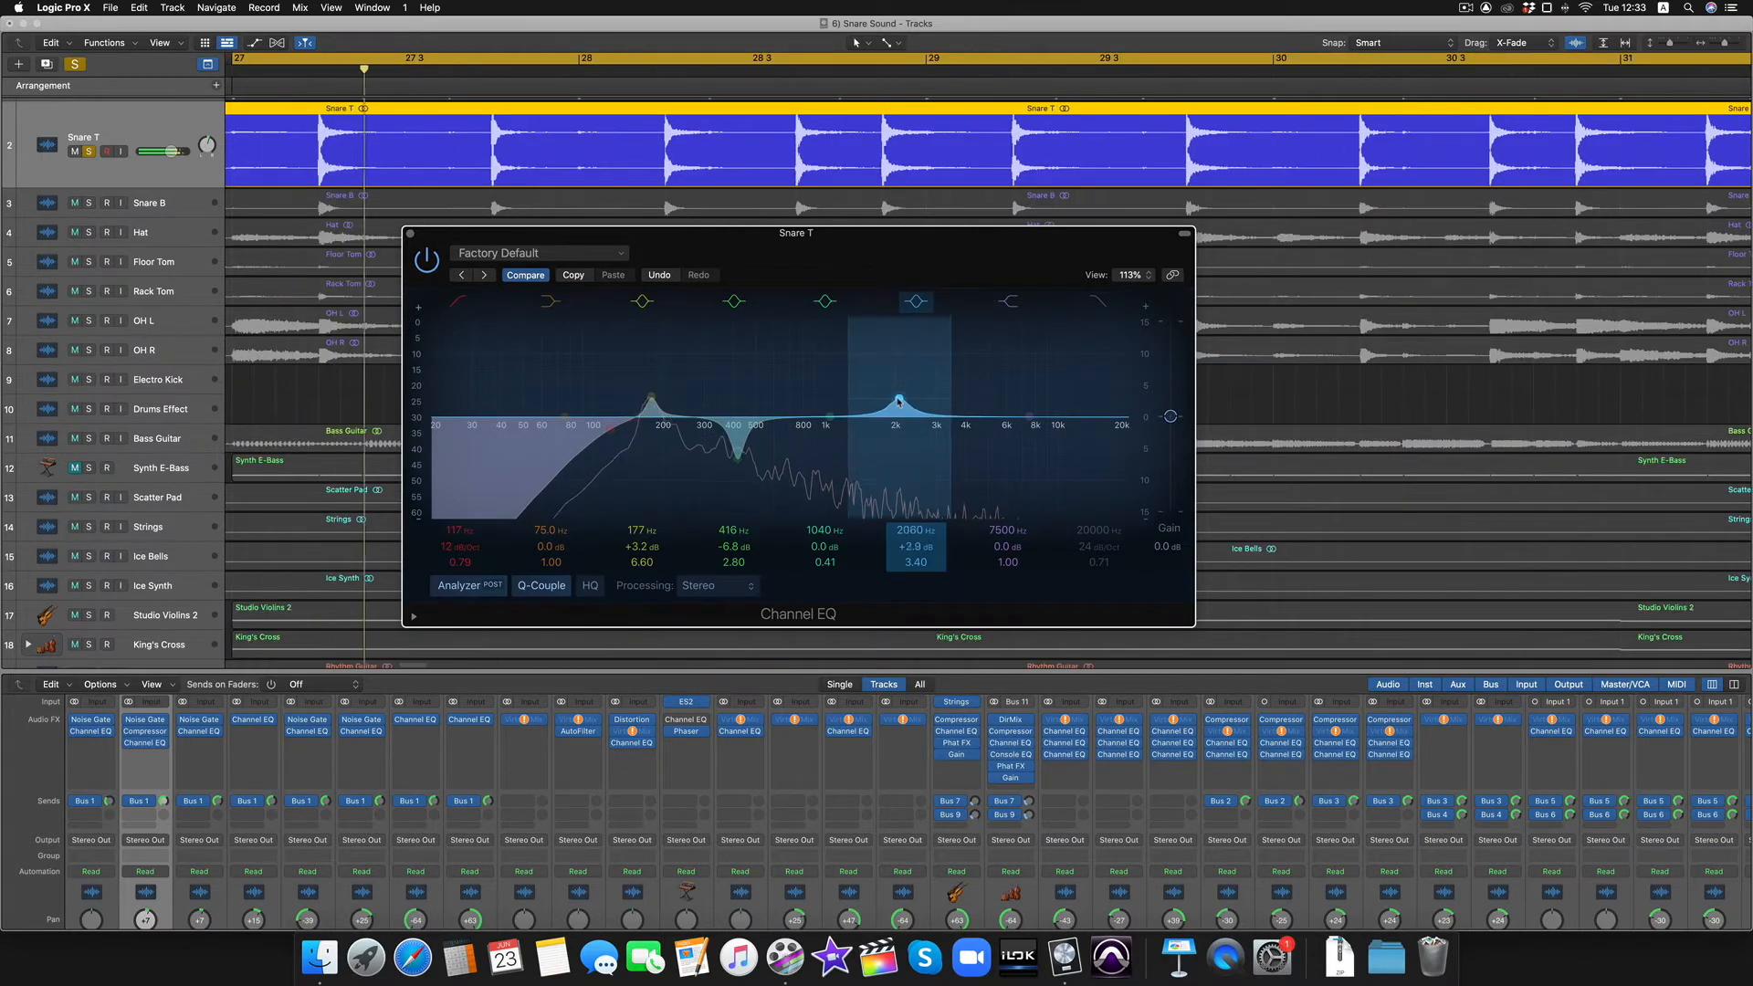
{"action": "left_click_drag", "start_coordinate": [1027, 413], "coordinate": [978, 417]}
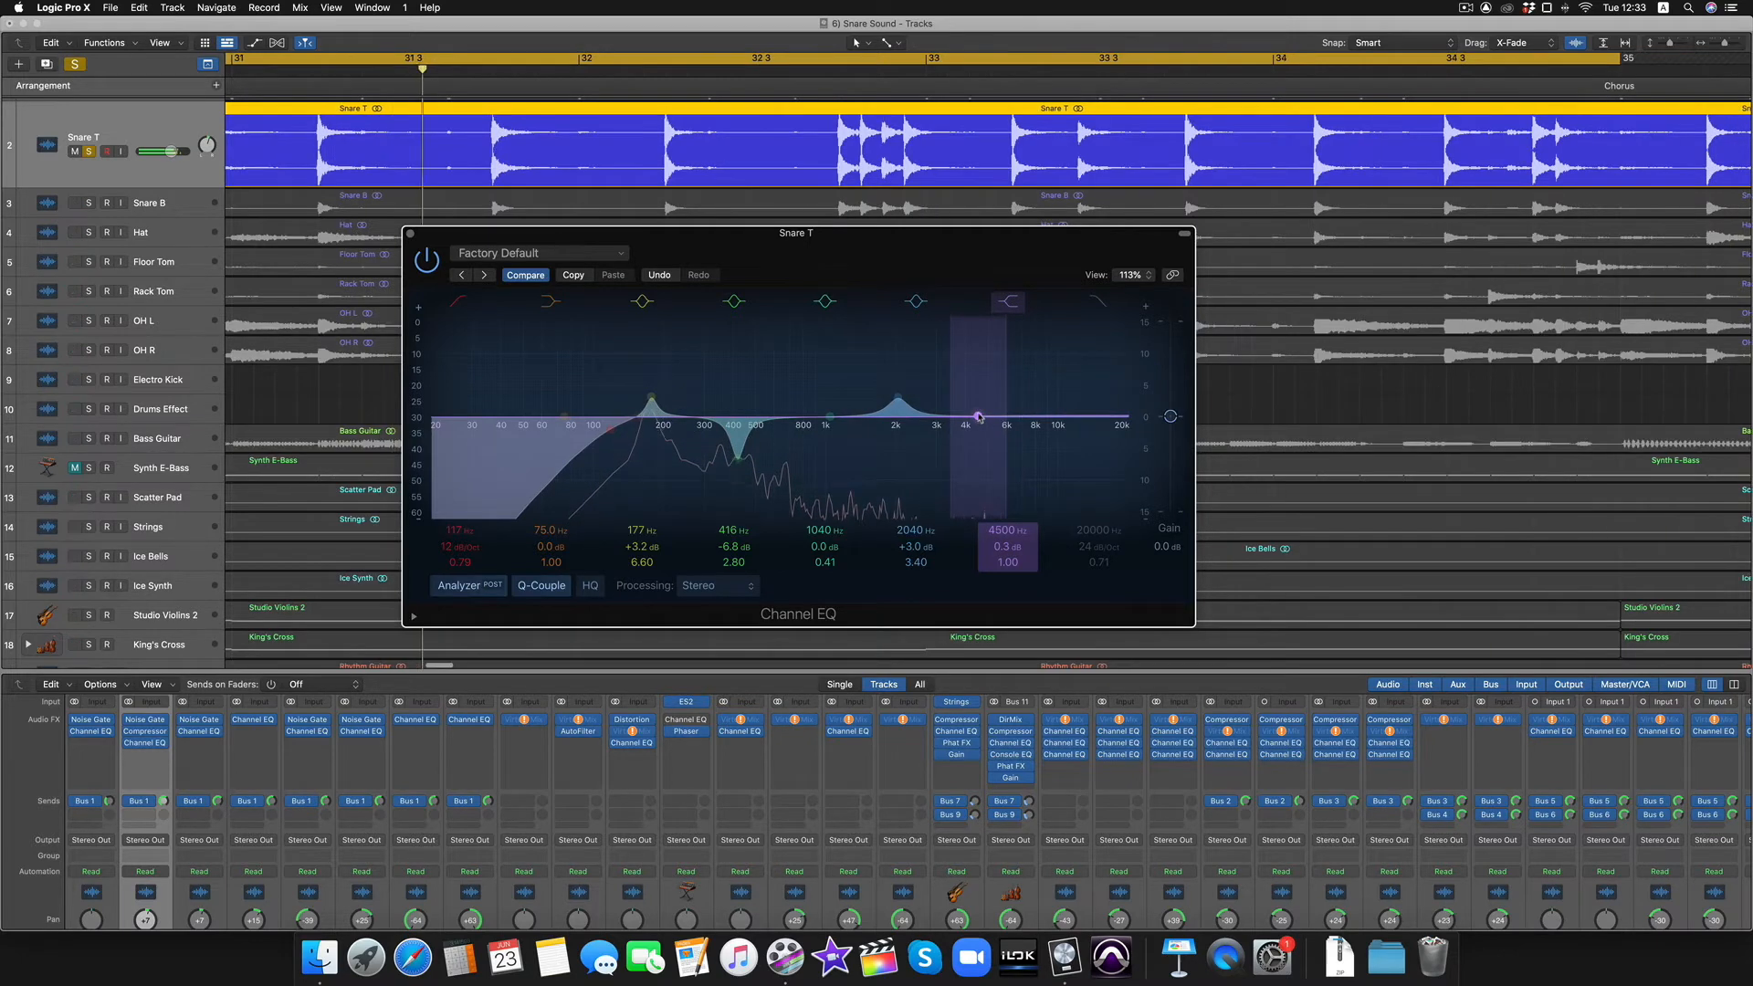
{"action": "left_click", "coordinate": [978, 416], "text": "alt"}
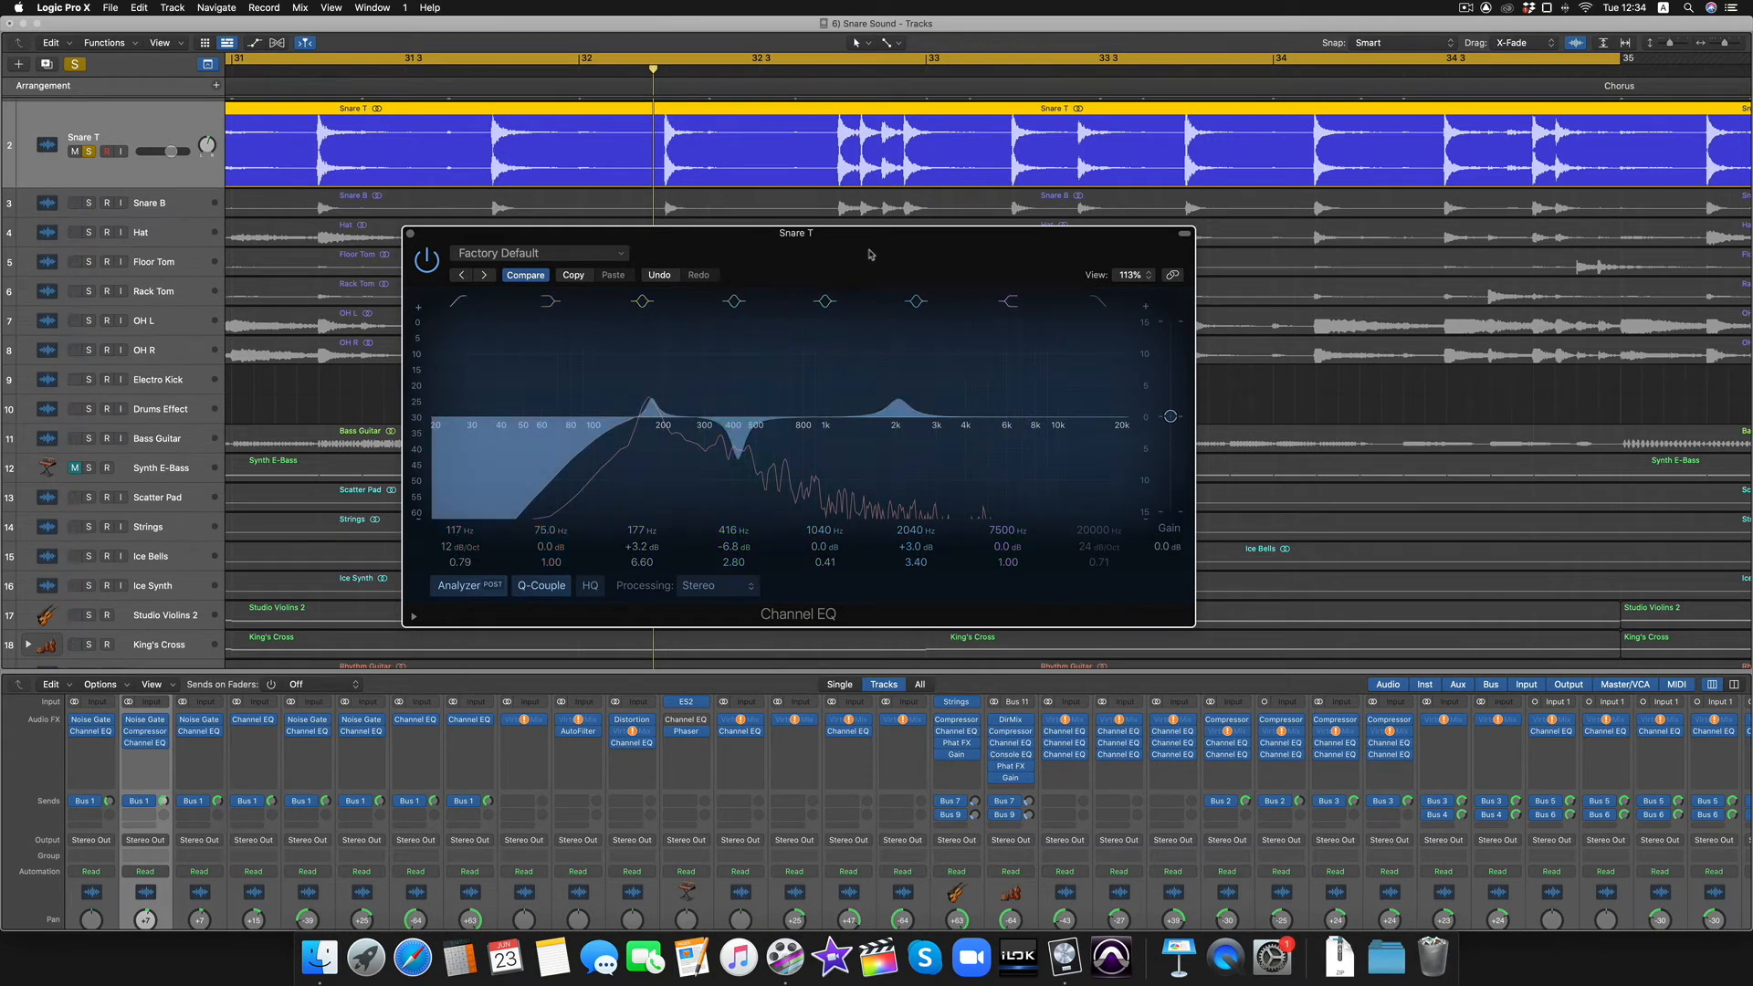
Step: Compare the soloed snare top during playback with the Channel EQ bypassed and enabled, leaving the EQ on
{"action": "left_click_drag", "start_coordinate": [870, 258], "coordinate": [870, 290]}
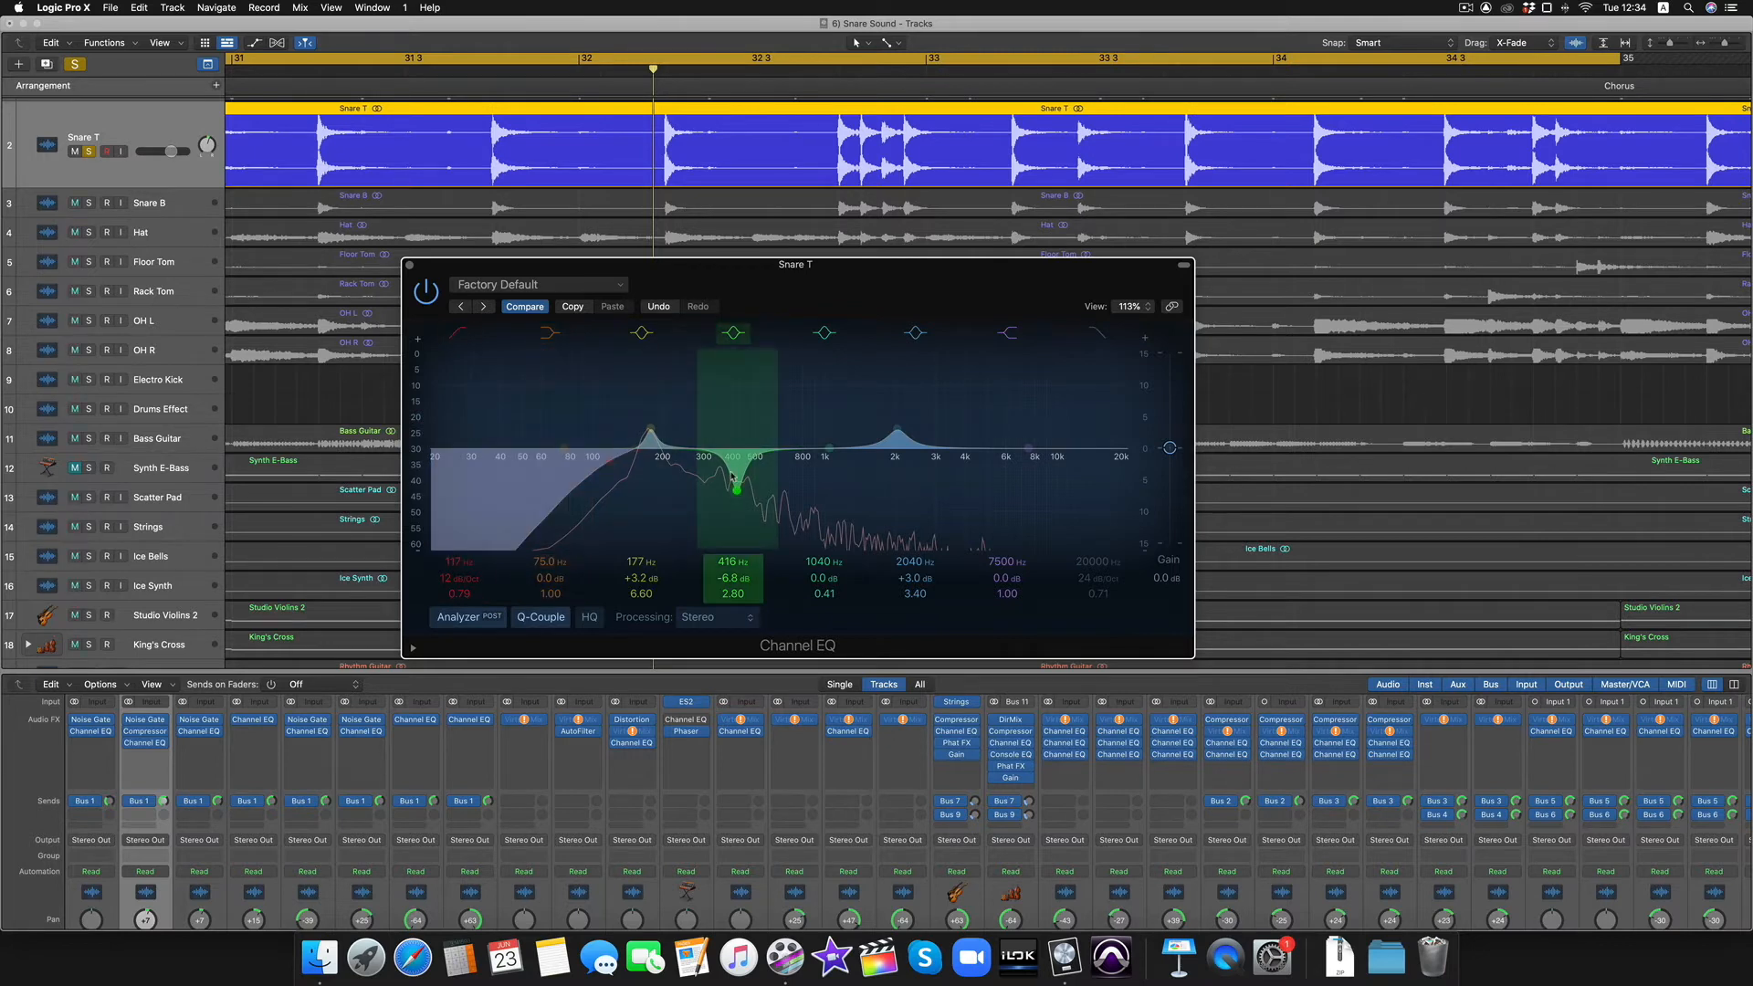
{"action": "left_click_drag", "start_coordinate": [778, 289], "coordinate": [862, 292]}
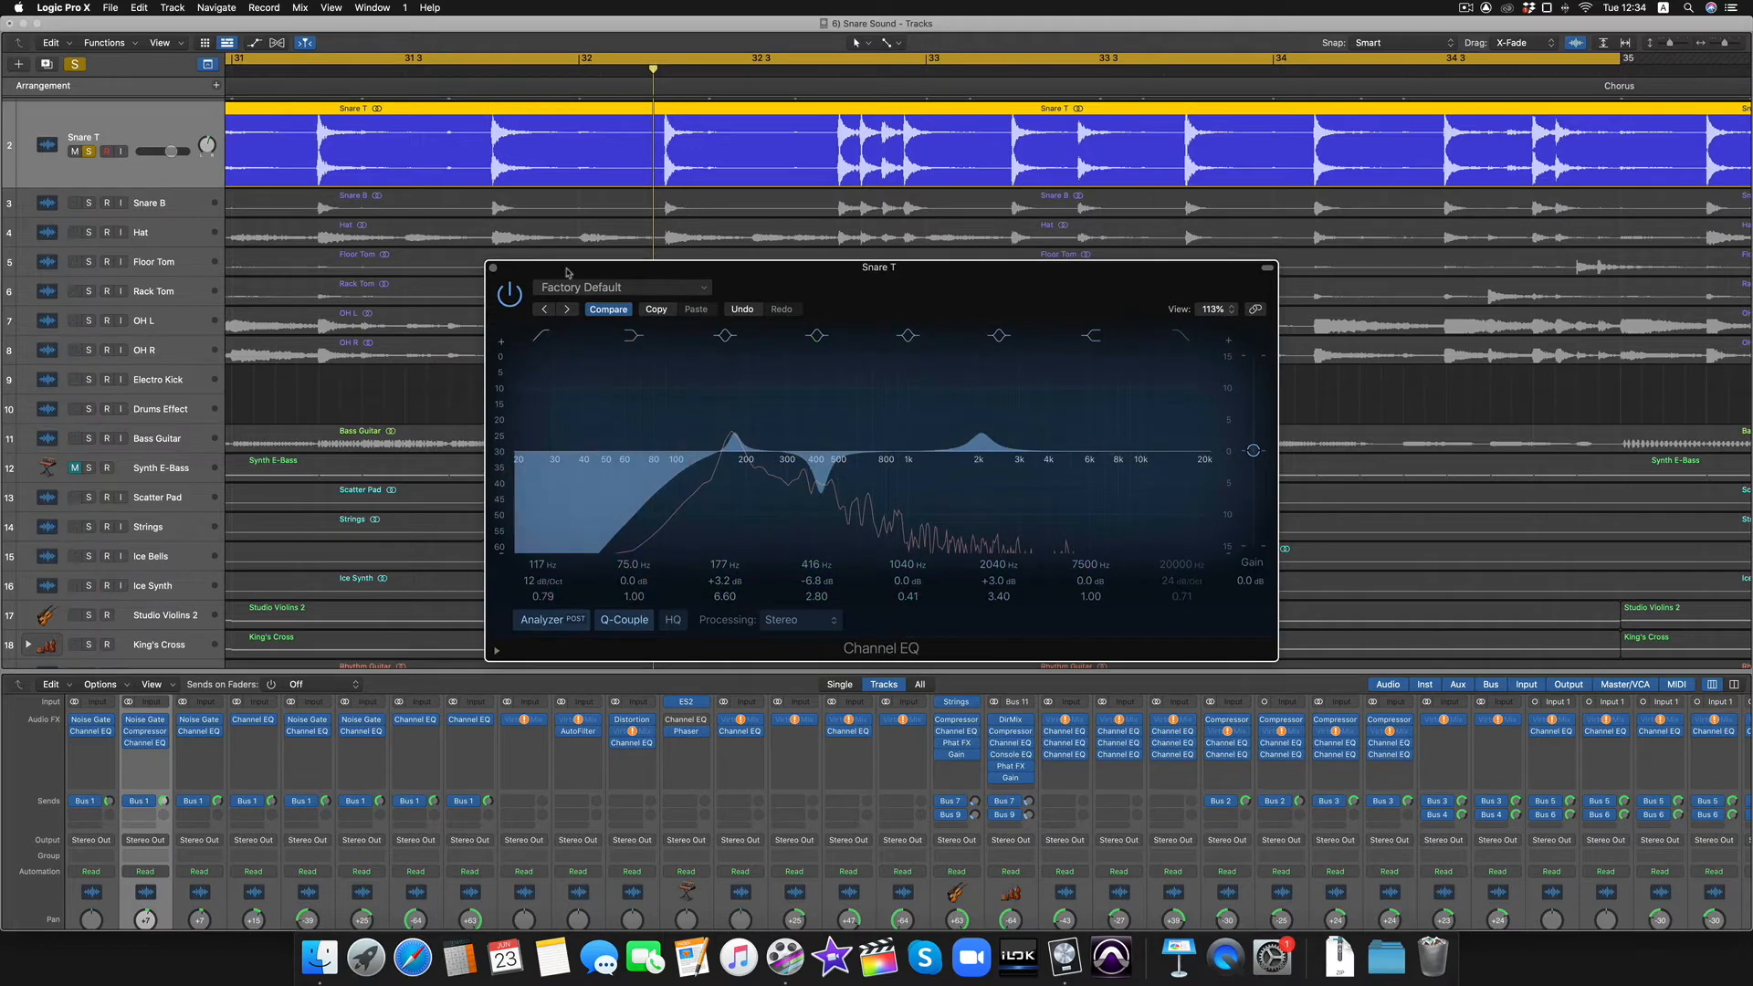
{"action": "left_click", "coordinate": [508, 295]}
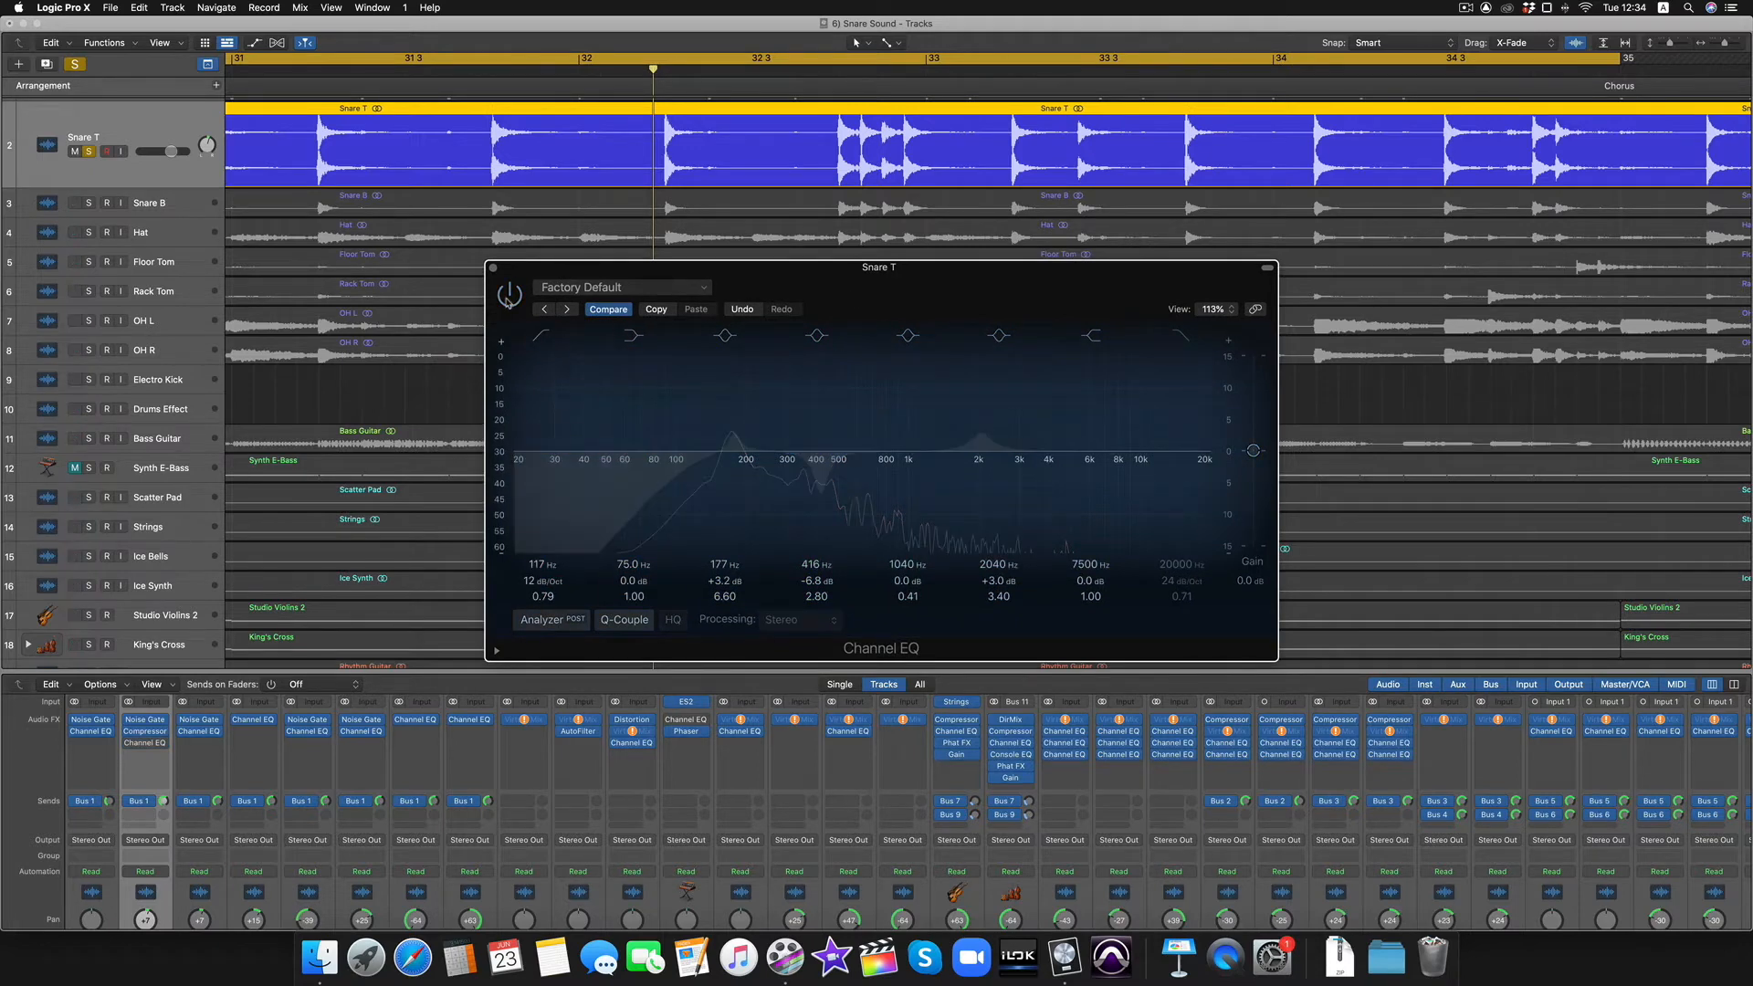
{"action": "key", "text": "space"}
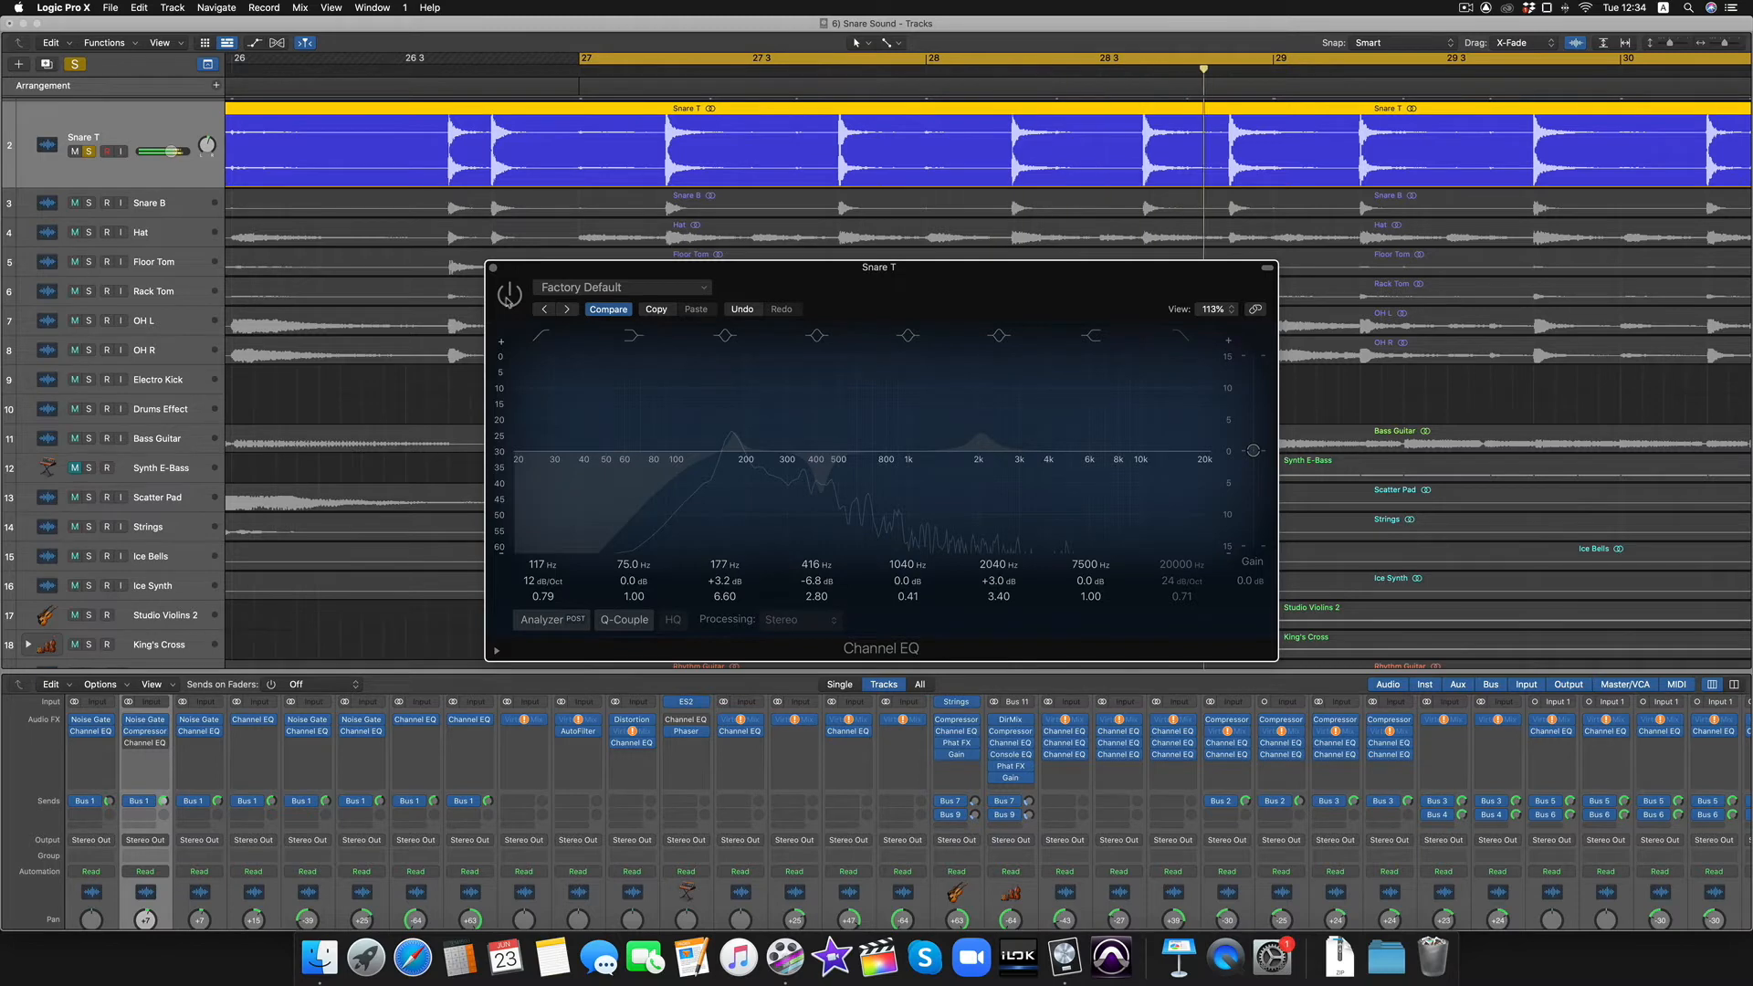
{"action": "left_click", "coordinate": [508, 297]}
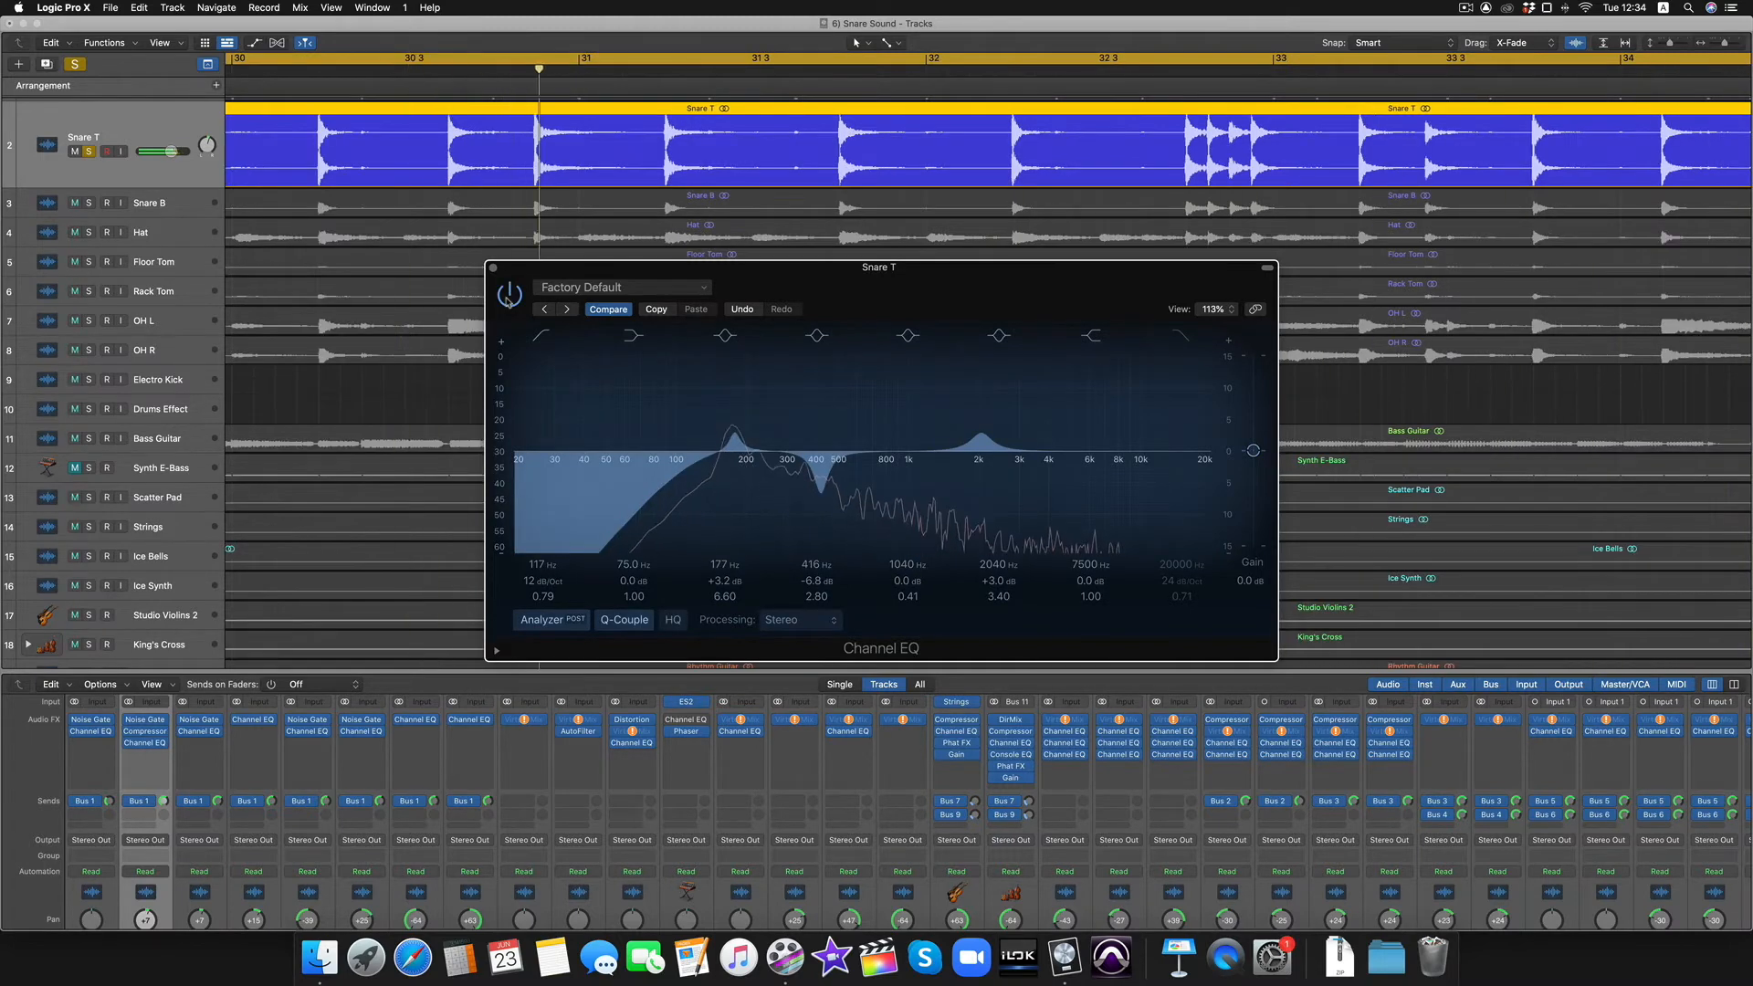
{"action": "left_click", "coordinate": [508, 297]}
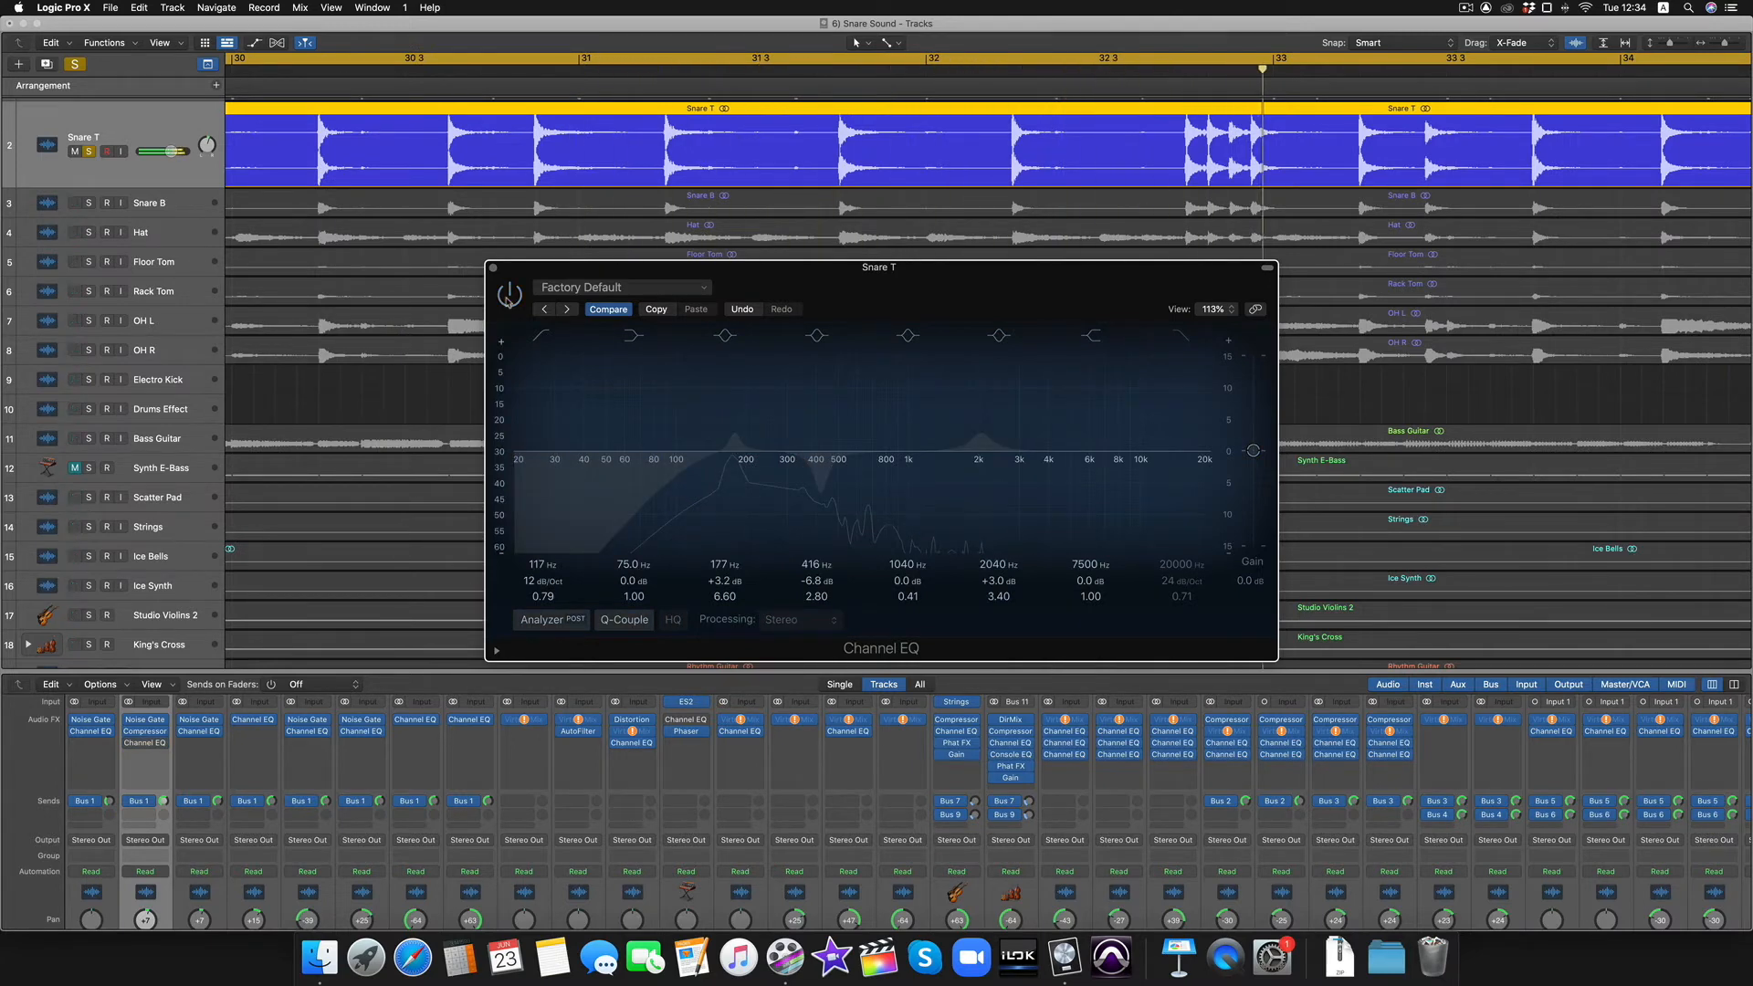
{"action": "left_click", "coordinate": [509, 296]}
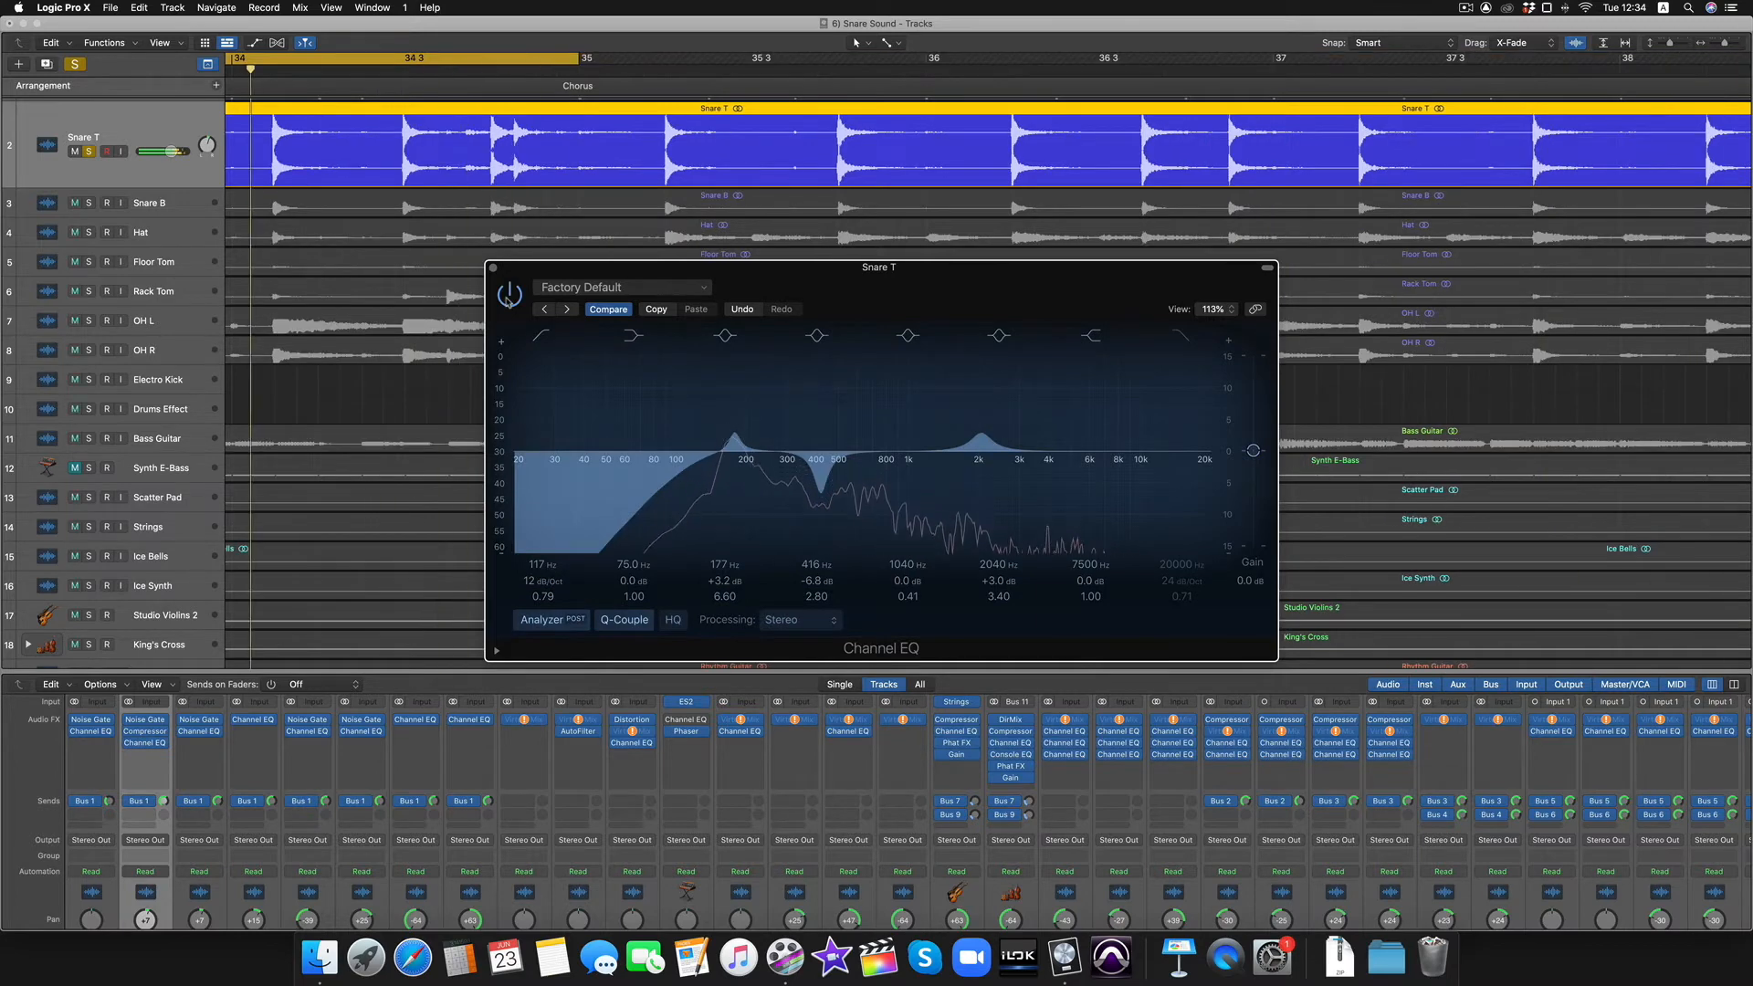
{"action": "left_click", "coordinate": [509, 297]}
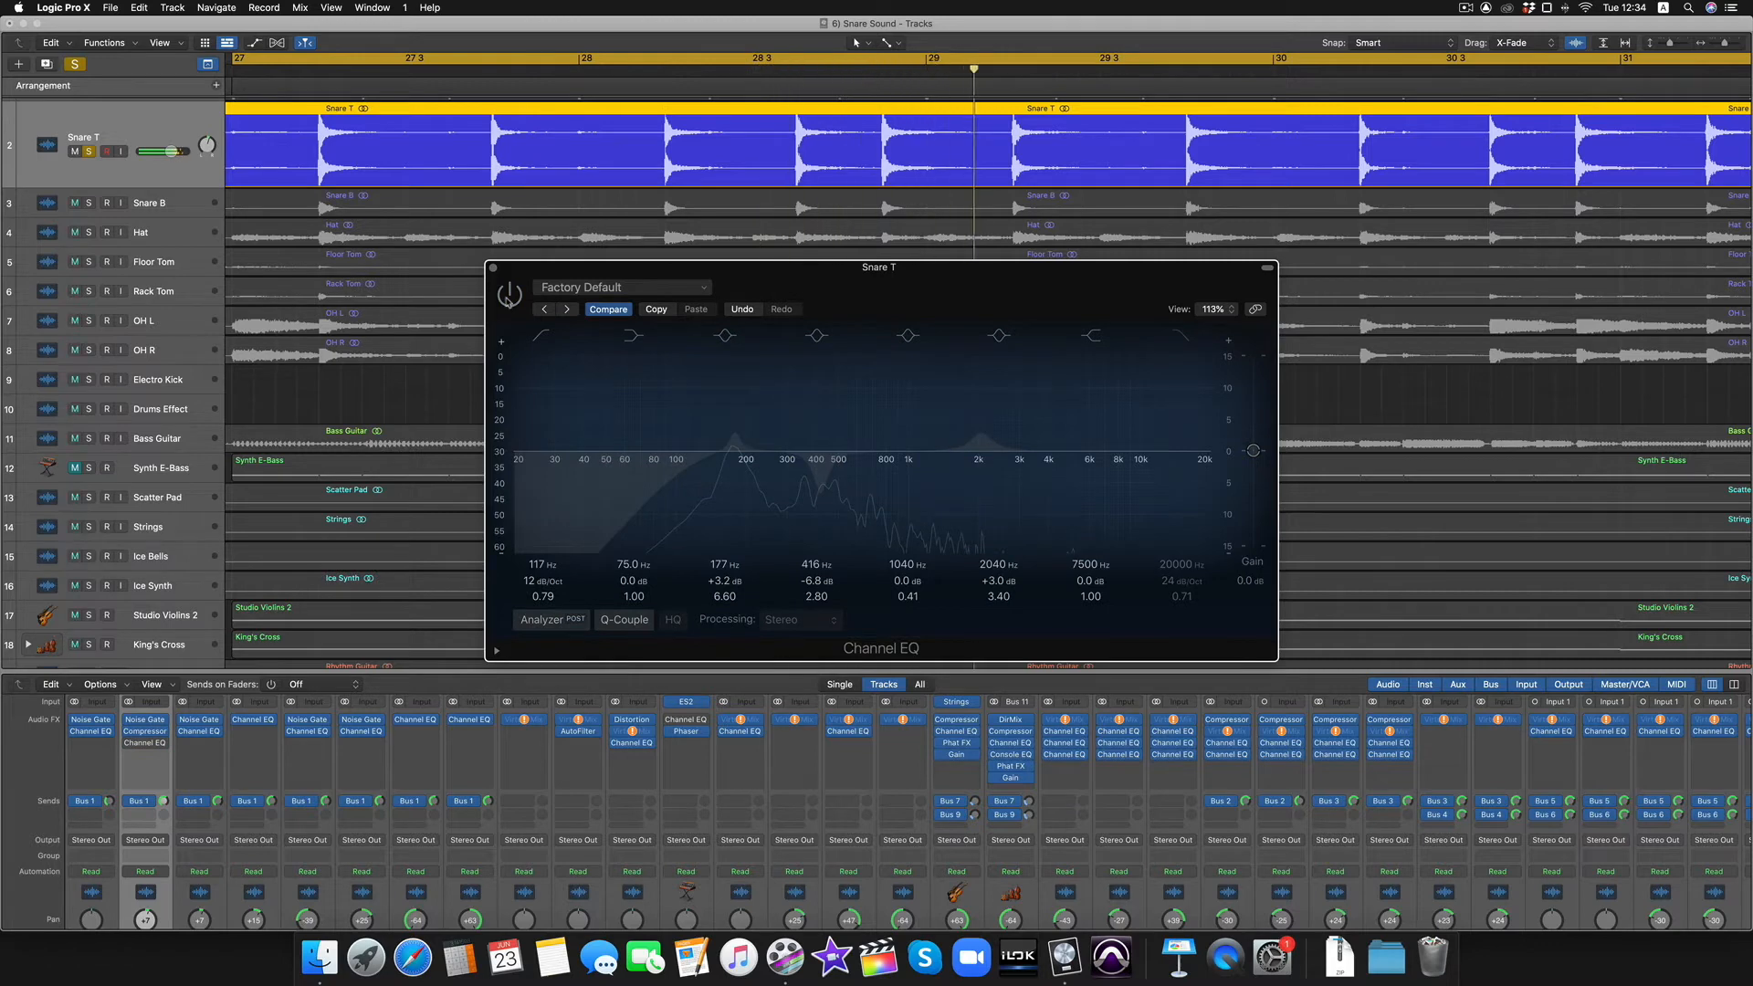
{"action": "left_click", "coordinate": [508, 297]}
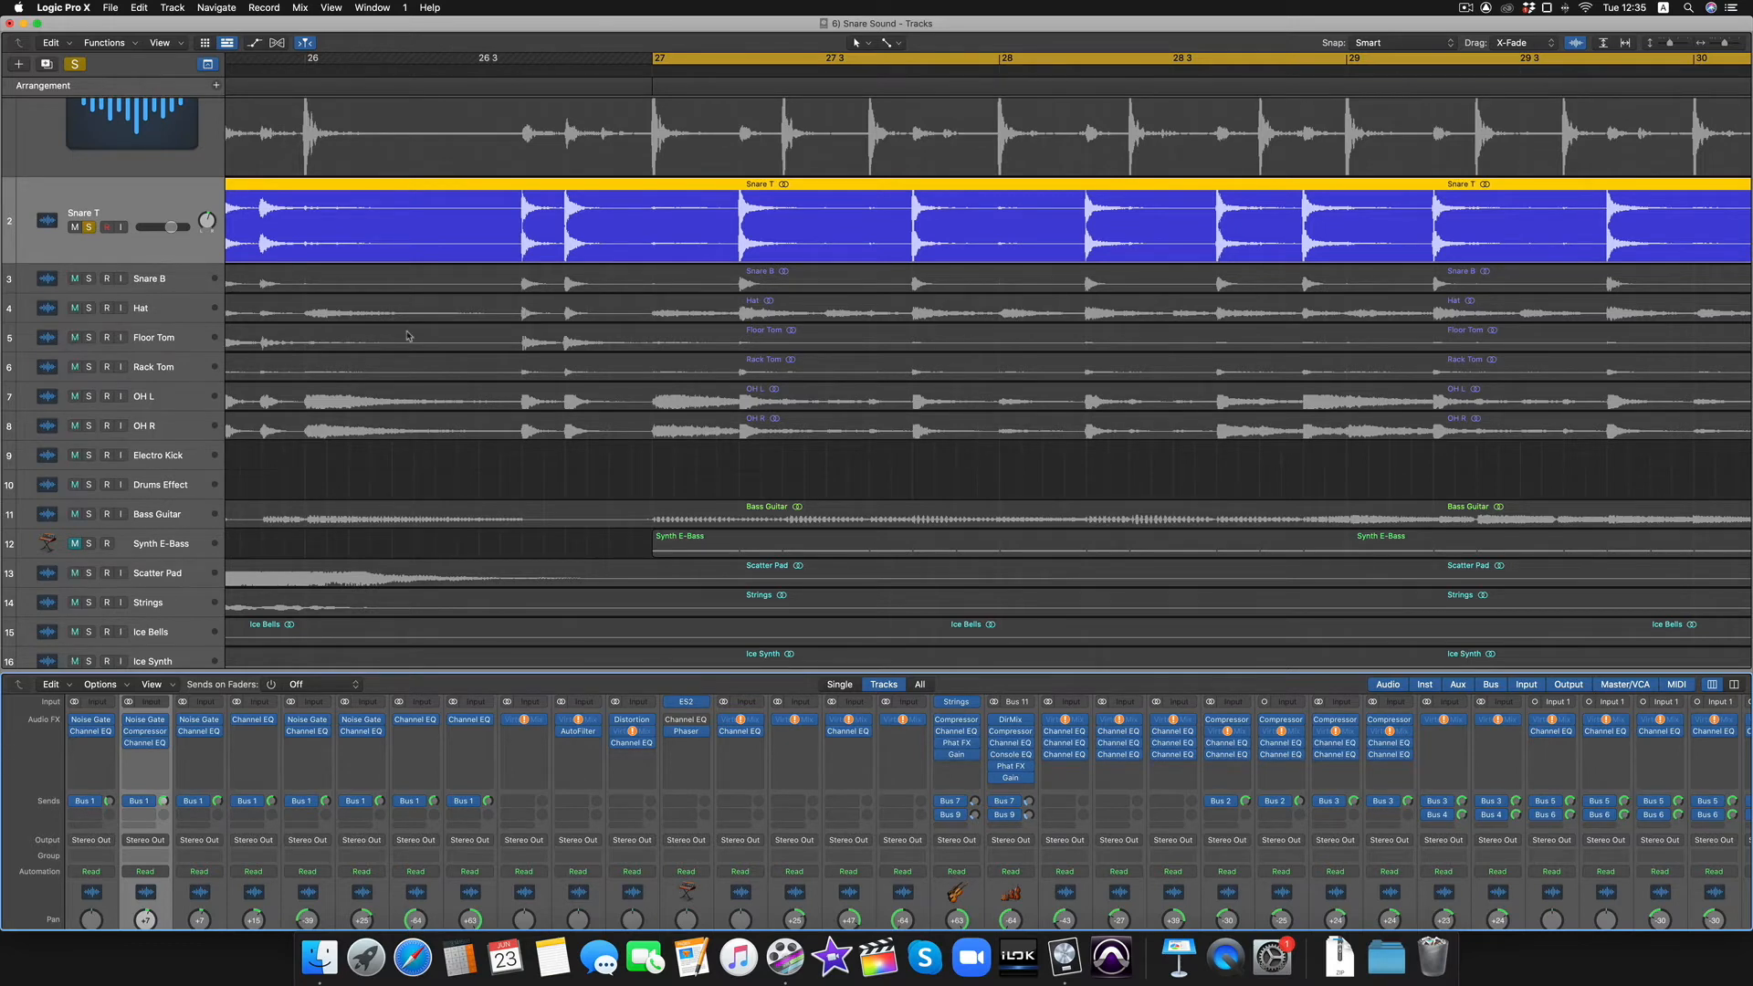
Step: Open Drum Replacement/Doubling for the Snare T track
{"action": "scroll", "coordinate": [410, 335], "scroll_direction": "right", "scroll_amount": 3}
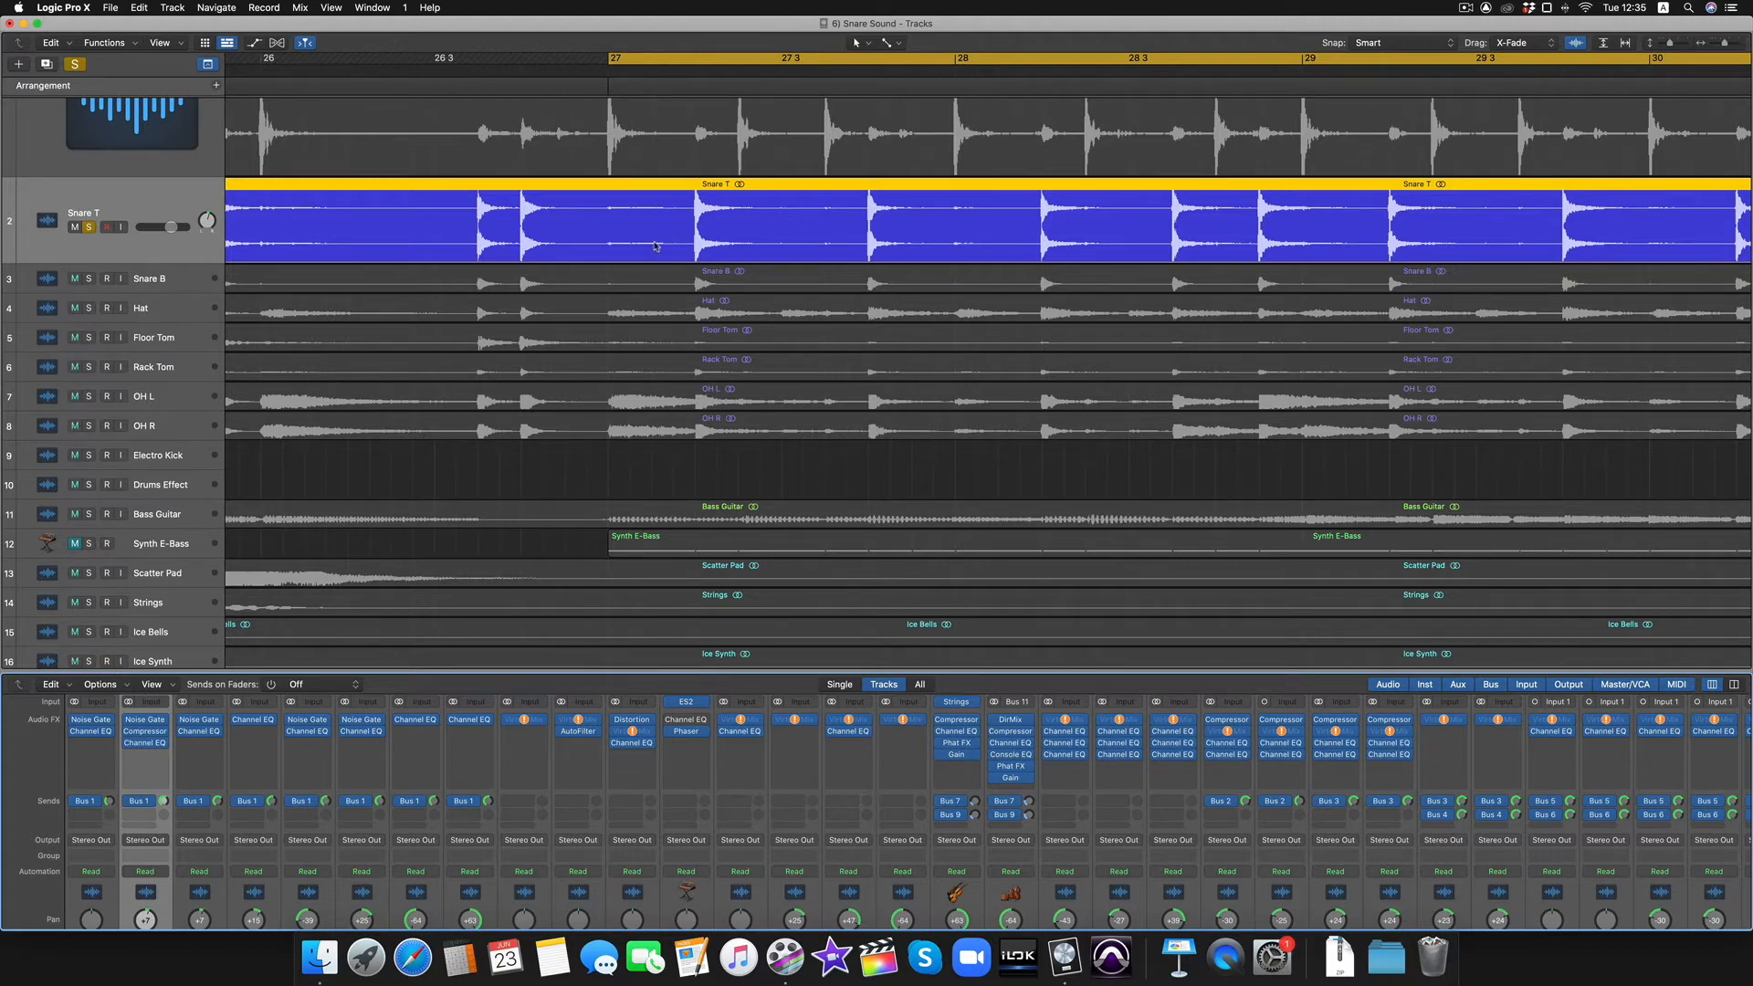
{"action": "left_click", "coordinate": [173, 7]}
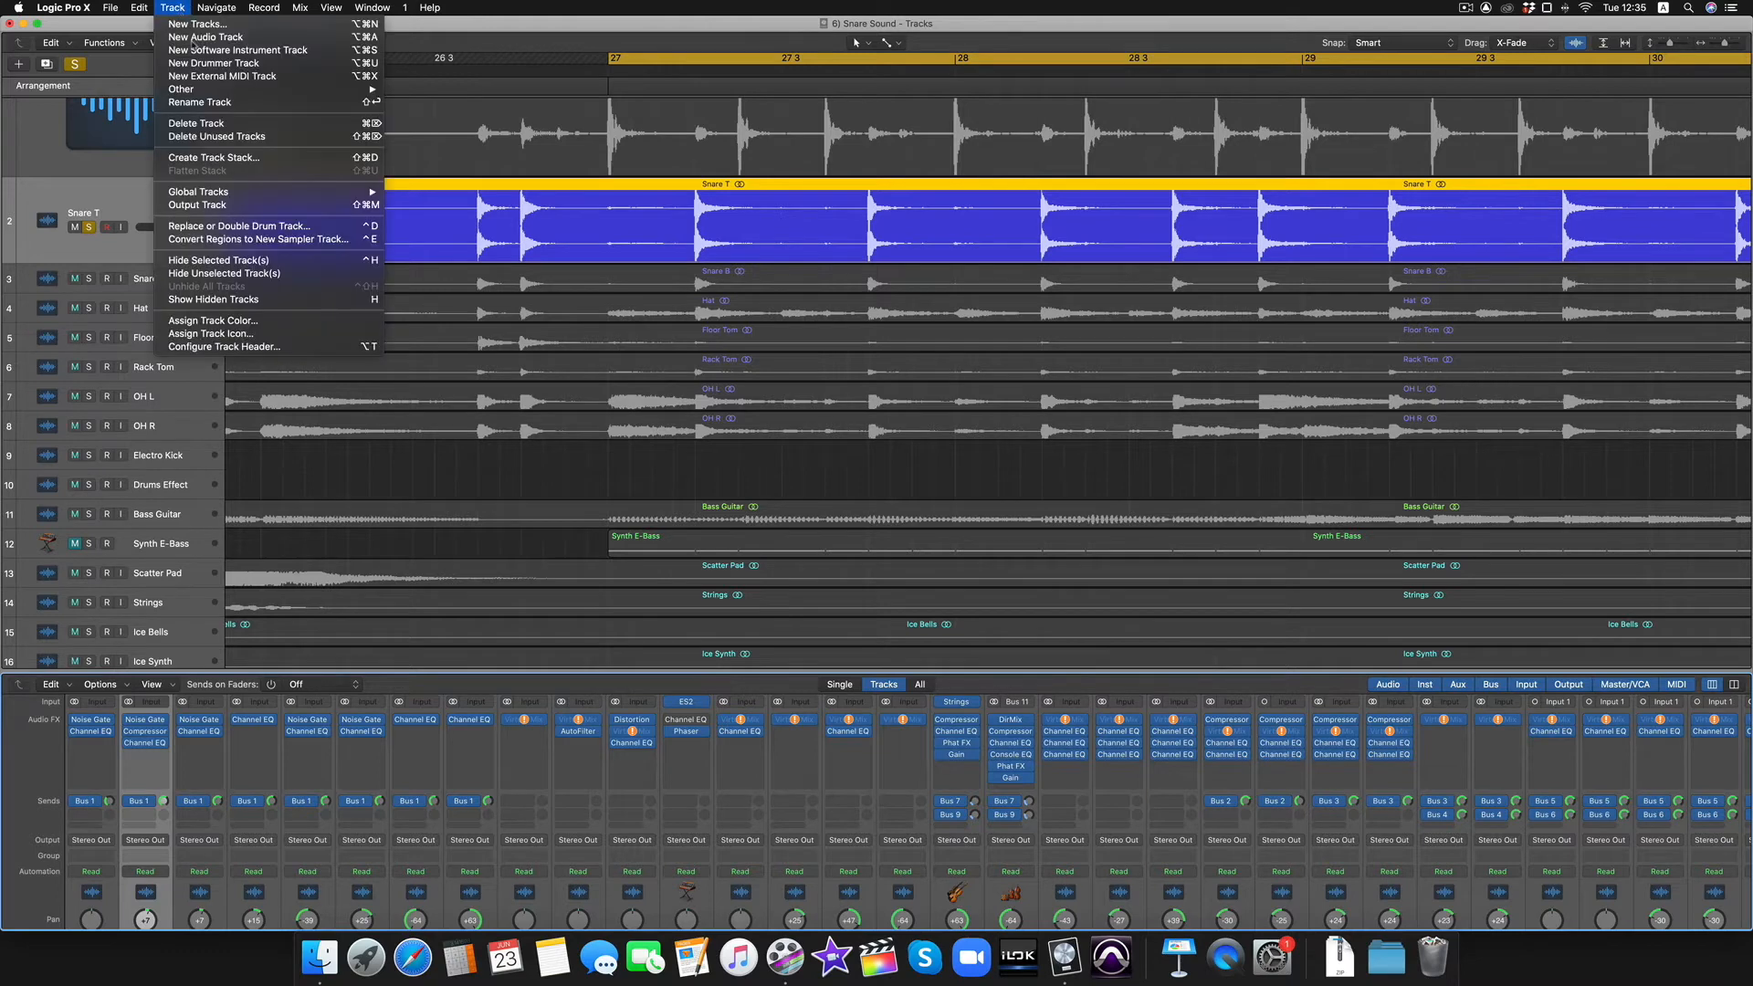
{"action": "left_click", "coordinate": [245, 226]}
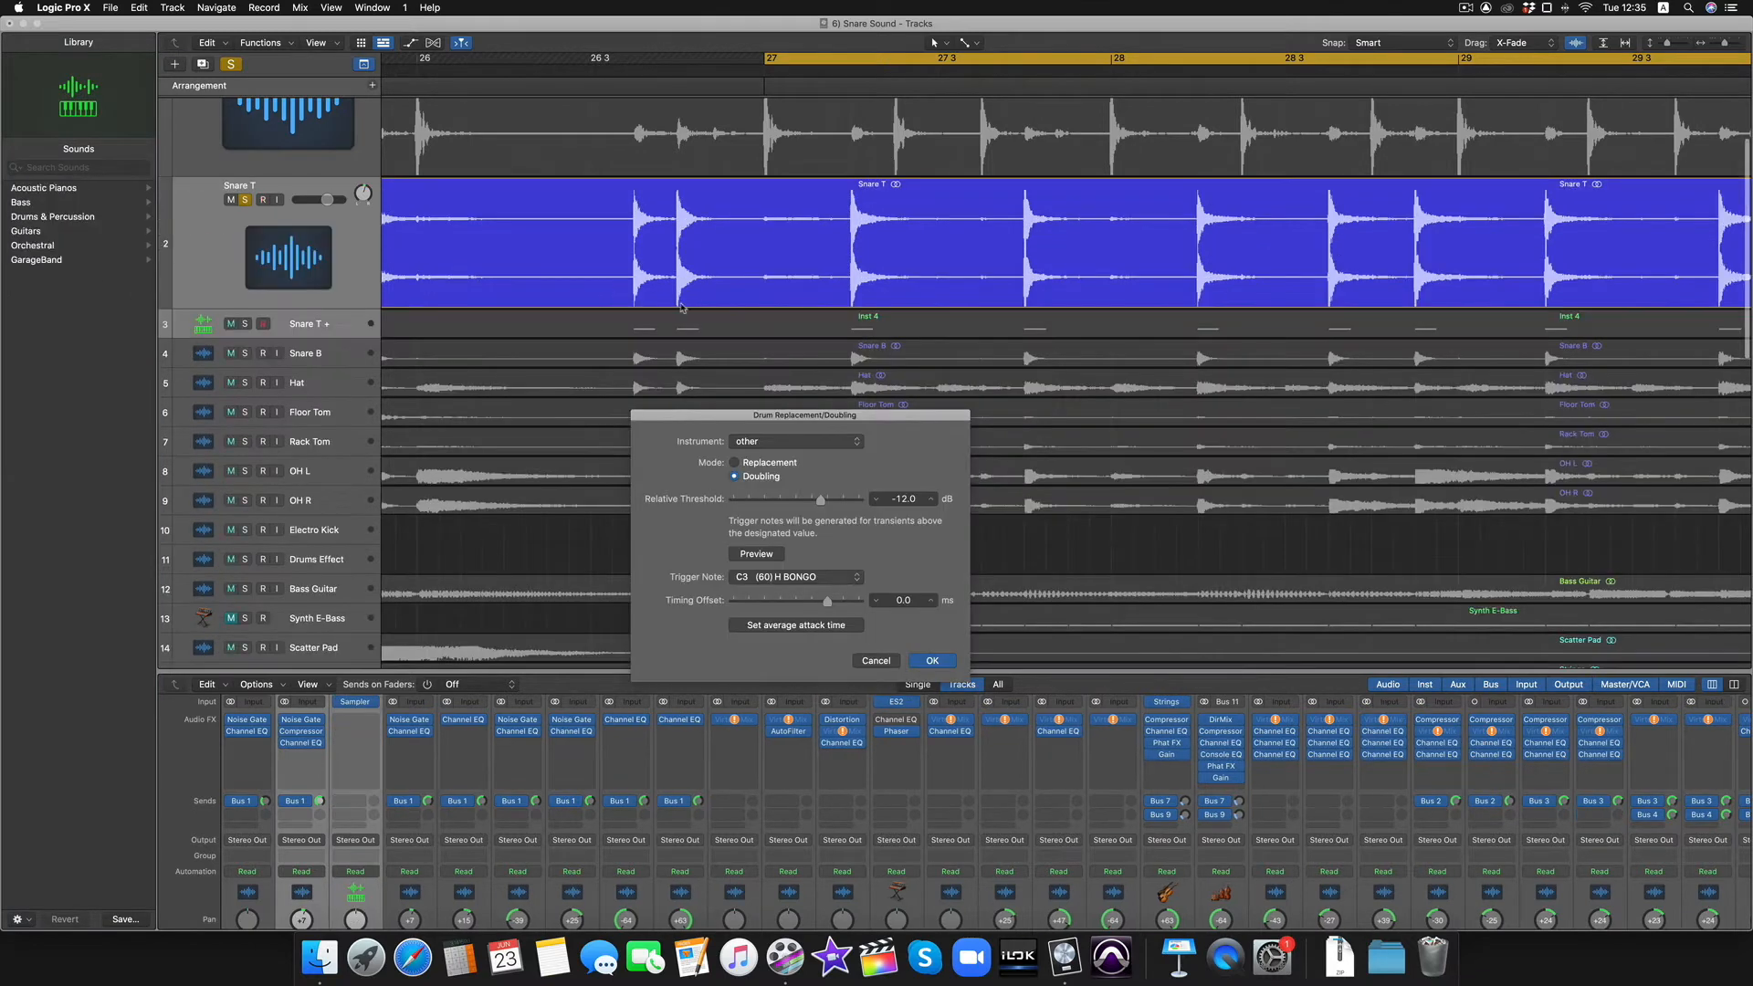
Step: Check the generated trigger notes against the Snare T hits and set the Relative Threshold to -16.0 dB
{"action": "scroll", "coordinate": [712, 320], "scroll_direction": "right", "scroll_amount": 3}
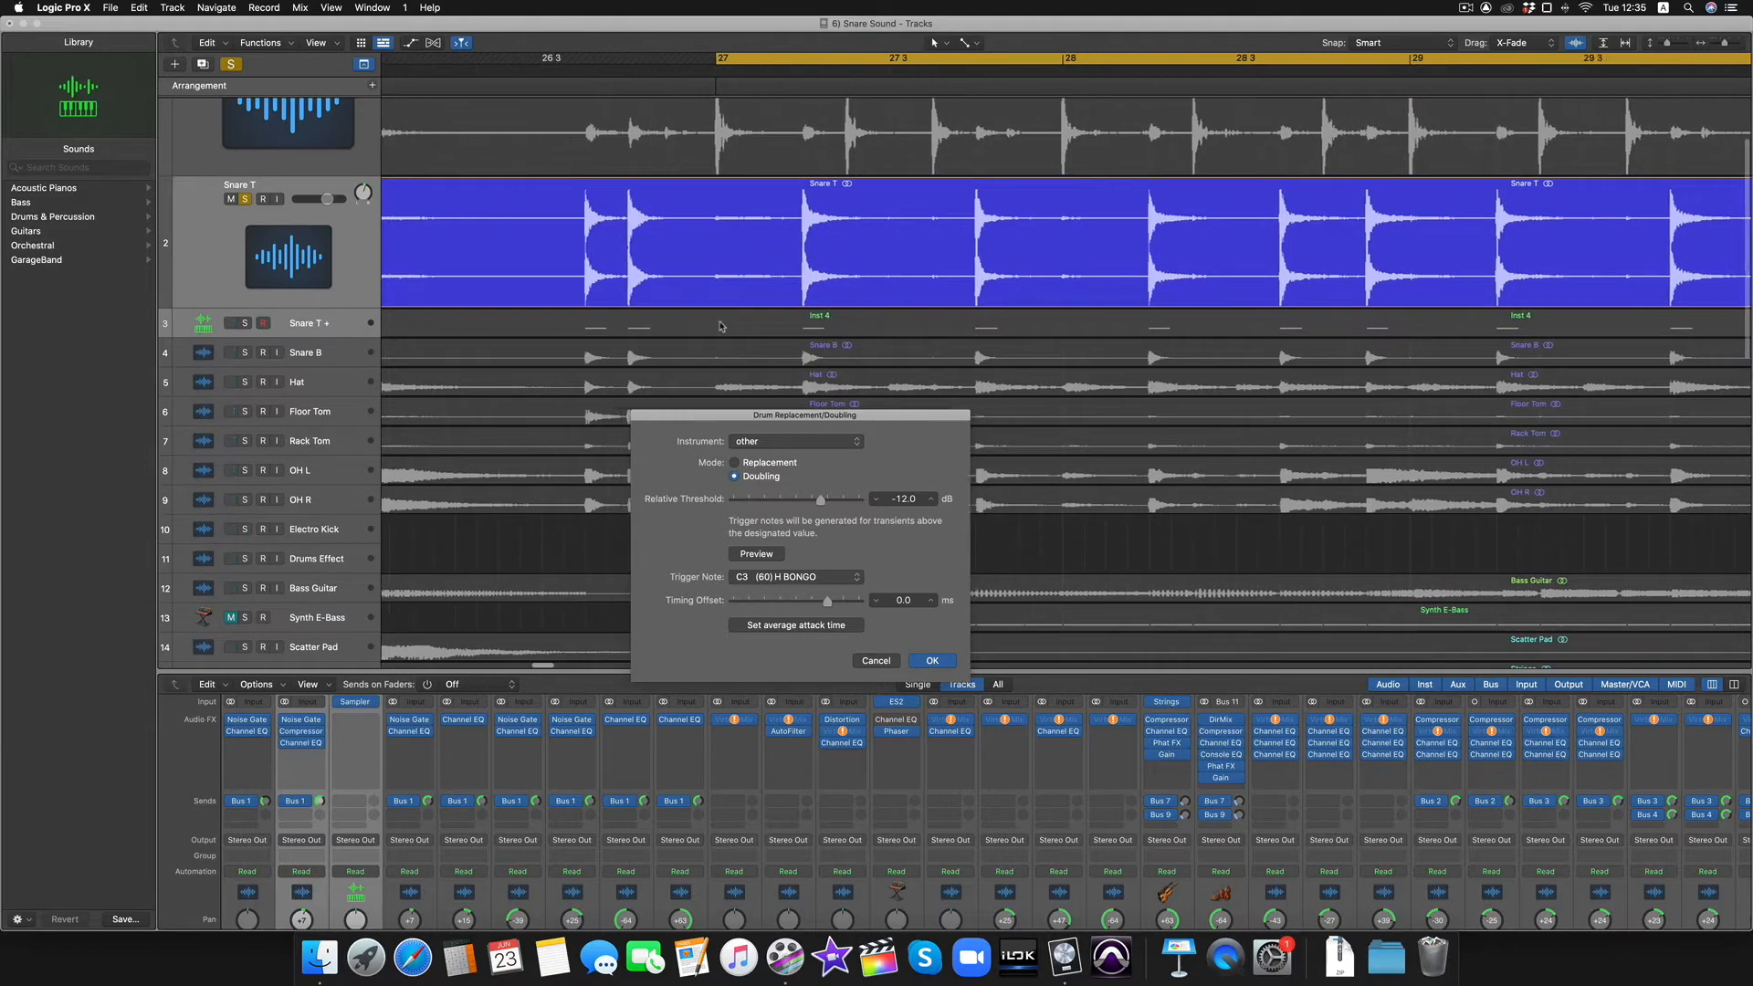
{"action": "scroll", "coordinate": [721, 326], "scroll_direction": "right", "scroll_amount": 1}
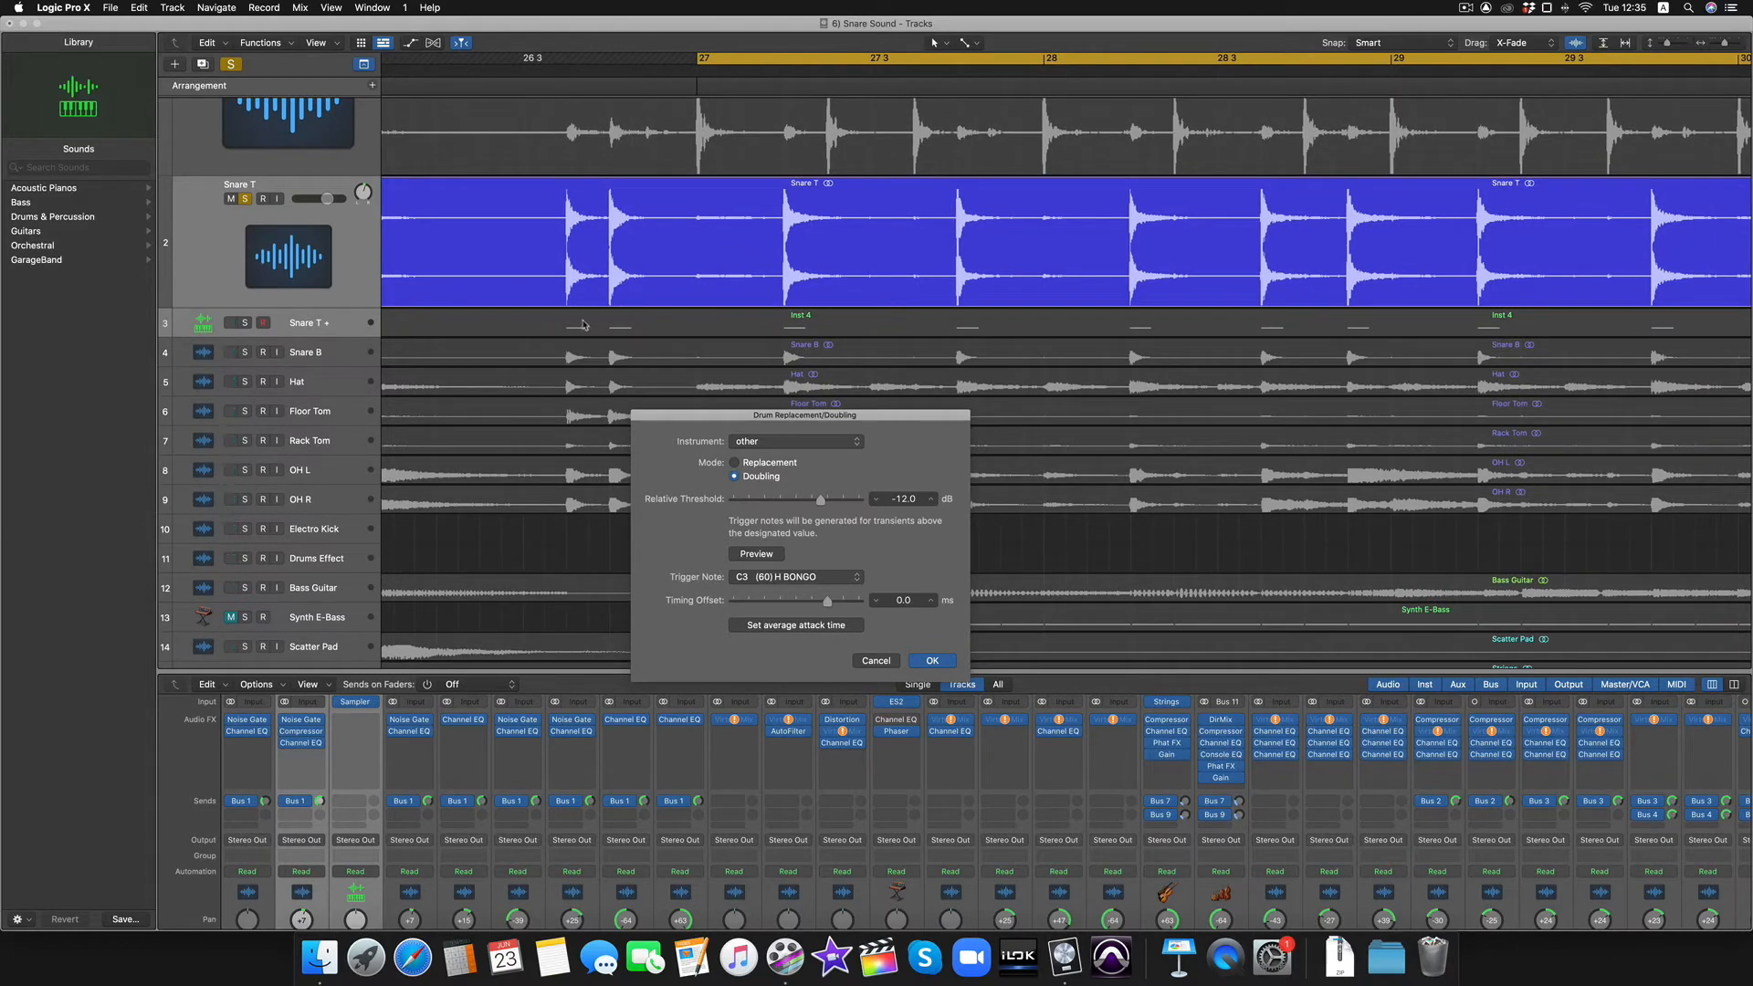
{"action": "scroll", "coordinate": [1042, 324], "scroll_direction": "right", "scroll_amount": 10}
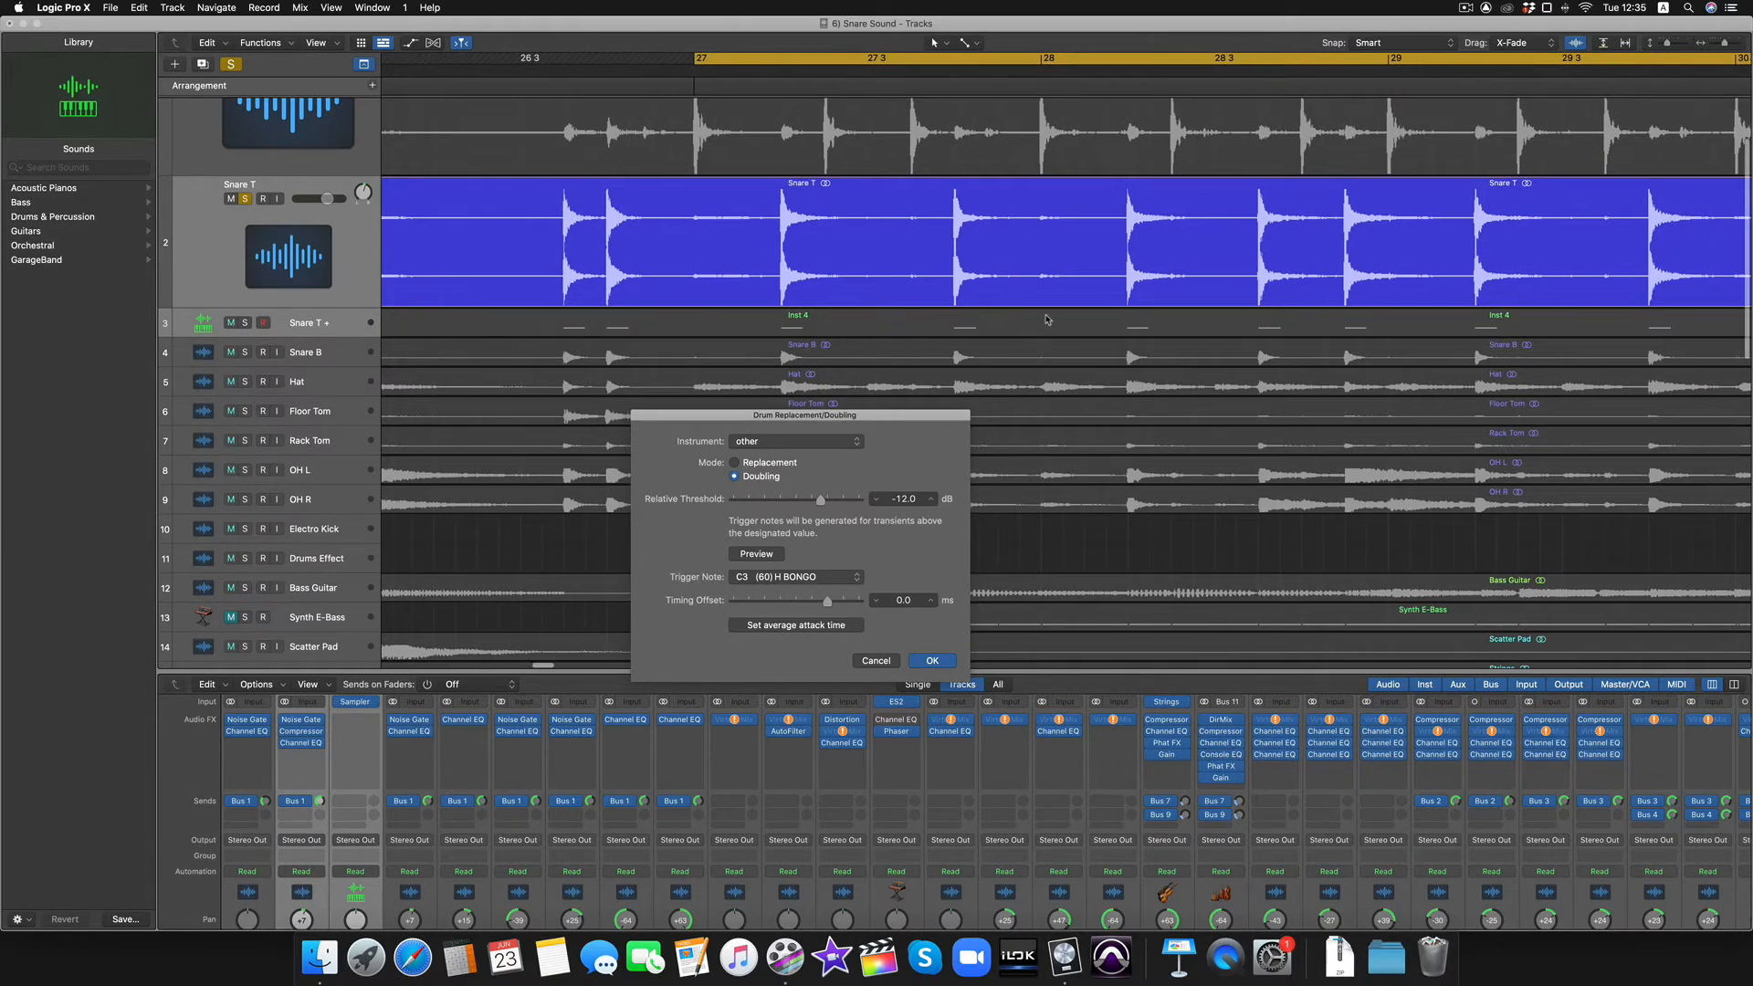
{"action": "scroll", "coordinate": [1052, 308], "scroll_direction": "right", "scroll_amount": 3}
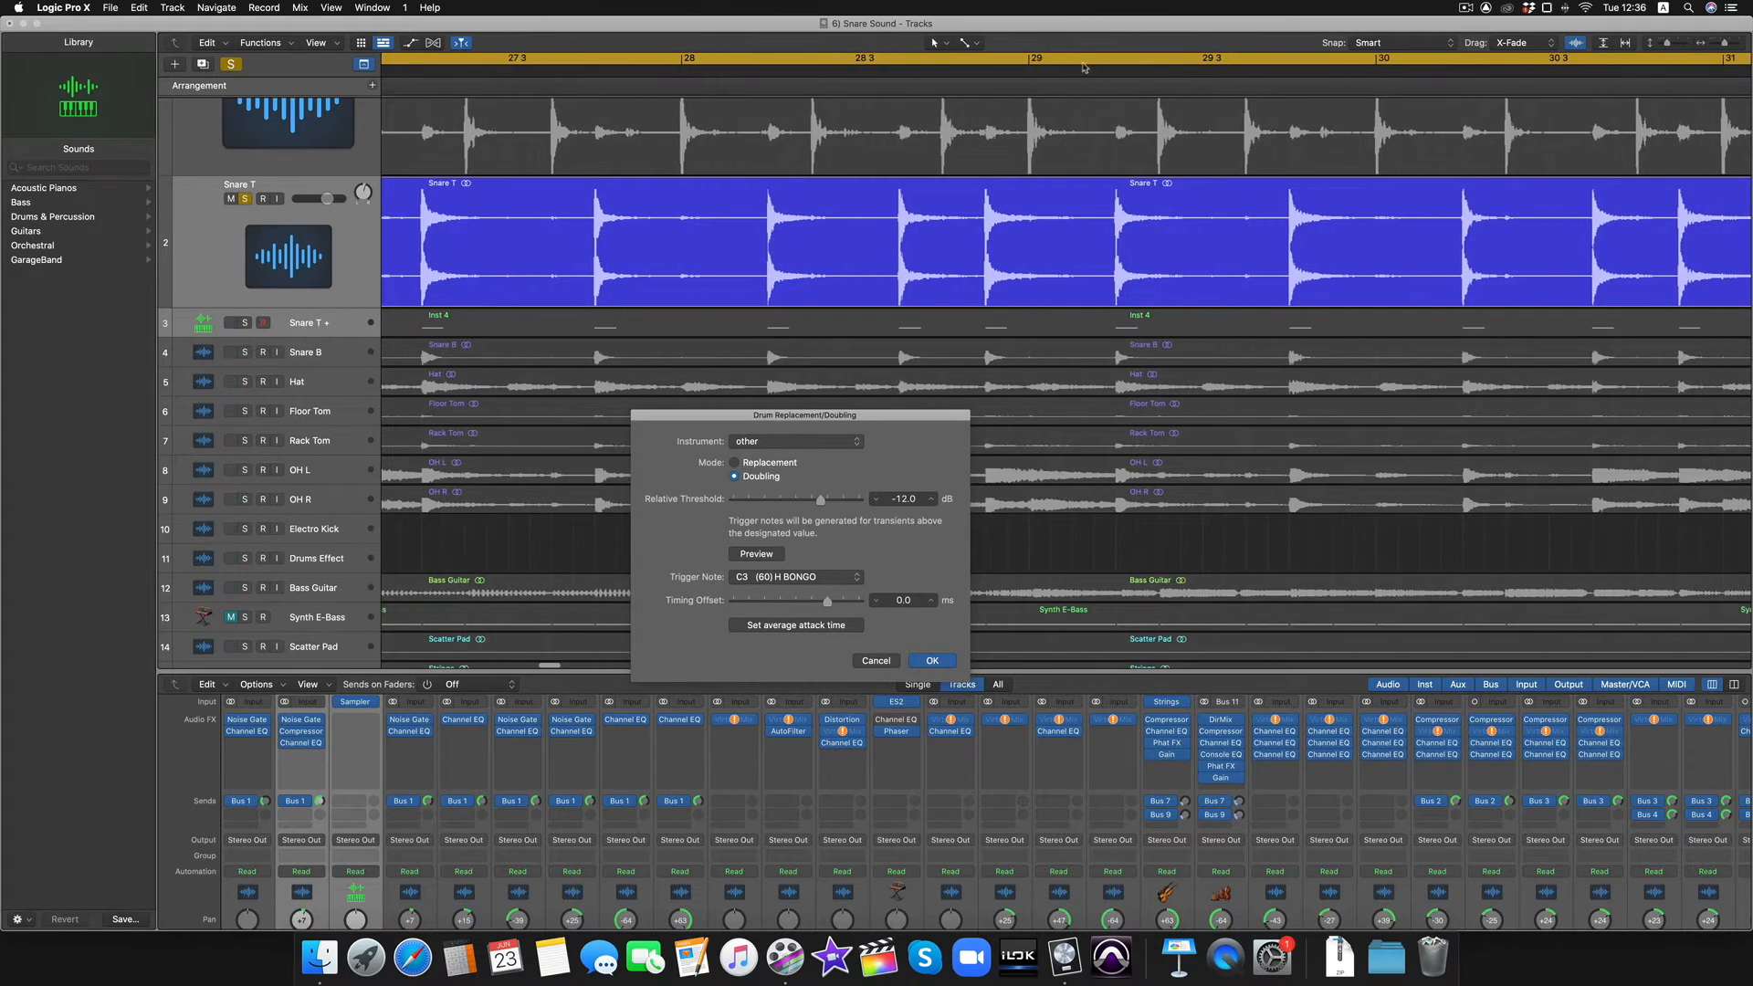
{"action": "scroll", "coordinate": [1080, 293], "scroll_direction": "right", "scroll_amount": 12}
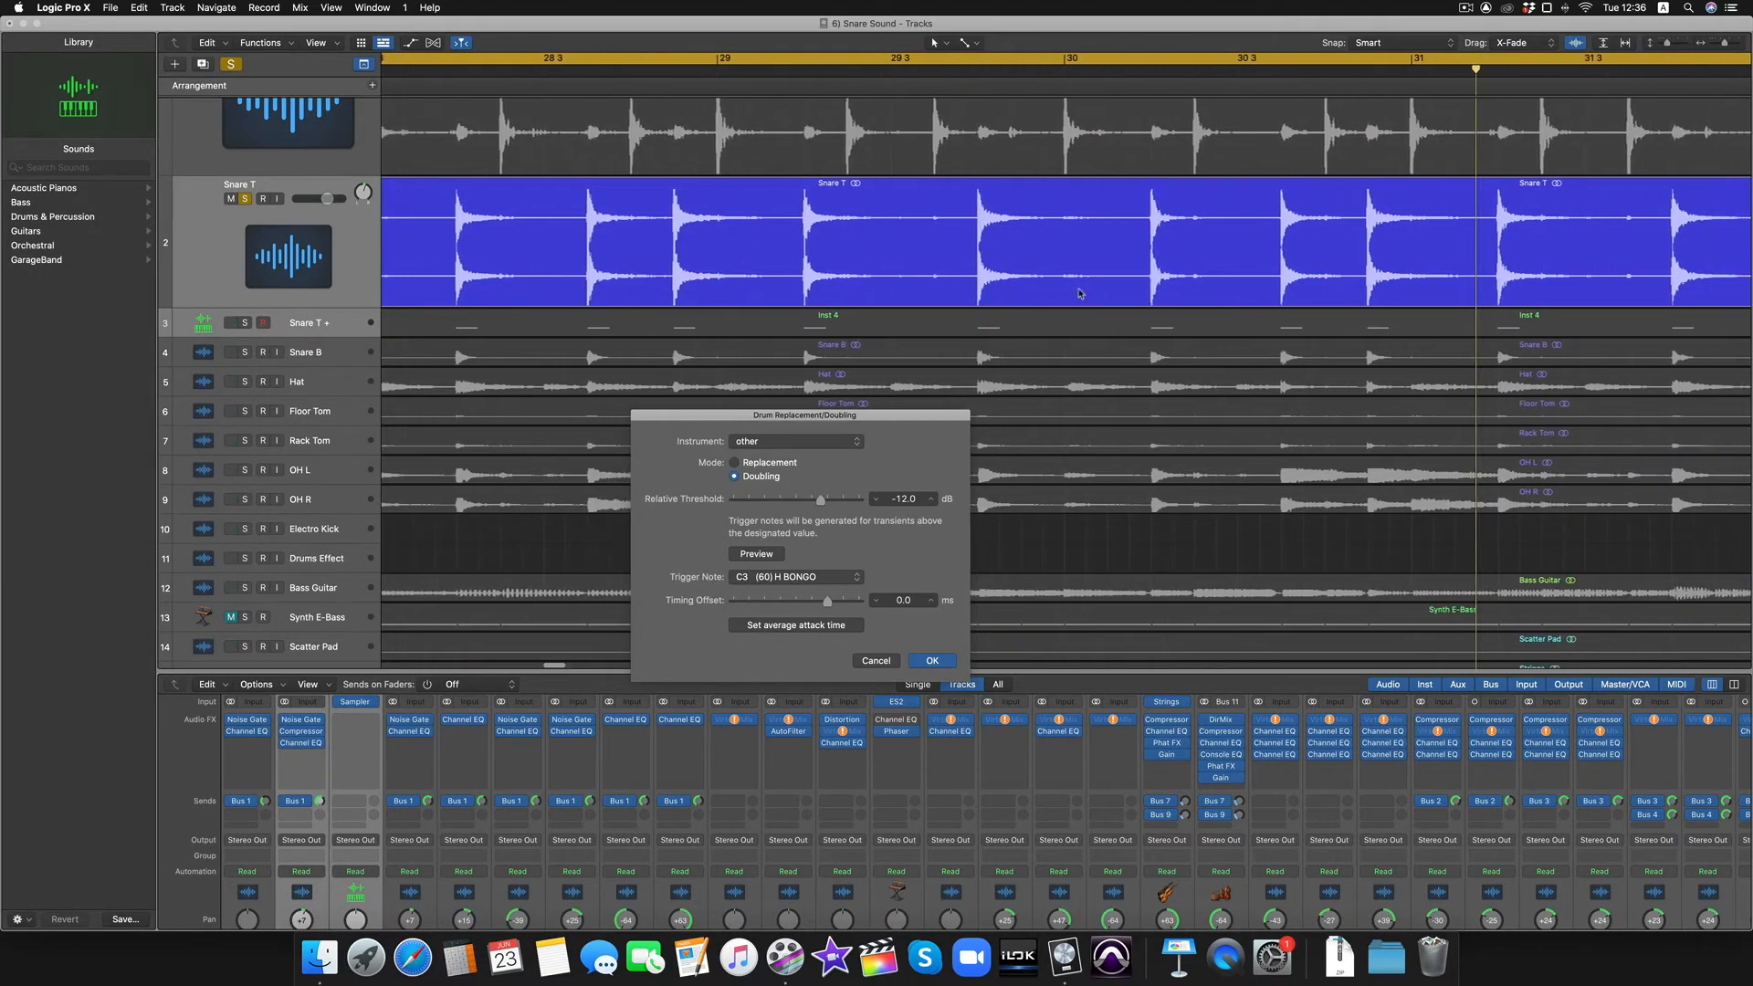
{"action": "scroll", "coordinate": [1080, 293], "scroll_direction": "right", "scroll_amount": 20}
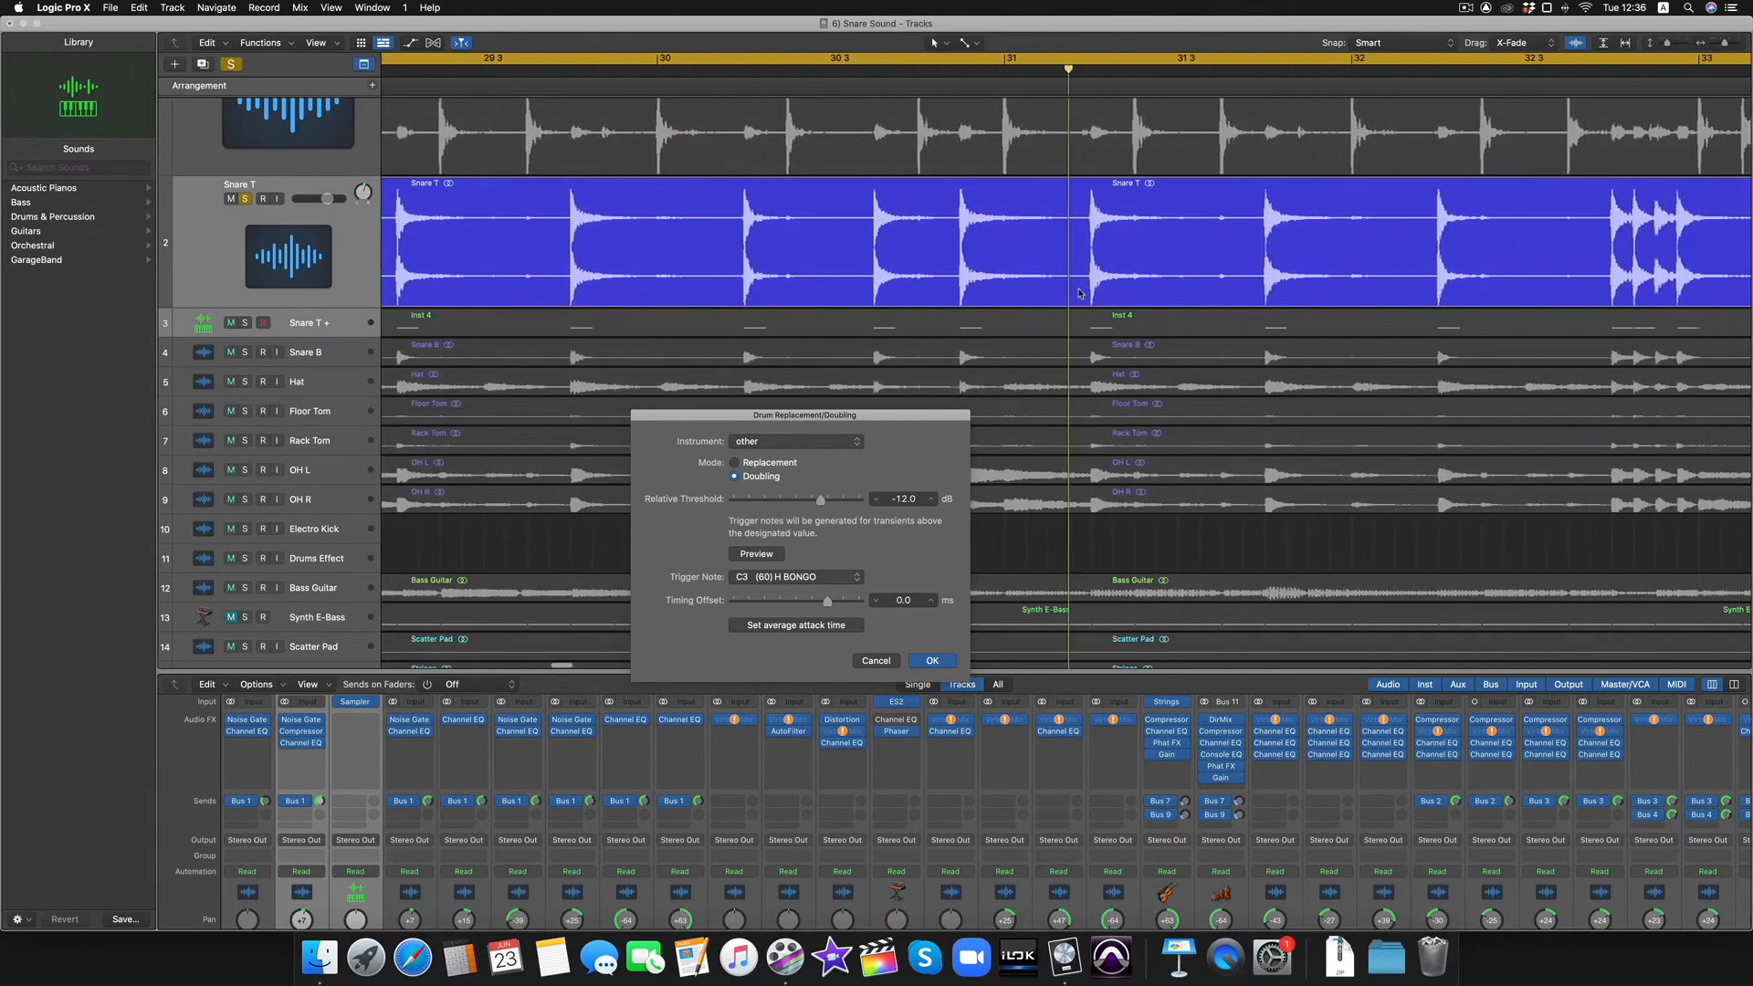
{"action": "scroll", "coordinate": [1080, 293], "scroll_direction": "right", "scroll_amount": 7}
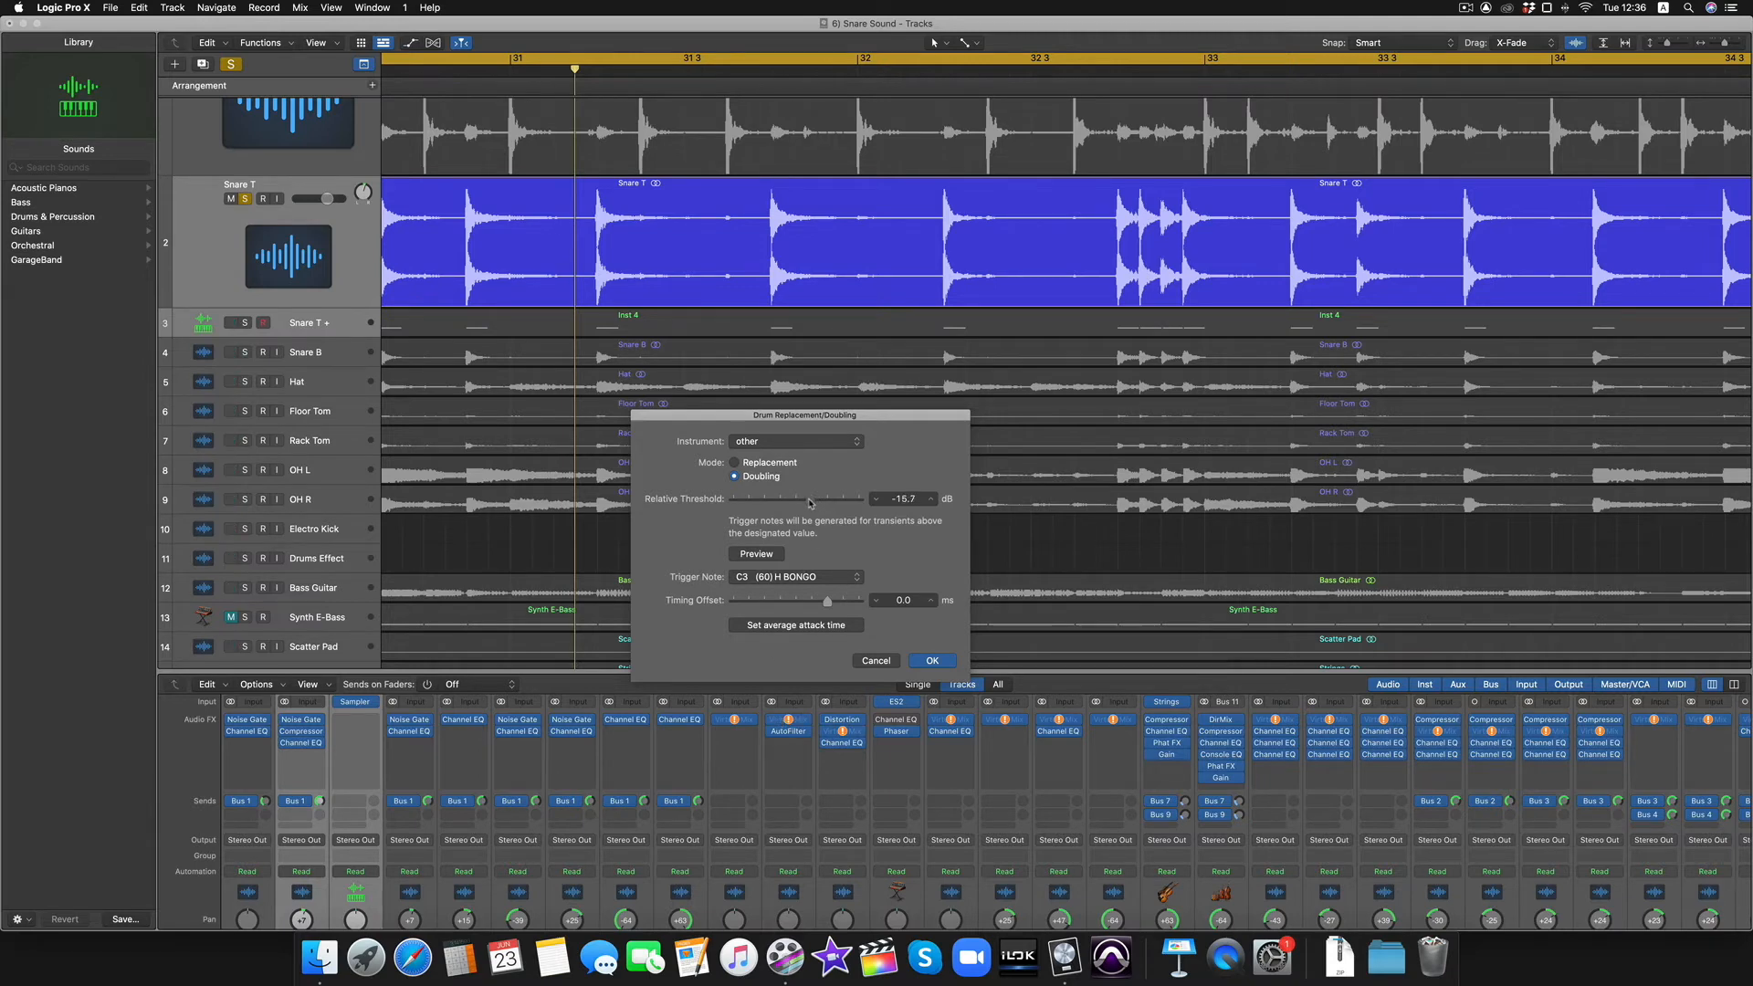
{"action": "scroll", "coordinate": [1056, 316], "scroll_direction": "right", "scroll_amount": 5}
{"action": "scroll", "coordinate": [1055, 316], "scroll_direction": "right", "scroll_amount": 6}
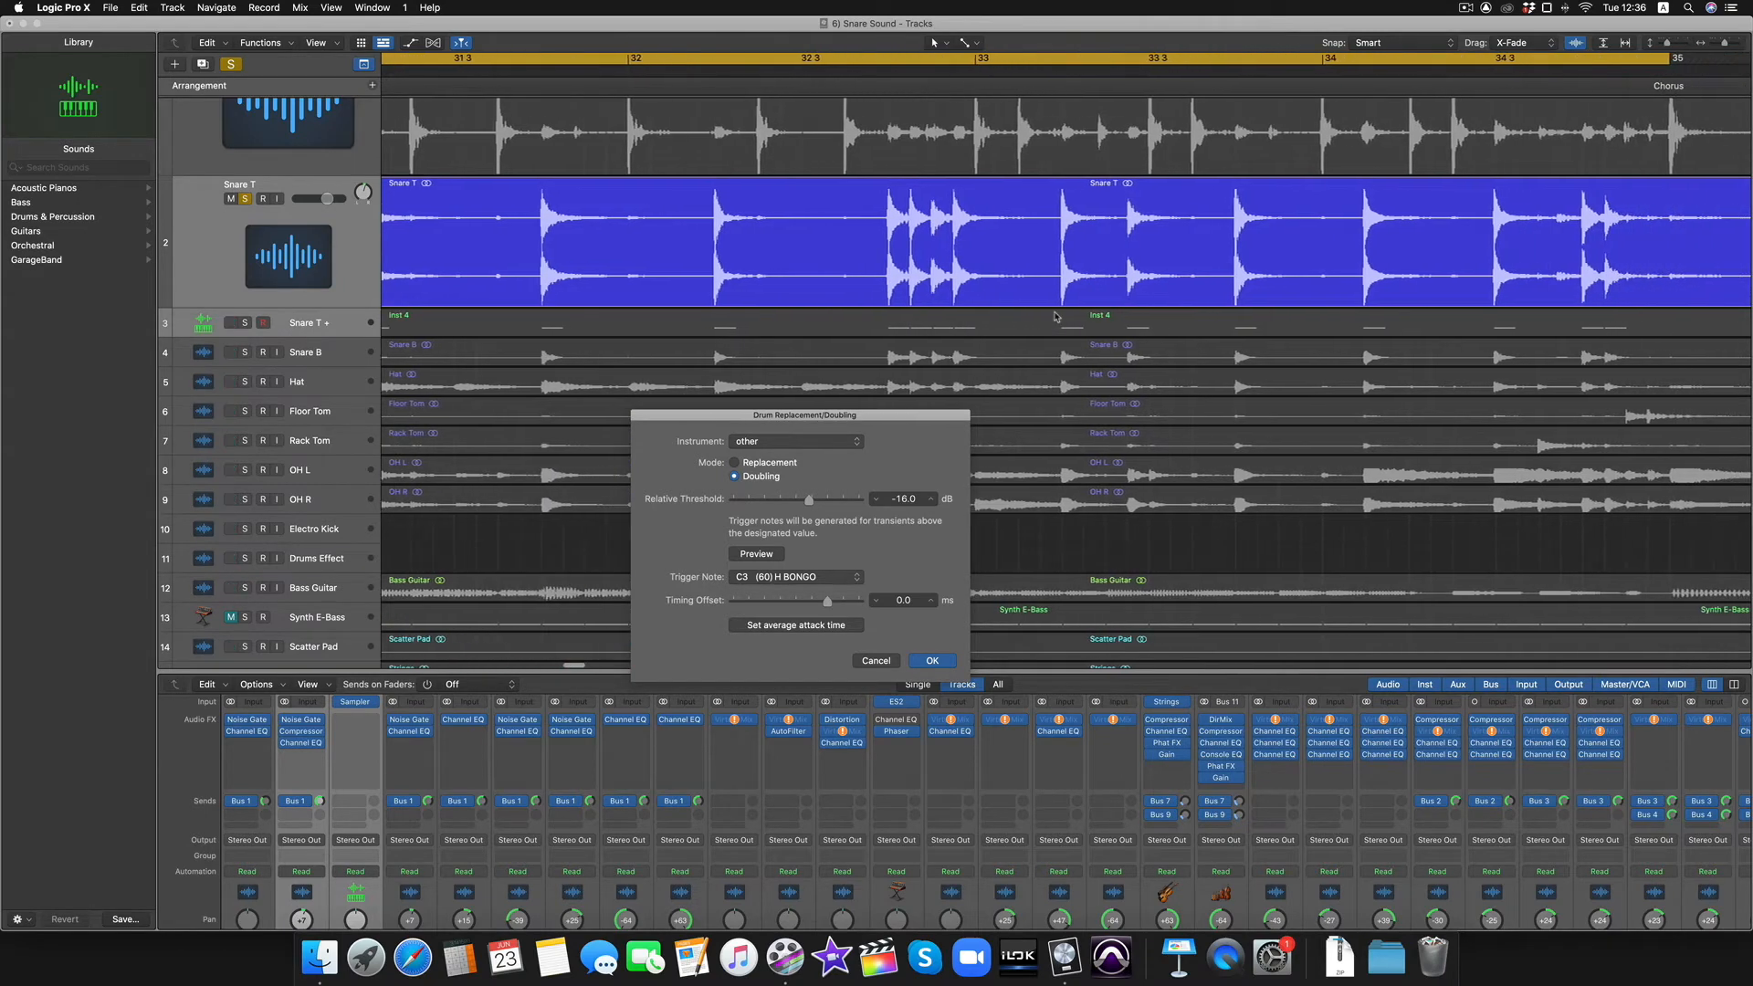
{"action": "scroll", "coordinate": [1056, 316], "scroll_direction": "right", "scroll_amount": 5}
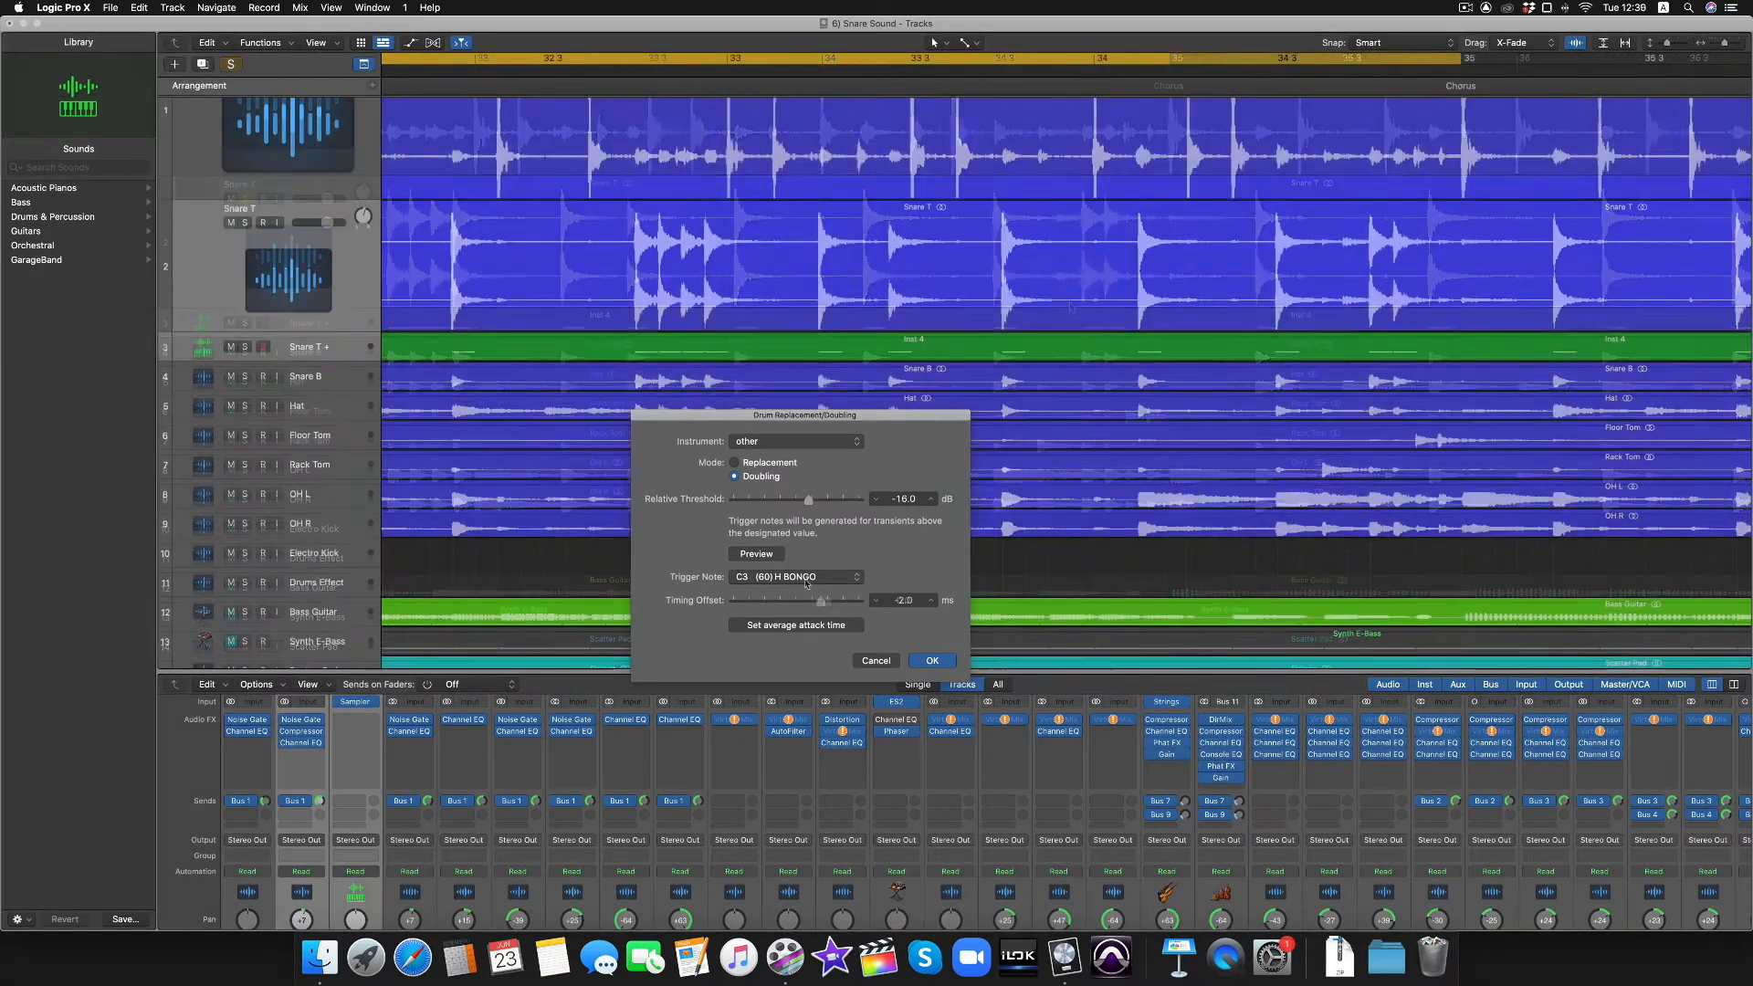
Step: Set the trigger note to D1 (38) SD 1 and apply the drum doubling
{"action": "left_click", "coordinate": [807, 578]}
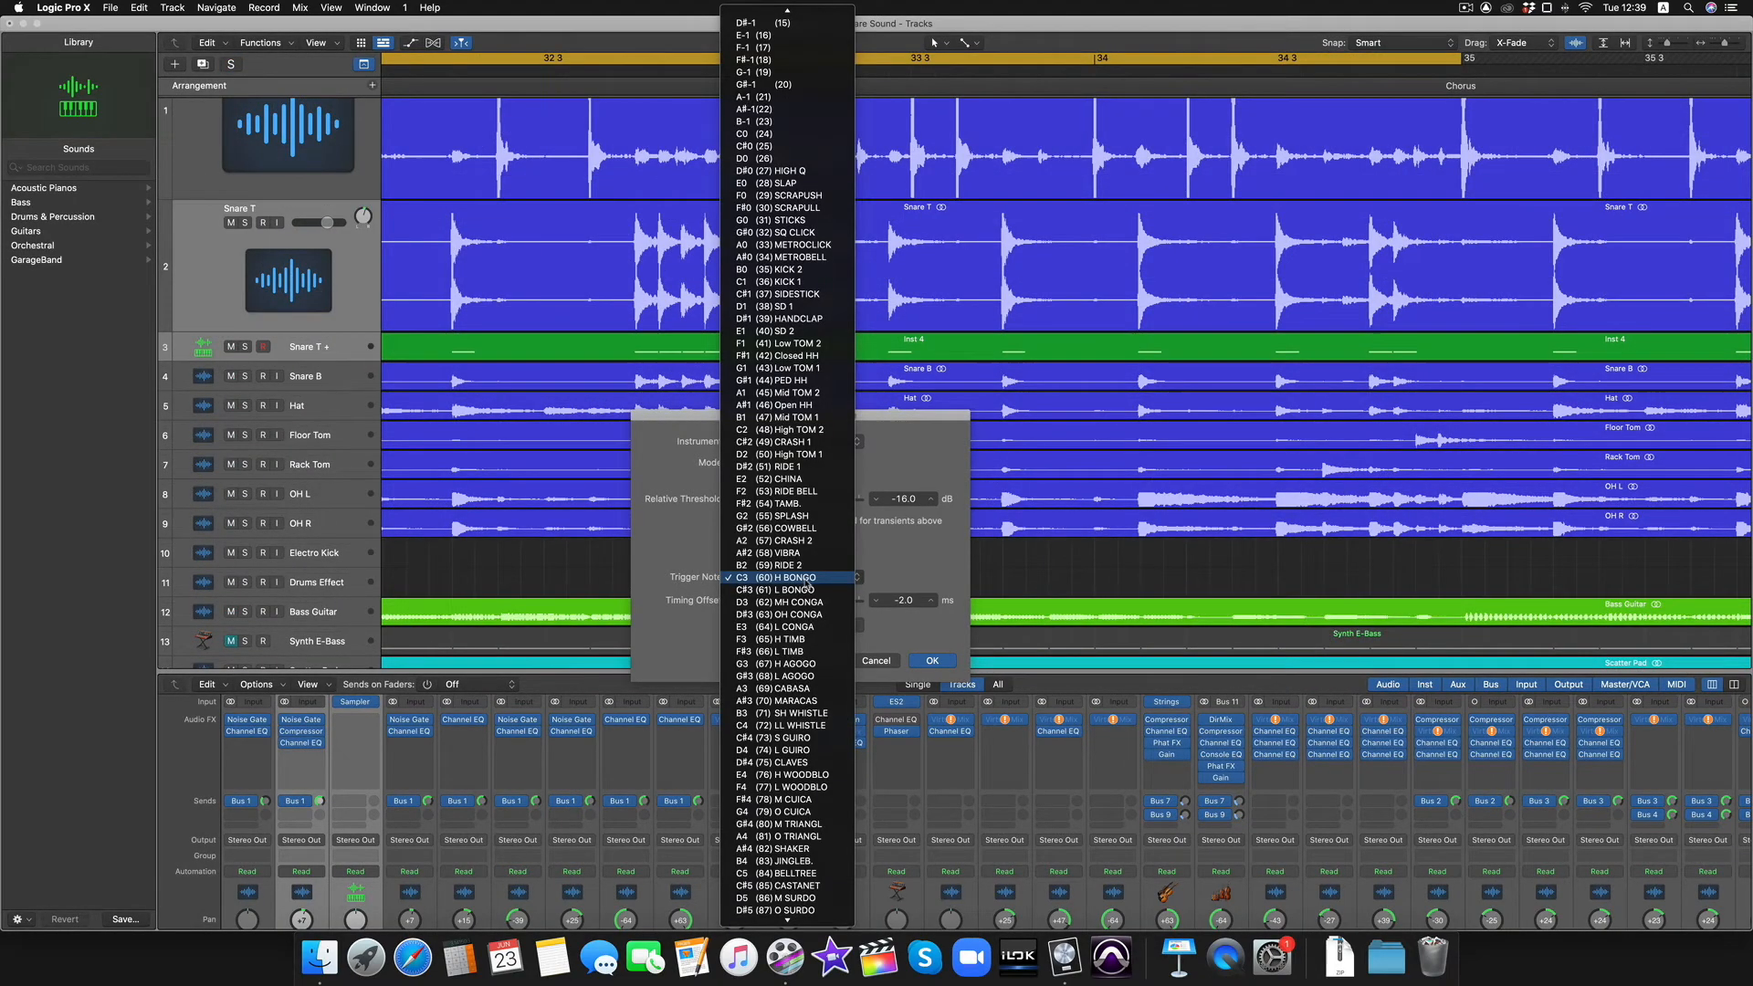
{"action": "left_click", "coordinate": [777, 307]}
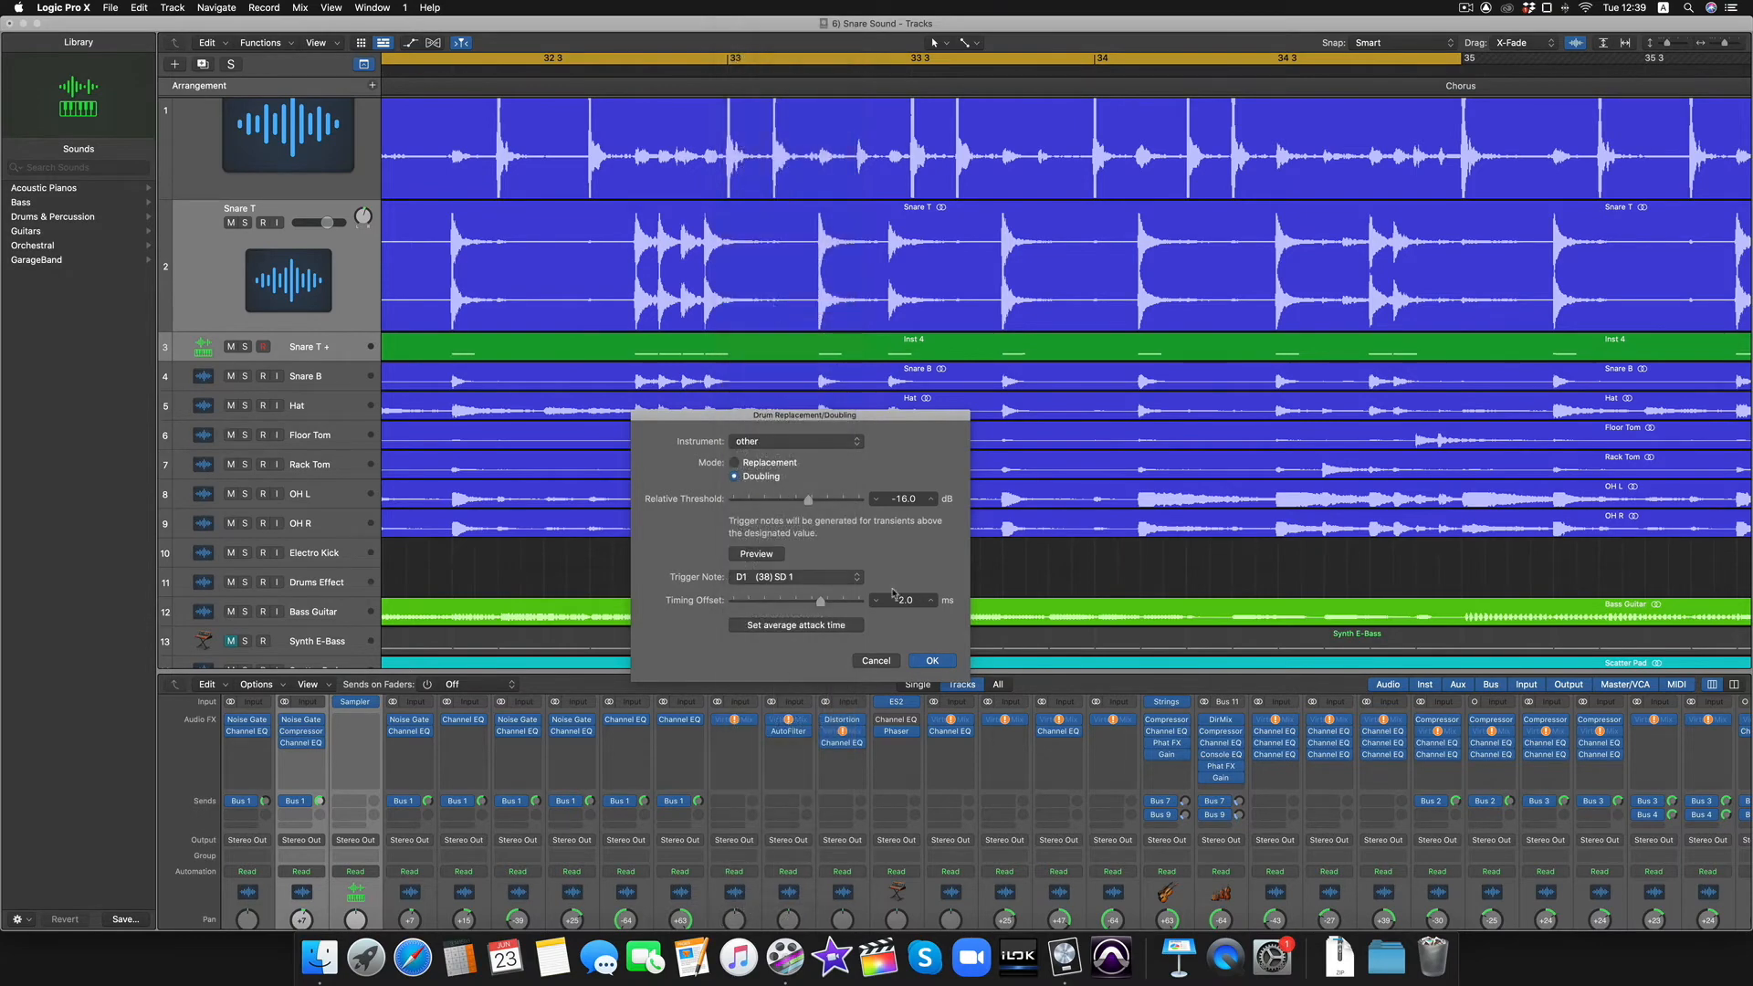
{"action": "left_click", "coordinate": [935, 660]}
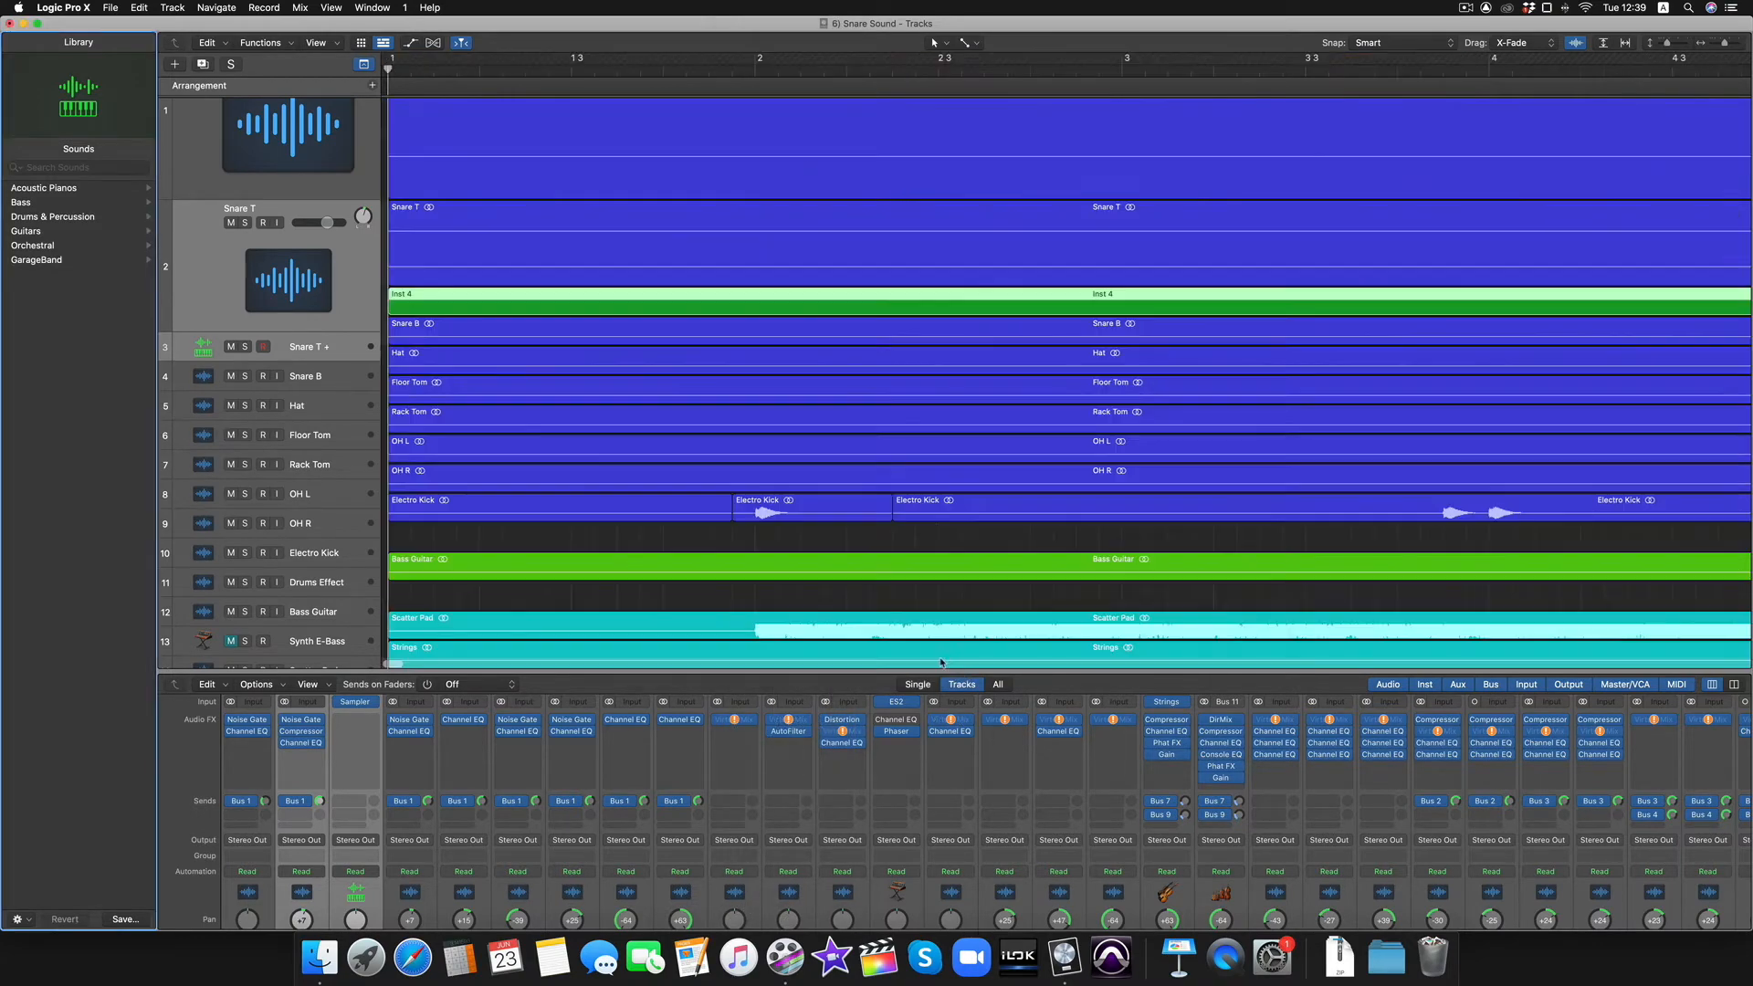
Step: Examine closely how the trigger note lines up with the Snare T hit at 27 2
{"action": "left_click", "coordinate": [1030, 69]}
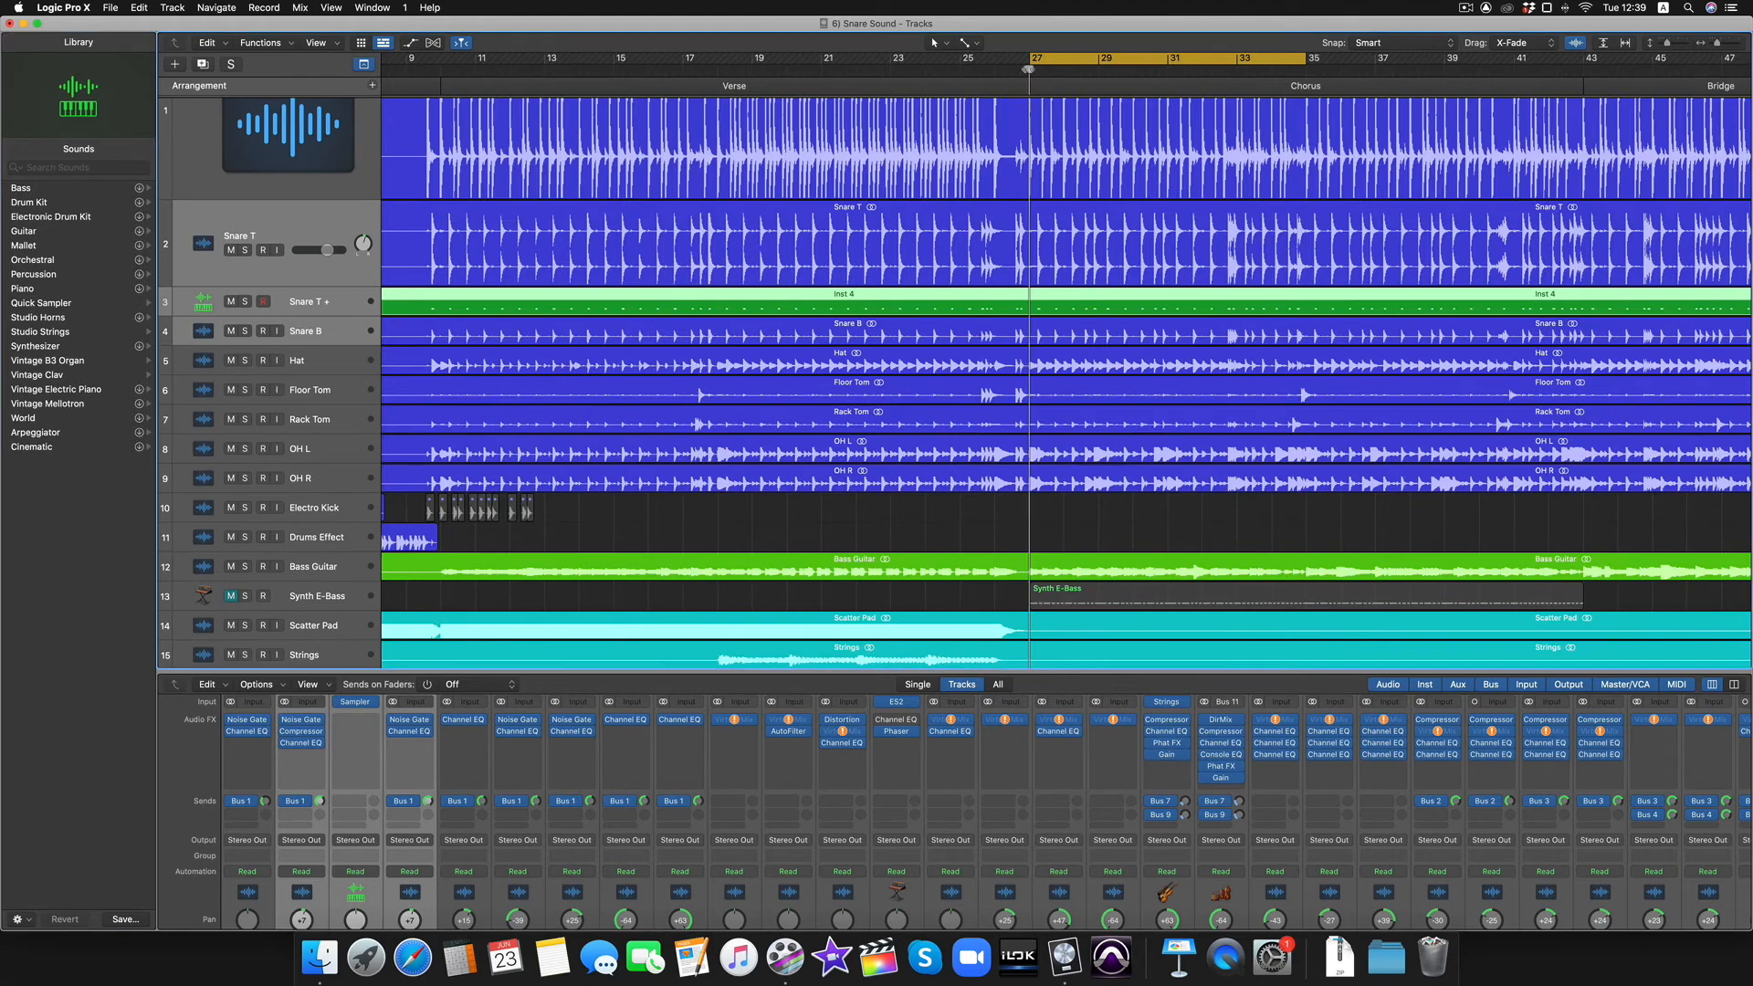
{"action": "key", "text": "super+Right"}
{"action": "key", "text": "super+Right"}
{"action": "key", "text": "super+Right"}
{"action": "key", "text": "super+Right"}
{"action": "key", "text": "super+Right"}
{"action": "key", "text": "super+Right"}
{"action": "key", "text": "super+Right"}
{"action": "key", "text": "super+Right"}
{"action": "key", "text": "super+Right"}
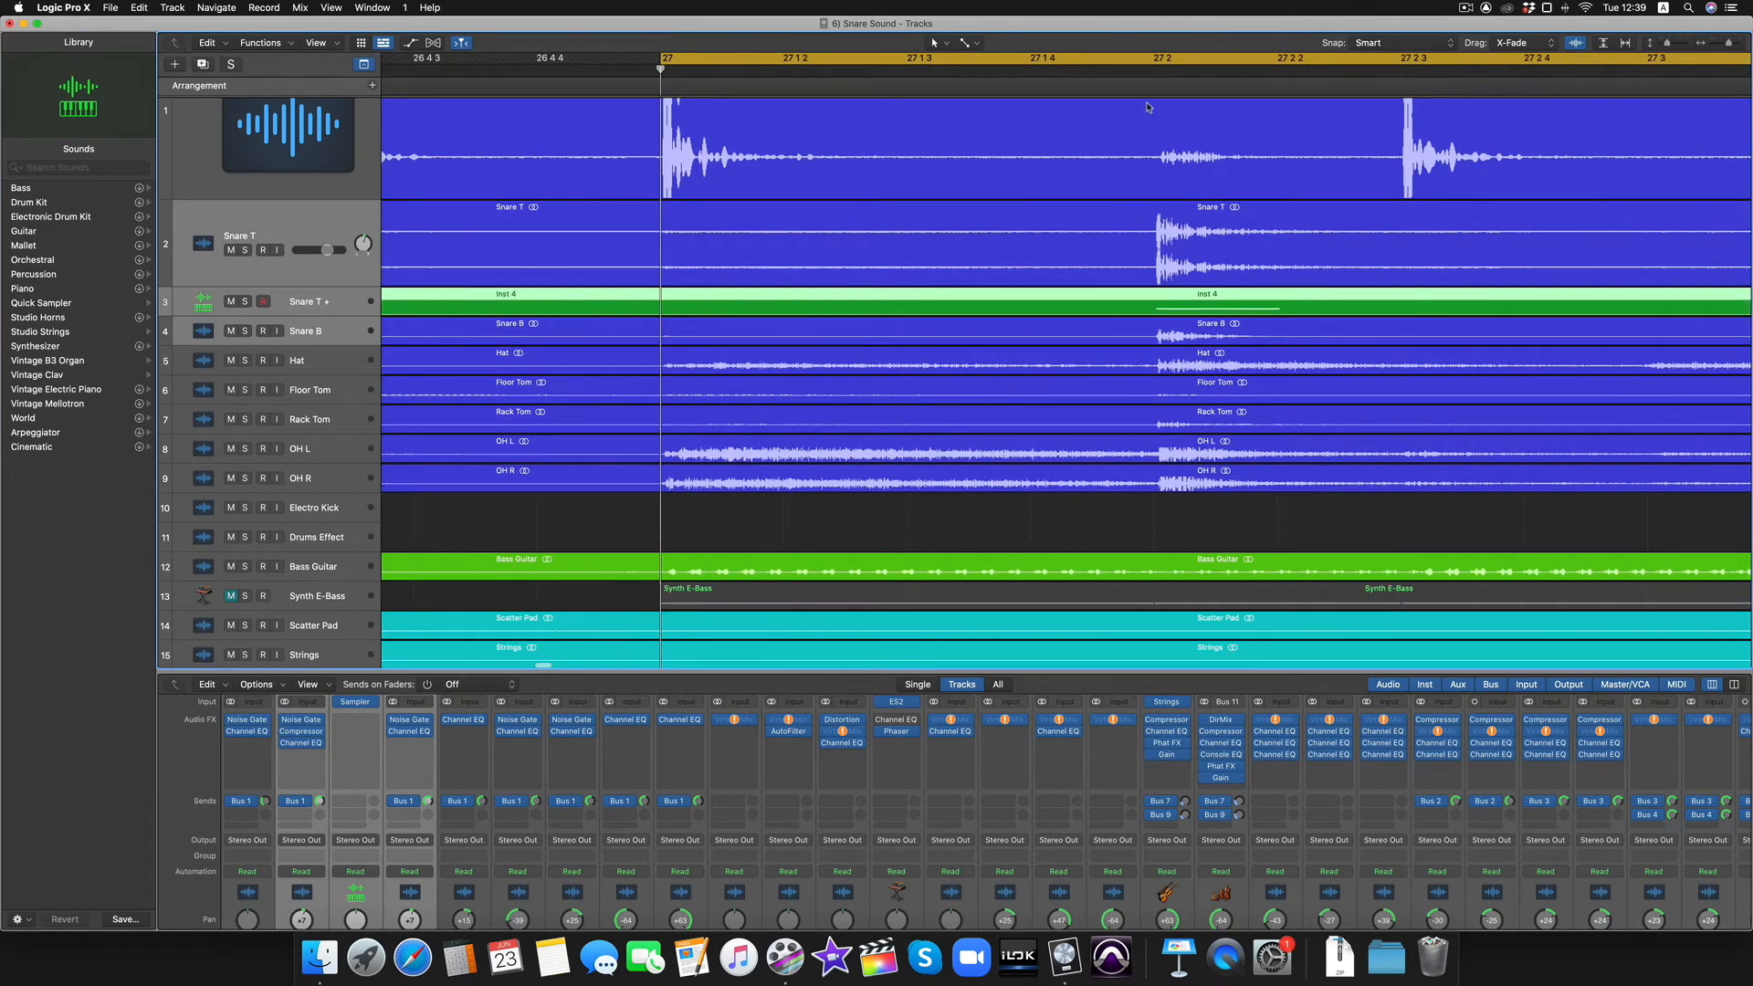
{"action": "left_click", "coordinate": [1155, 66]}
{"action": "key", "text": "super+Right"}
{"action": "key", "text": "super+Right"}
{"action": "key", "text": "super+Right"}
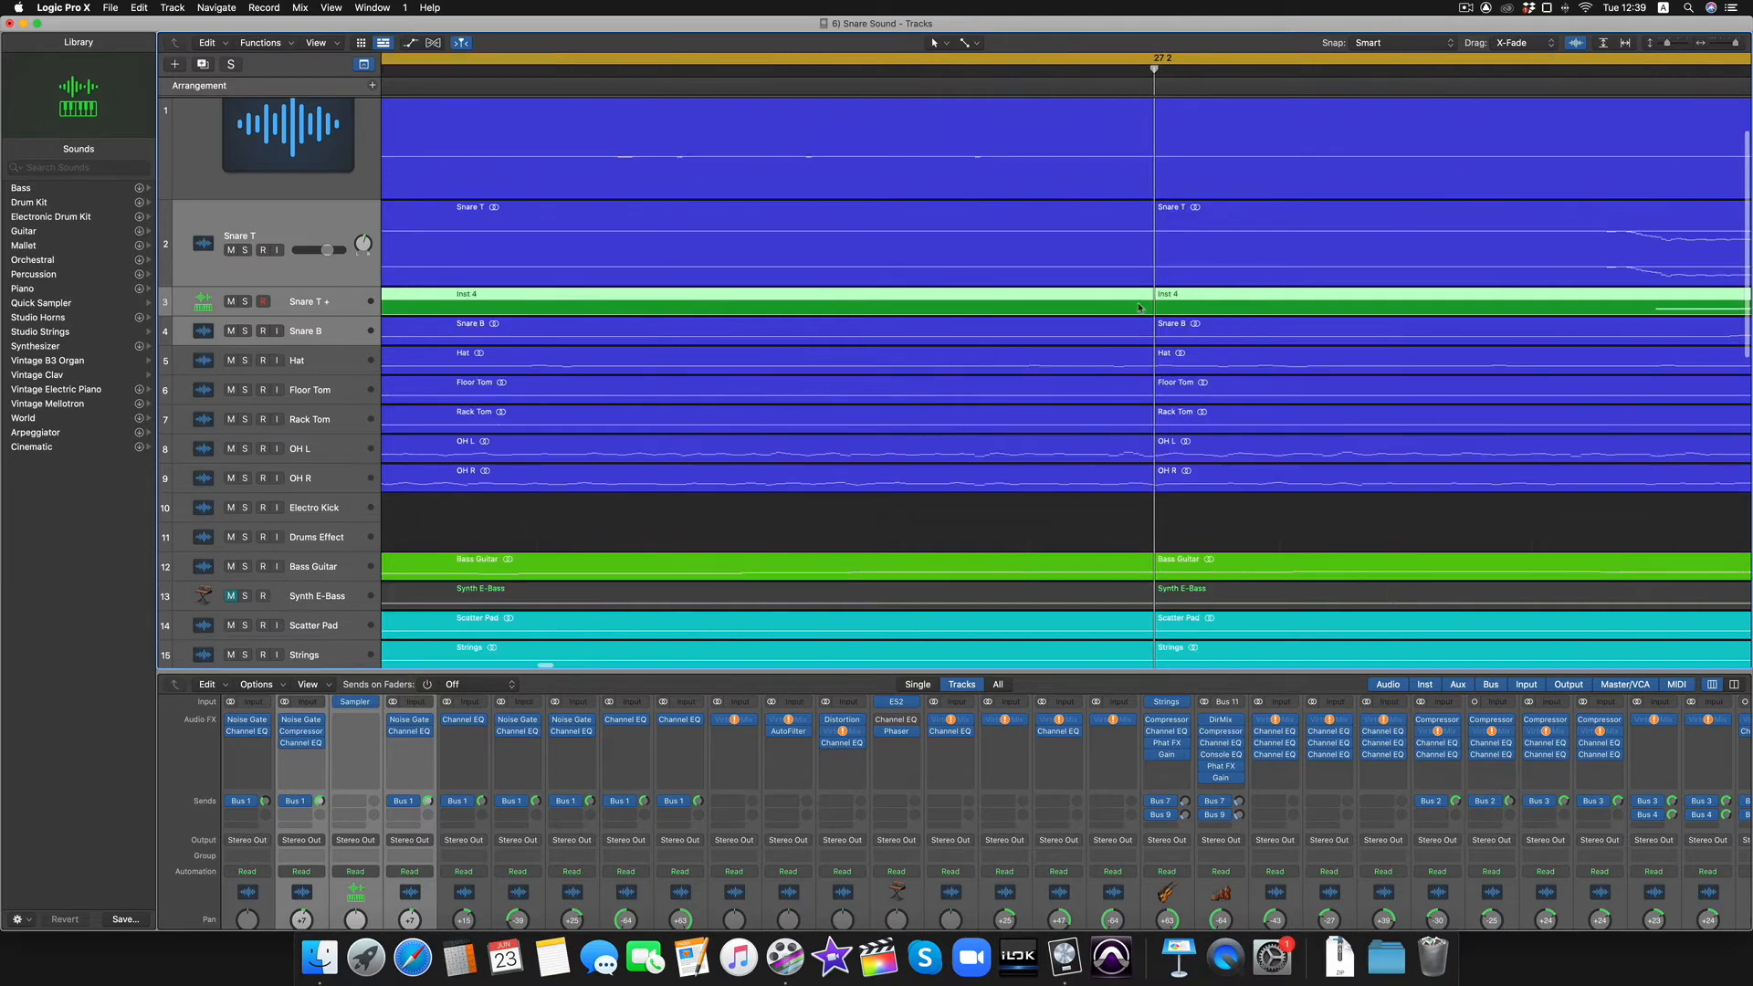
{"action": "scroll", "coordinate": [1140, 307], "scroll_direction": "right", "scroll_amount": 10}
{"action": "scroll", "coordinate": [1071, 310], "scroll_direction": "right", "scroll_amount": 2}
{"action": "scroll", "coordinate": [940, 306], "scroll_direction": "right", "scroll_amount": 15}
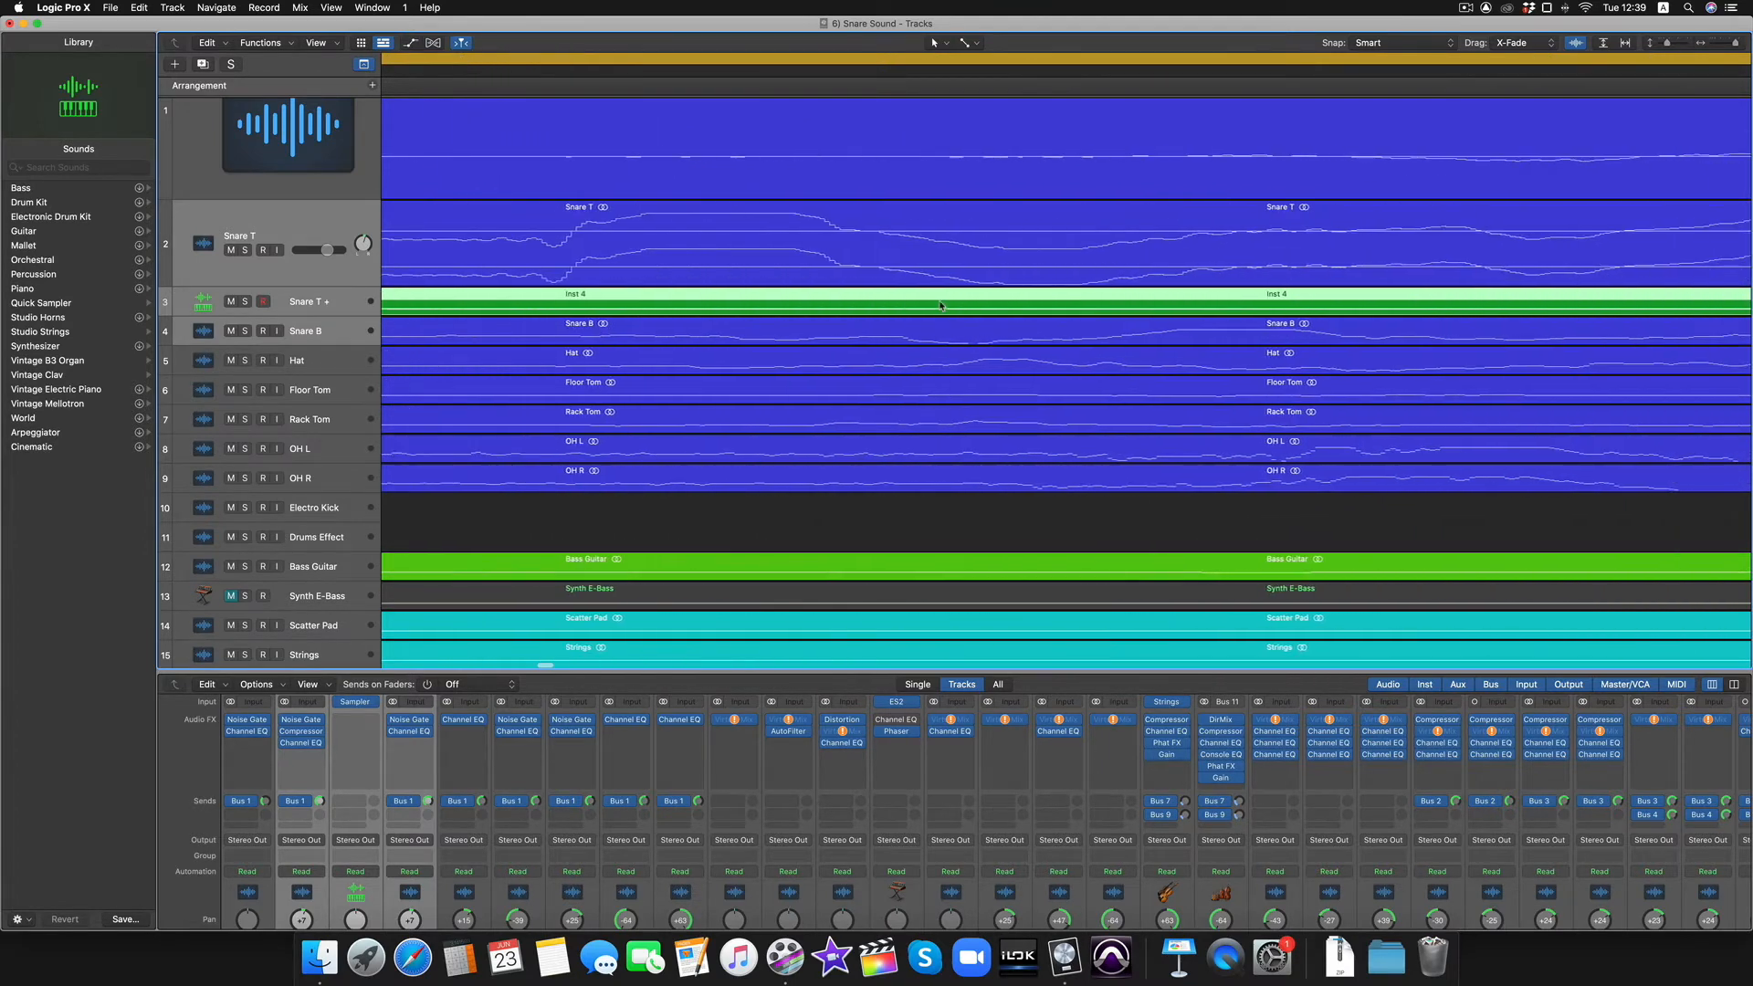
Step: Check the start of the trigger note against the Snare T transient at 27 4
{"action": "key", "text": "super+Left"}
{"action": "key", "text": "super+Left"}
{"action": "key", "text": "super+Left"}
{"action": "scroll", "coordinate": [940, 305], "scroll_direction": "right", "scroll_amount": 10}
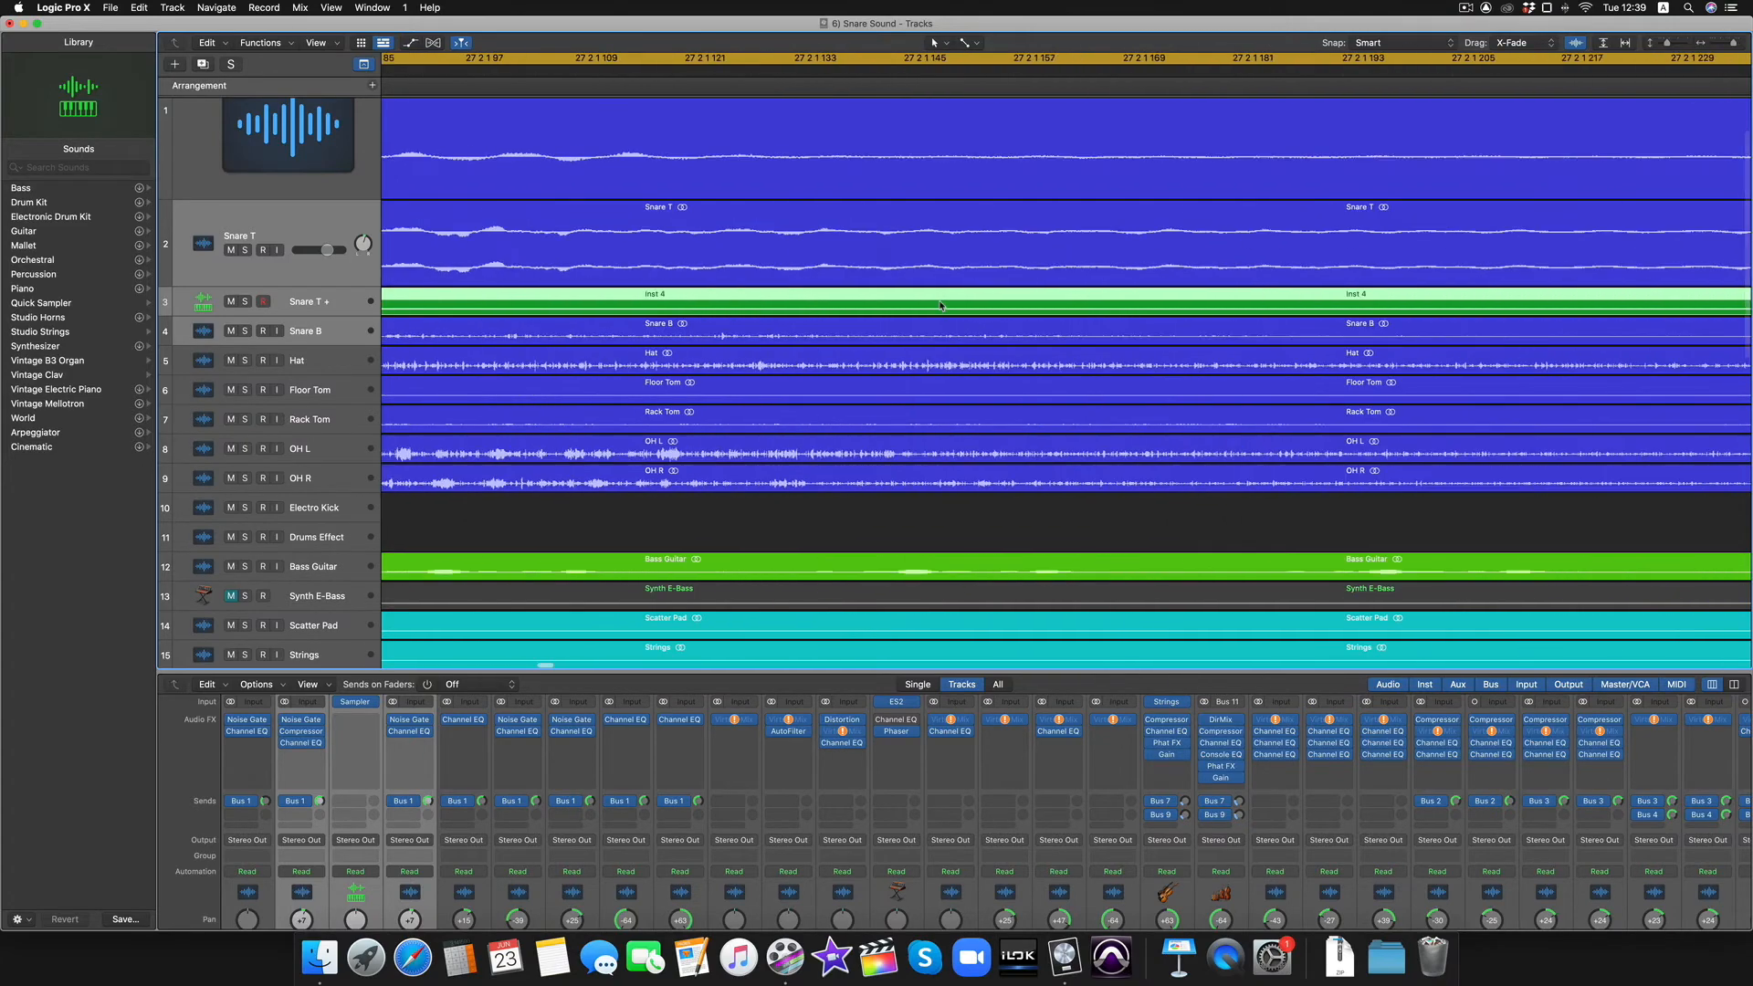
{"action": "scroll", "coordinate": [940, 306], "scroll_direction": "right", "scroll_amount": 10}
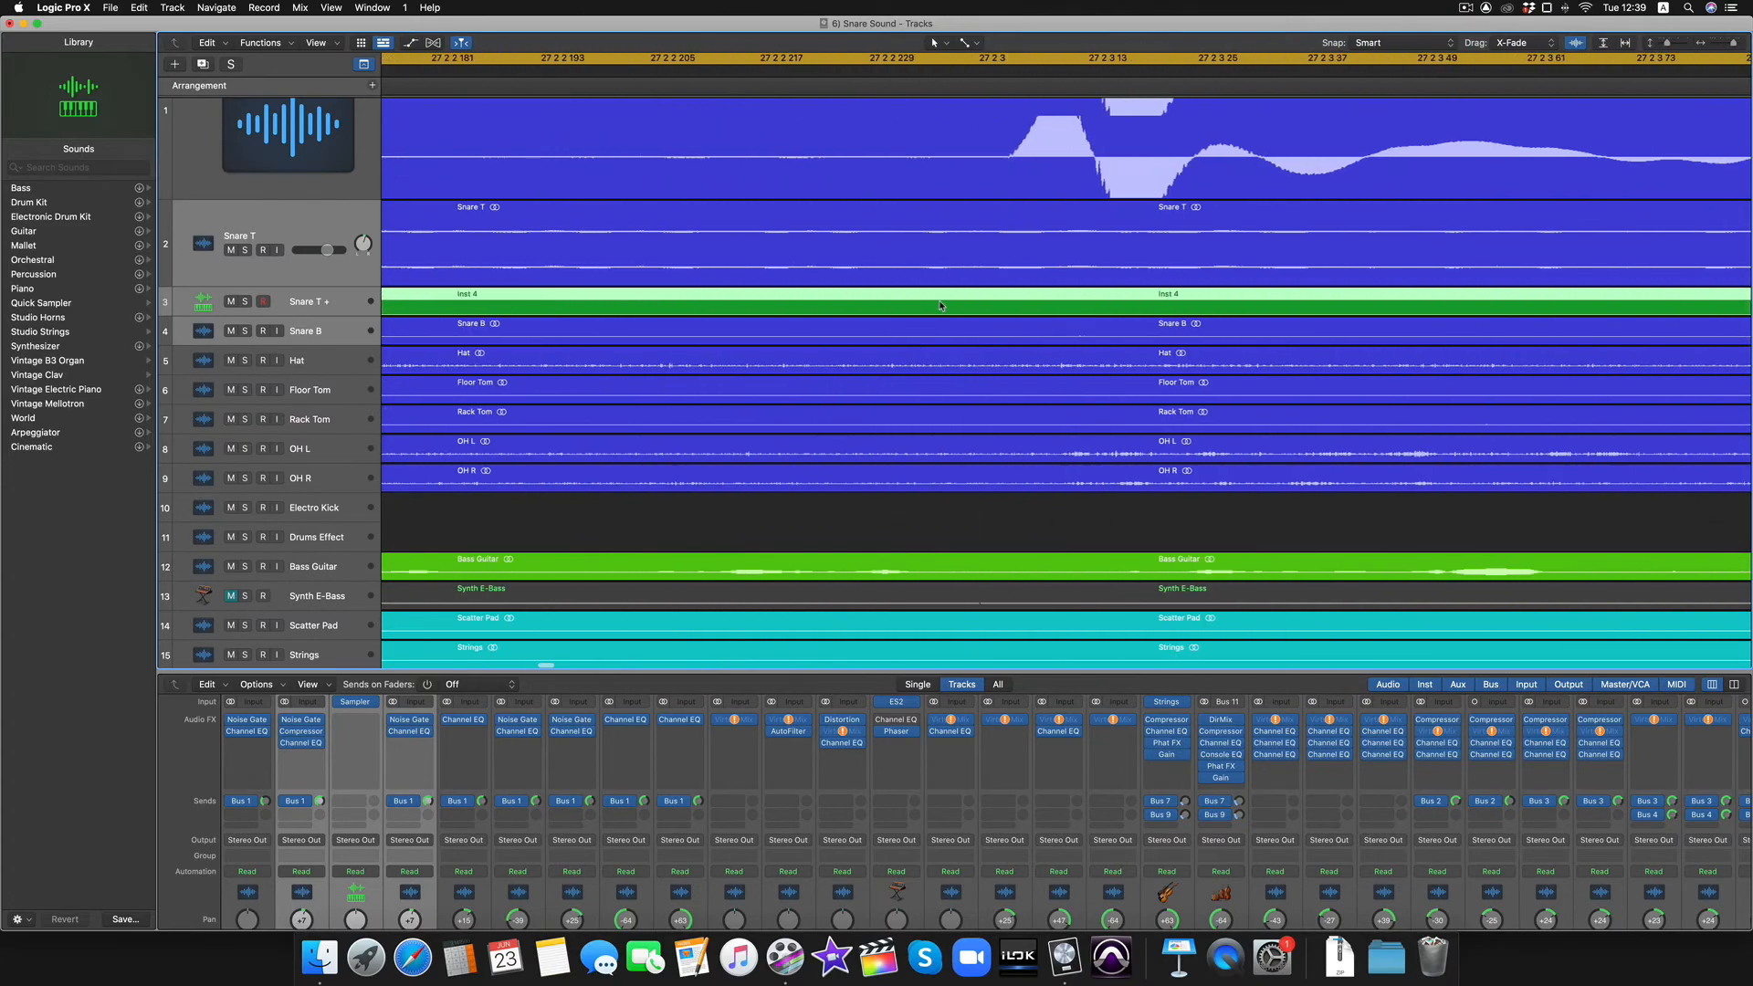
{"action": "scroll", "coordinate": [940, 306], "scroll_direction": "right", "scroll_amount": 10}
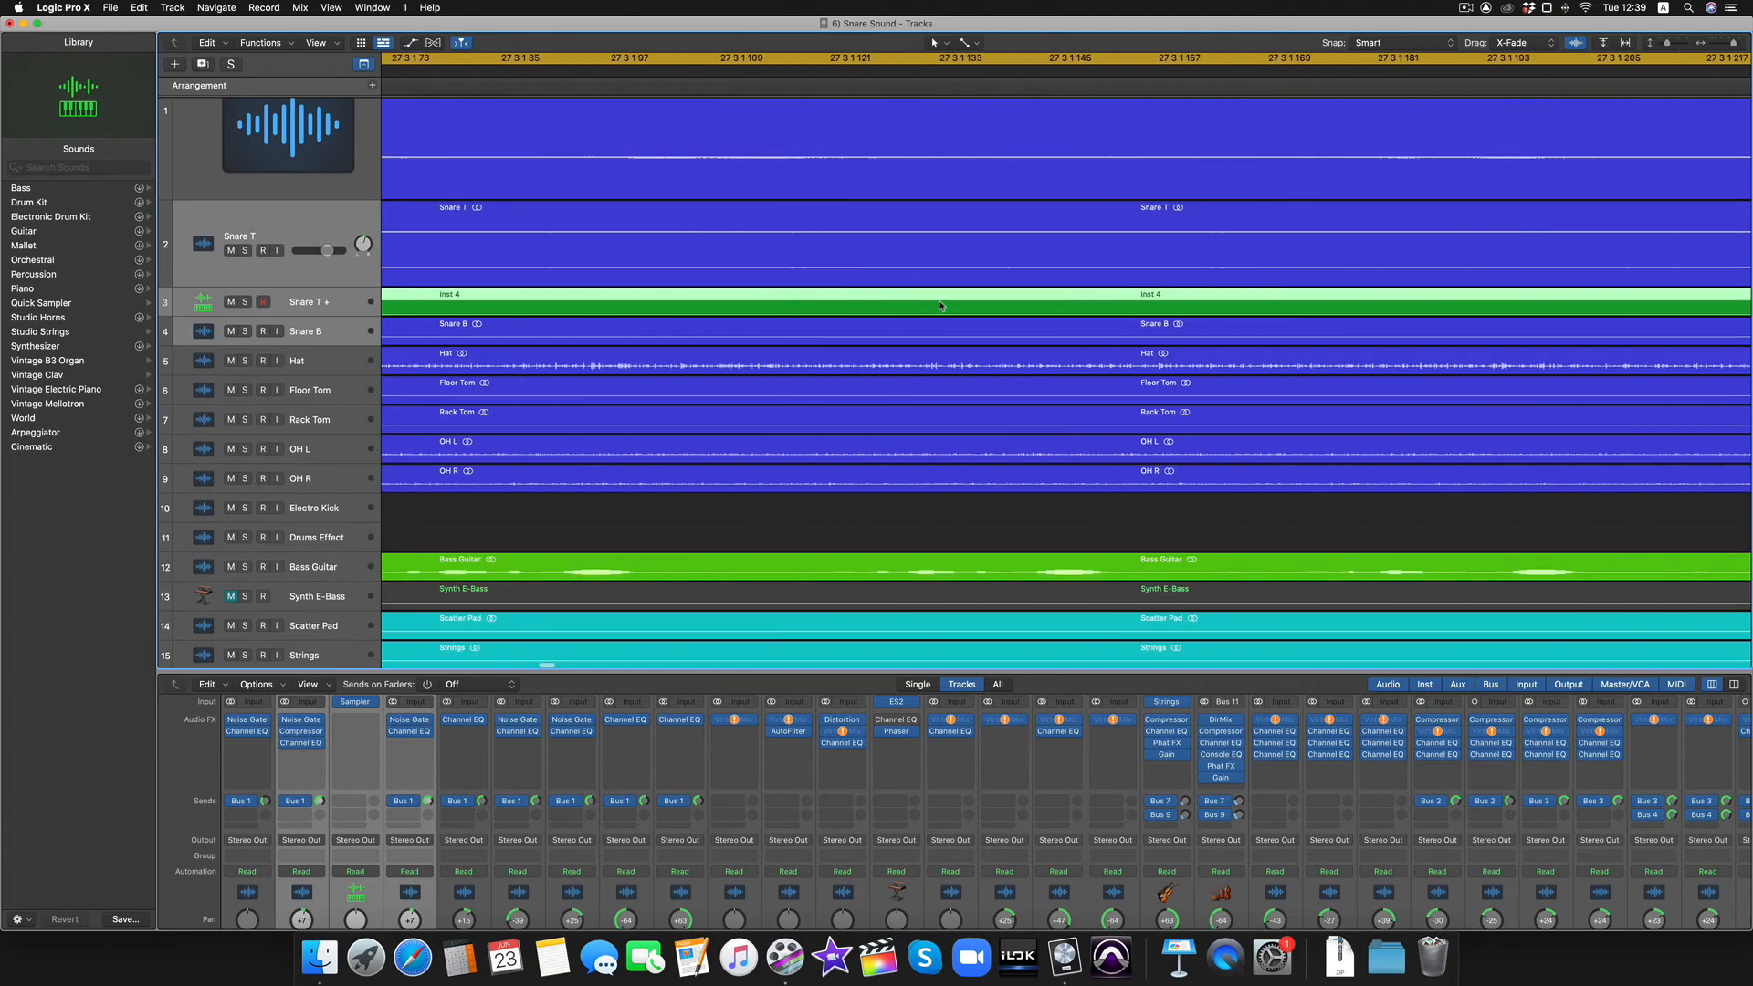
{"action": "scroll", "coordinate": [940, 306], "scroll_direction": "right", "scroll_amount": 10}
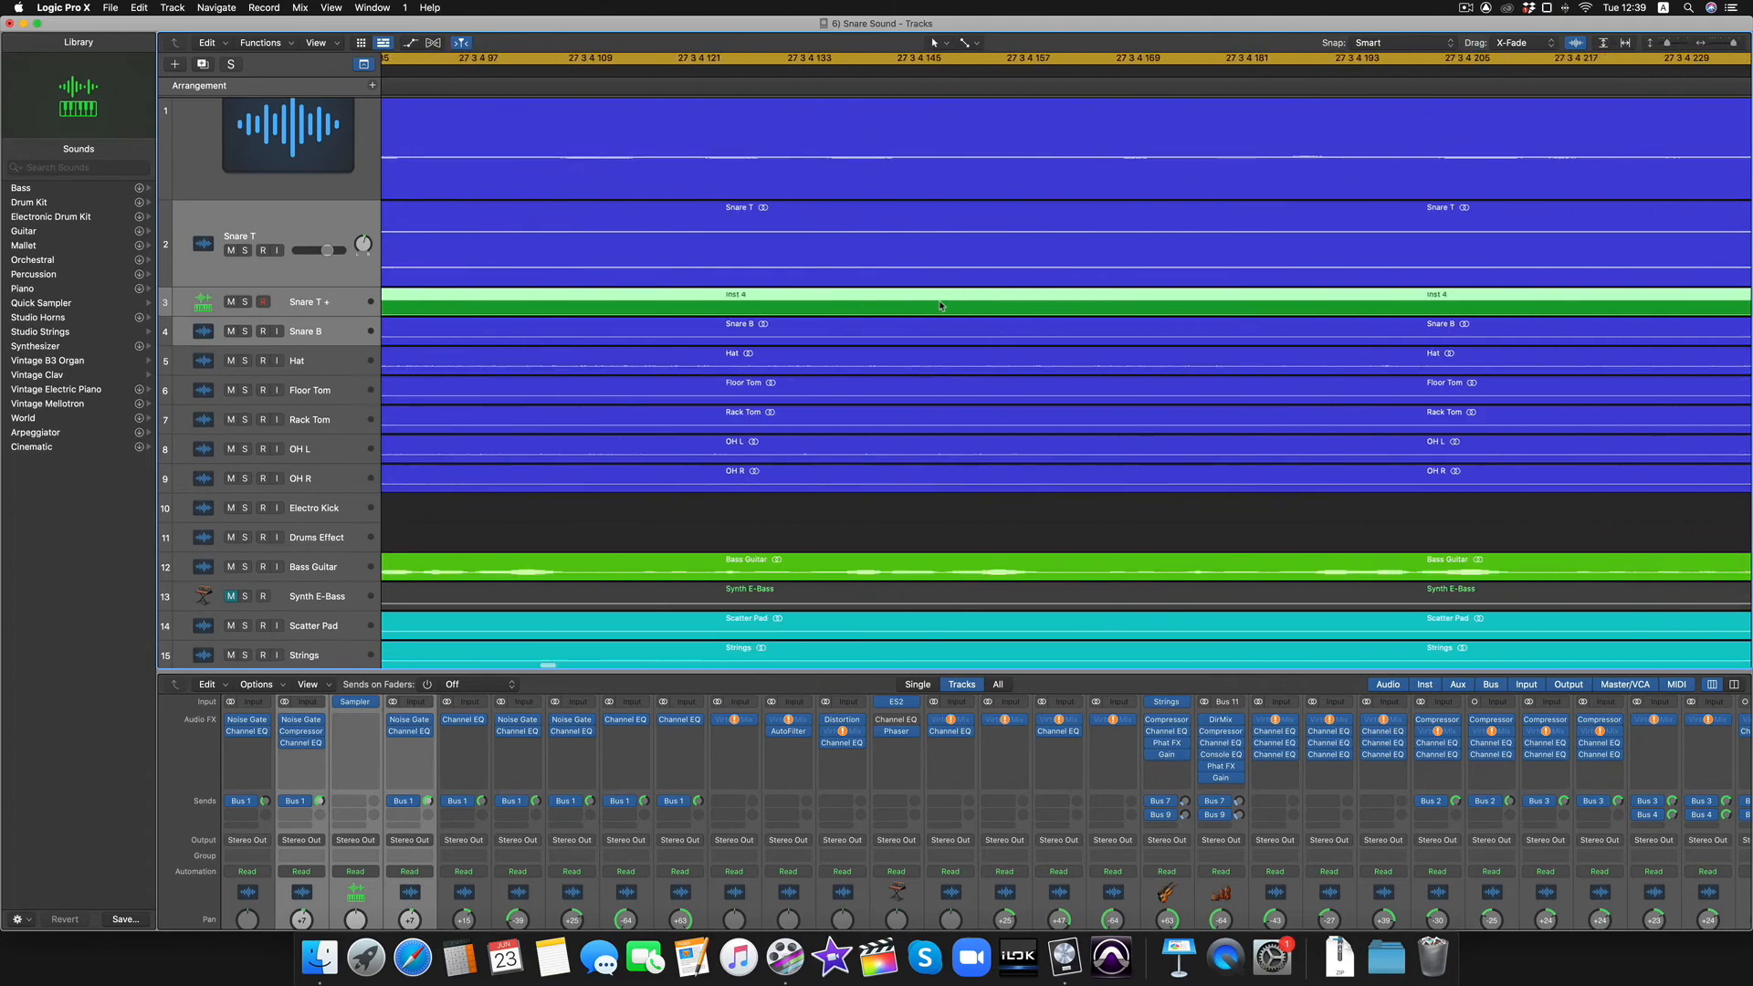
{"action": "scroll", "coordinate": [940, 306], "scroll_direction": "left", "scroll_amount": 5}
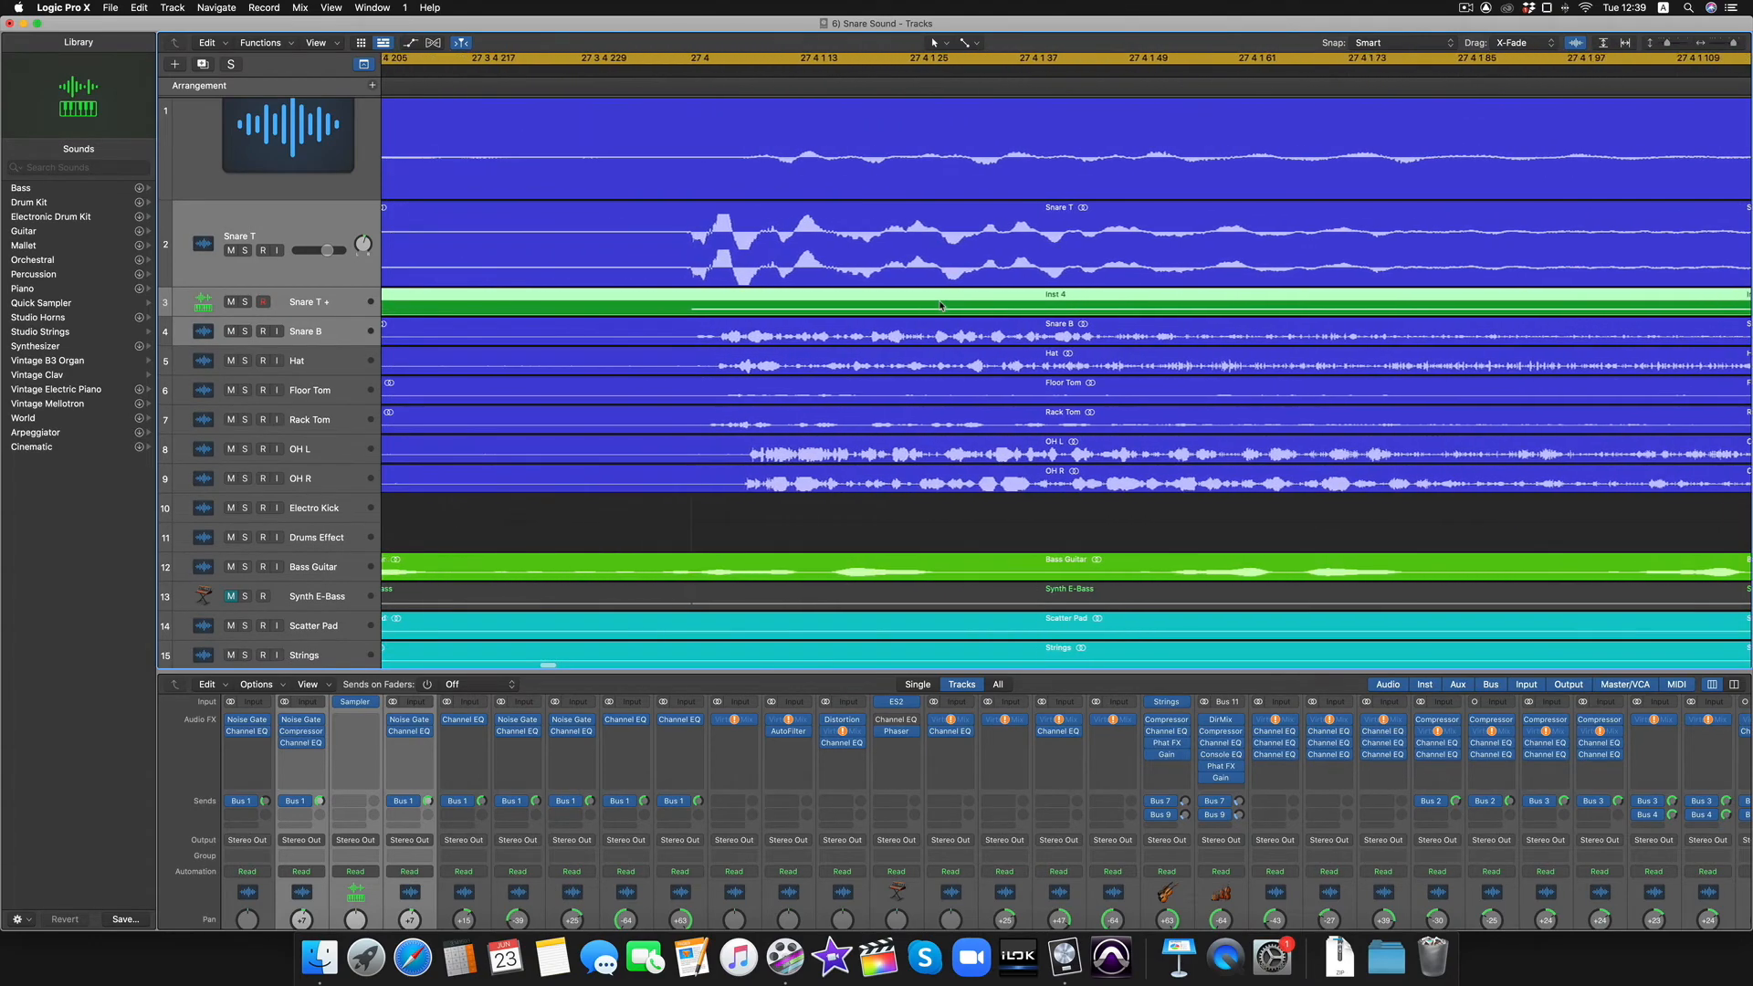
{"action": "left_click", "coordinate": [757, 68]}
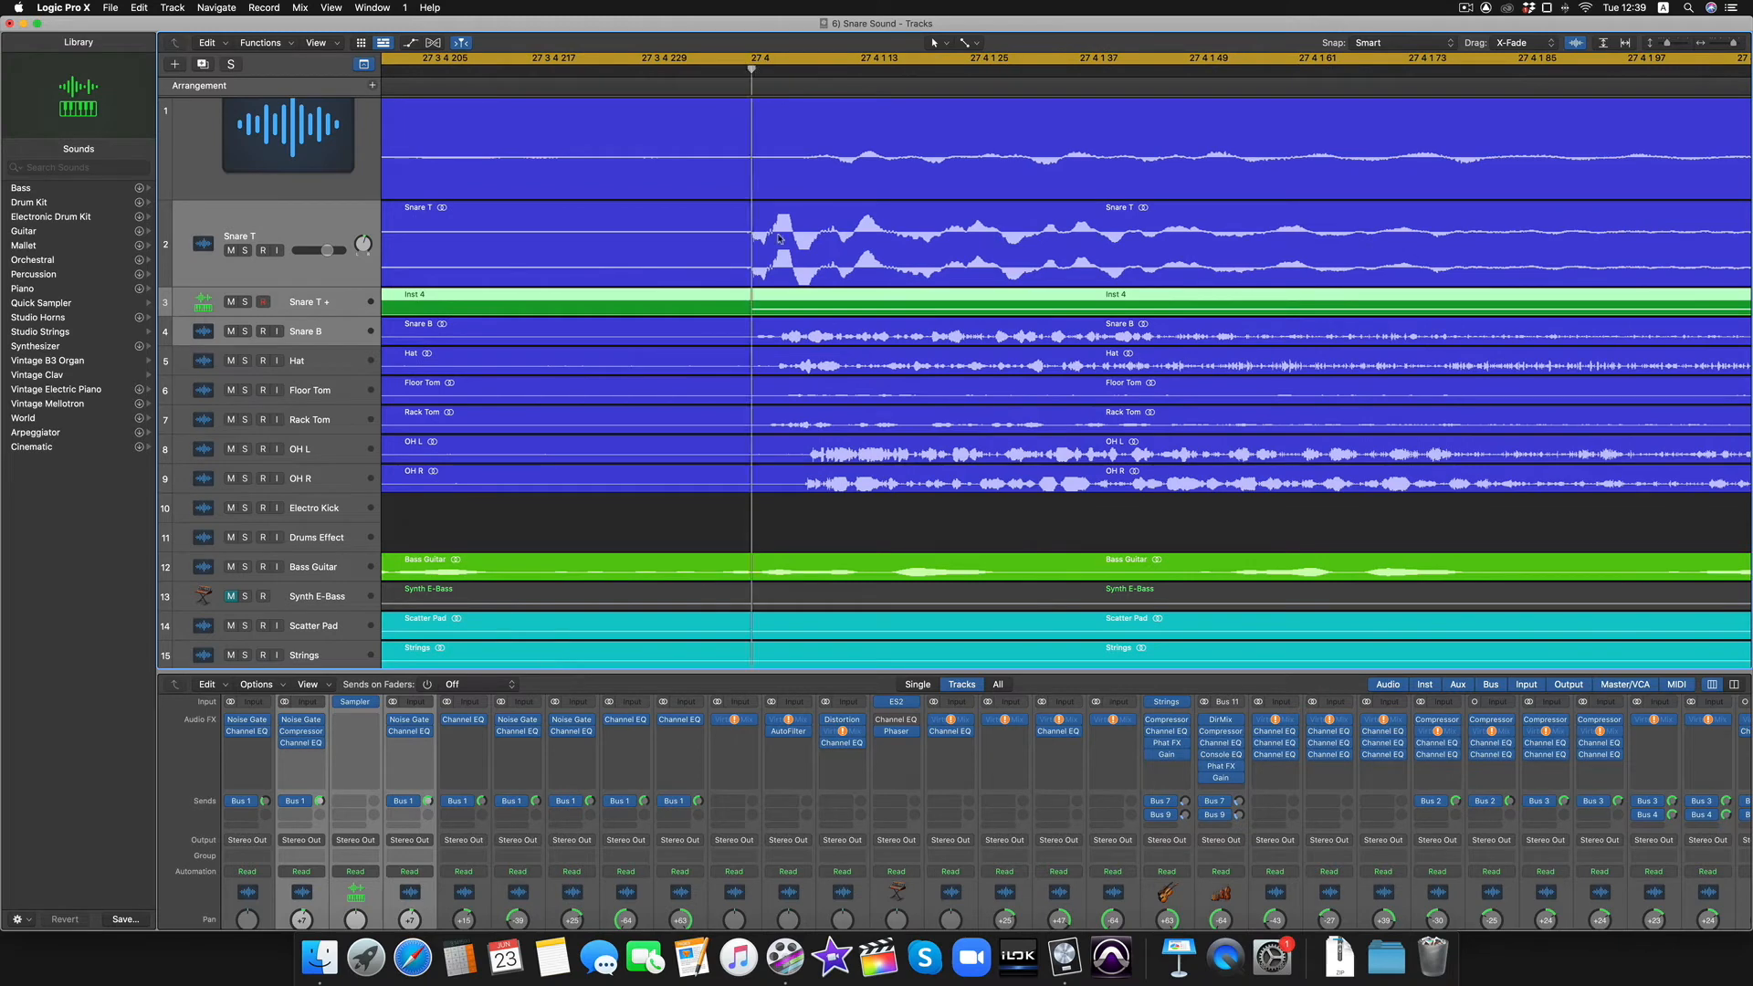
{"action": "scroll", "coordinate": [778, 238], "scroll_direction": "up", "scroll_amount": 5}
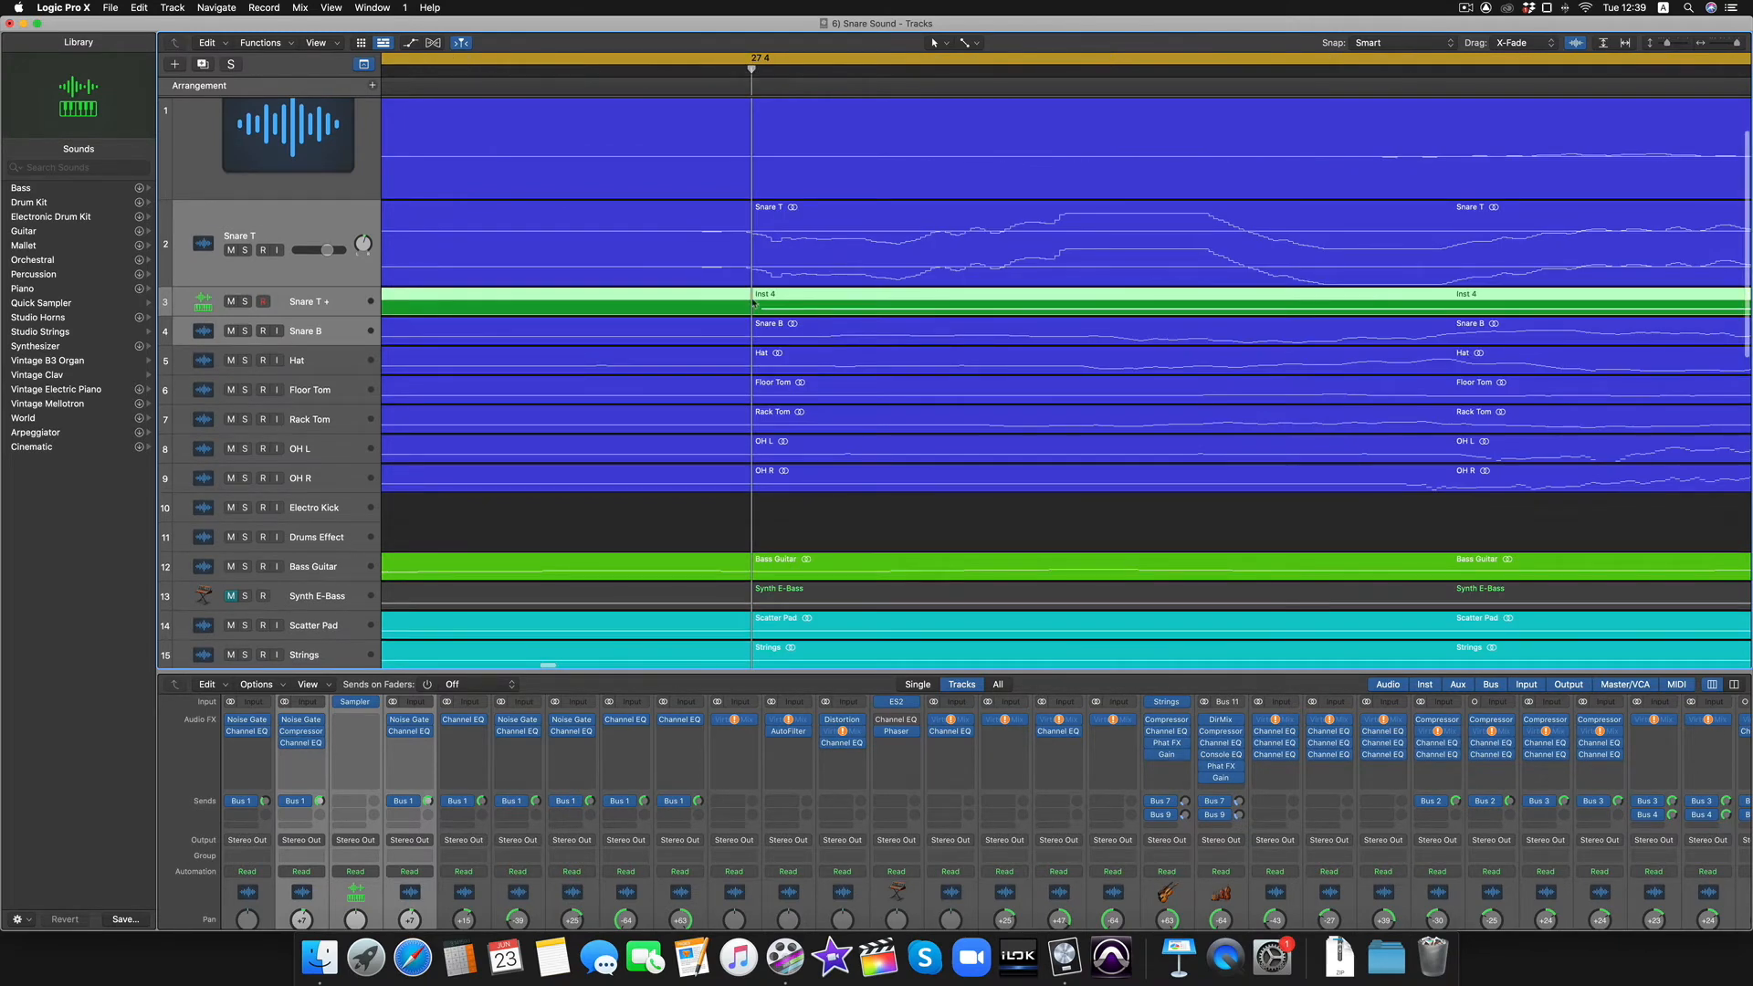
Step: Trim the start of the Inst 4 trigger region to slightly after bar 1
{"action": "left_click_drag", "start_coordinate": [791, 307], "coordinate": [741, 315]}
{"action": "scroll", "coordinate": [741, 315], "scroll_direction": "right", "scroll_amount": 5}
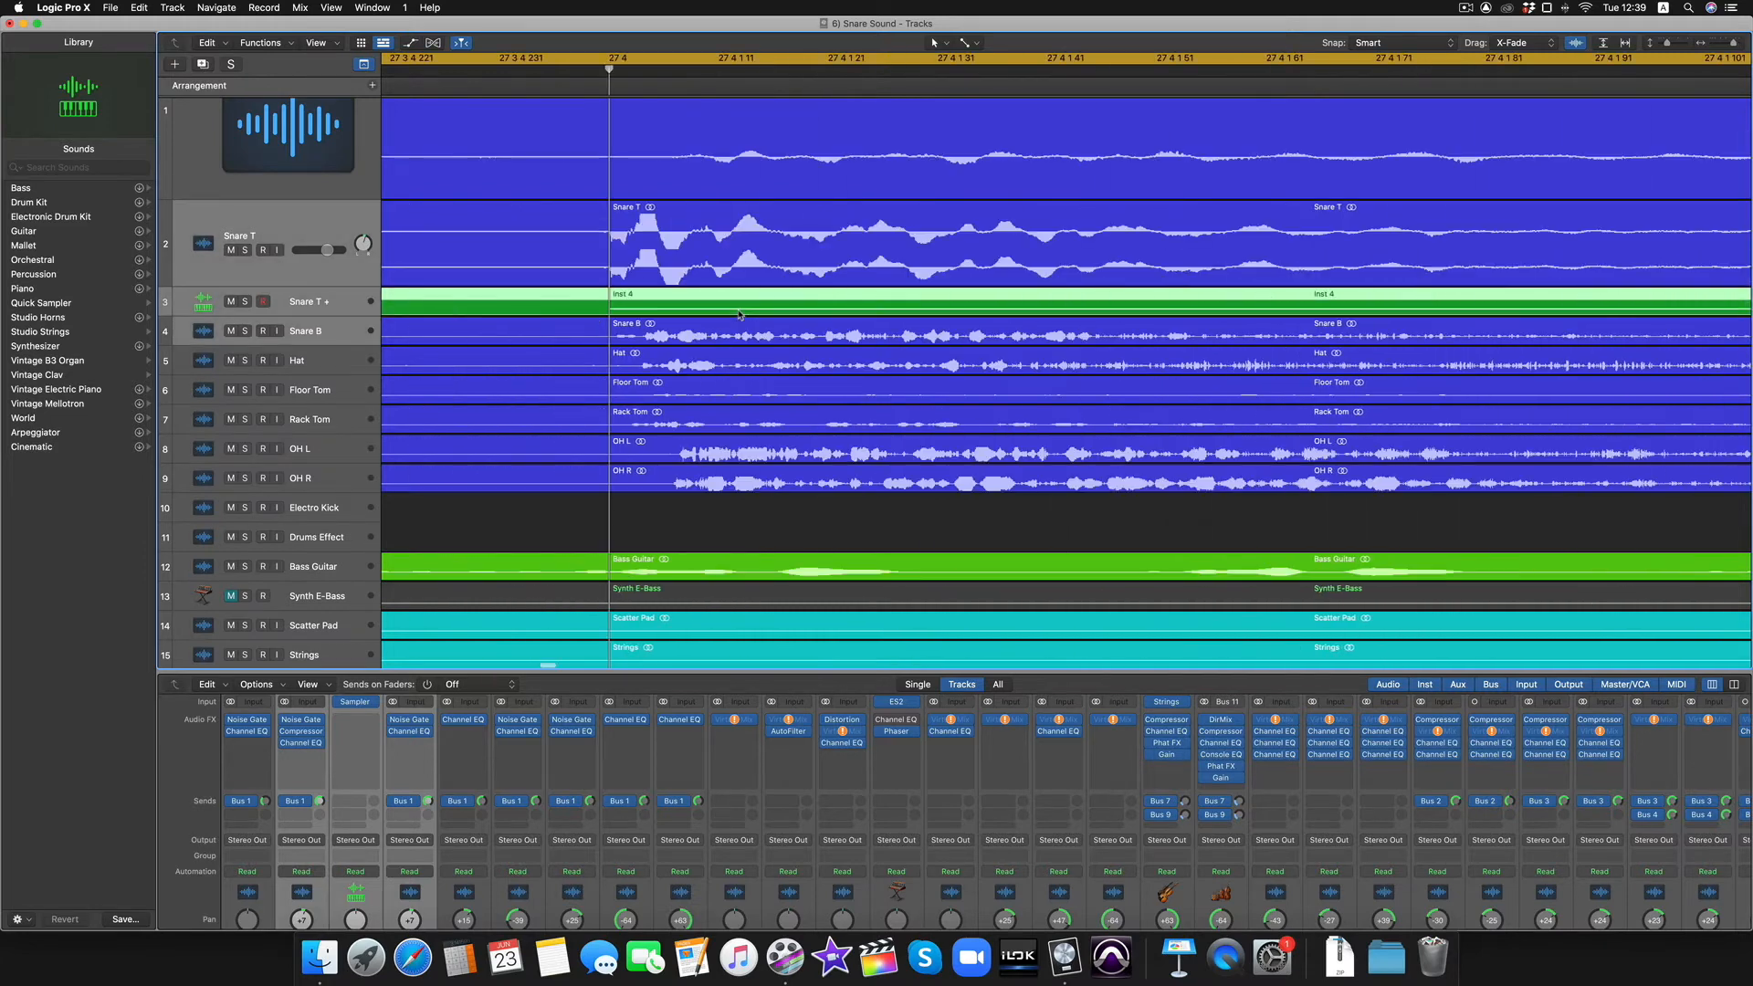
{"action": "scroll", "coordinate": [741, 313], "scroll_direction": "left", "scroll_amount": 15}
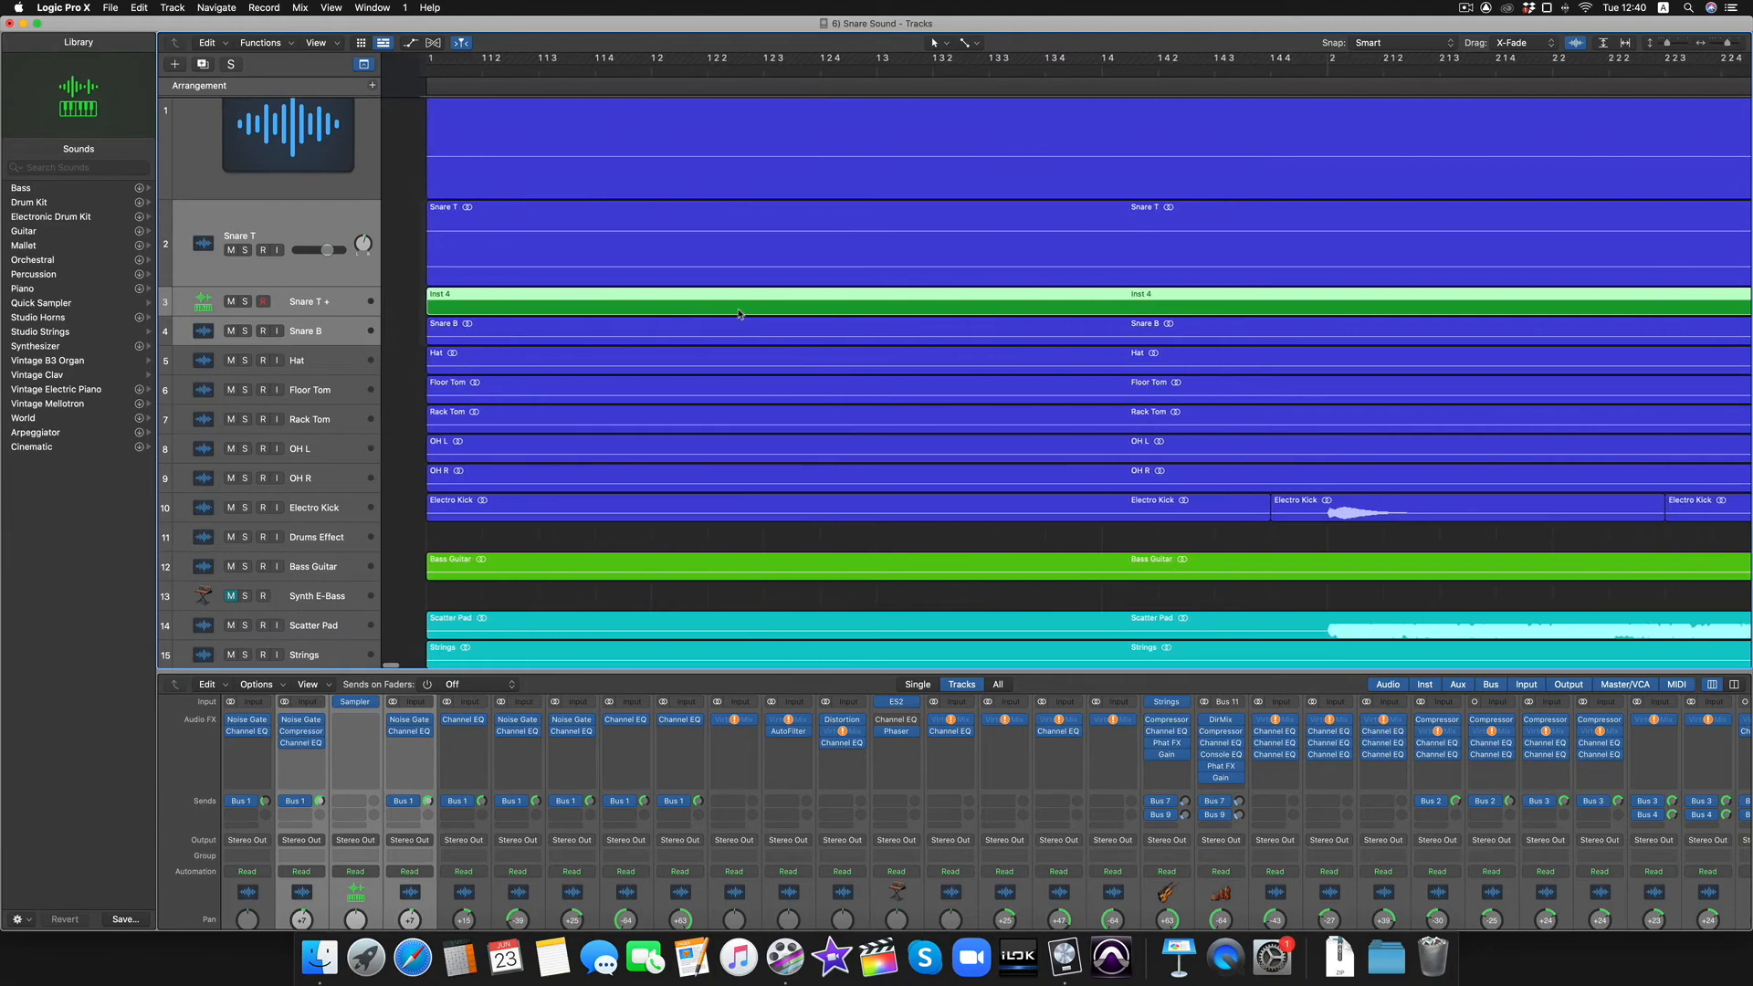
{"action": "left_click_drag", "start_coordinate": [391, 305], "coordinate": [471, 305]}
{"action": "scroll", "coordinate": [471, 304], "scroll_direction": "right", "scroll_amount": 15}
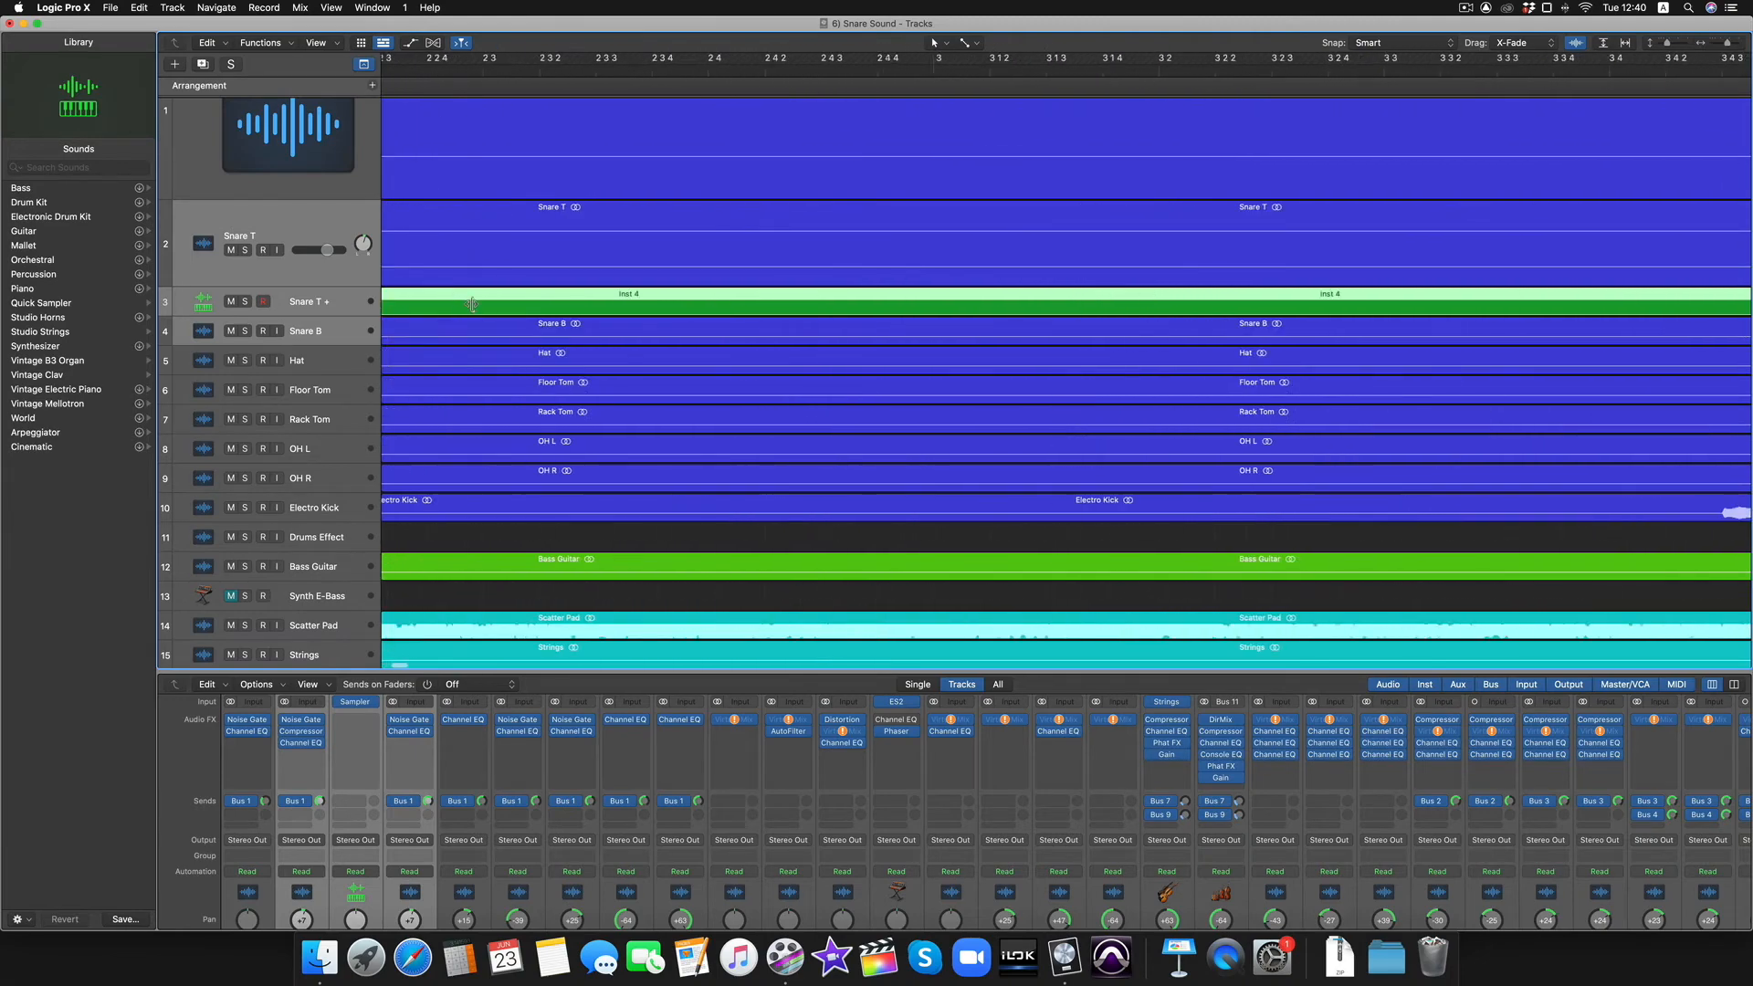
{"action": "scroll", "coordinate": [471, 304], "scroll_direction": "right", "scroll_amount": 20}
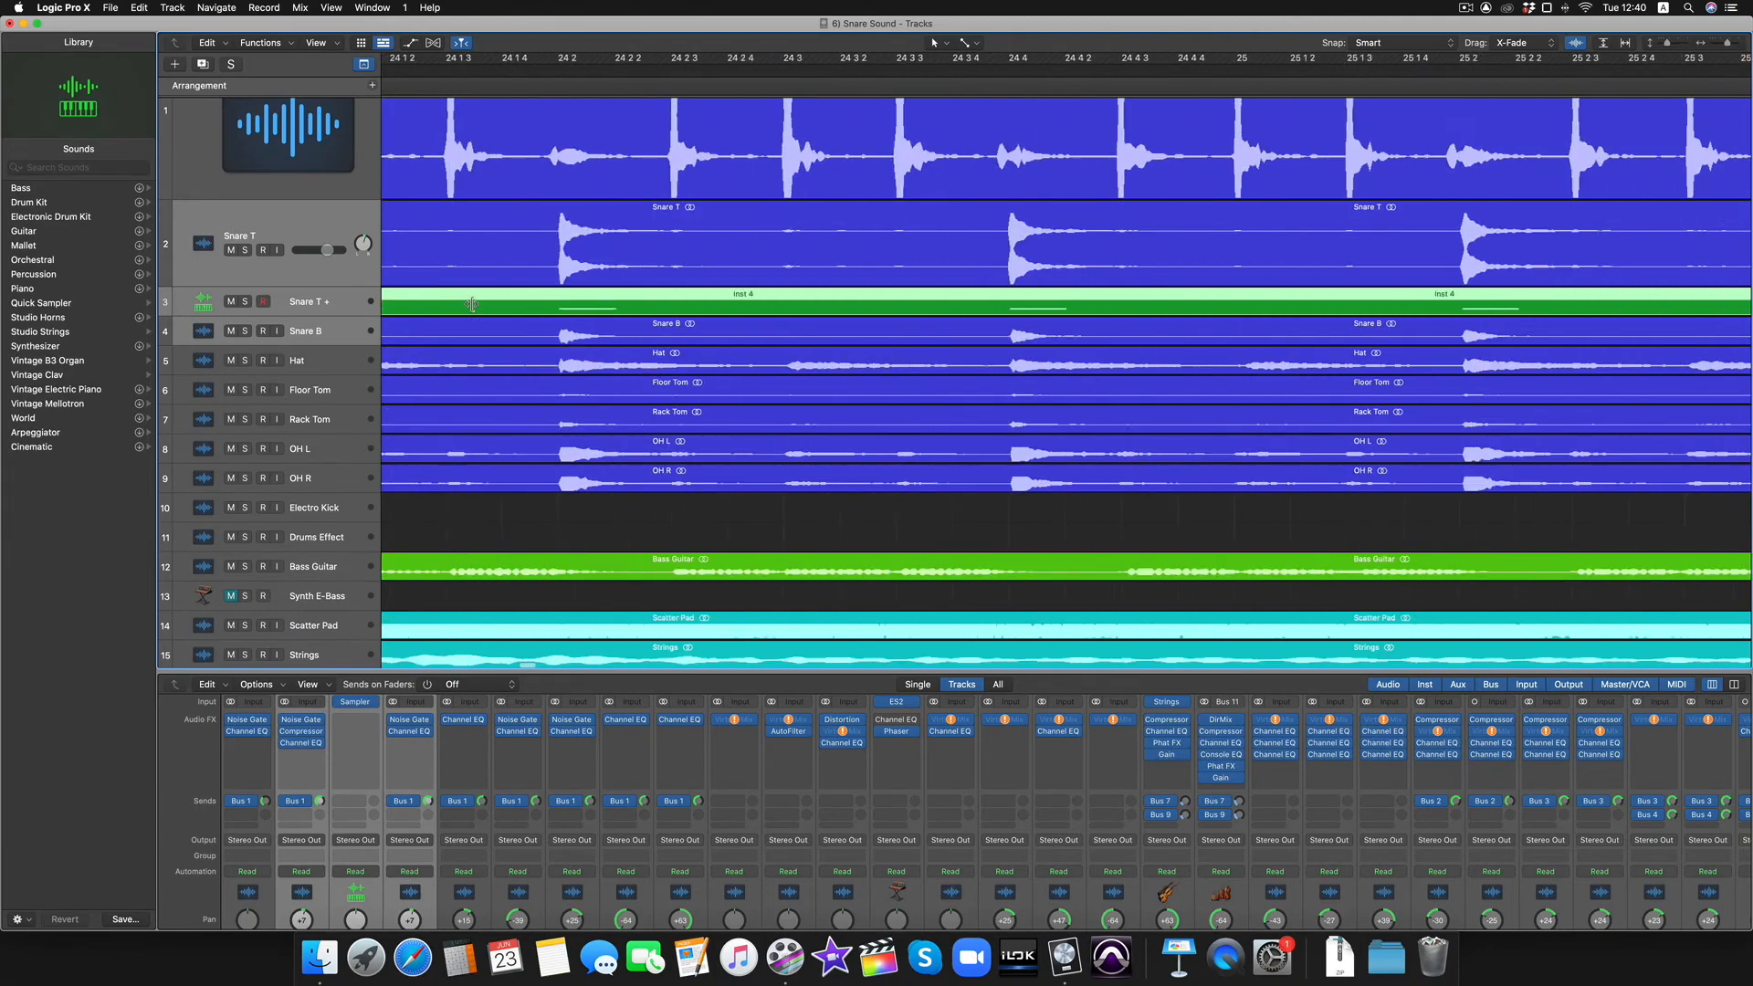
Step: Shift the Inst 4 trigger region slightly earlier against the Snare T hit at 27 2
{"action": "scroll", "coordinate": [471, 304], "scroll_direction": "left", "scroll_amount": 5}
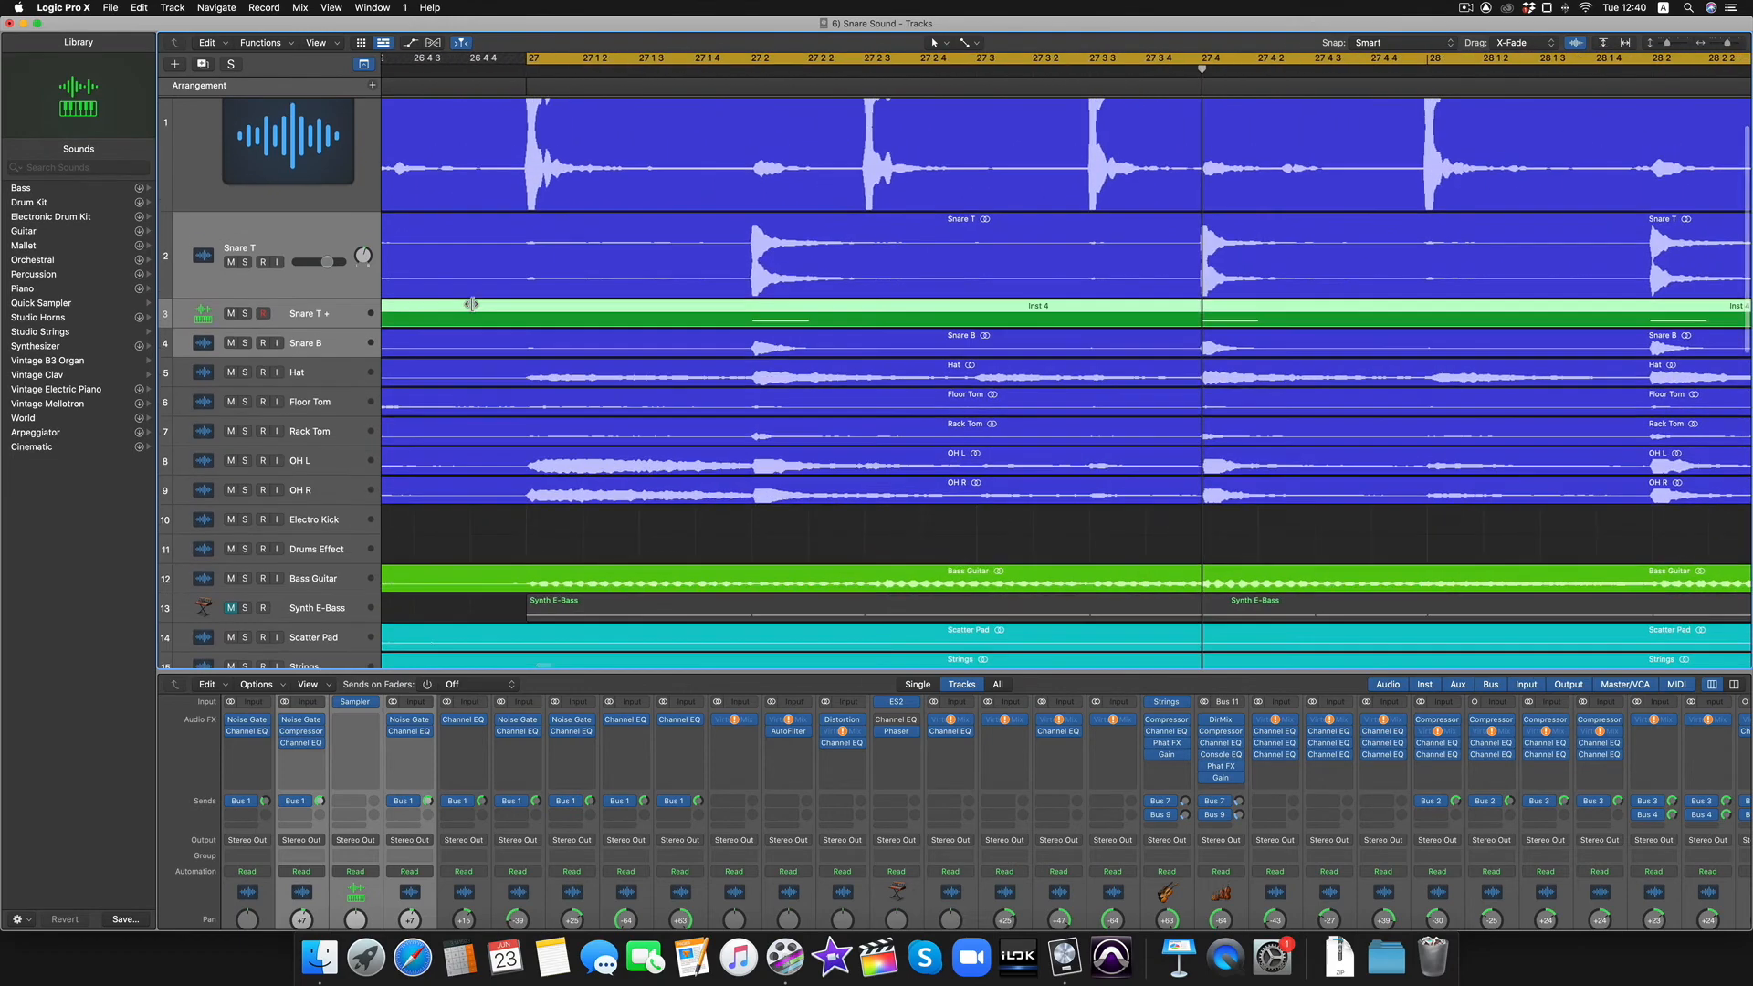
{"action": "left_click", "coordinate": [721, 74]}
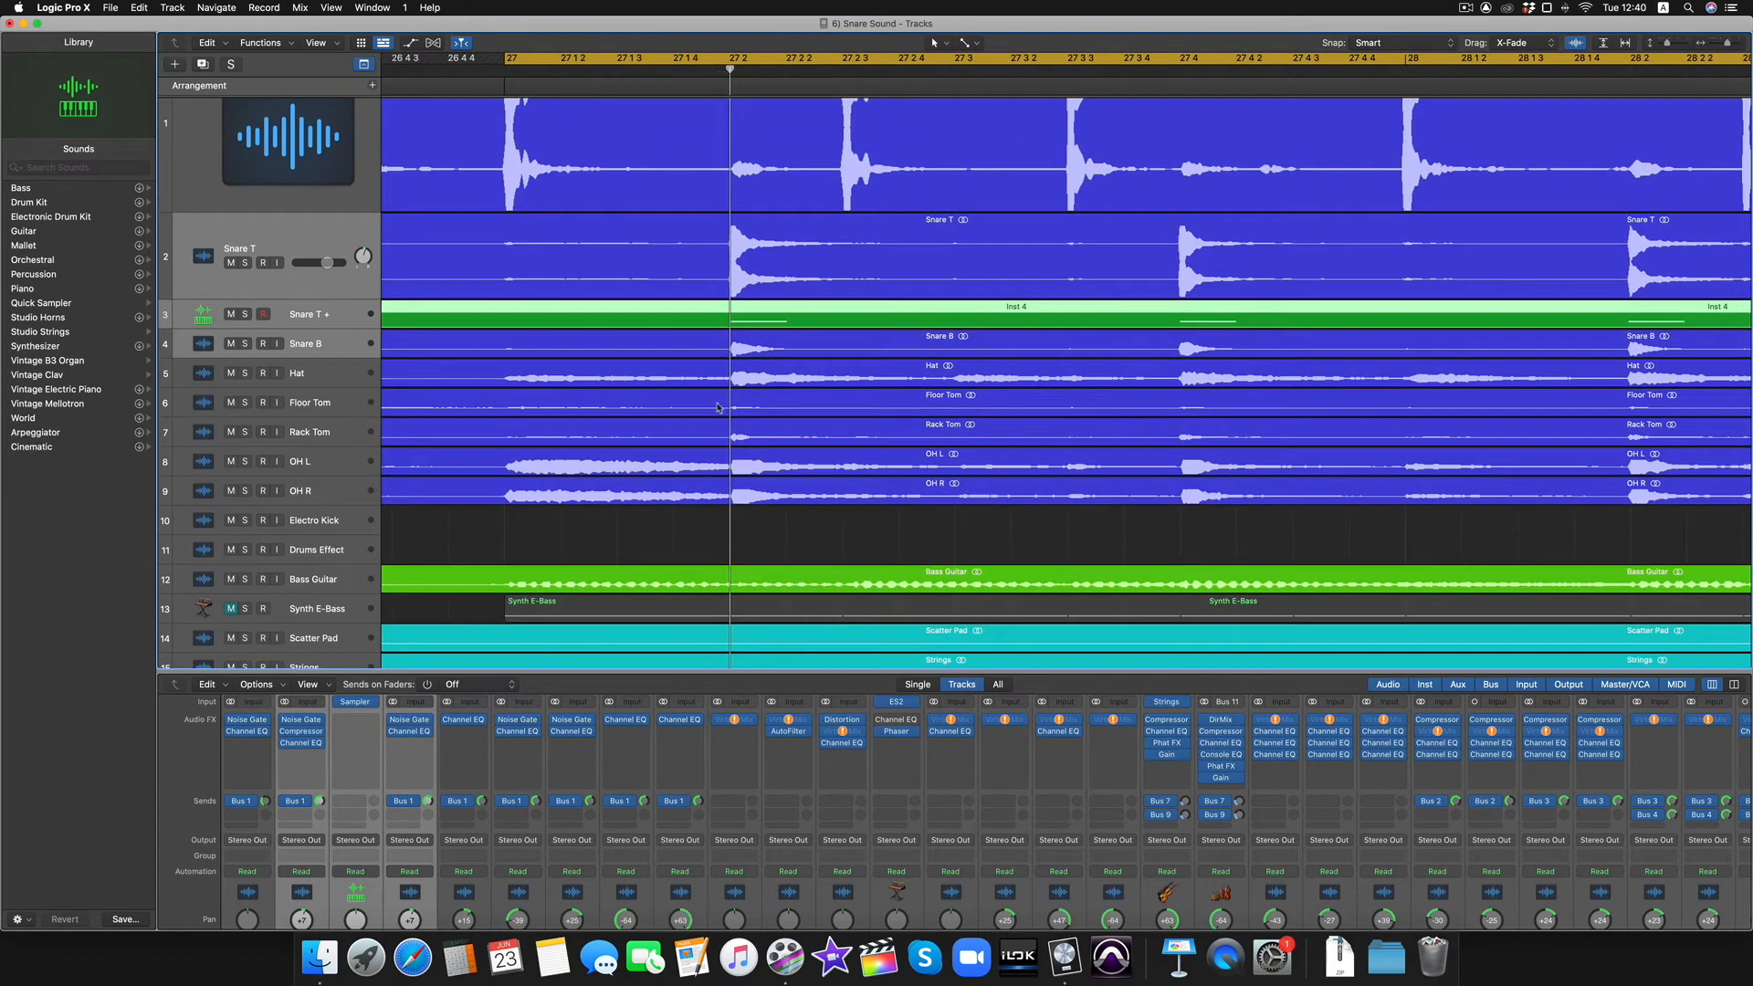
{"action": "key", "text": "super+Right"}
{"action": "key", "text": "super+Right"}
{"action": "key", "text": "super+Right"}
{"action": "key", "text": "super+Right"}
{"action": "key", "text": "super+Right"}
{"action": "scroll", "coordinate": [741, 285], "scroll_direction": "right", "scroll_amount": 3}
{"action": "left_click_drag", "start_coordinate": [1049, 326], "coordinate": [1020, 327]}
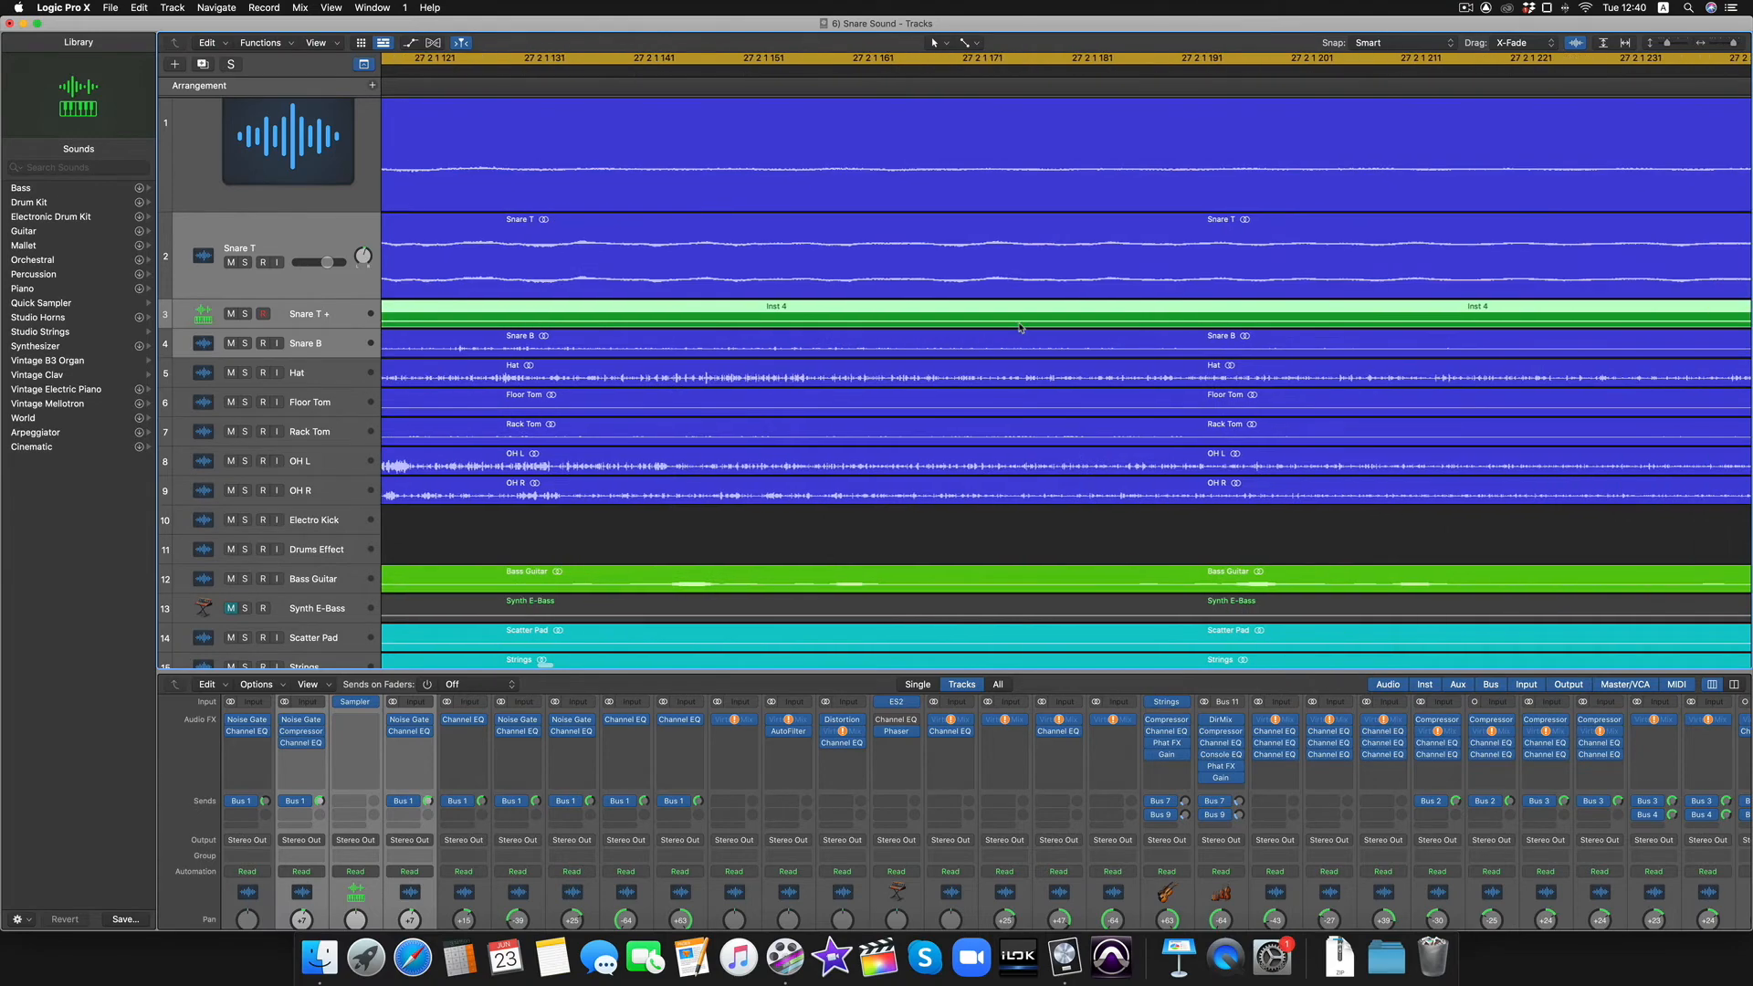
Step: Examine the alignment of the trigger note with the Snare T hit just before 30 4 3
{"action": "key", "text": "super+Left"}
{"action": "key", "text": "super+Left"}
{"action": "key", "text": "super+Left"}
{"action": "key", "text": "super+Left"}
{"action": "key", "text": "super+Left"}
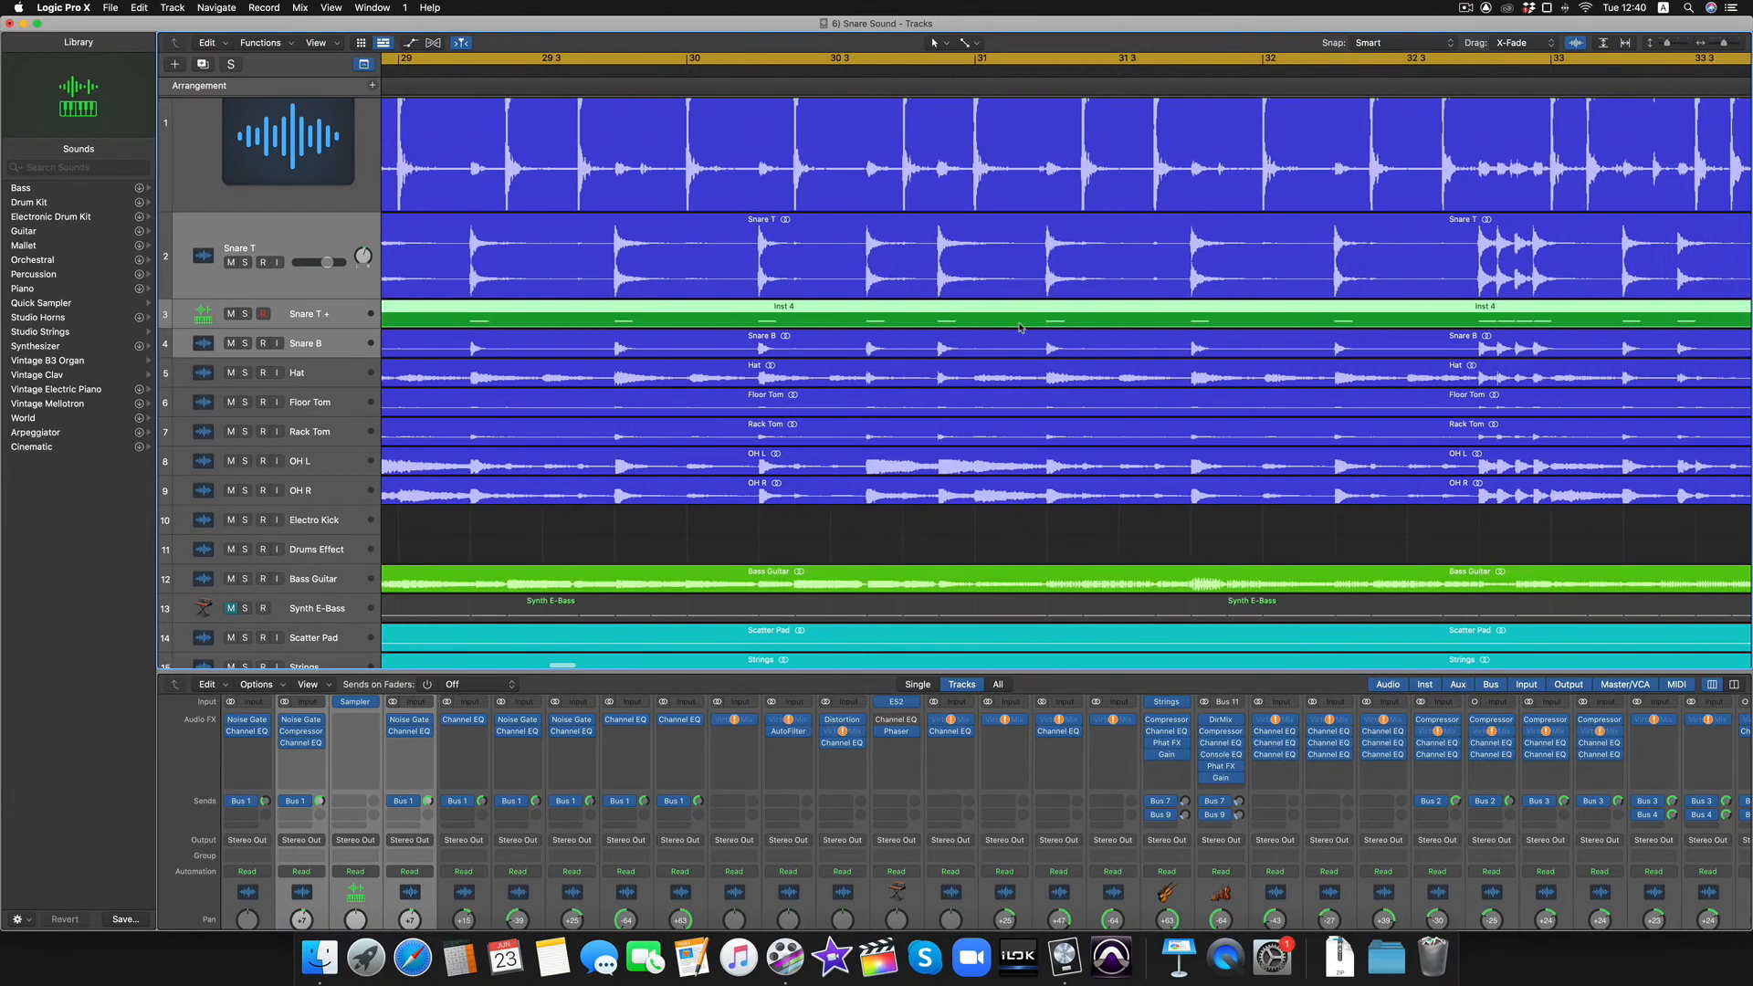
{"action": "left_click", "coordinate": [934, 71]}
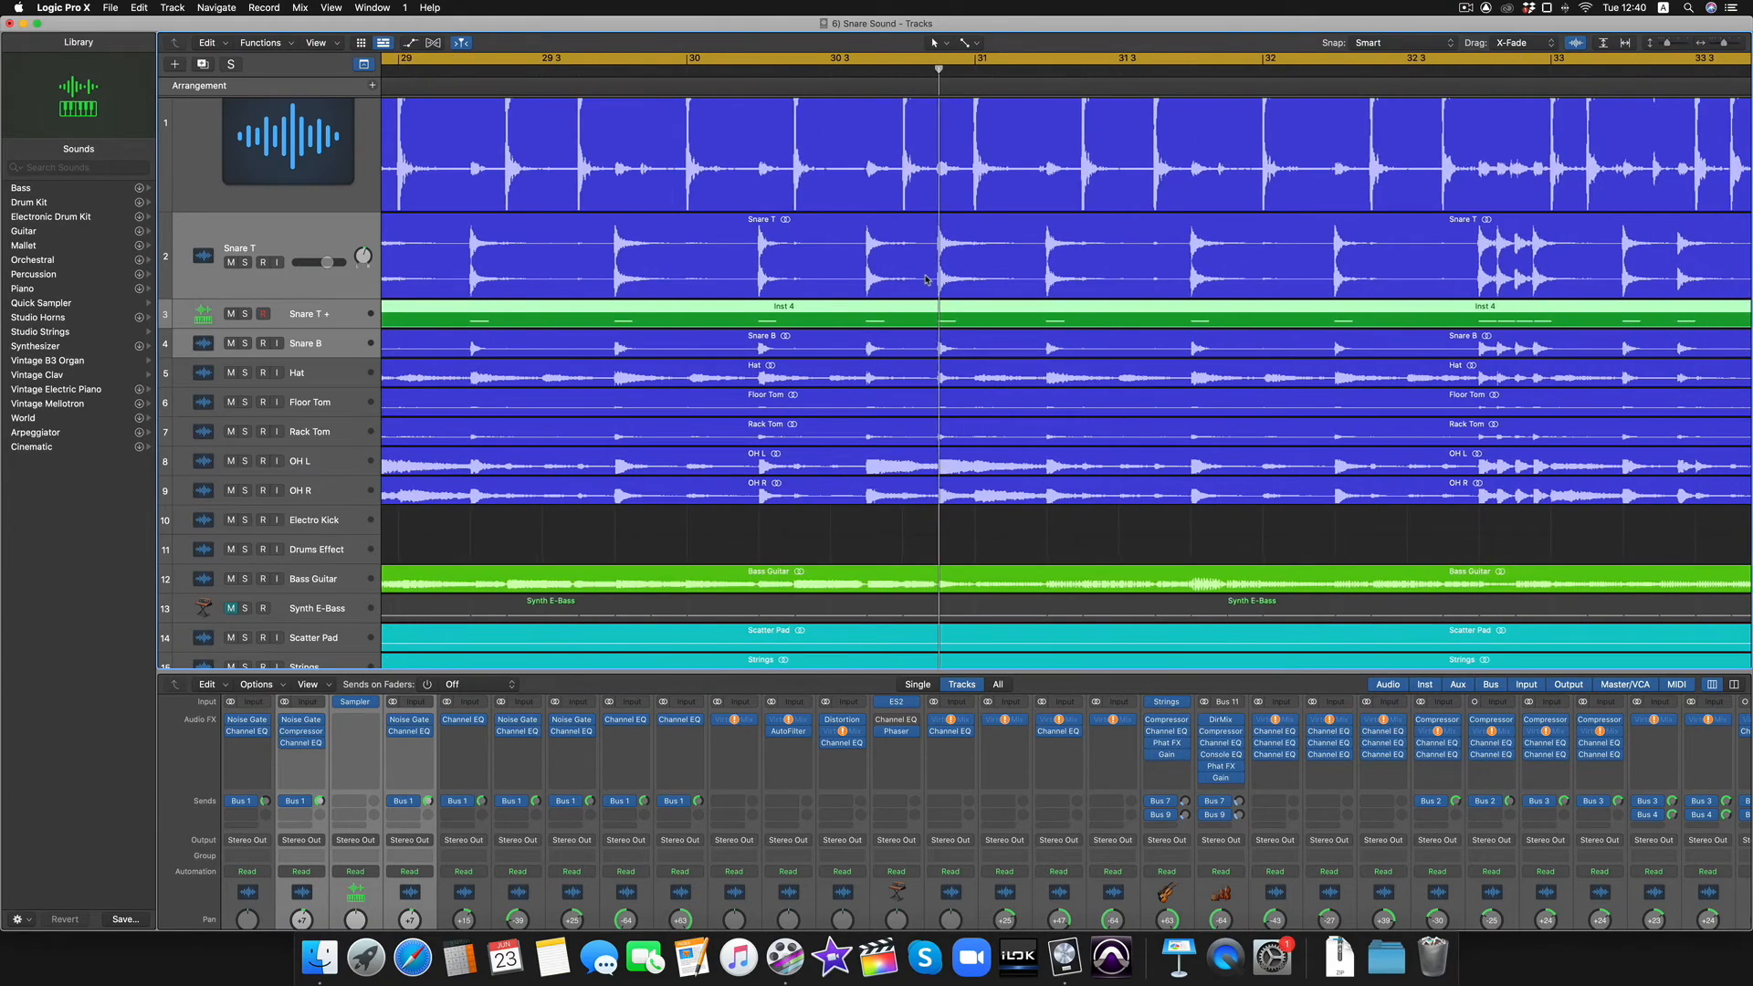
{"action": "key", "text": "super+Right"}
{"action": "key", "text": "super+Right"}
{"action": "key", "text": "super+Right"}
{"action": "key", "text": "super+Right"}
{"action": "key", "text": "super+Right"}
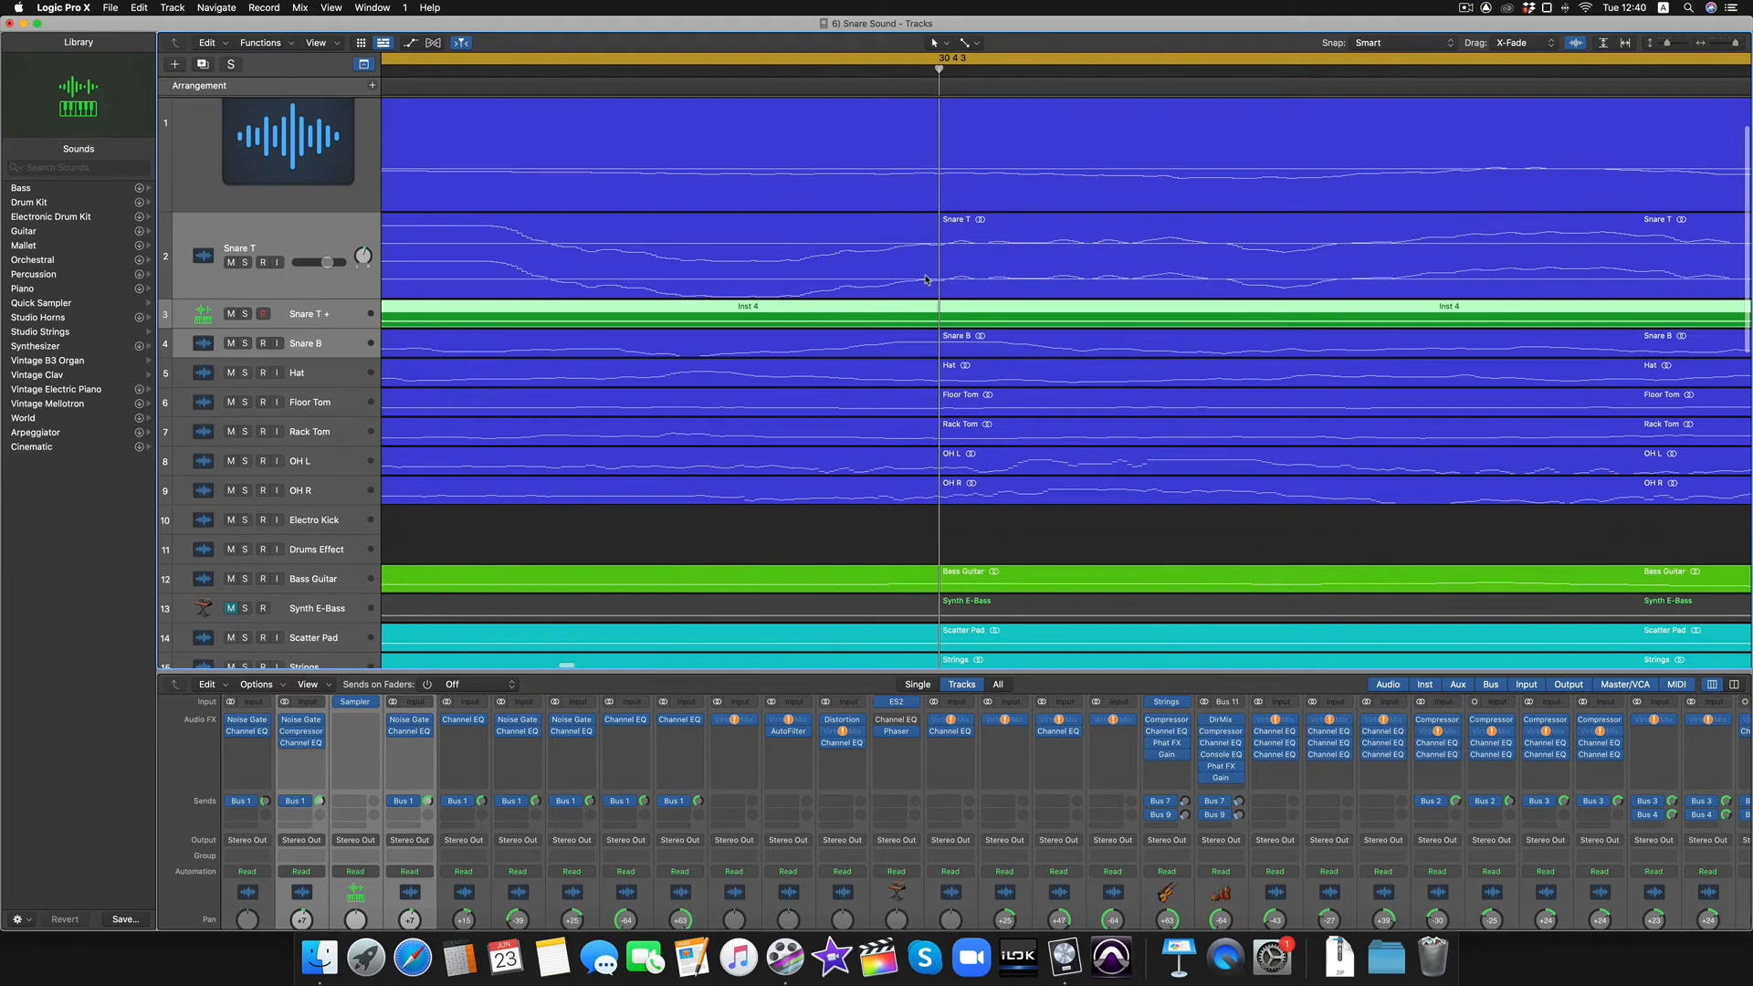
{"action": "key", "text": "super+Left"}
{"action": "key", "text": "super+Left"}
{"action": "key", "text": "super+Left"}
{"action": "key", "text": "super+Left"}
{"action": "key", "text": "super+Left"}
{"action": "key", "text": "super+Left"}
{"action": "key", "text": "super+Left"}
{"action": "key", "text": "super+Left"}
{"action": "key", "text": "super+Right"}
{"action": "key", "text": "super+Right"}
{"action": "key", "text": "super+Right"}
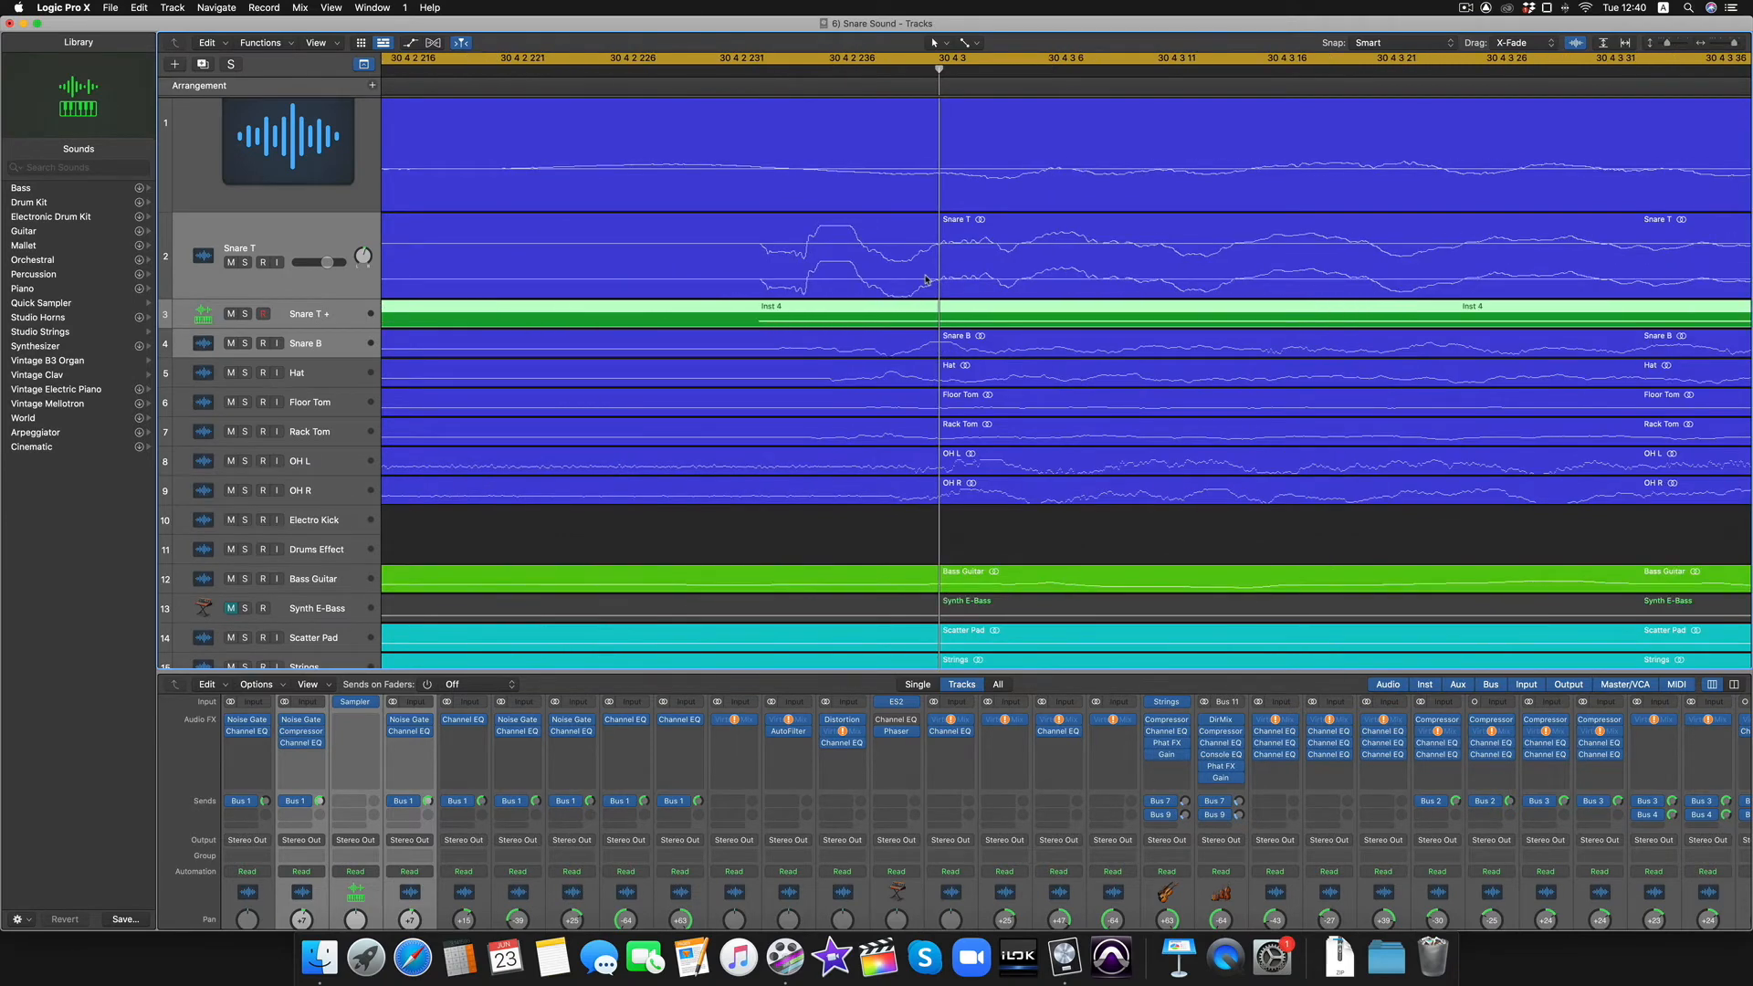
{"action": "key", "text": "super+Left"}
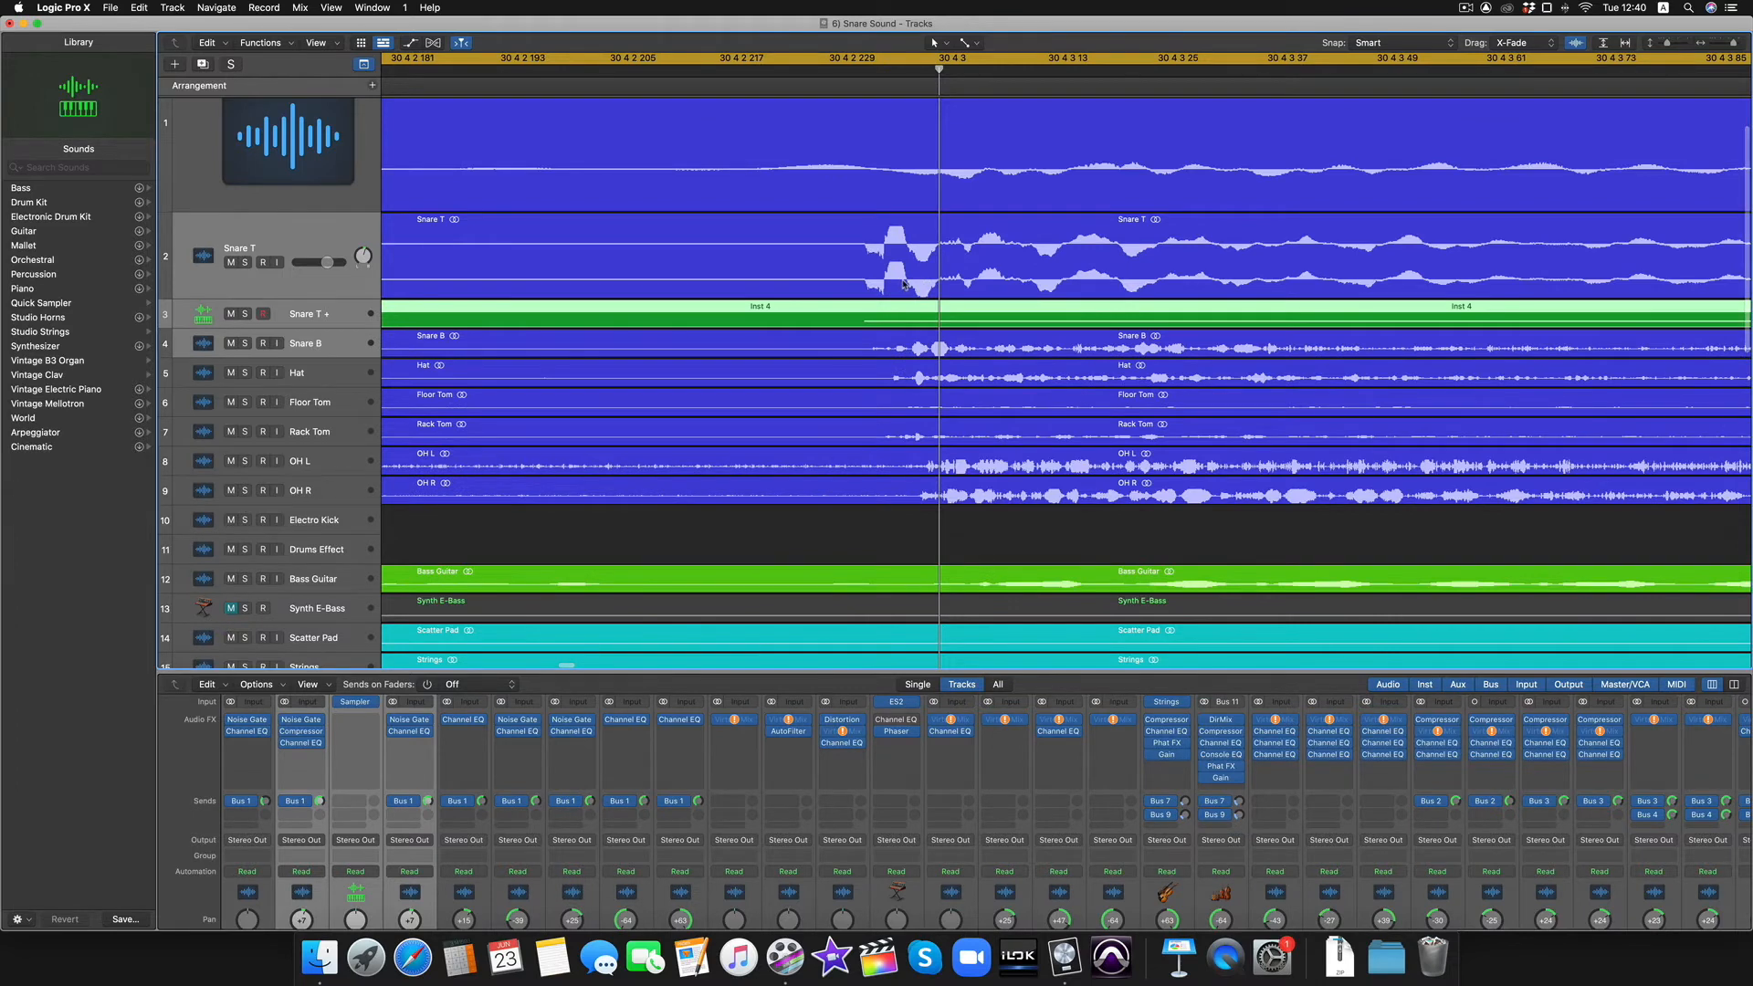
{"action": "key", "text": "super+Left"}
{"action": "key", "text": "super+Left"}
{"action": "key", "text": "super+Left"}
Step: Load the SoCal drum kit onto the trigger track
{"action": "scroll", "coordinate": [389, 819], "scroll_direction": "down", "scroll_amount": 3}
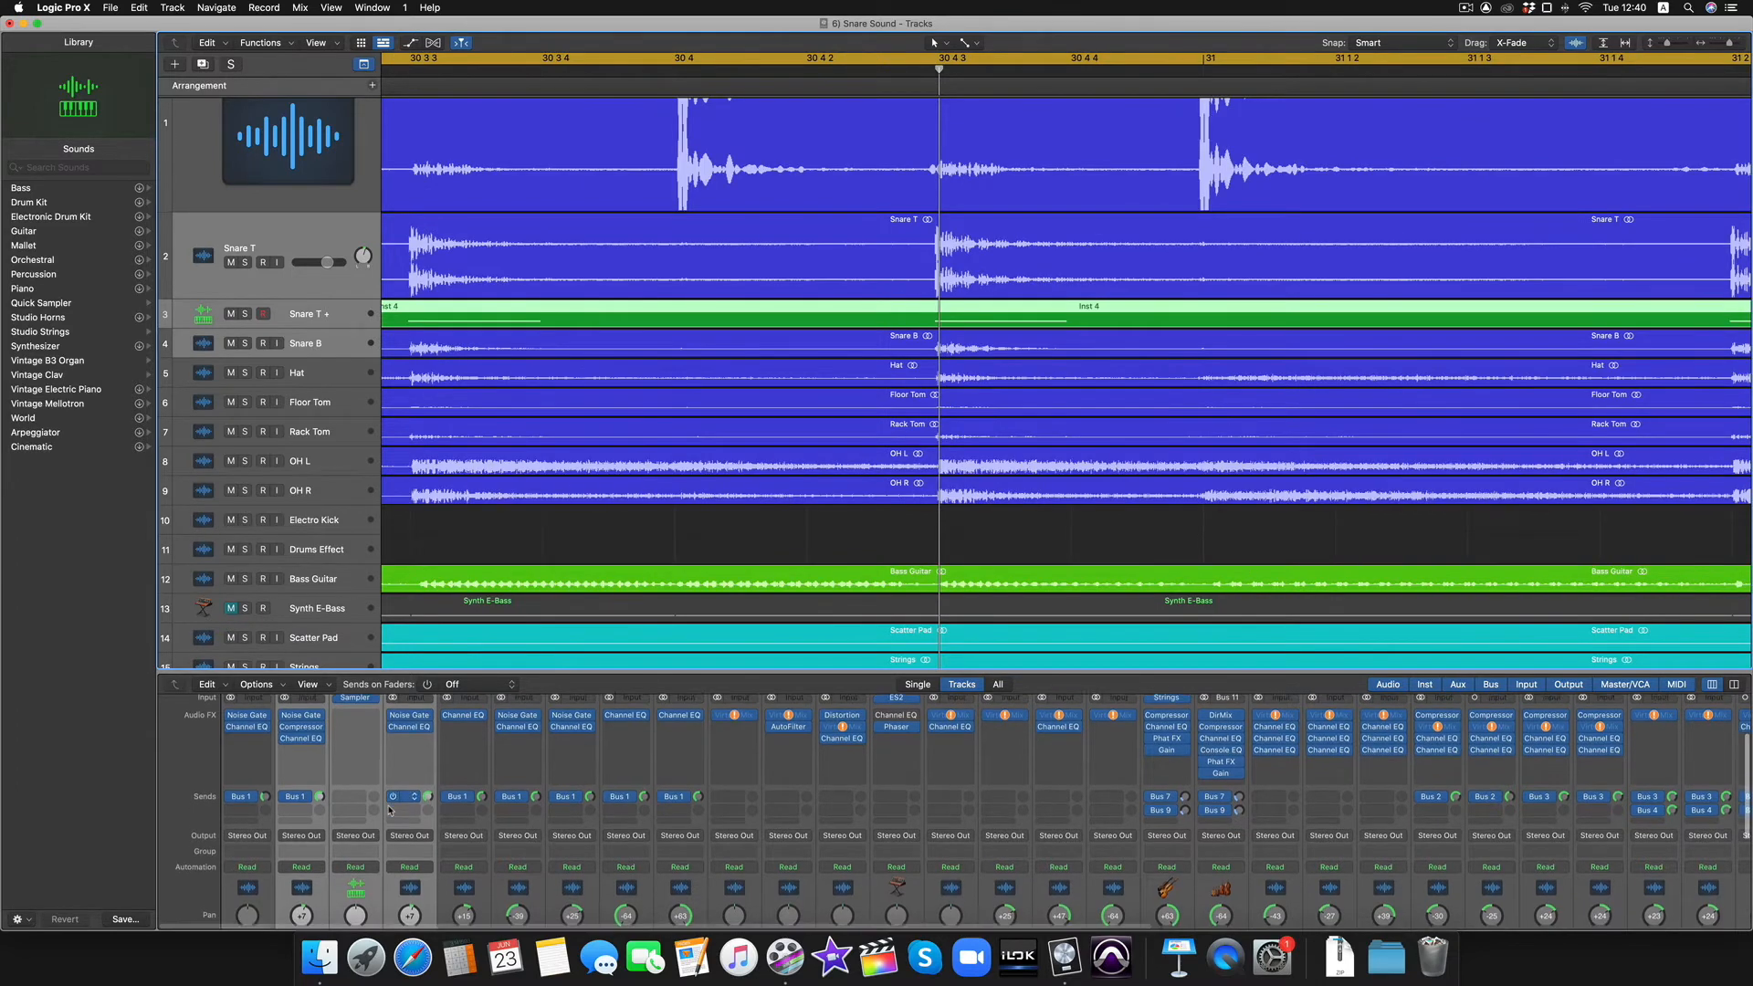
{"action": "left_click", "coordinate": [31, 203]}
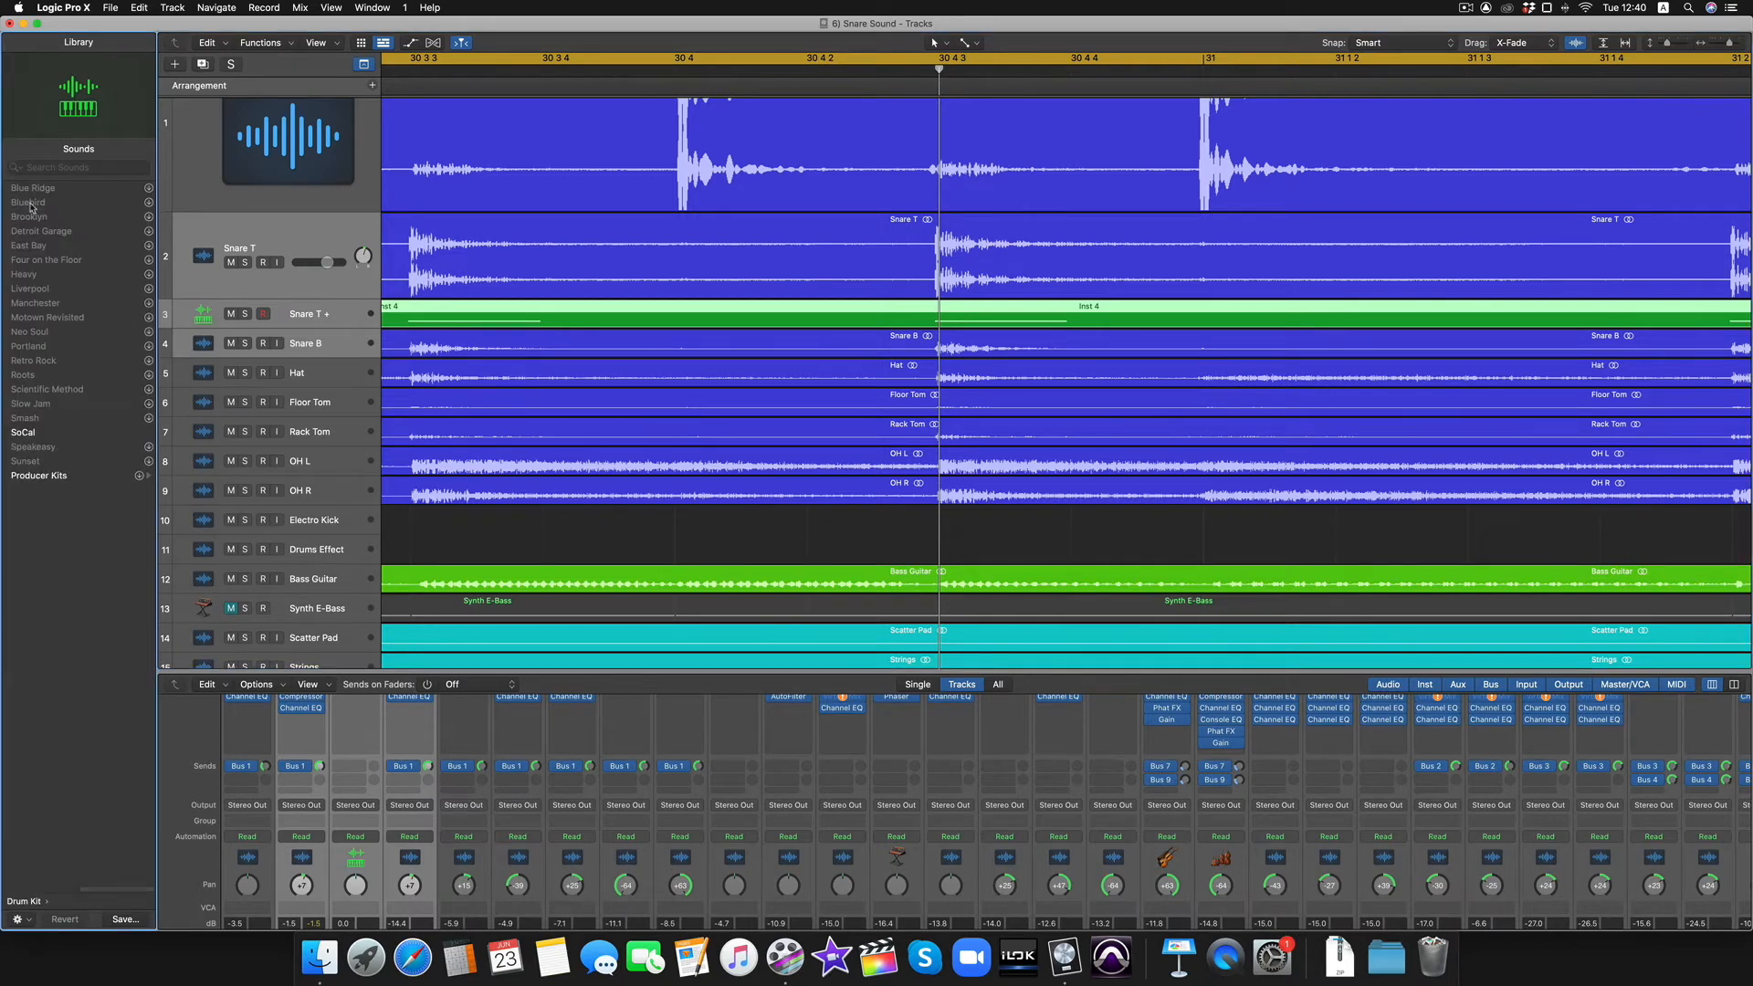
{"action": "left_click", "coordinate": [35, 434]}
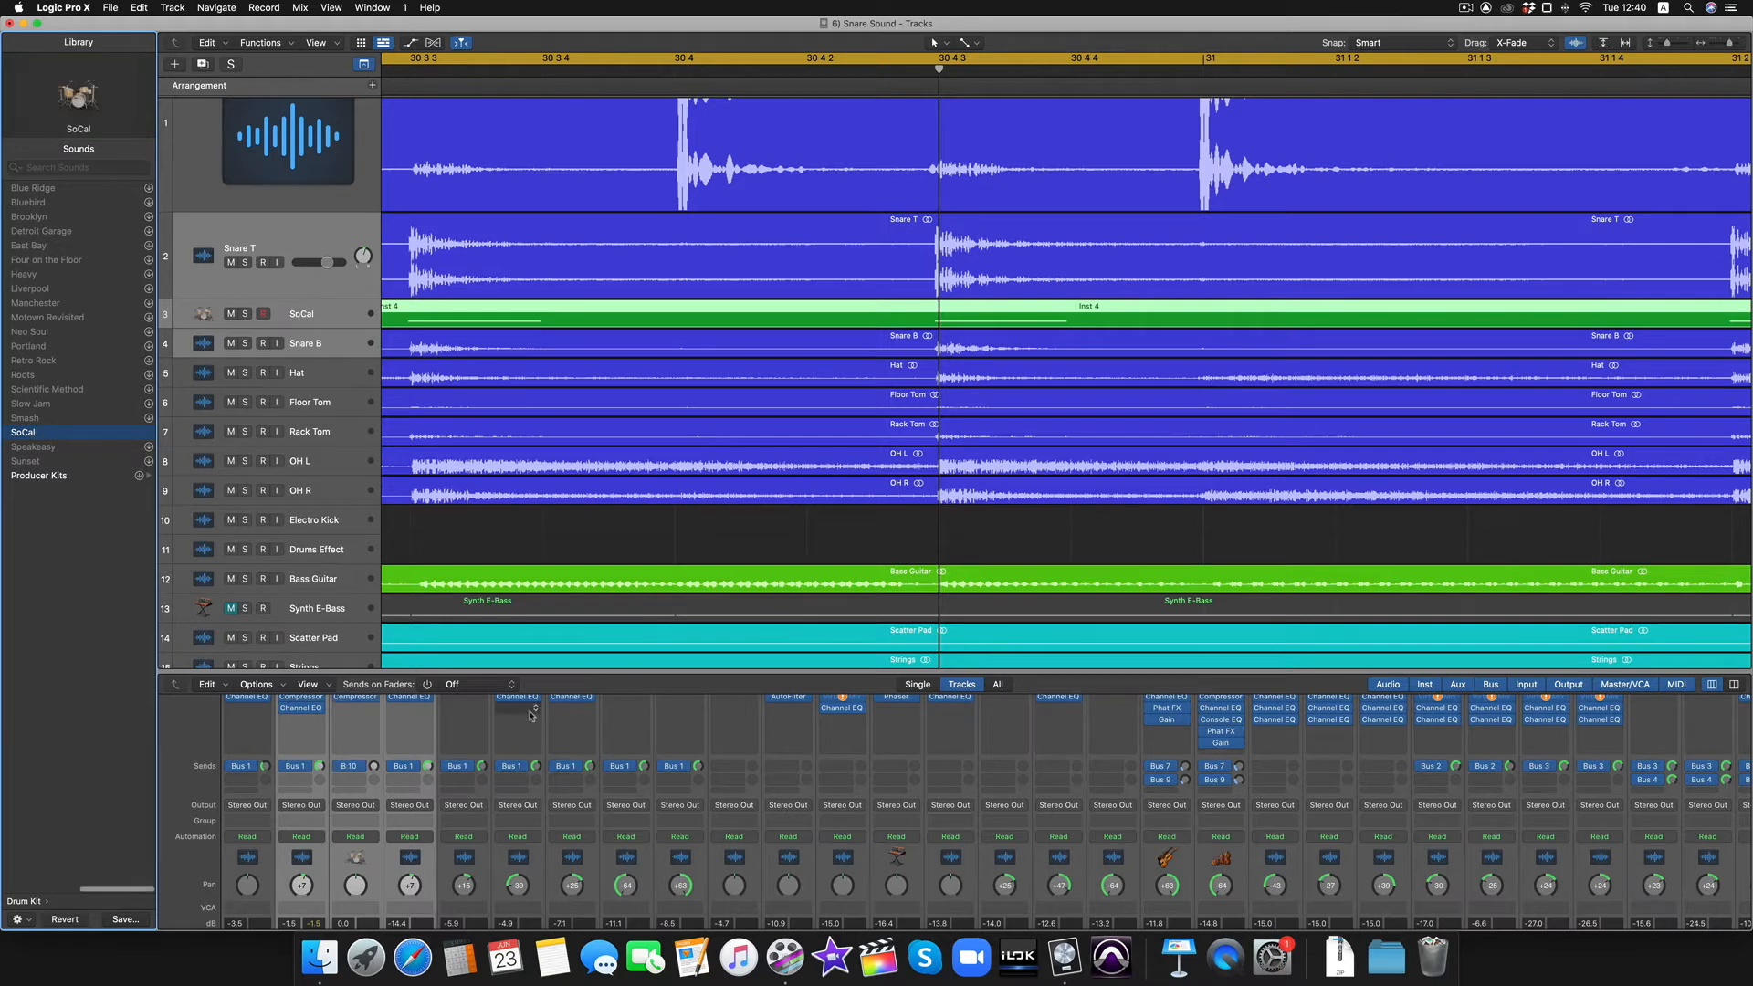
Step: Solo the Snare T and SoCal tracks without Snare B and play them back together
{"action": "scroll", "coordinate": [347, 907], "scroll_direction": "down", "scroll_amount": 5}
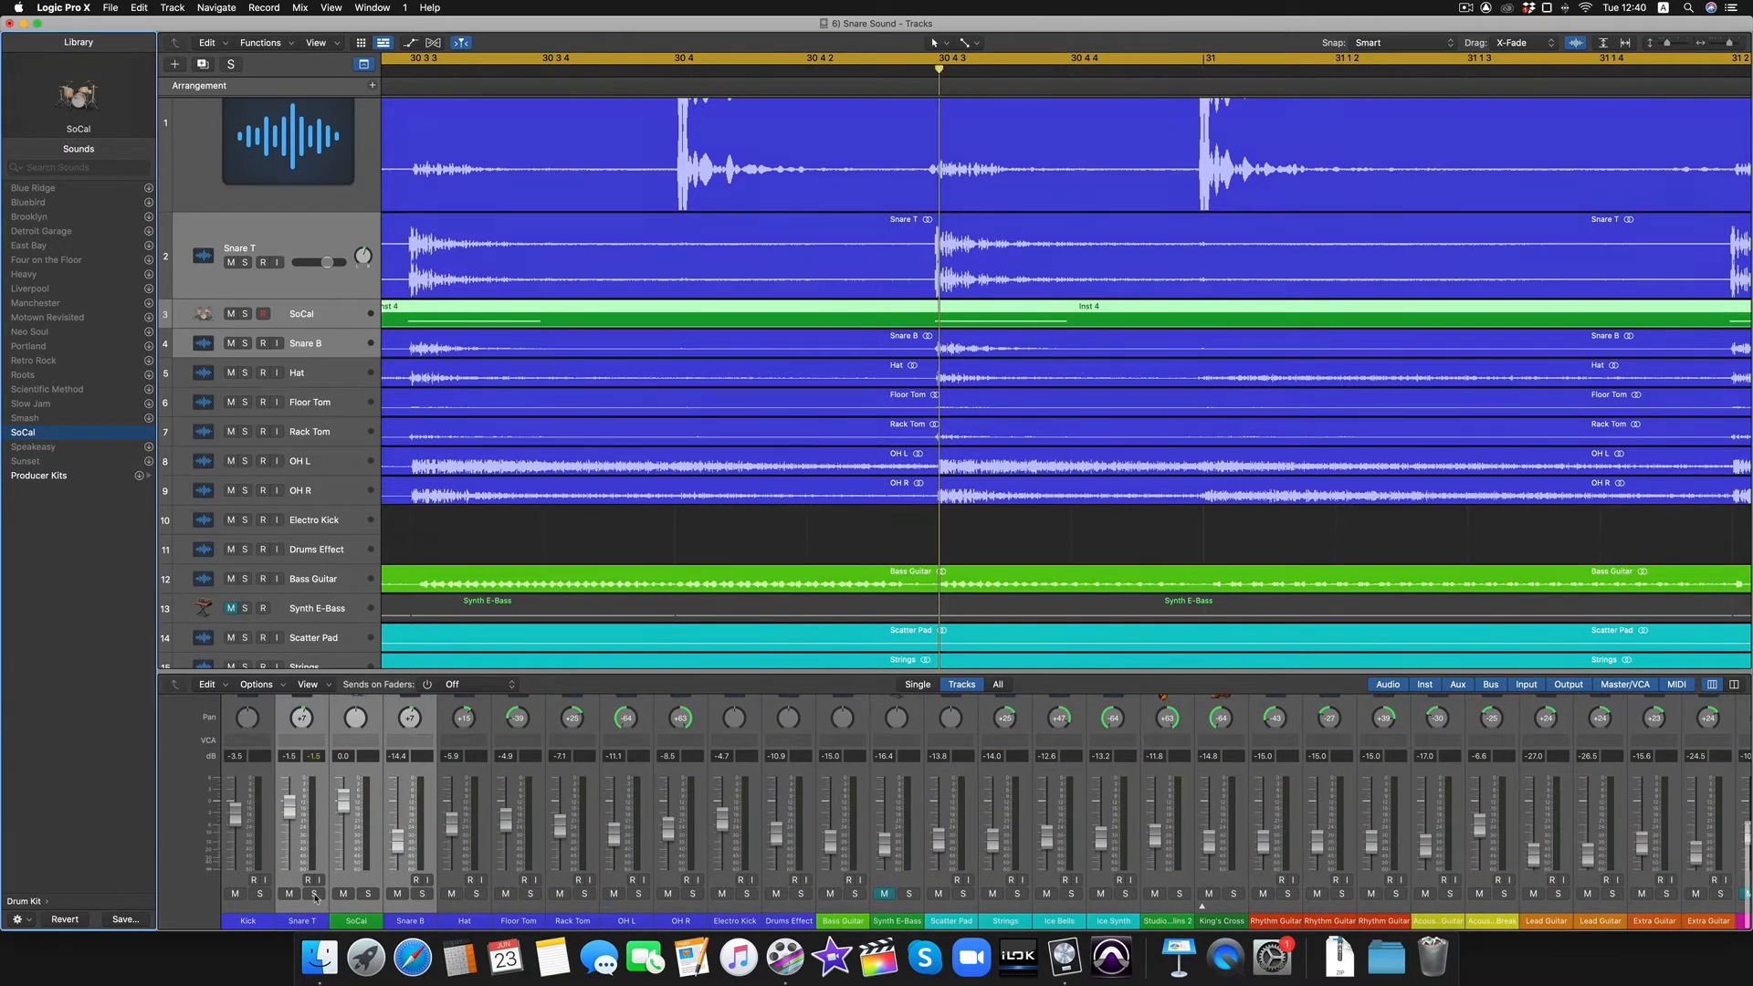
{"action": "left_click", "coordinate": [315, 894]}
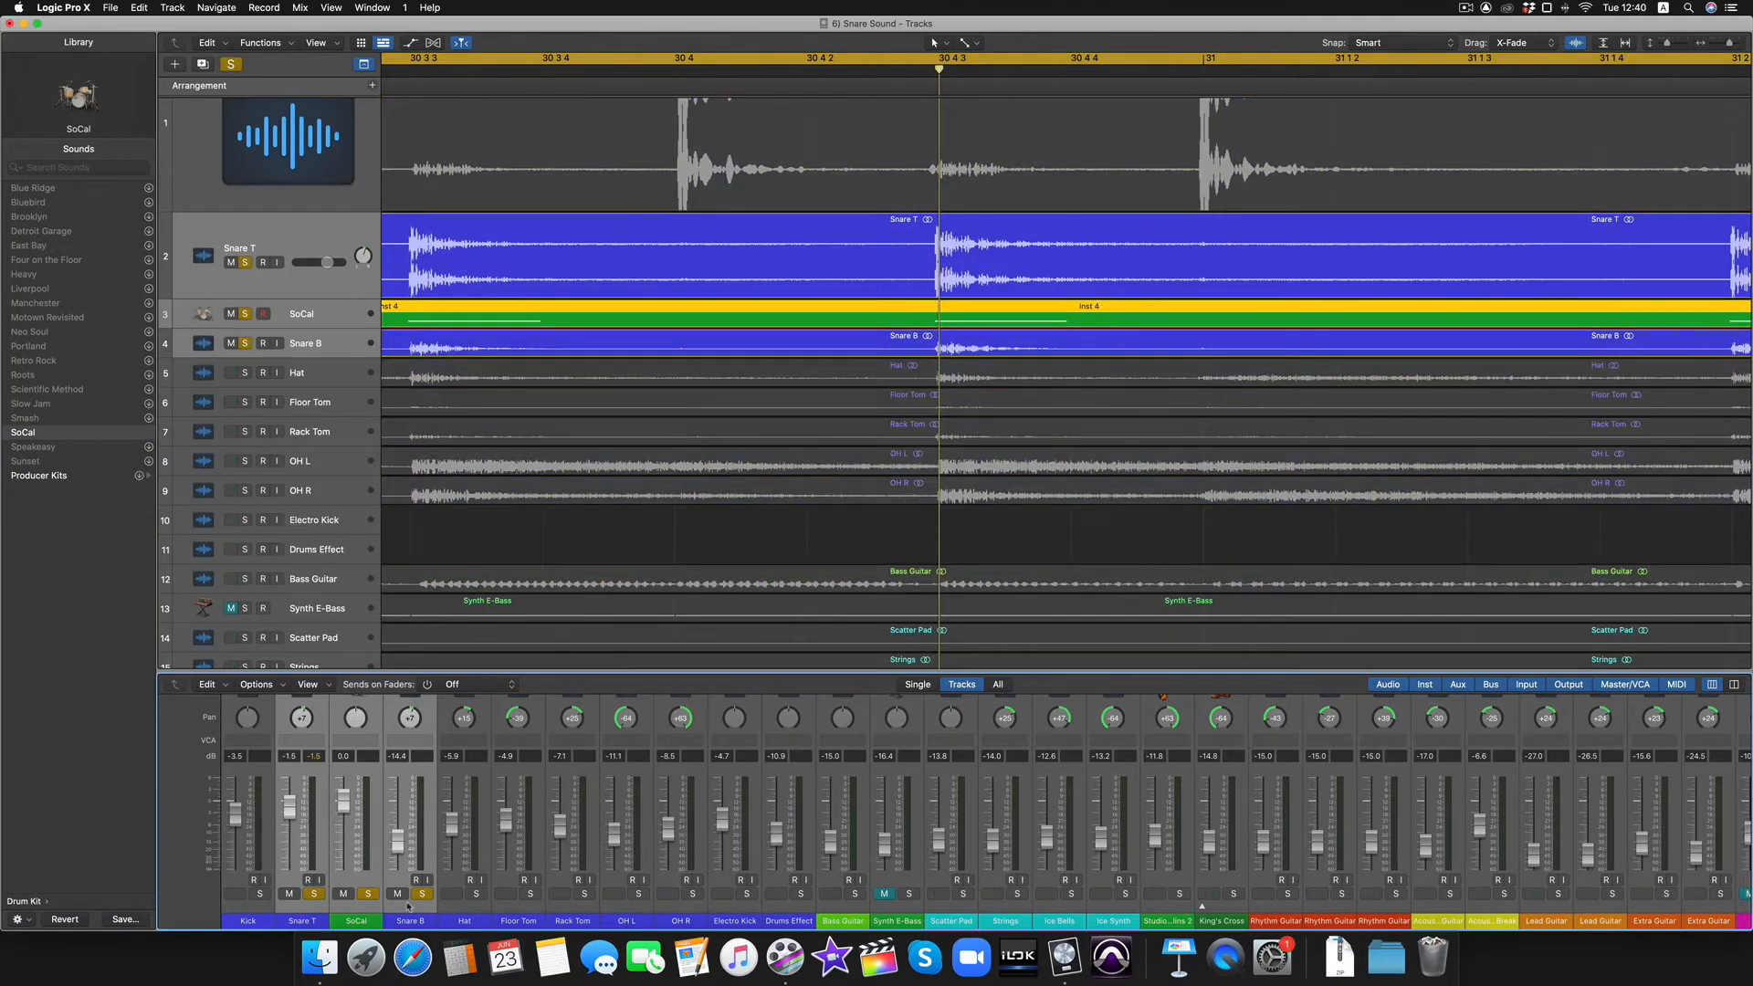
{"action": "left_click", "coordinate": [425, 859]}
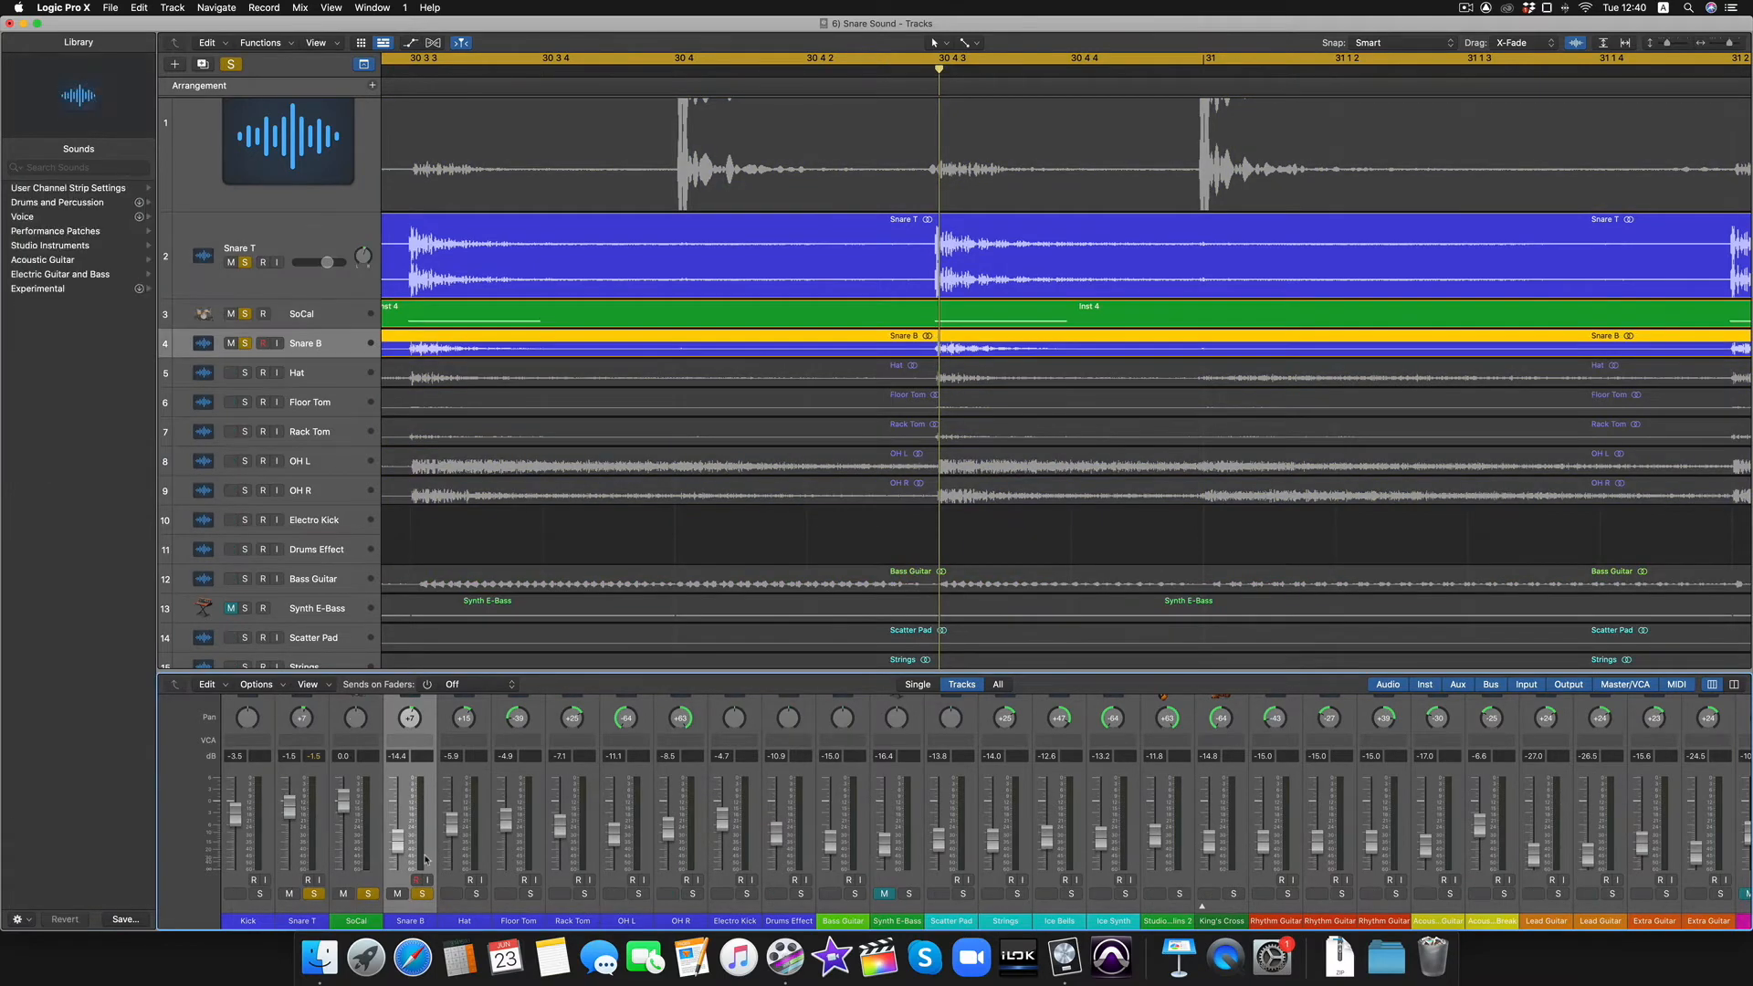
{"action": "left_click", "coordinate": [421, 893]}
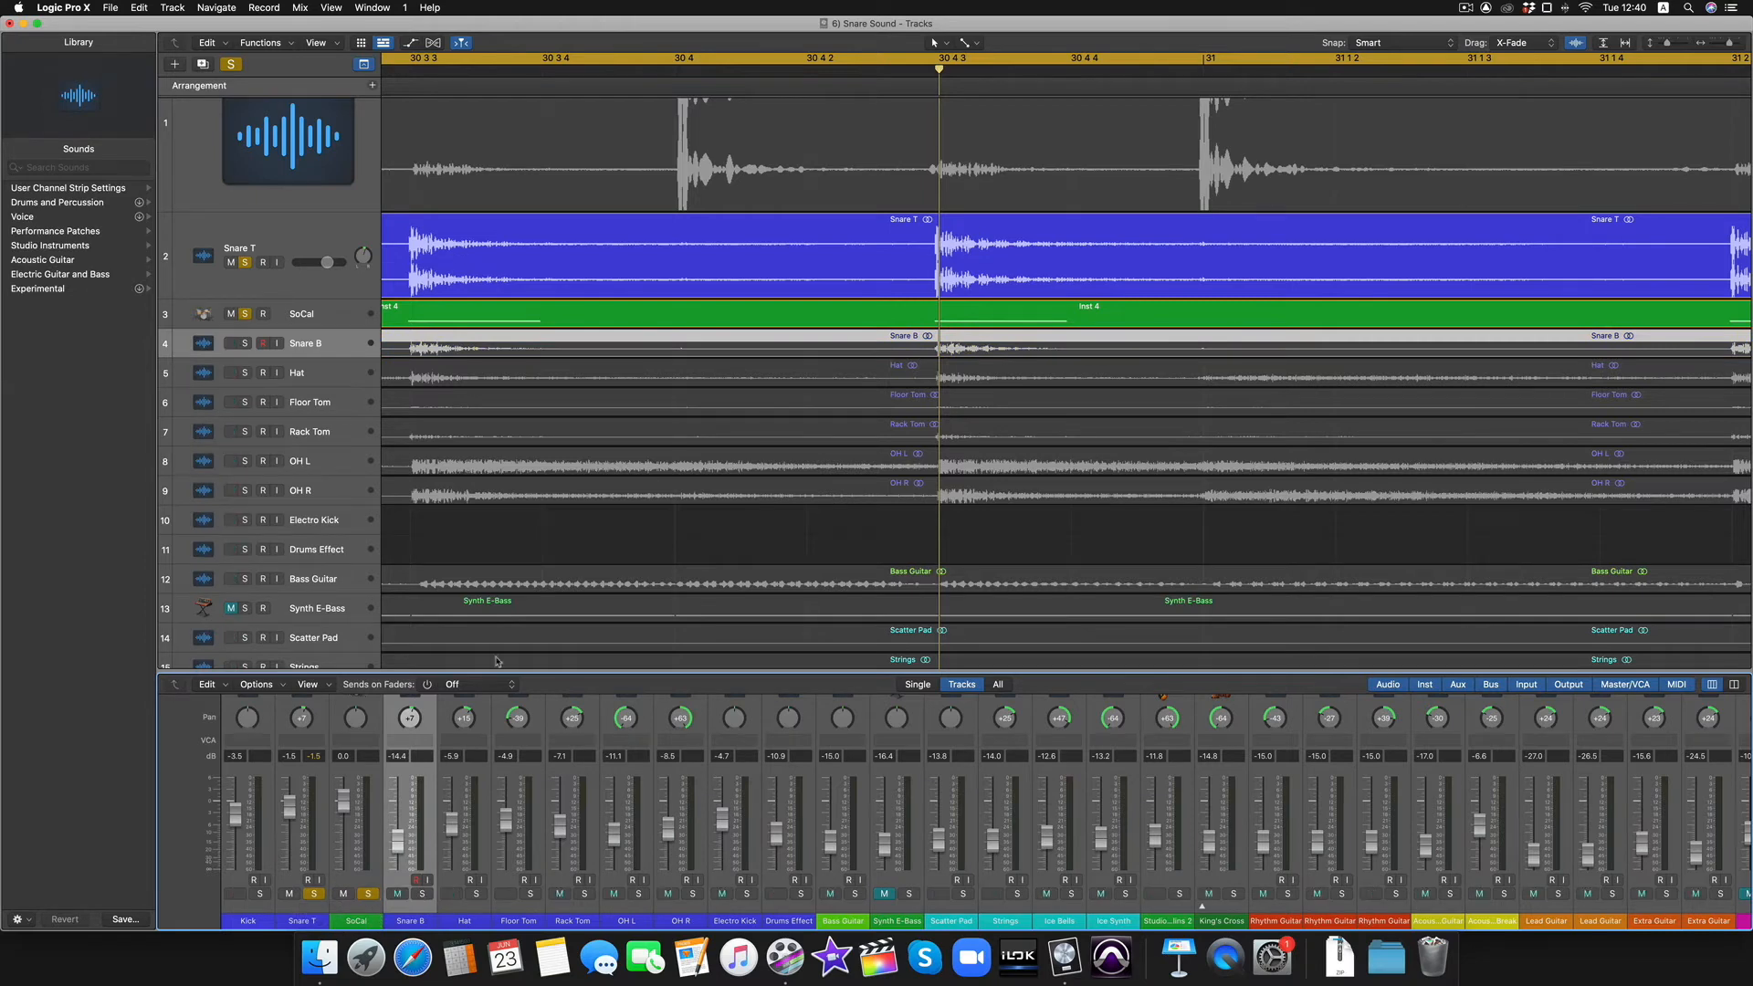
{"action": "scroll", "coordinate": [539, 298], "scroll_direction": "up", "scroll_amount": 1}
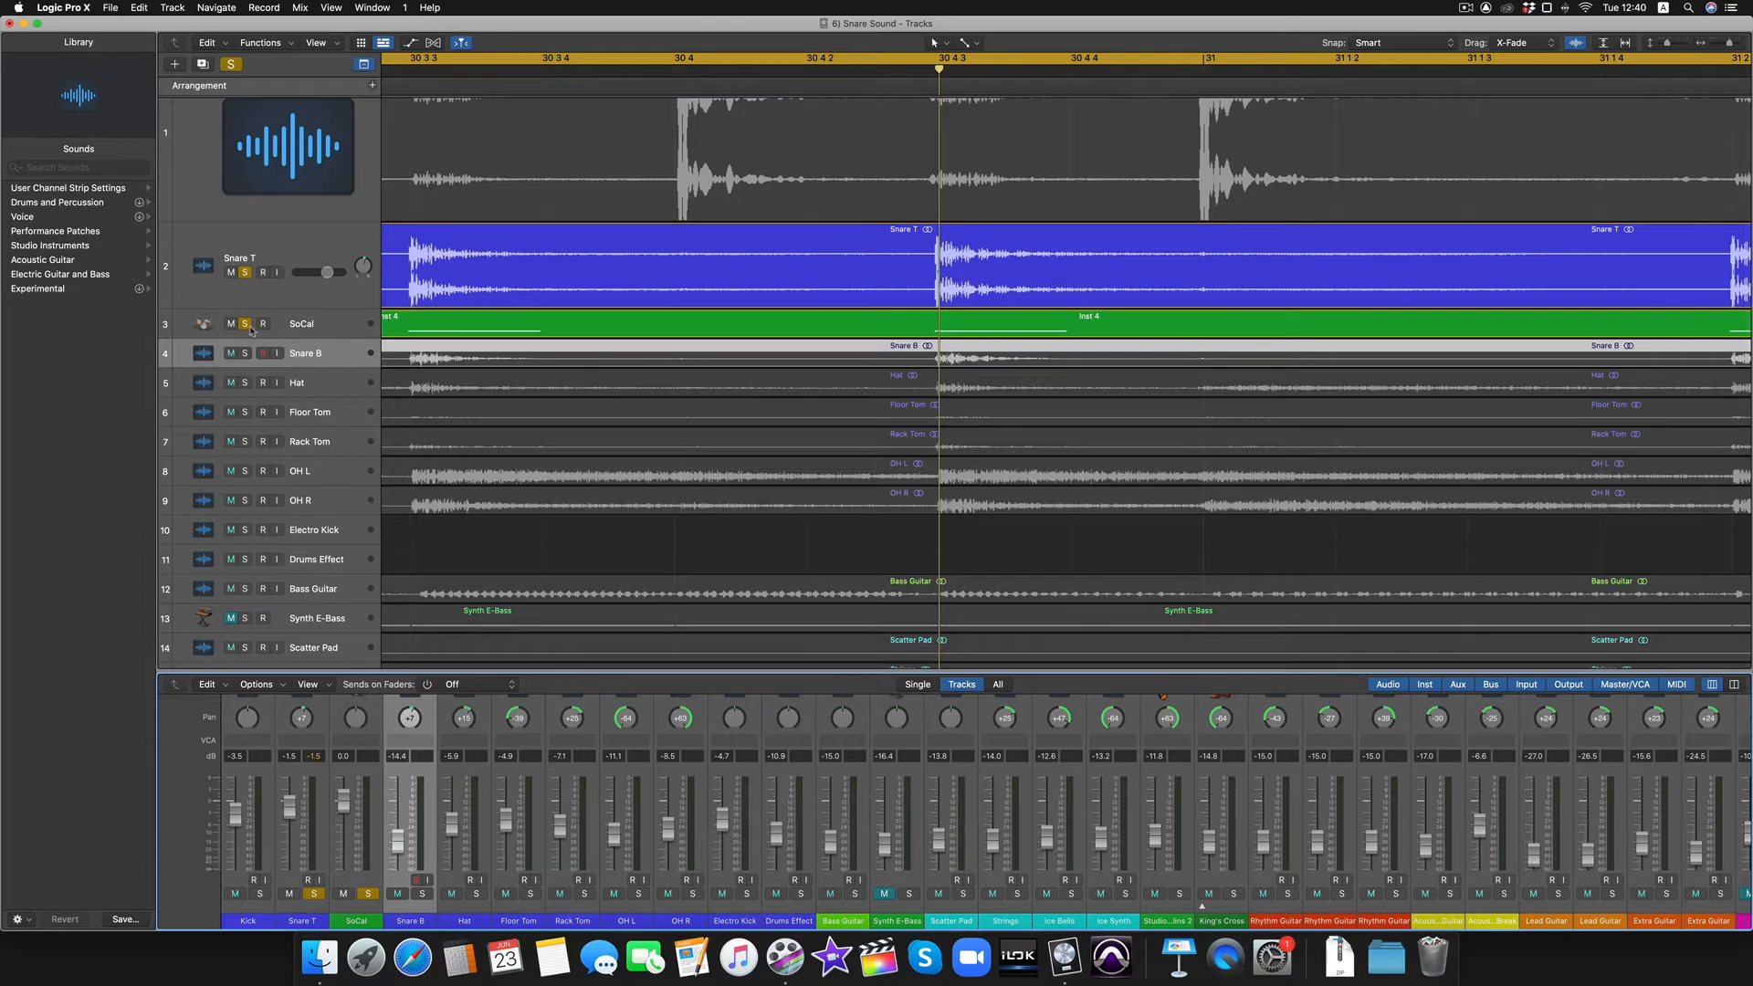
{"action": "key", "text": "space"}
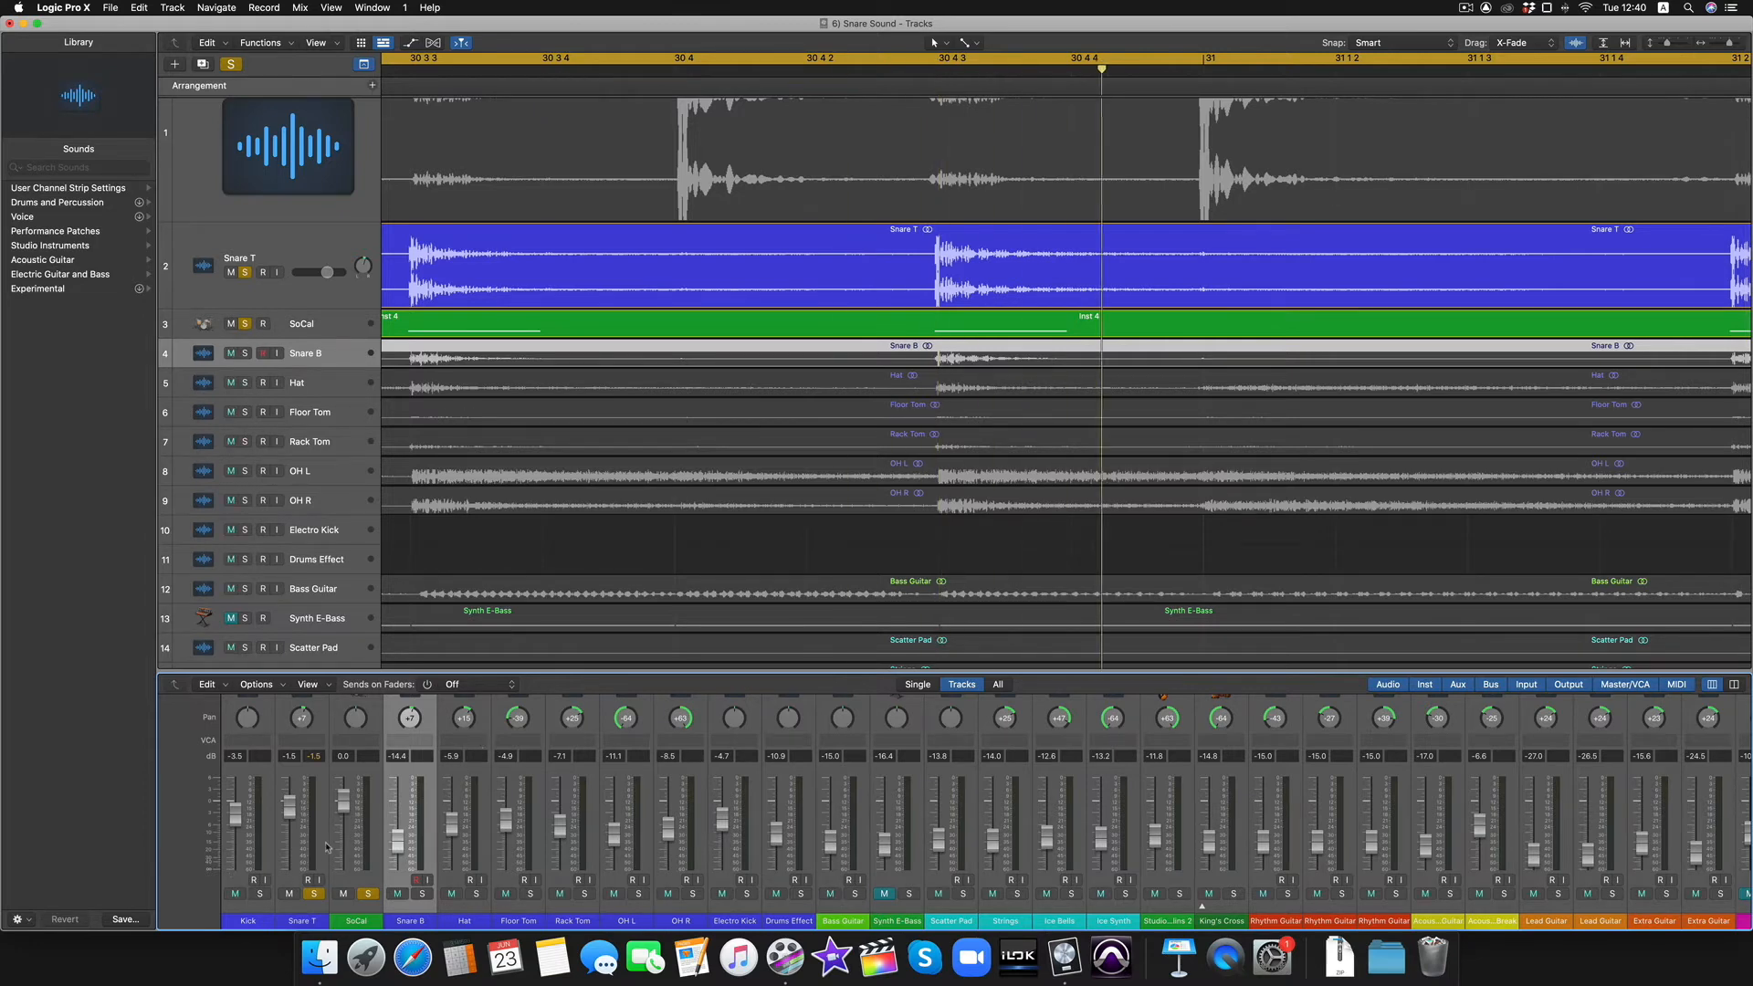
Step: Lower the SoCal fader to -1.2 dB and open the snare's sound controls in Drum Kit Designer
{"action": "left_click_drag", "start_coordinate": [343, 807], "coordinate": [342, 813]}
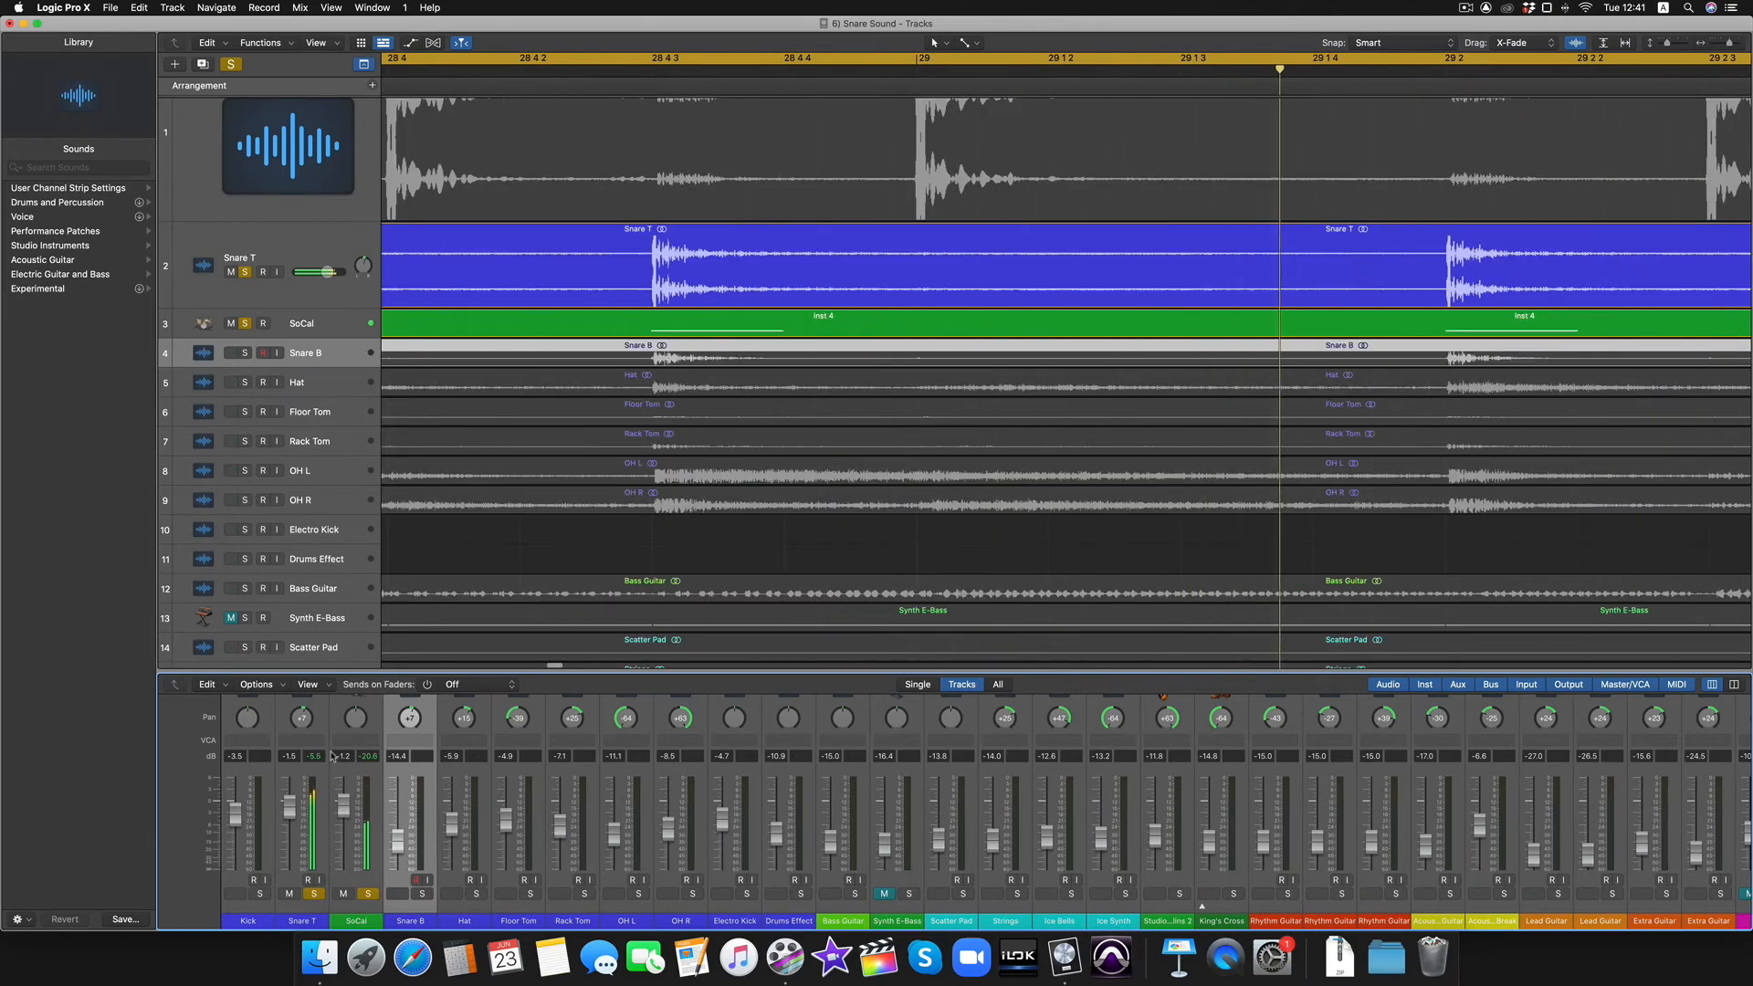
{"action": "scroll", "coordinate": [345, 783], "scroll_direction": "up", "scroll_amount": 10}
{"action": "left_click", "coordinate": [345, 783]}
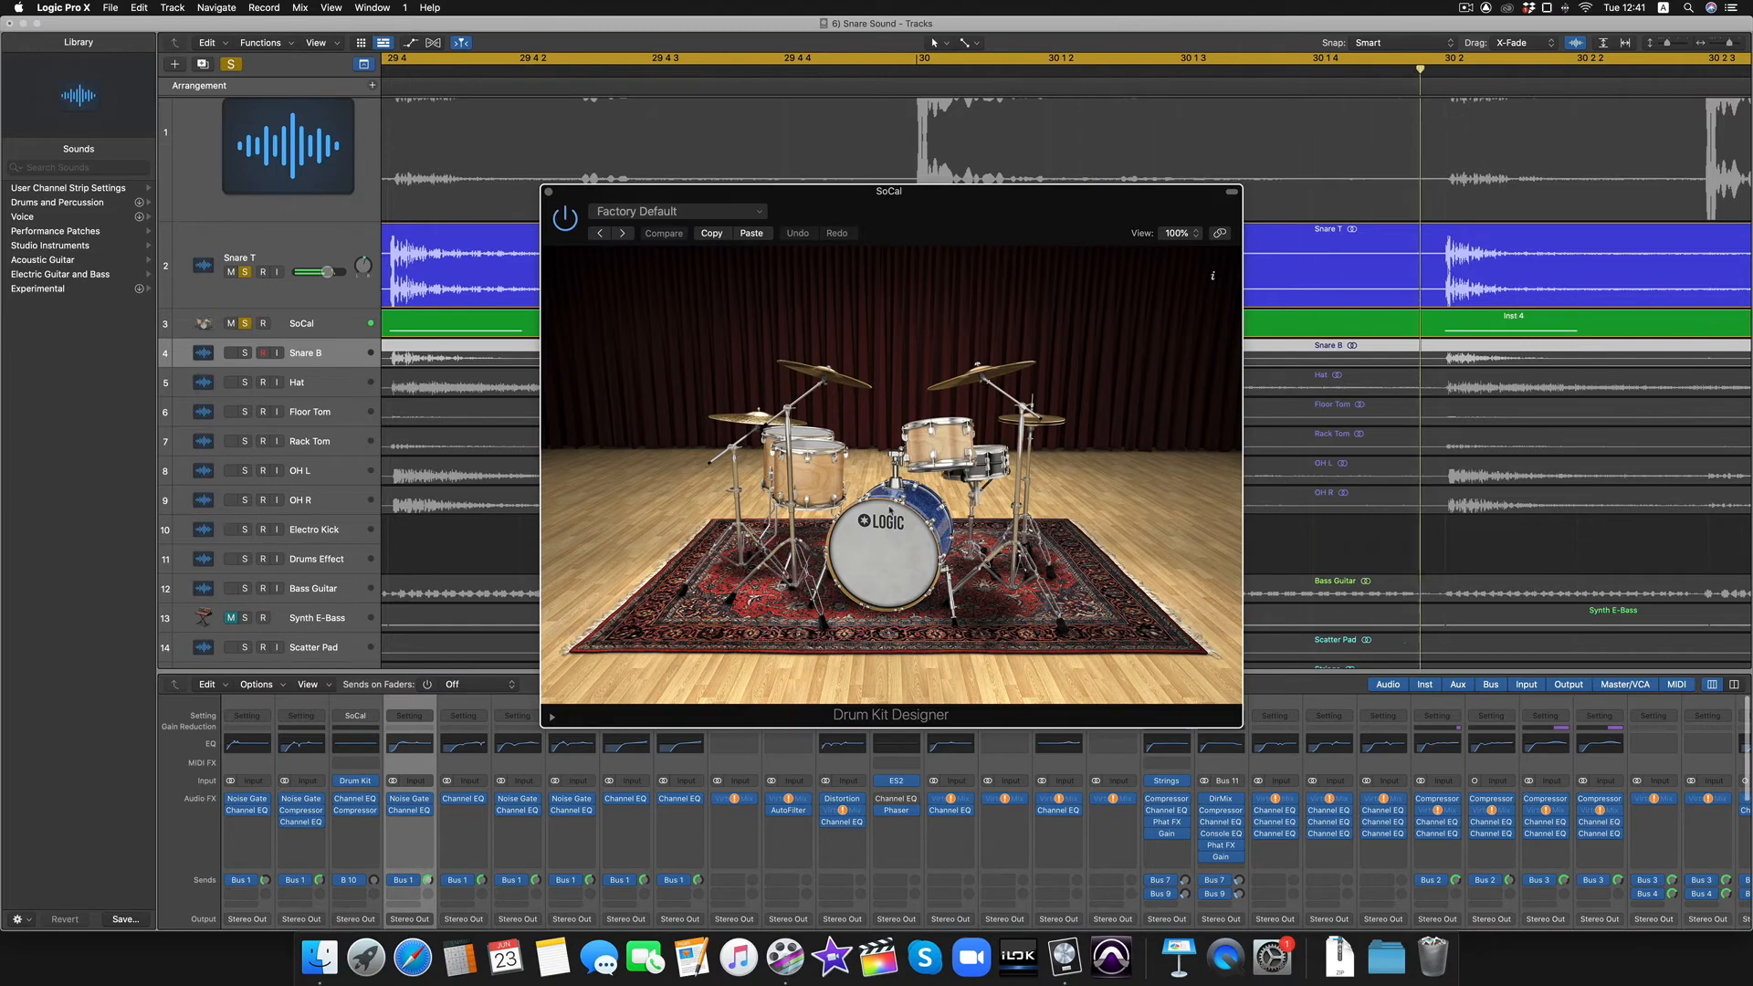
{"action": "left_click", "coordinate": [981, 461]}
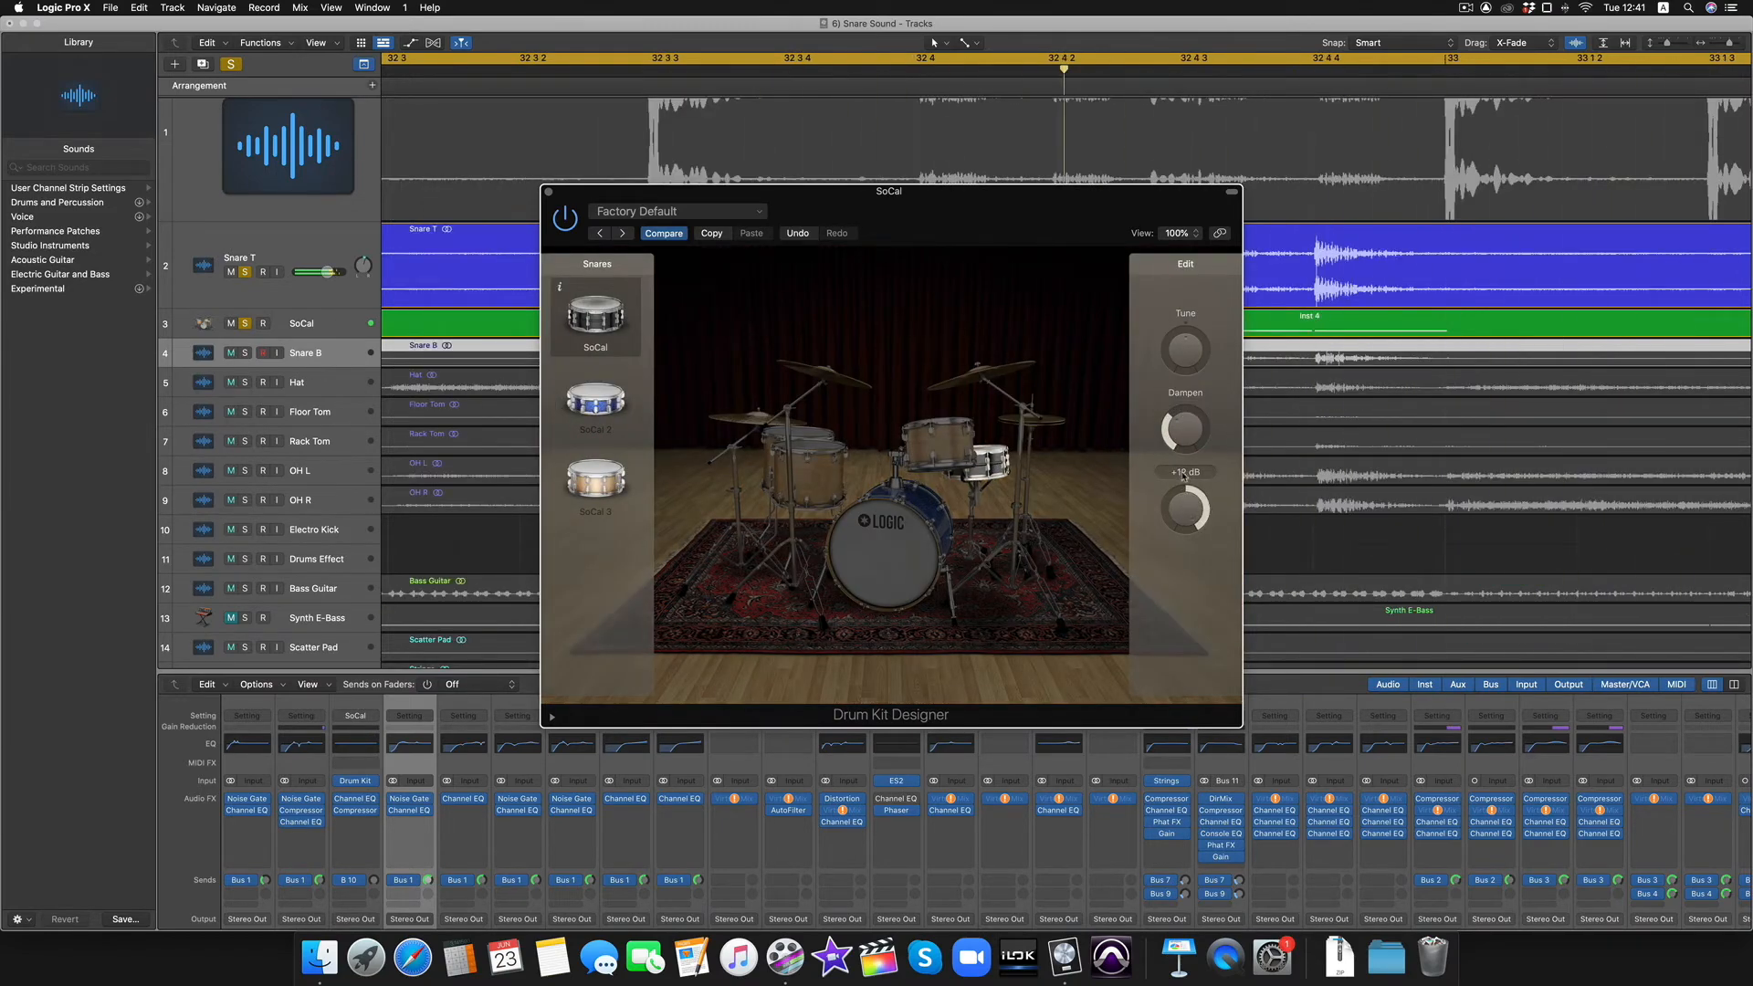
Step: Lower the Snare T fader to -5.8 dB
{"action": "scroll", "coordinate": [546, 800], "scroll_direction": "down", "scroll_amount": 4}
{"action": "scroll", "coordinate": [546, 800], "scroll_direction": "down", "scroll_amount": 3}
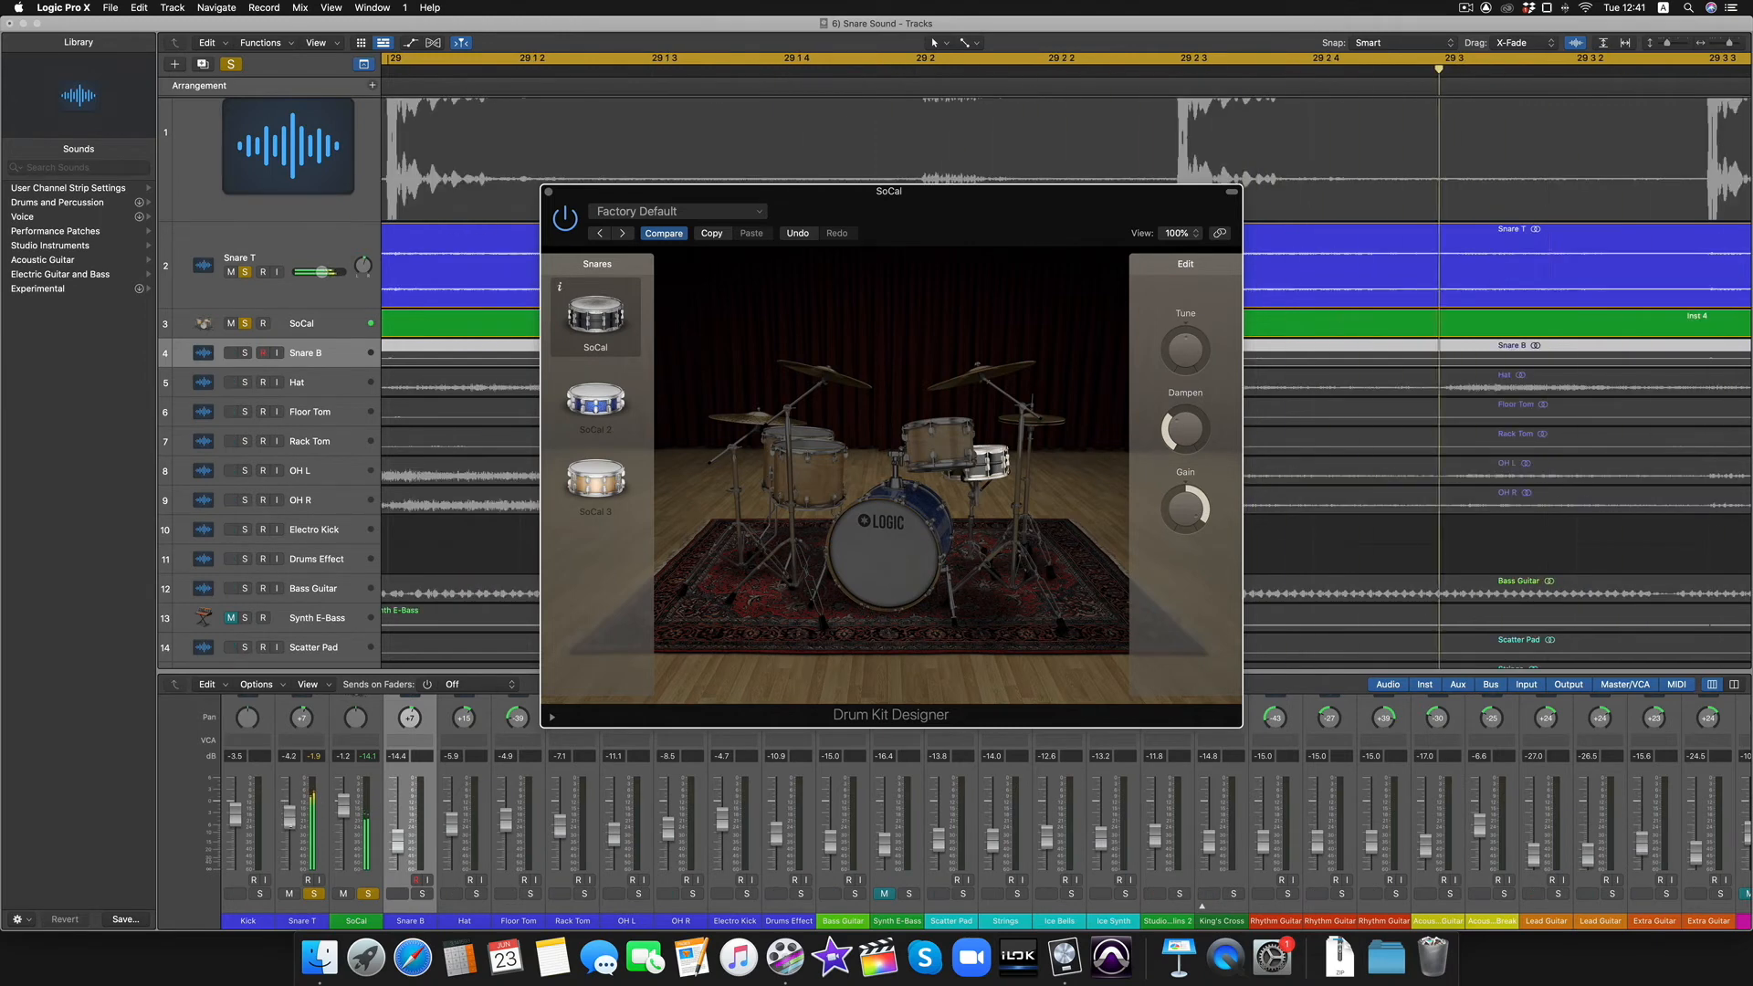
{"action": "left_click_drag", "start_coordinate": [289, 818], "coordinate": [290, 826]}
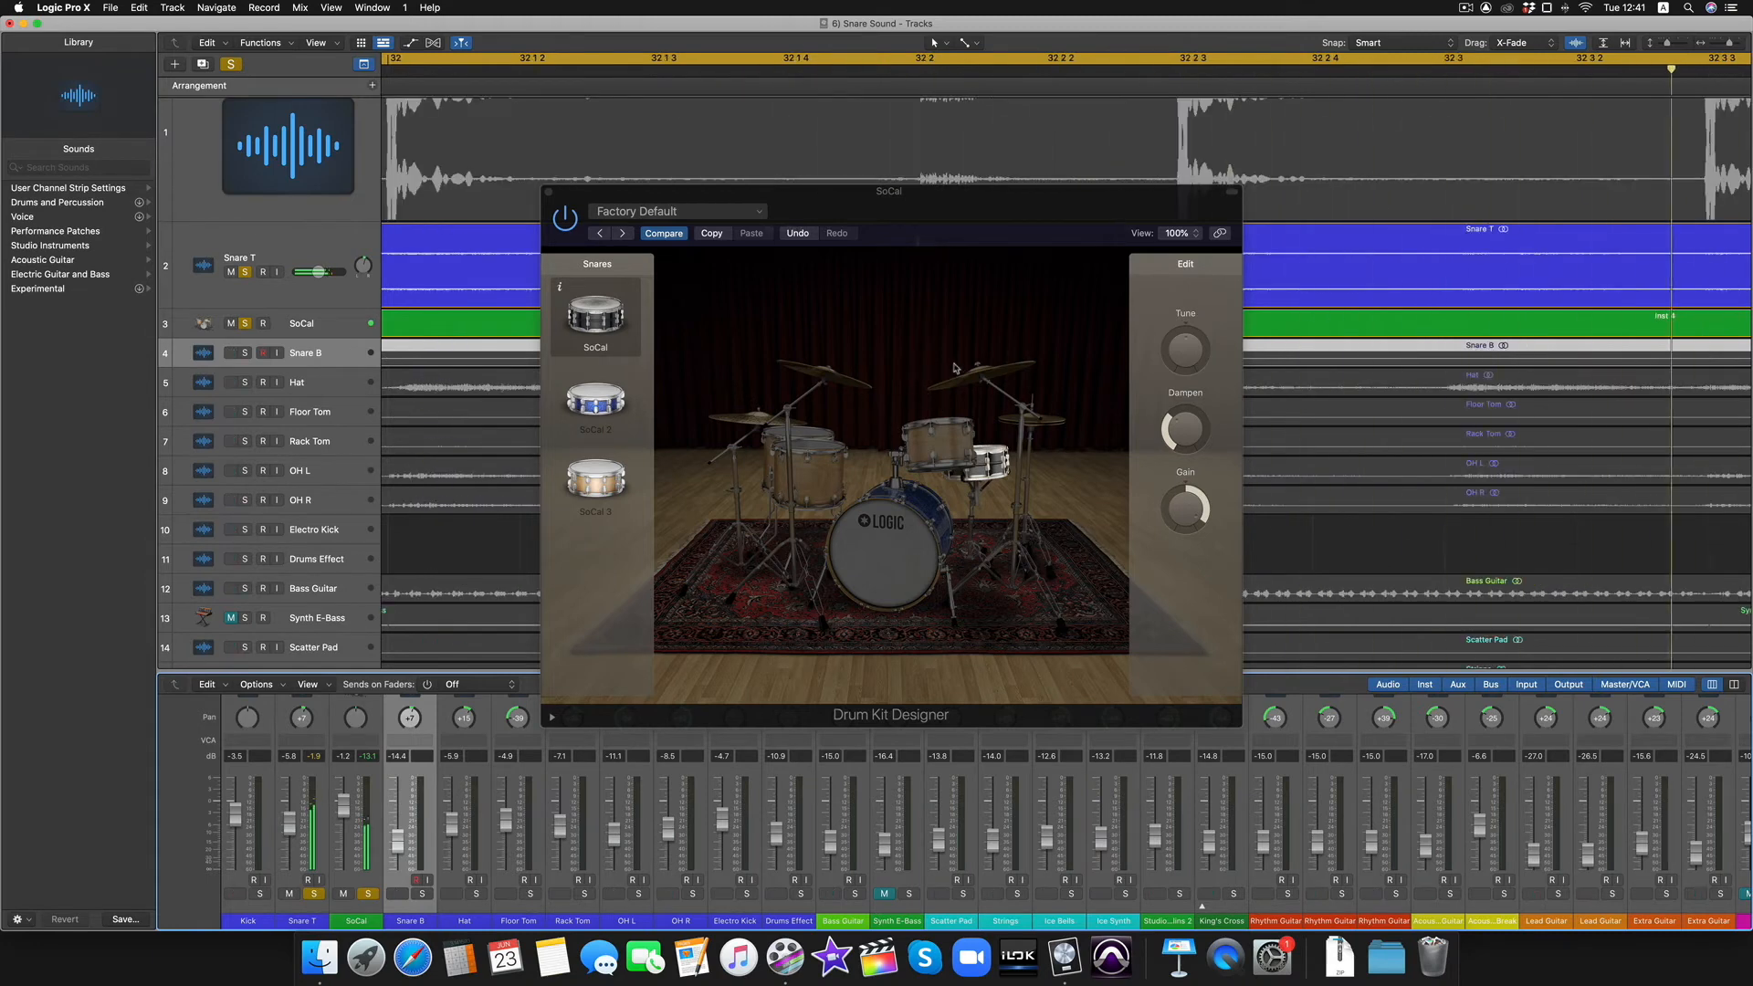
Step: Take Snare T out of solo, set the kit snare's gain to +12 dB, and solo Snare T again
{"action": "left_click", "coordinate": [313, 893]}
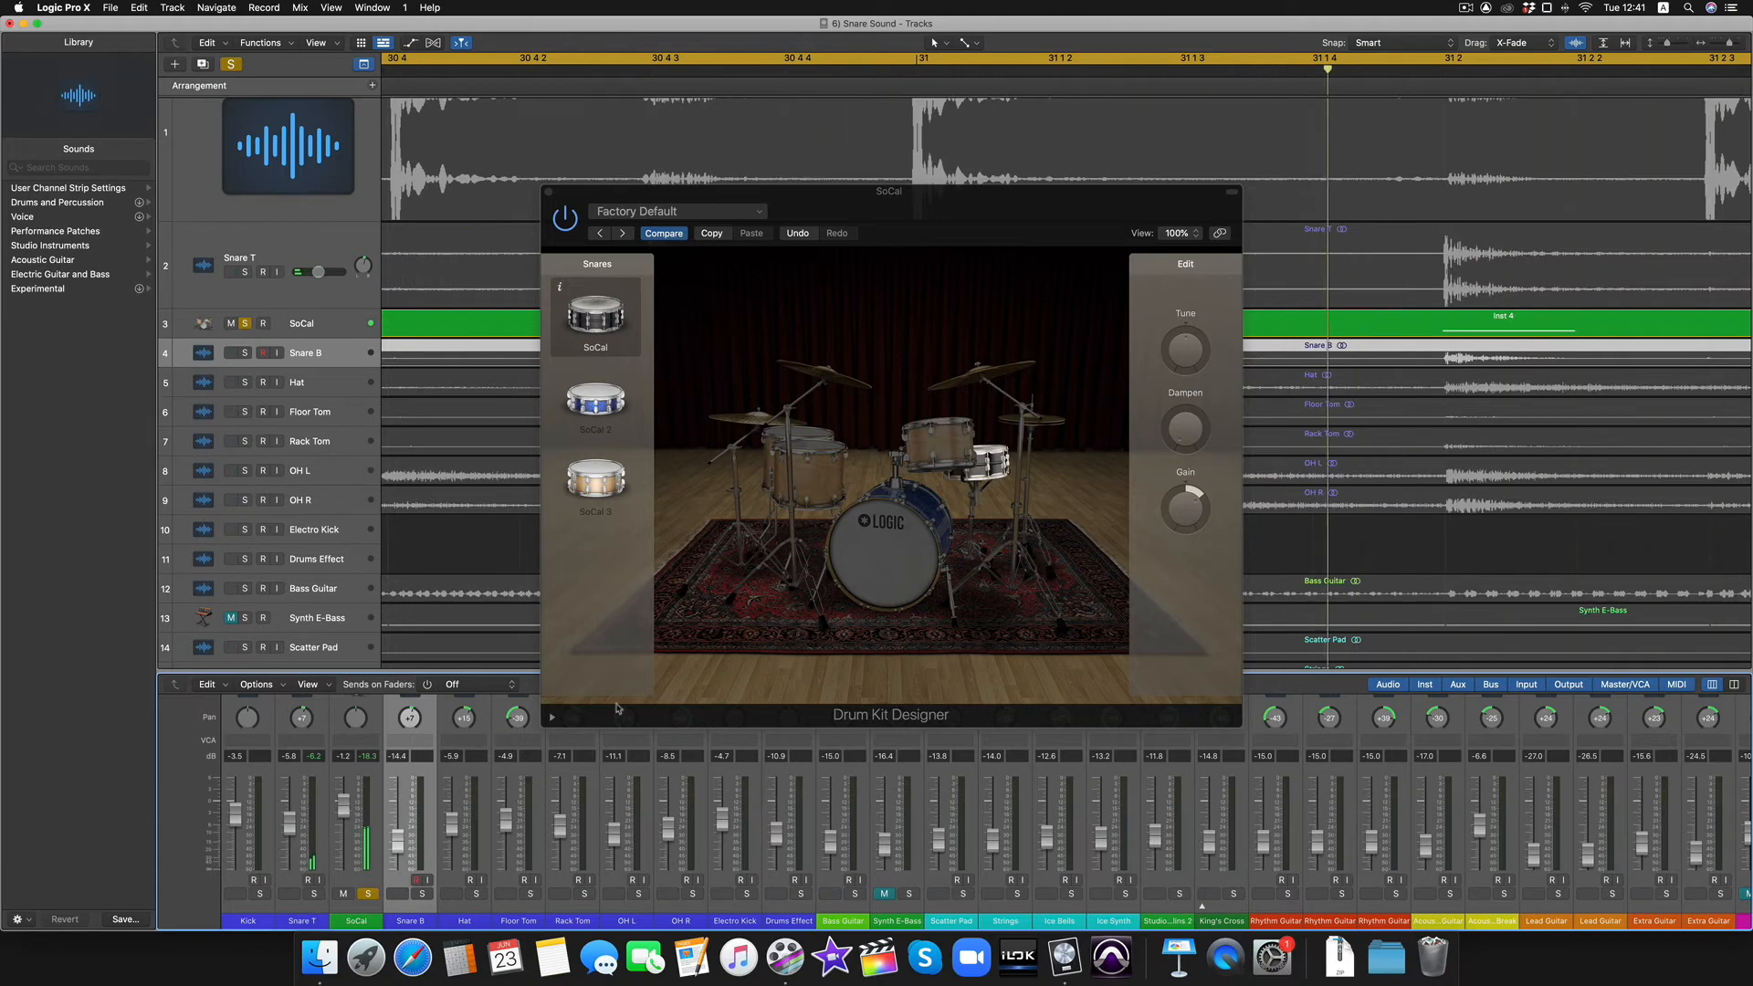
{"action": "left_click_drag", "start_coordinate": [1189, 508], "coordinate": [1191, 426]}
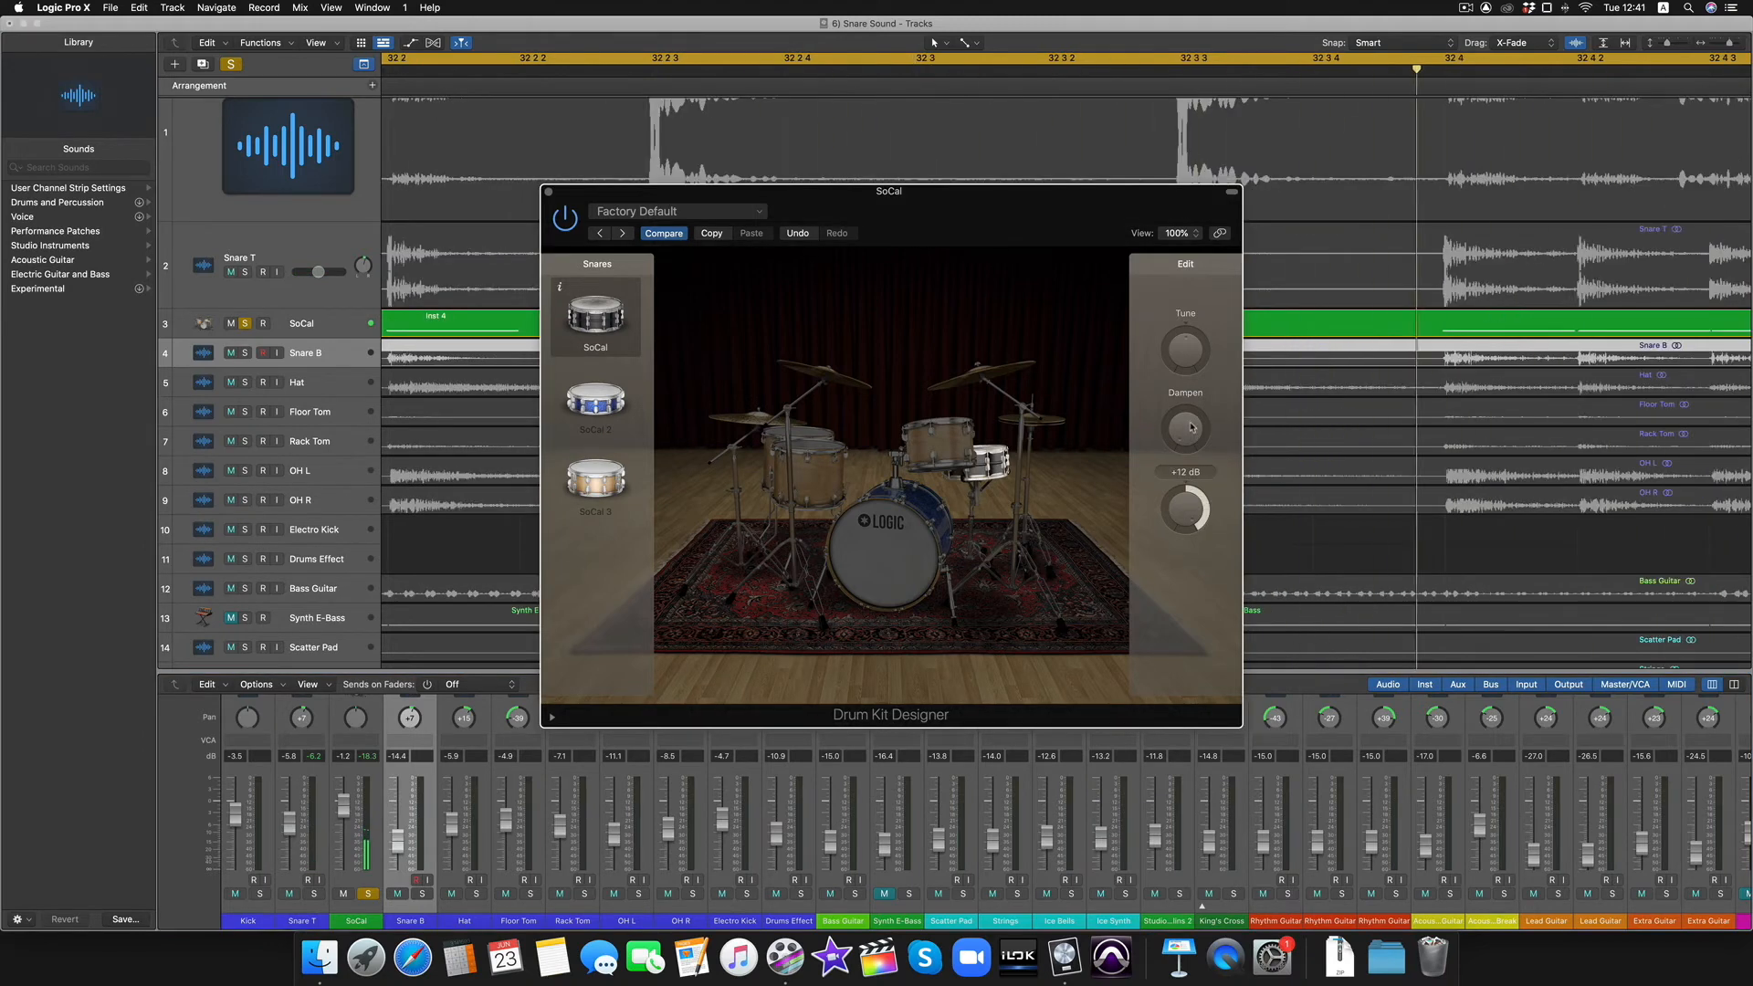
{"action": "left_click", "coordinate": [313, 894]}
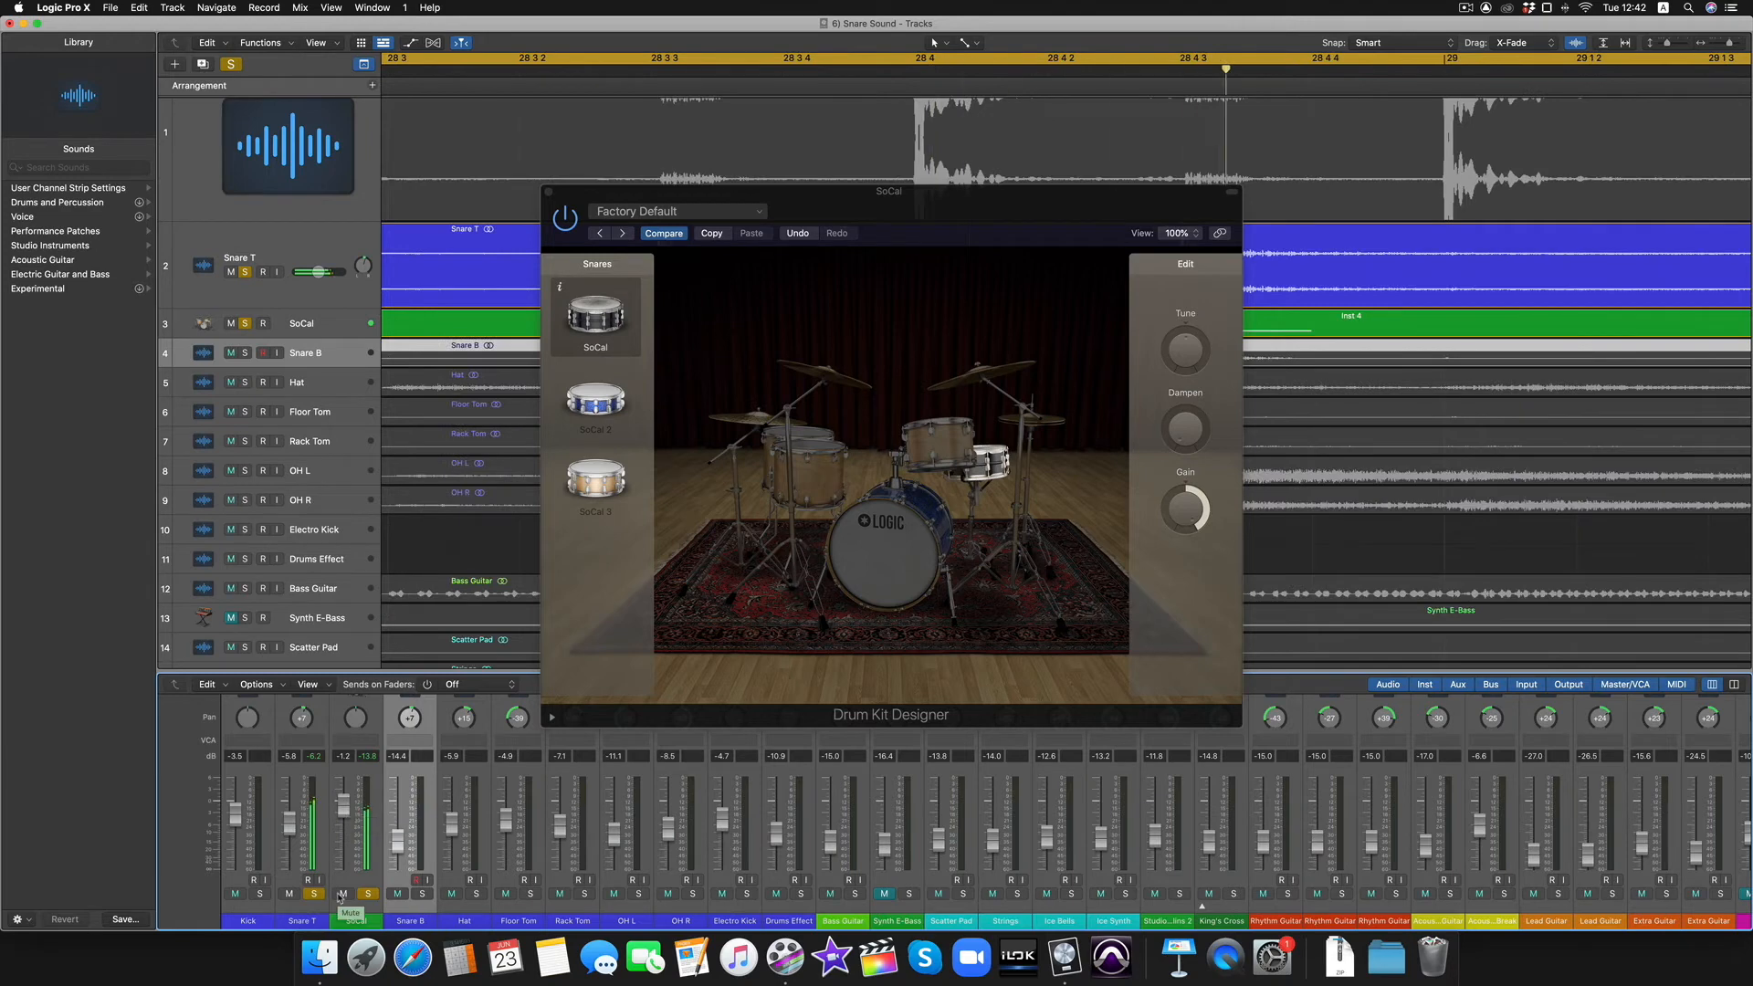
Step: Tune the kit snare down to -165 cent and compare it with and without Snare T soloed
{"action": "left_click", "coordinate": [1182, 370]}
{"action": "left_click_drag", "start_coordinate": [1181, 372], "coordinate": [1182, 368]}
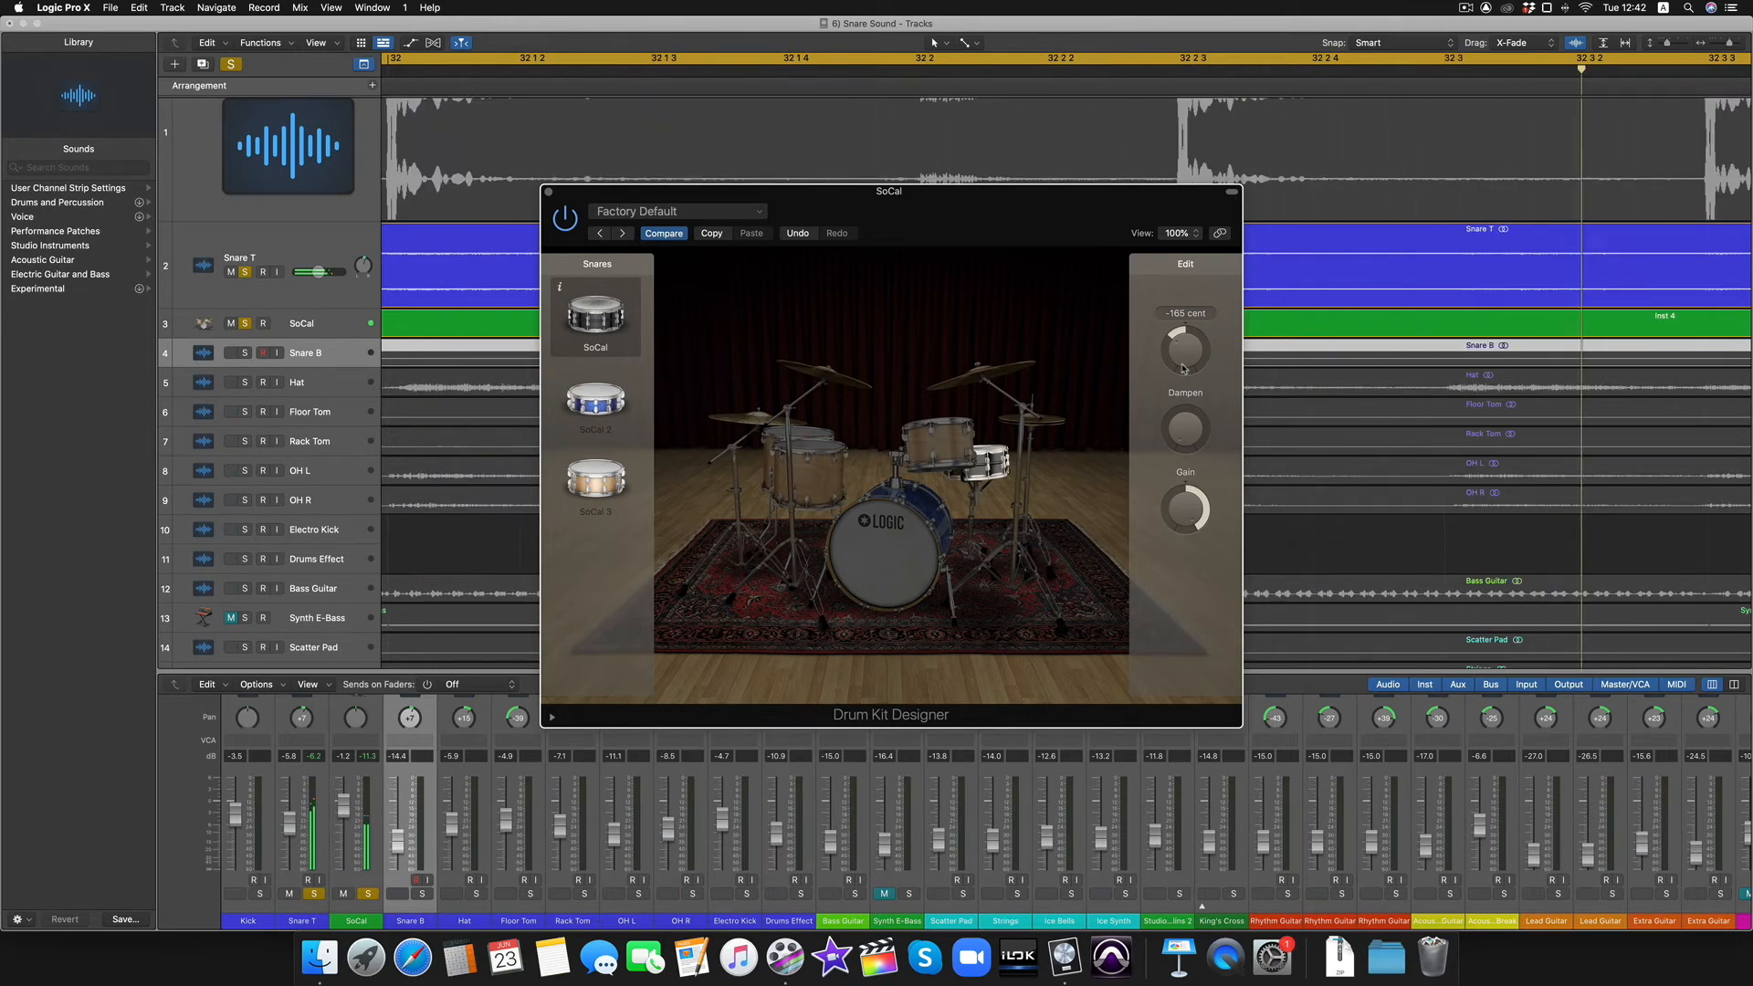
{"action": "left_click", "coordinate": [314, 894]}
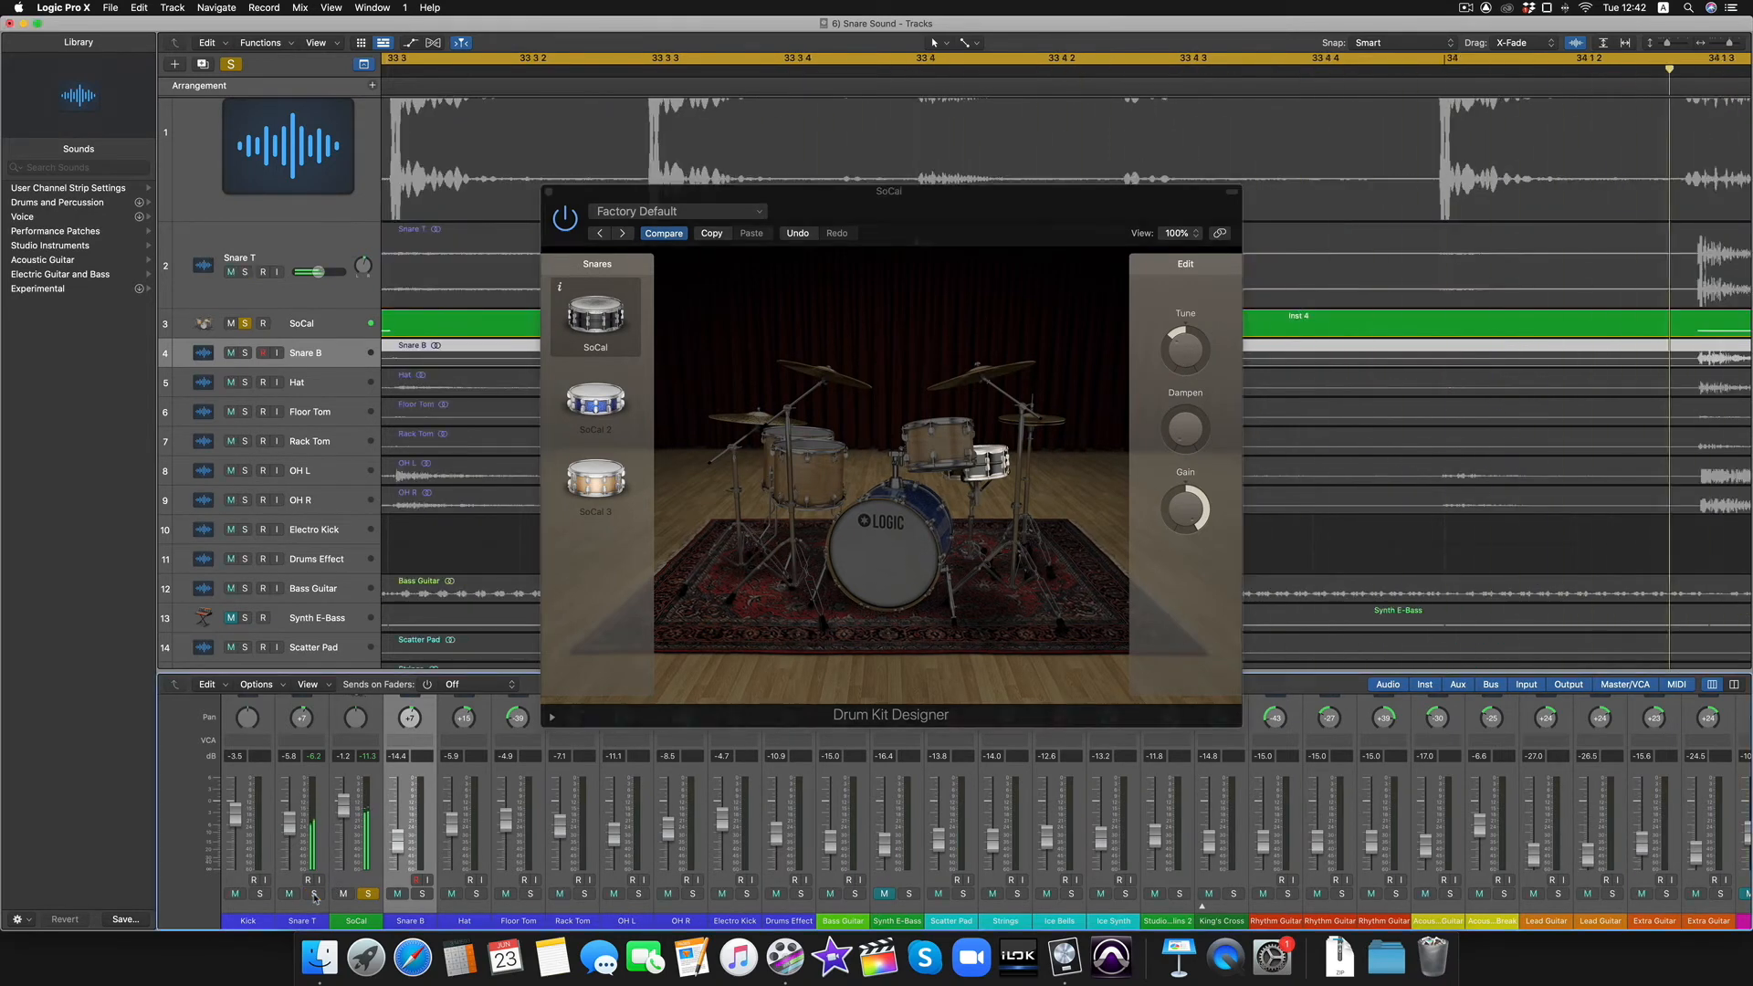
{"action": "left_click", "coordinate": [314, 894]}
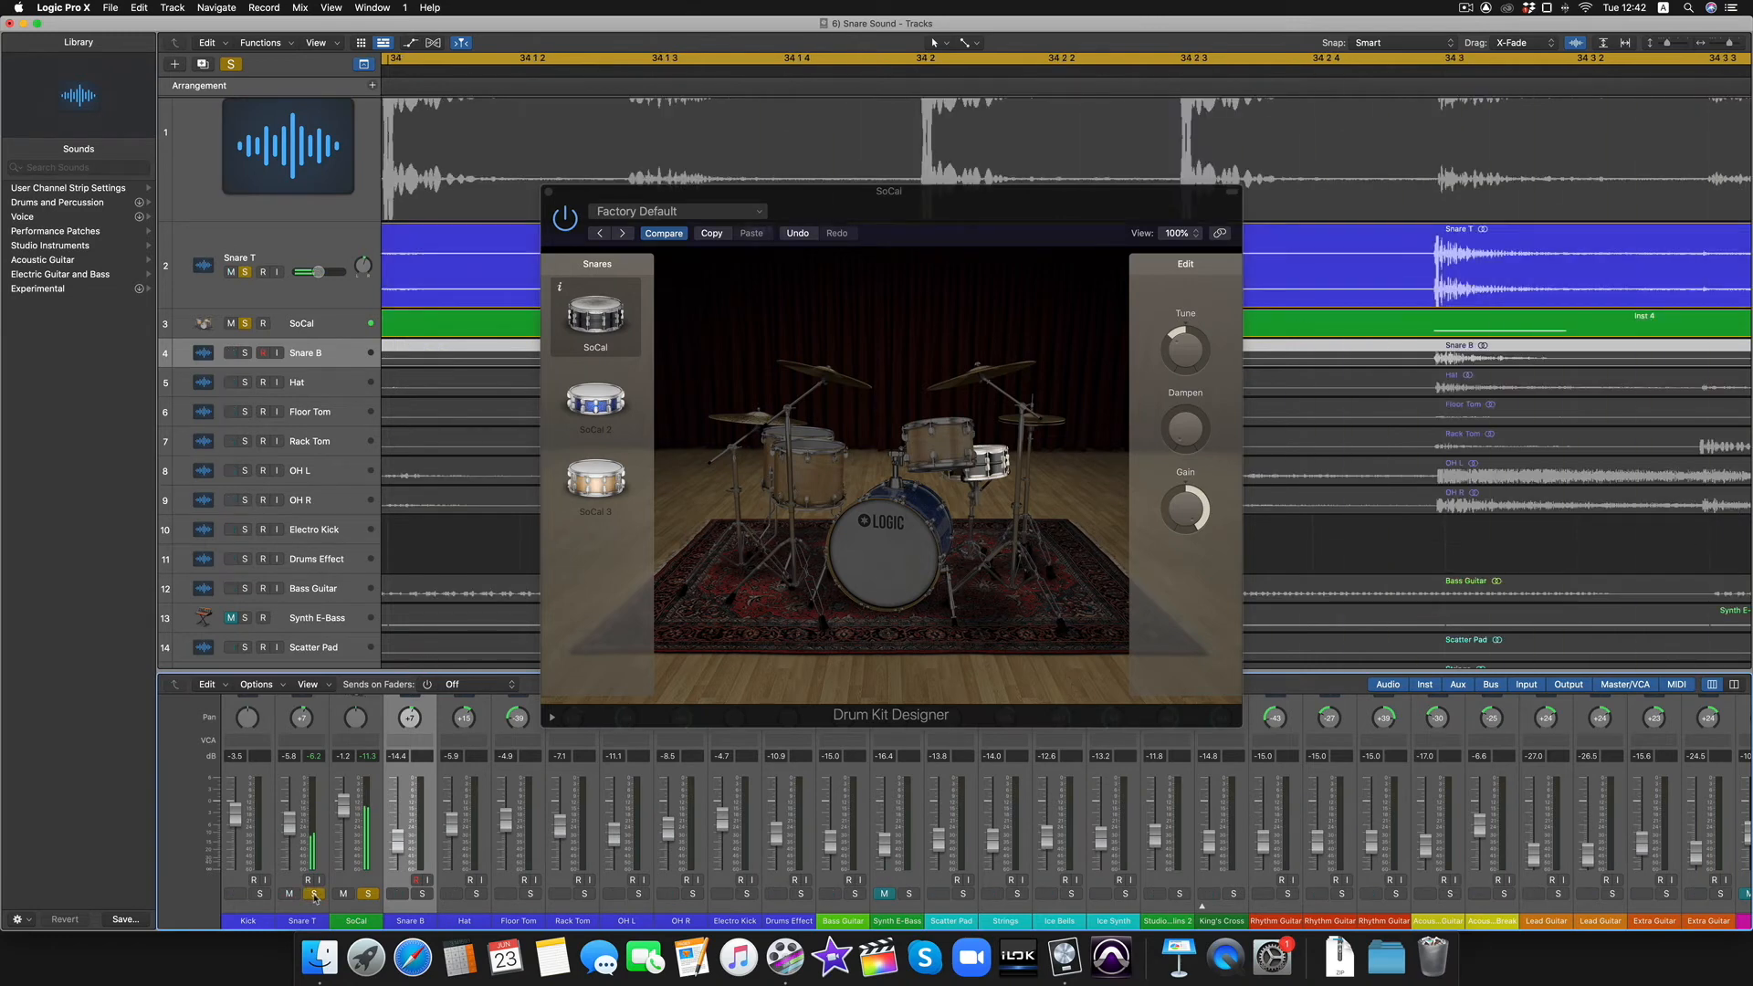
{"action": "mouse_move", "coordinate": [1187, 355]}
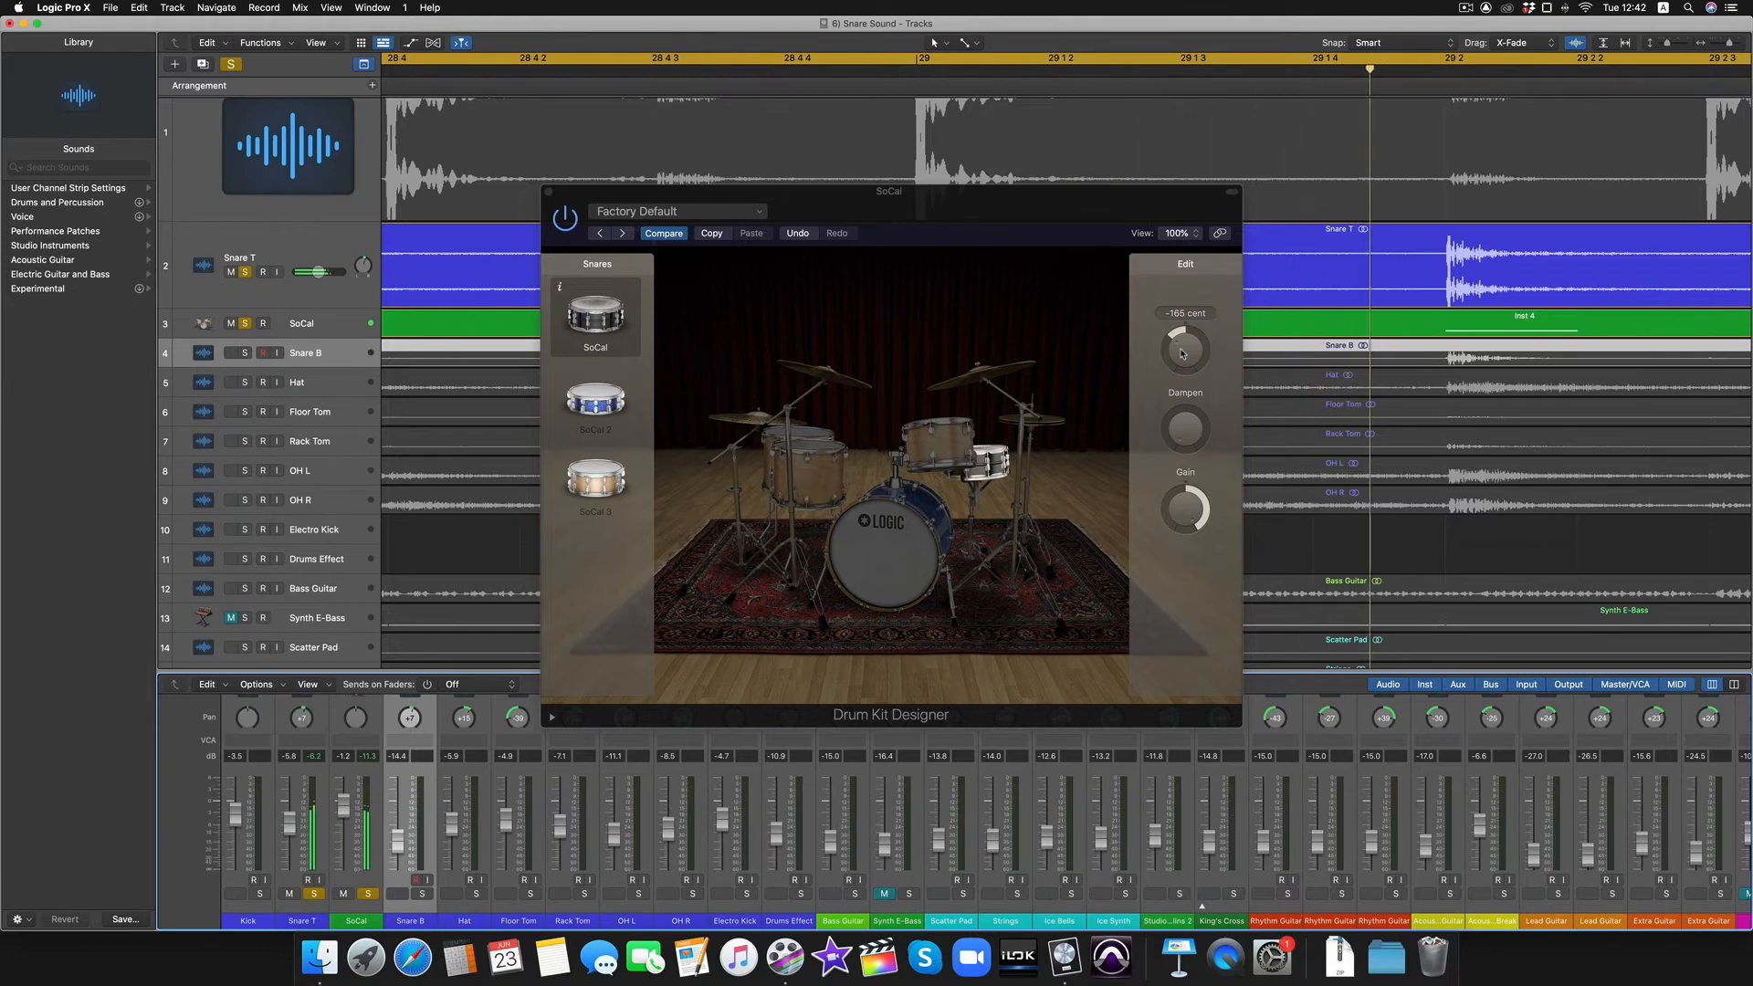
Step: Close Drum Kit Designer and rebalance the snares with Snare T at -3.5 dB and SoCal at -3.6 dB
{"action": "key", "text": "super+w"}
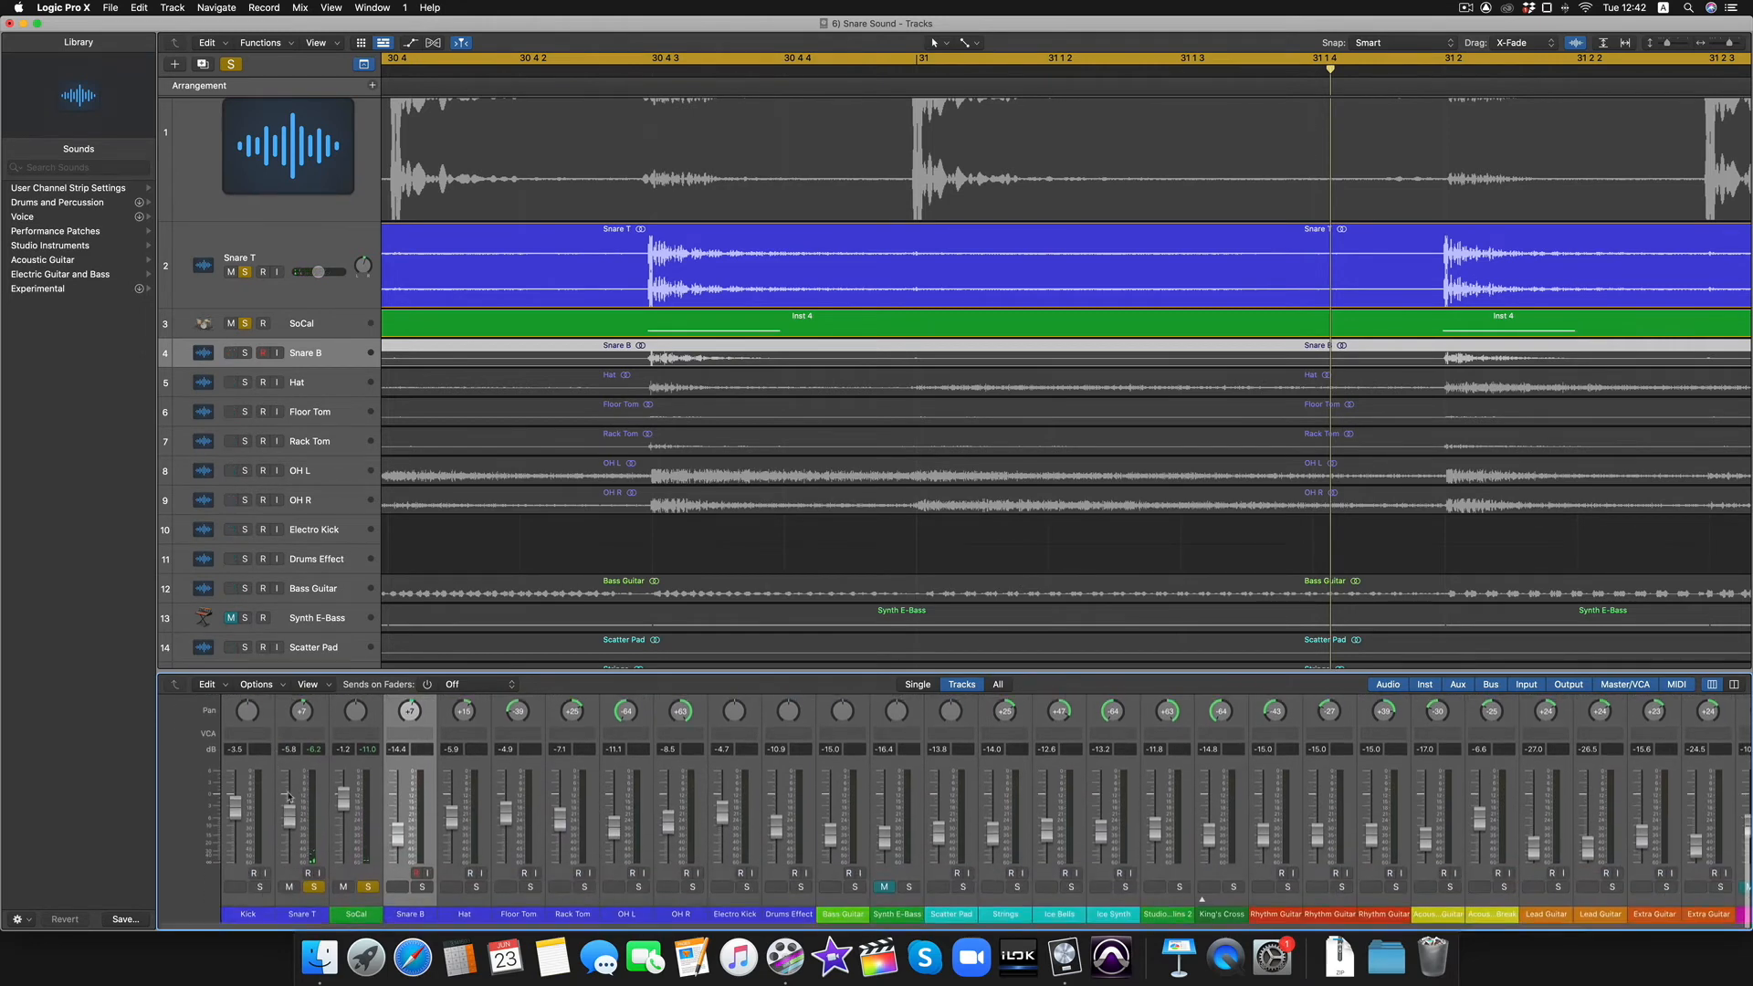
{"action": "scroll", "coordinate": [394, 785], "scroll_direction": "up", "scroll_amount": 10}
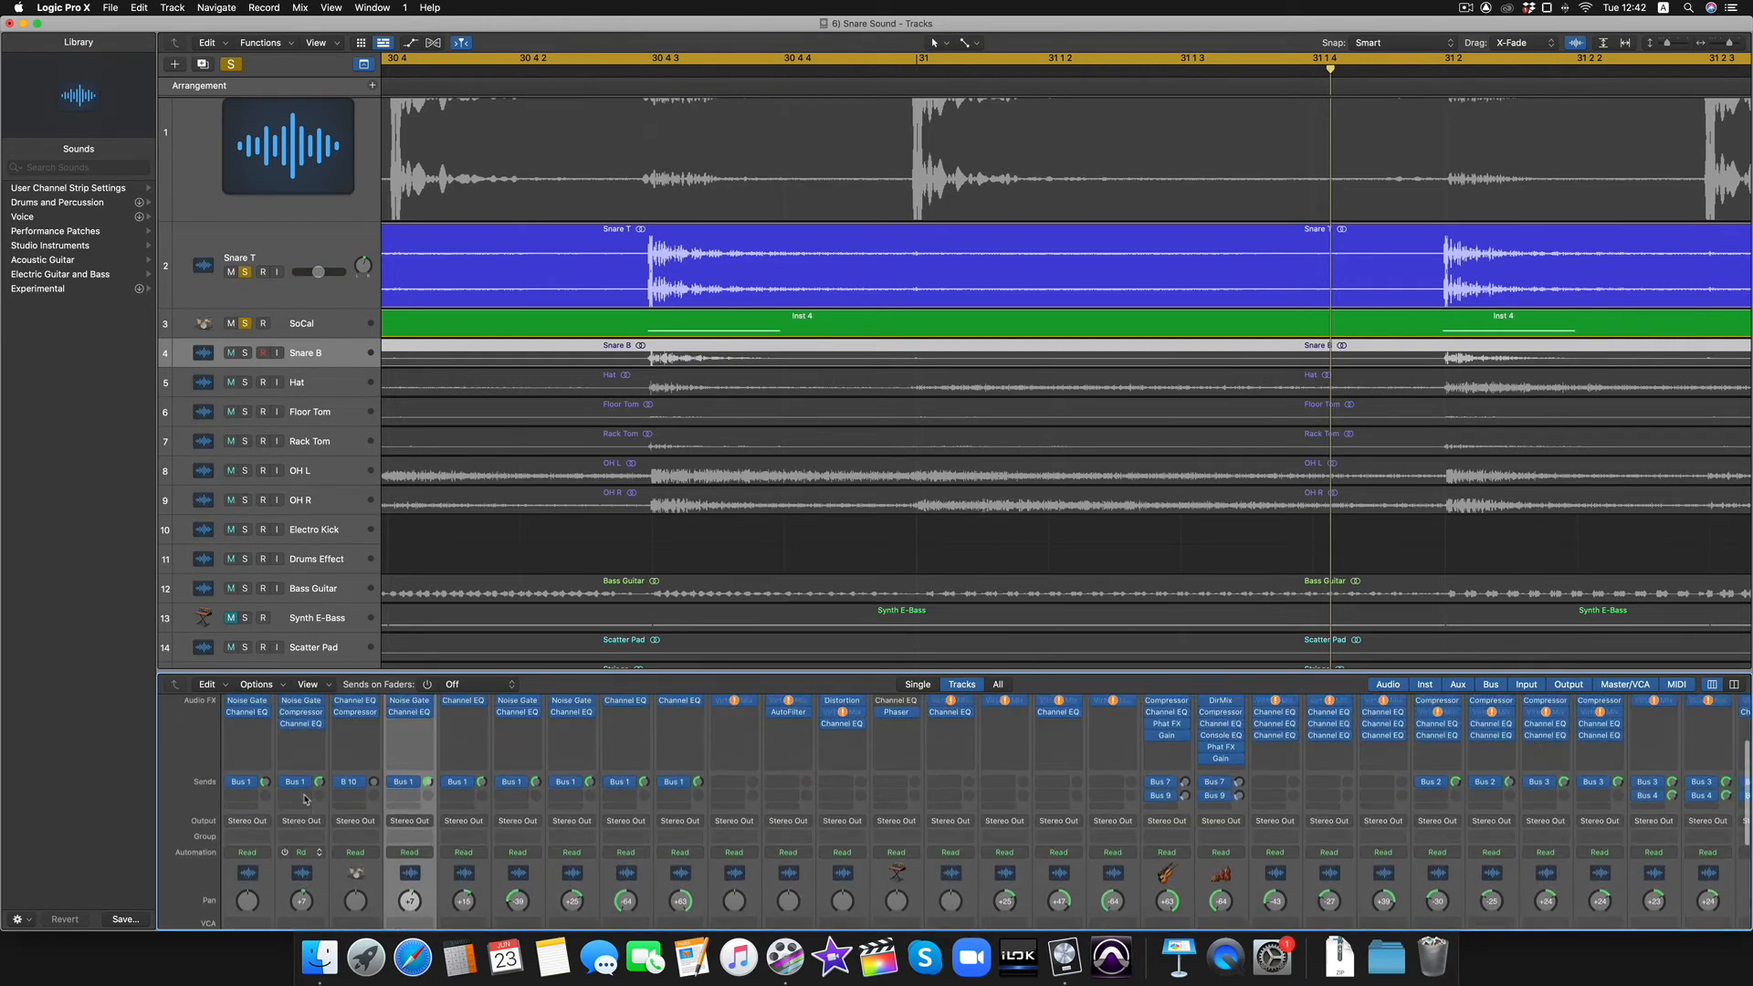
{"action": "scroll", "coordinate": [395, 765], "scroll_direction": "down", "scroll_amount": 4}
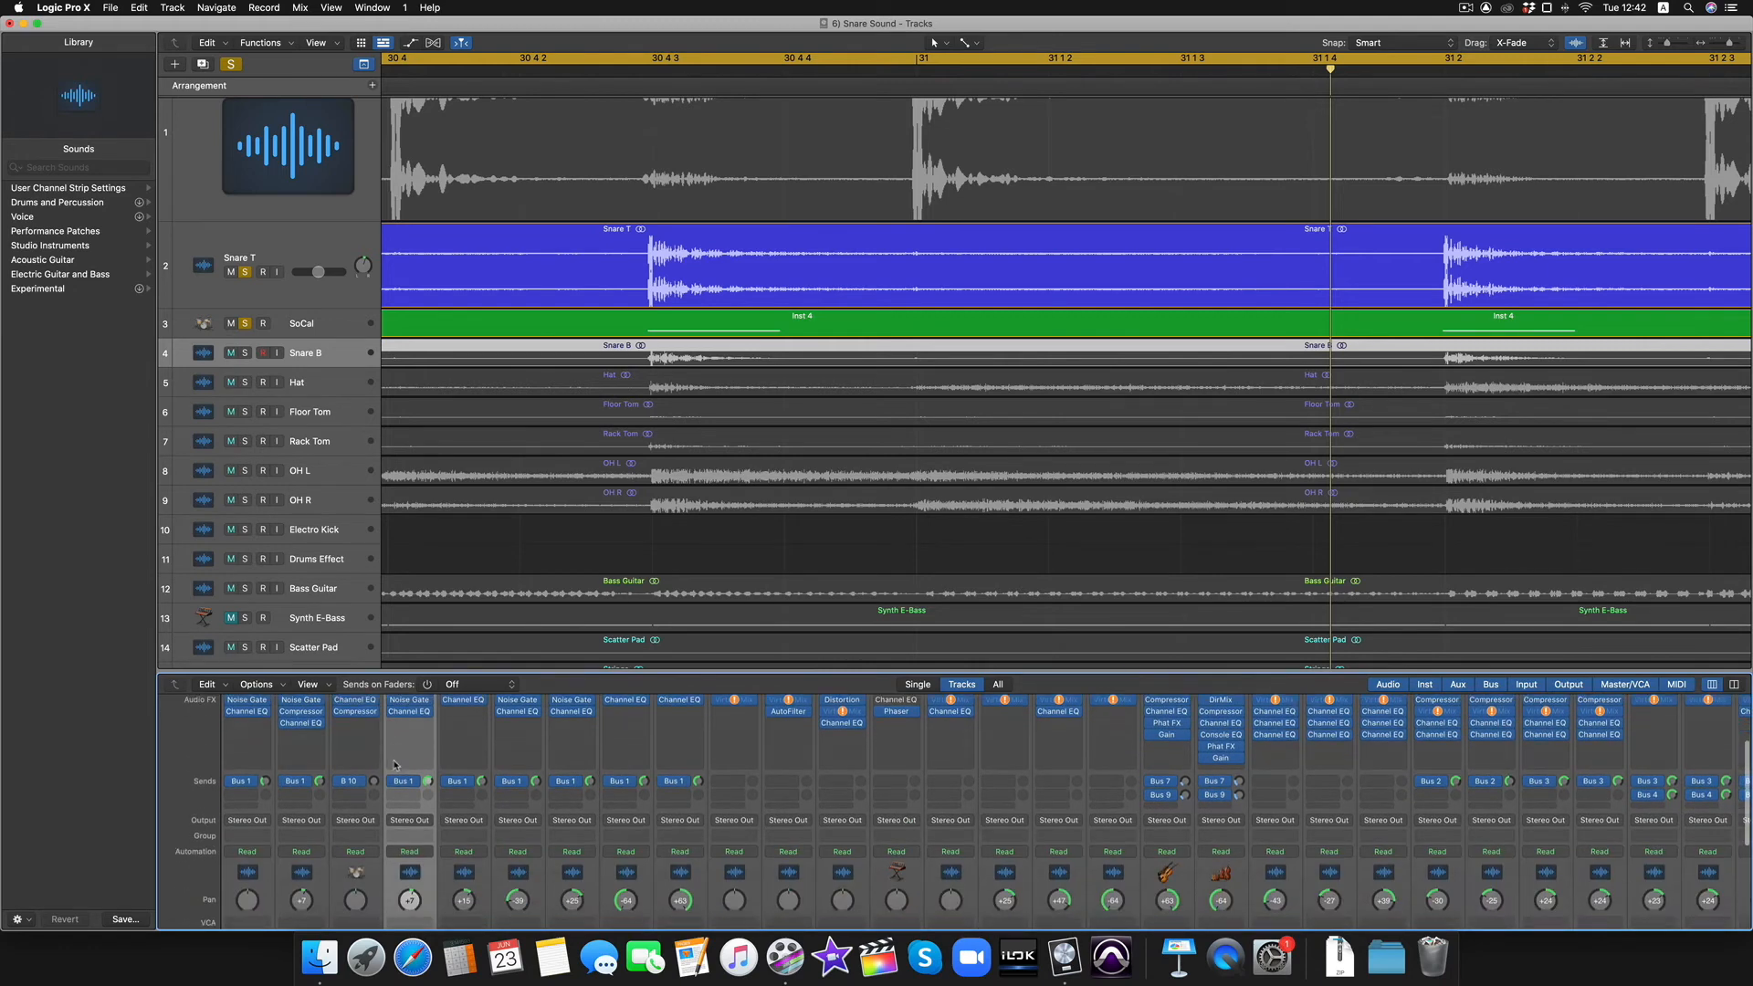
{"action": "scroll", "coordinate": [410, 717], "scroll_direction": "up", "scroll_amount": 2}
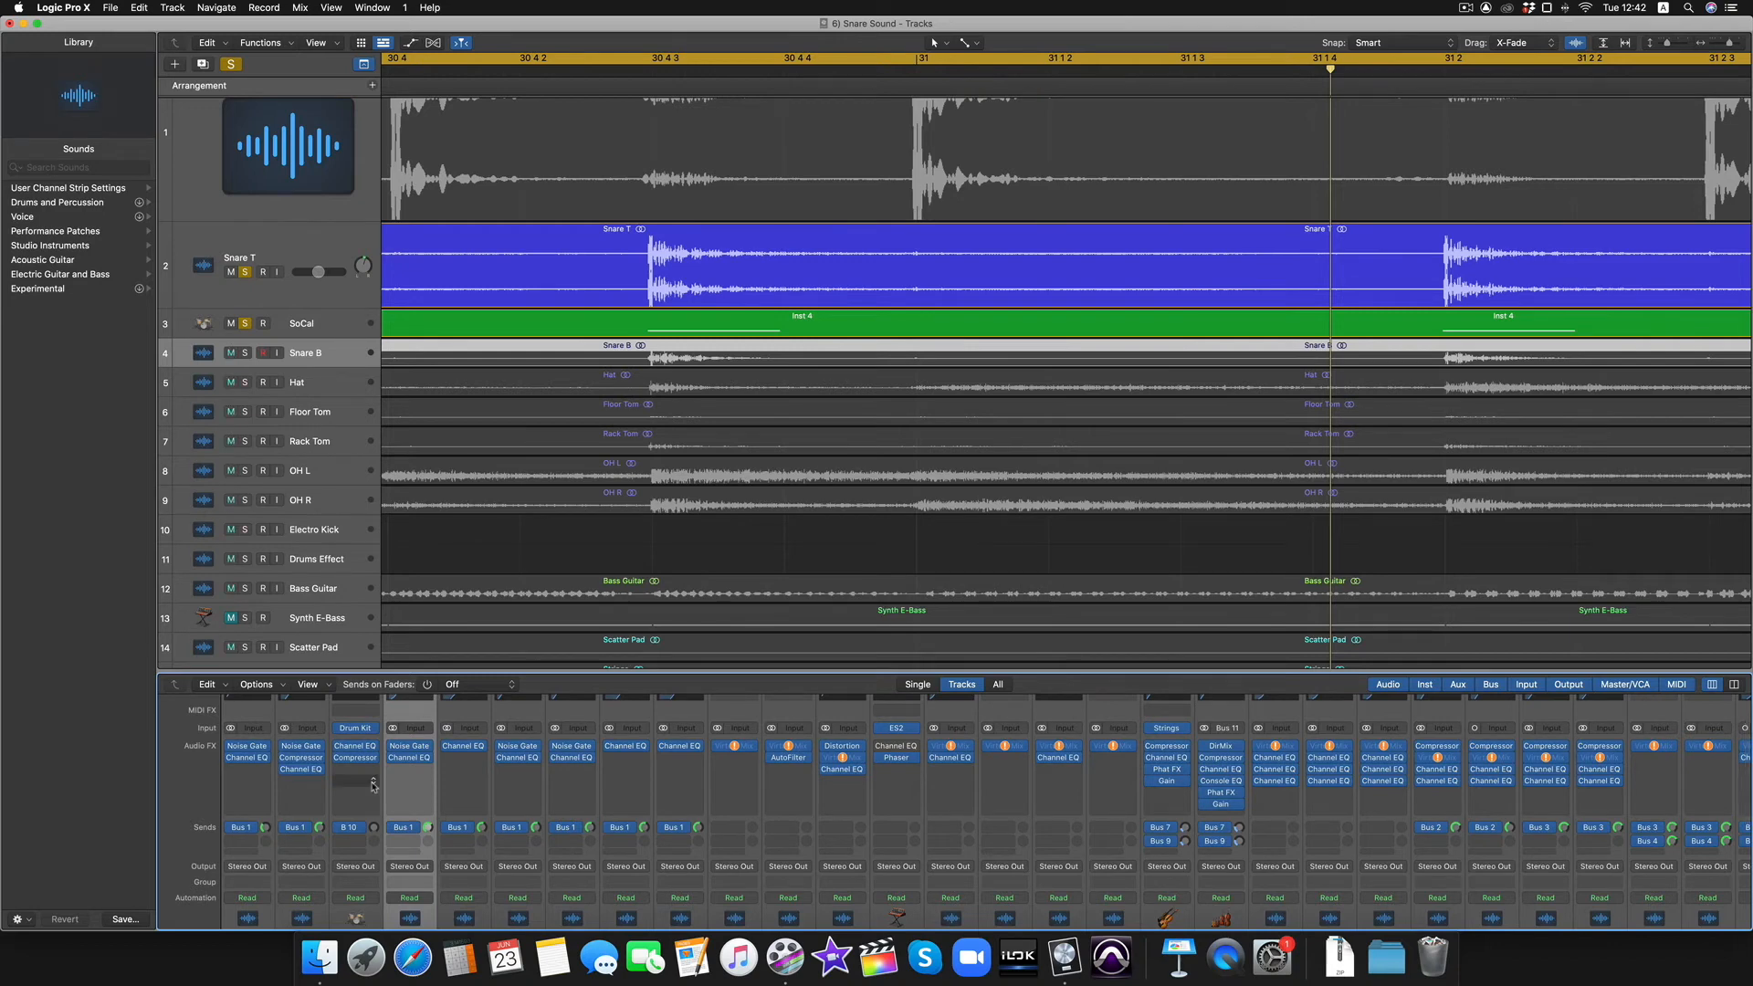
{"action": "scroll", "coordinate": [371, 781], "scroll_direction": "down", "scroll_amount": 10}
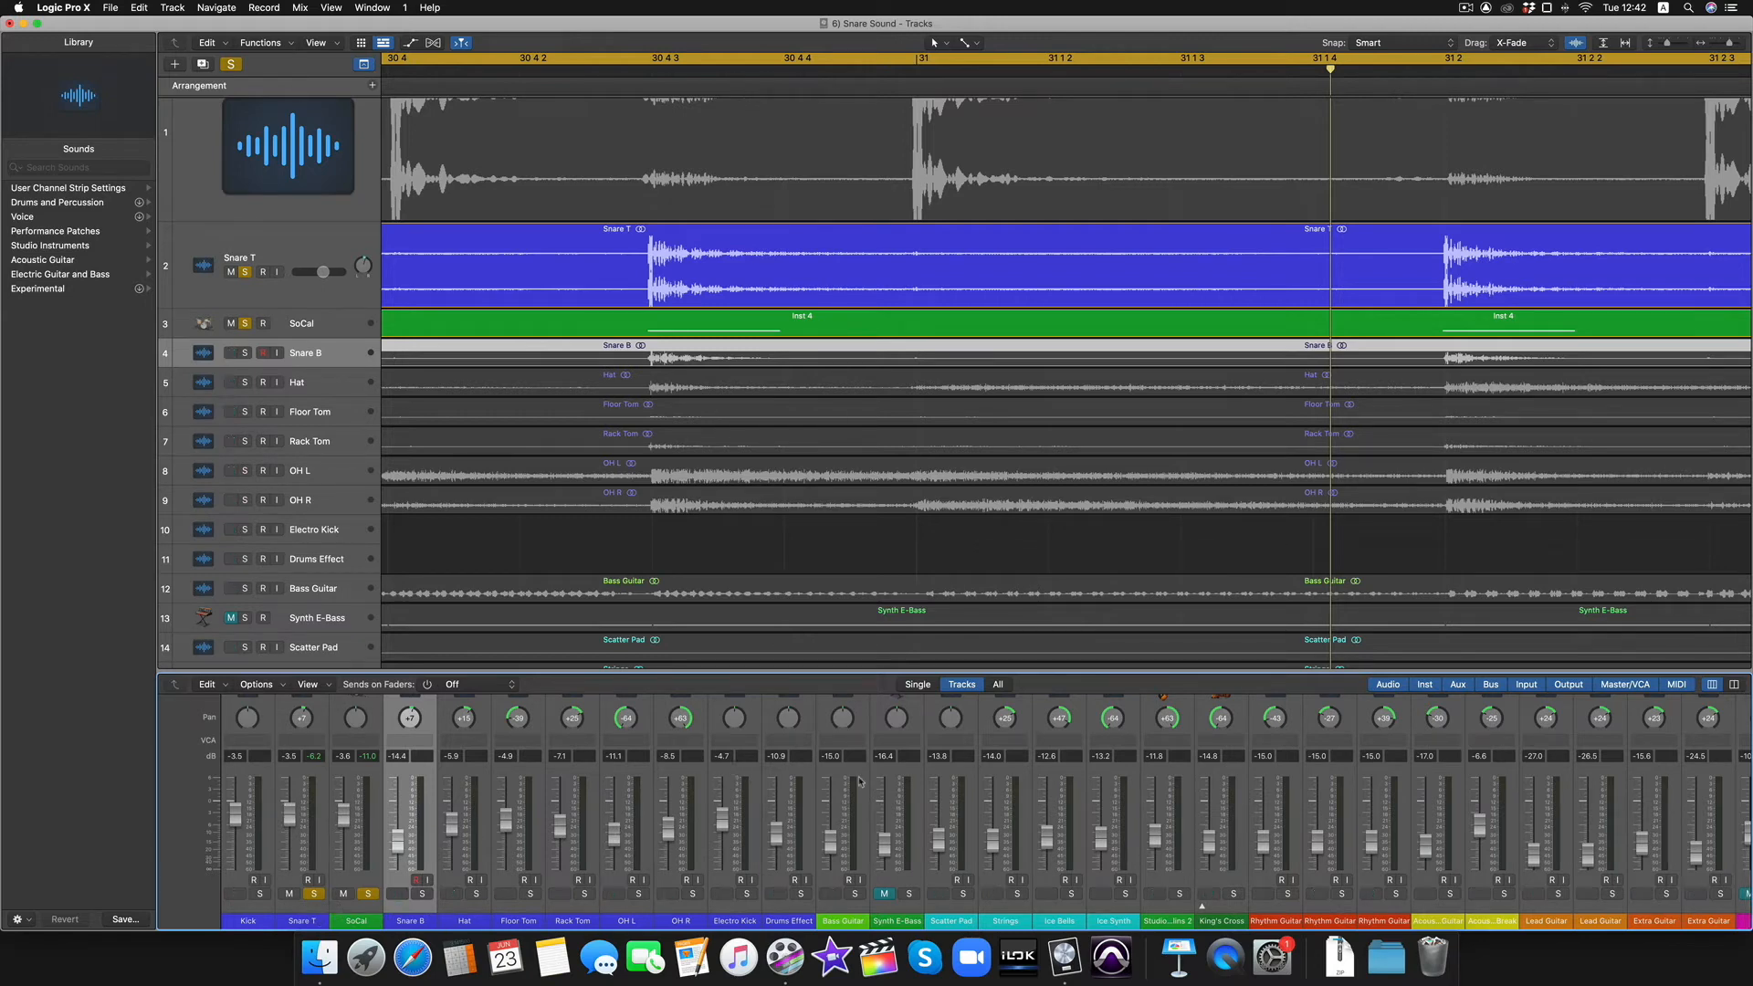
Step: Create a new auxiliary channel strip and add arrangement tracks for it and the Small Room aux
{"action": "left_click", "coordinate": [263, 685]}
{"action": "left_click", "coordinate": [266, 698]}
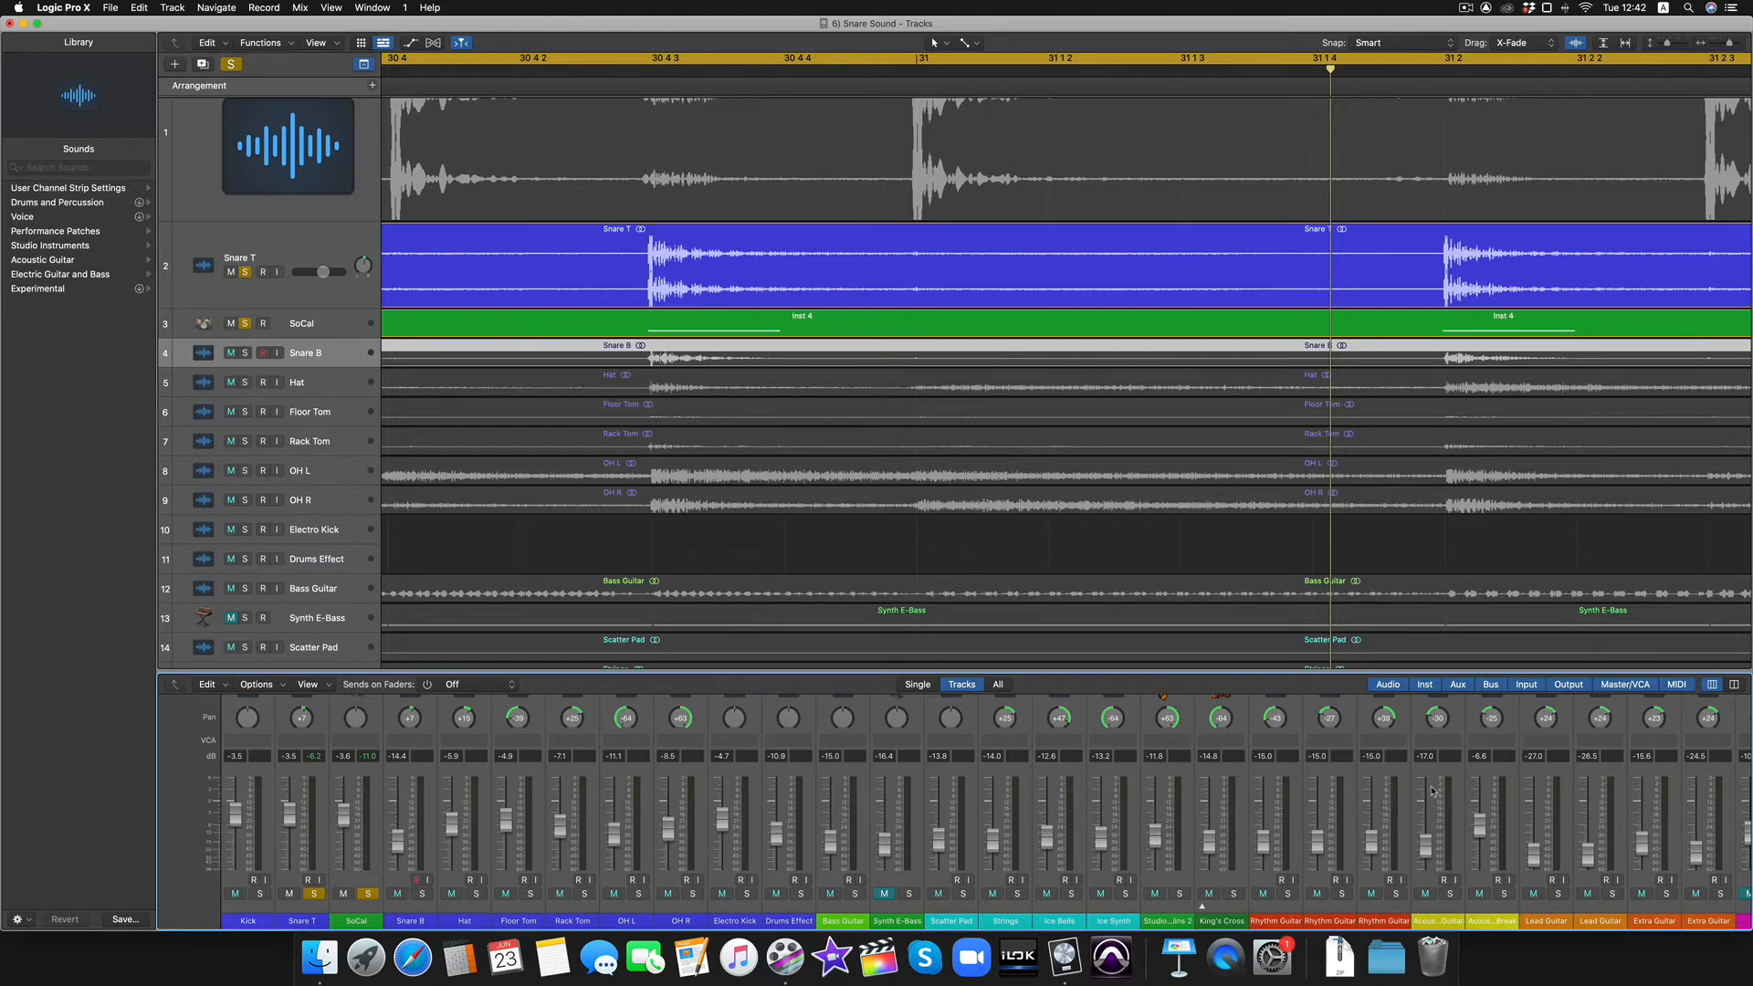
{"action": "scroll", "coordinate": [1431, 790], "scroll_direction": "right", "scroll_amount": 10}
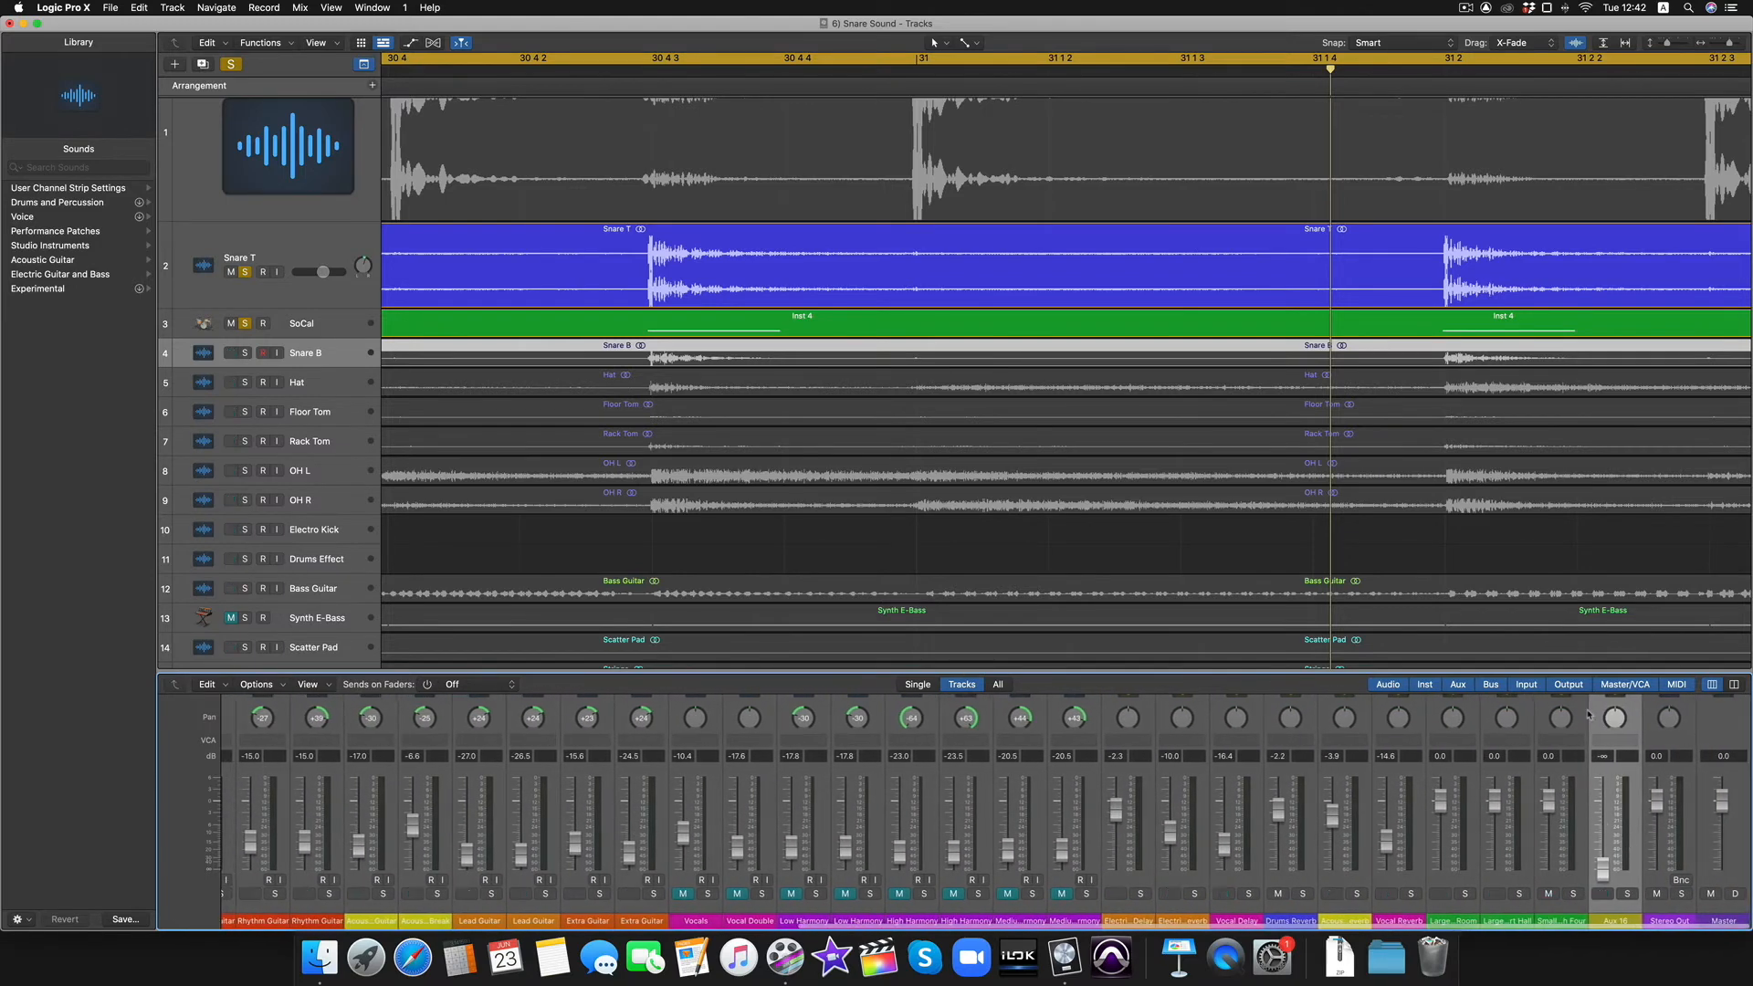
{"action": "scroll", "coordinate": [1593, 721], "scroll_direction": "up", "scroll_amount": 3}
{"action": "scroll", "coordinate": [1601, 702], "scroll_direction": "up", "scroll_amount": 5}
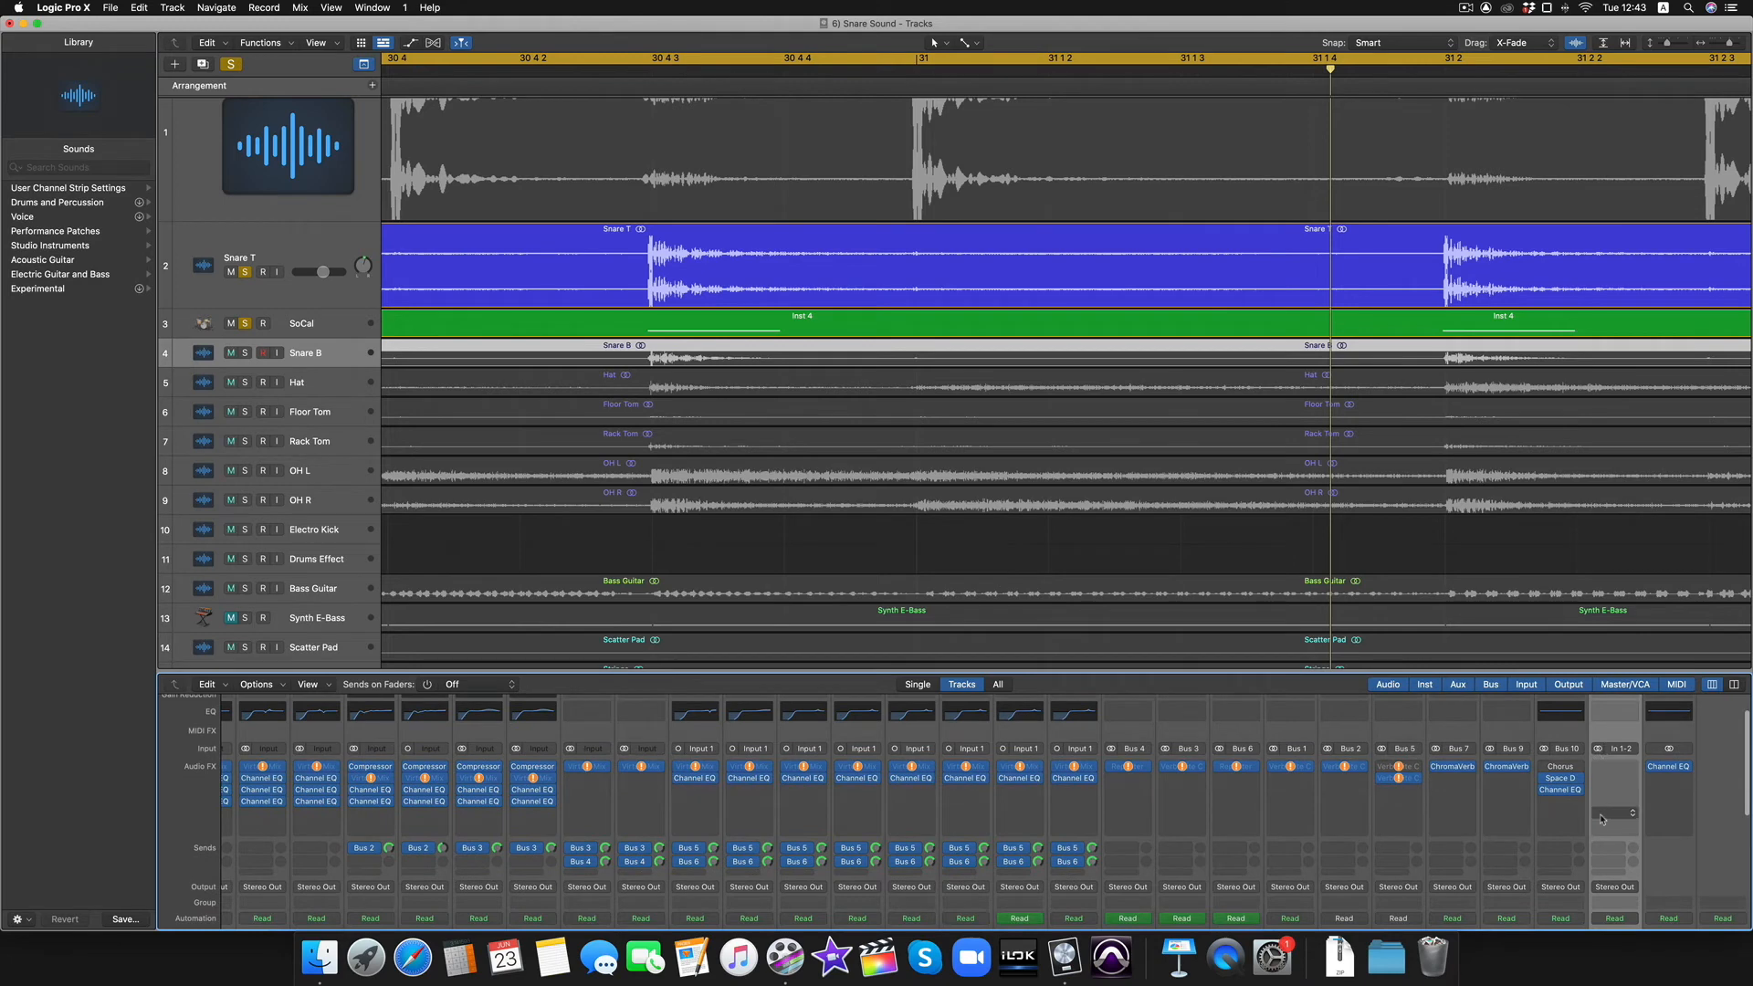
{"action": "scroll", "coordinate": [1600, 819], "scroll_direction": "down", "scroll_amount": 3}
{"action": "left_click", "coordinate": [1597, 851]}
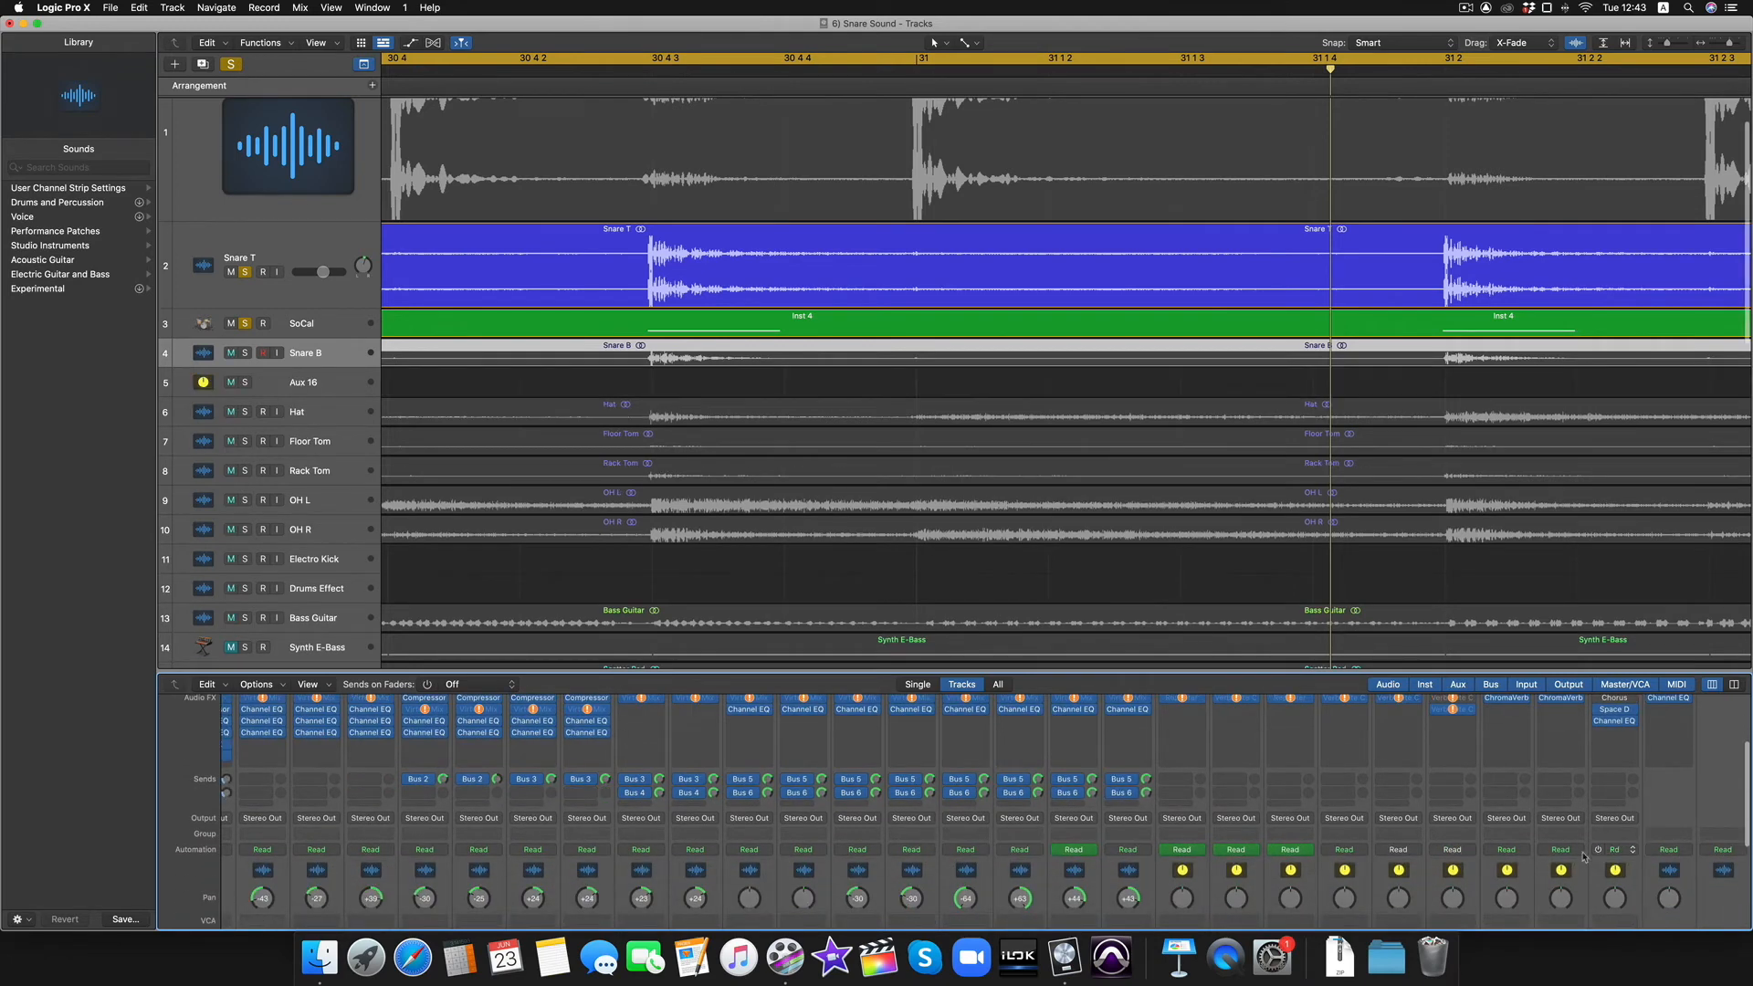
{"action": "left_click", "coordinate": [1596, 850]}
Step: Rename the new auxiliary channel as Snare Reverb
{"action": "scroll", "coordinate": [1597, 850], "scroll_direction": "left", "scroll_amount": 10}
{"action": "scroll", "coordinate": [1057, 844], "scroll_direction": "down", "scroll_amount": 4}
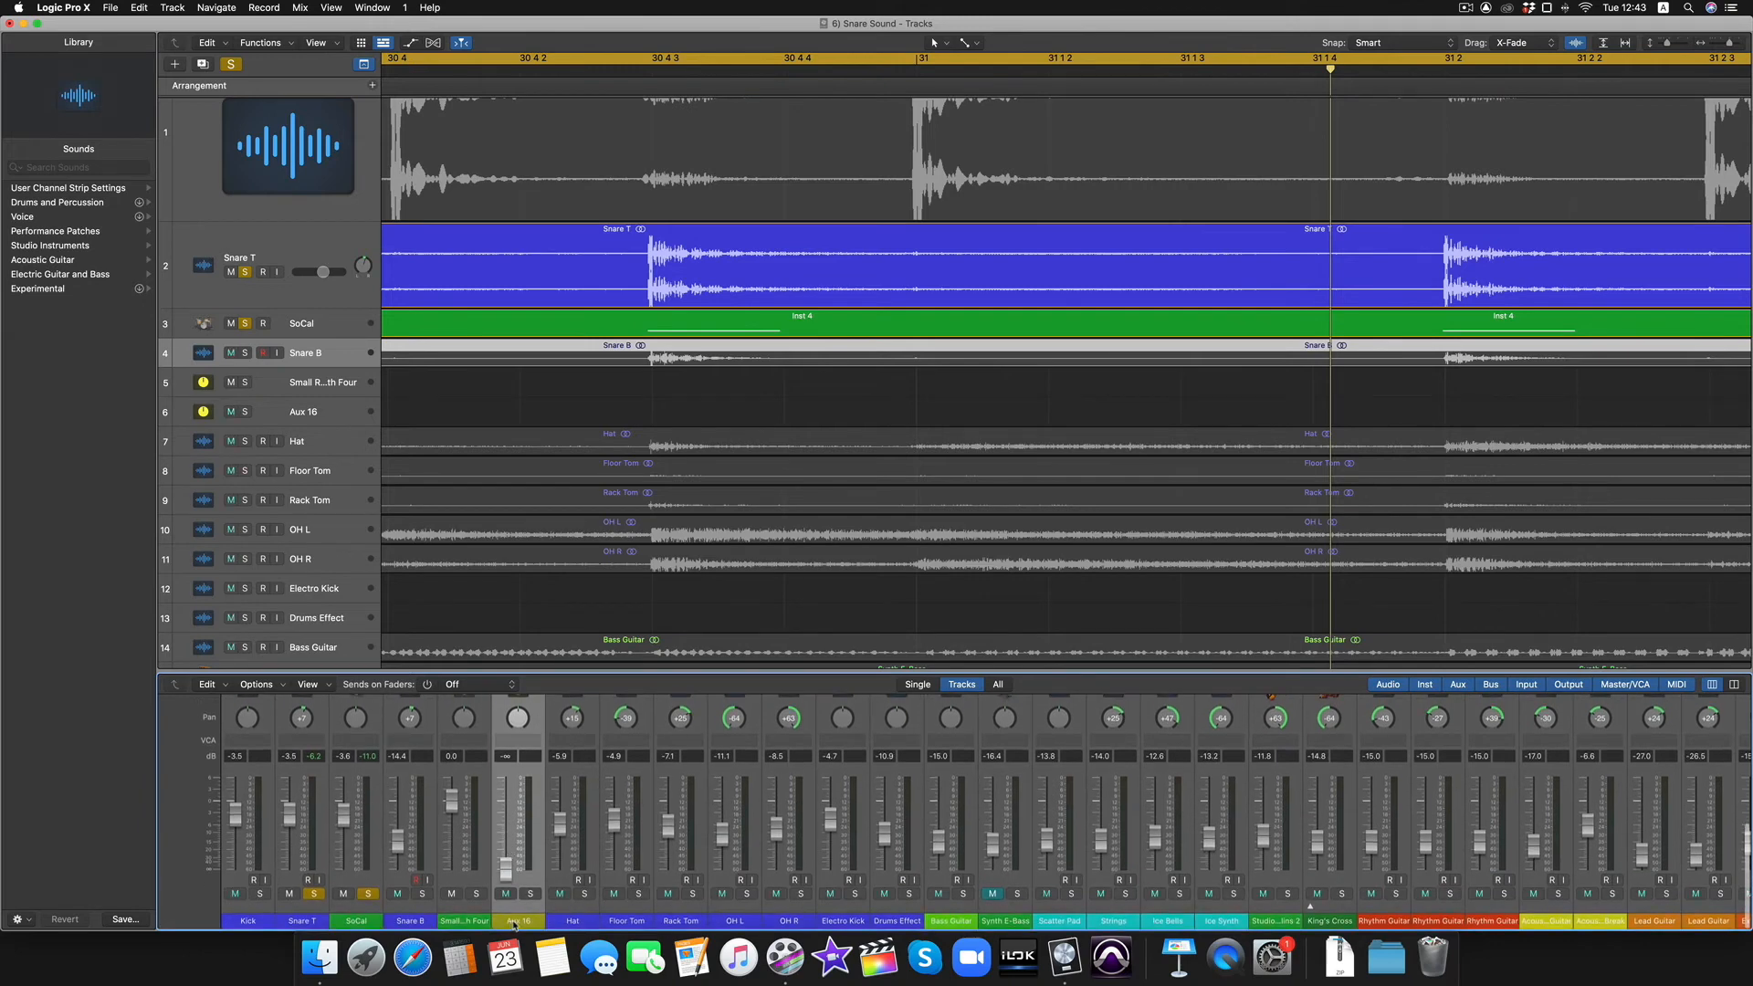
{"action": "double_click", "coordinate": [523, 921]}
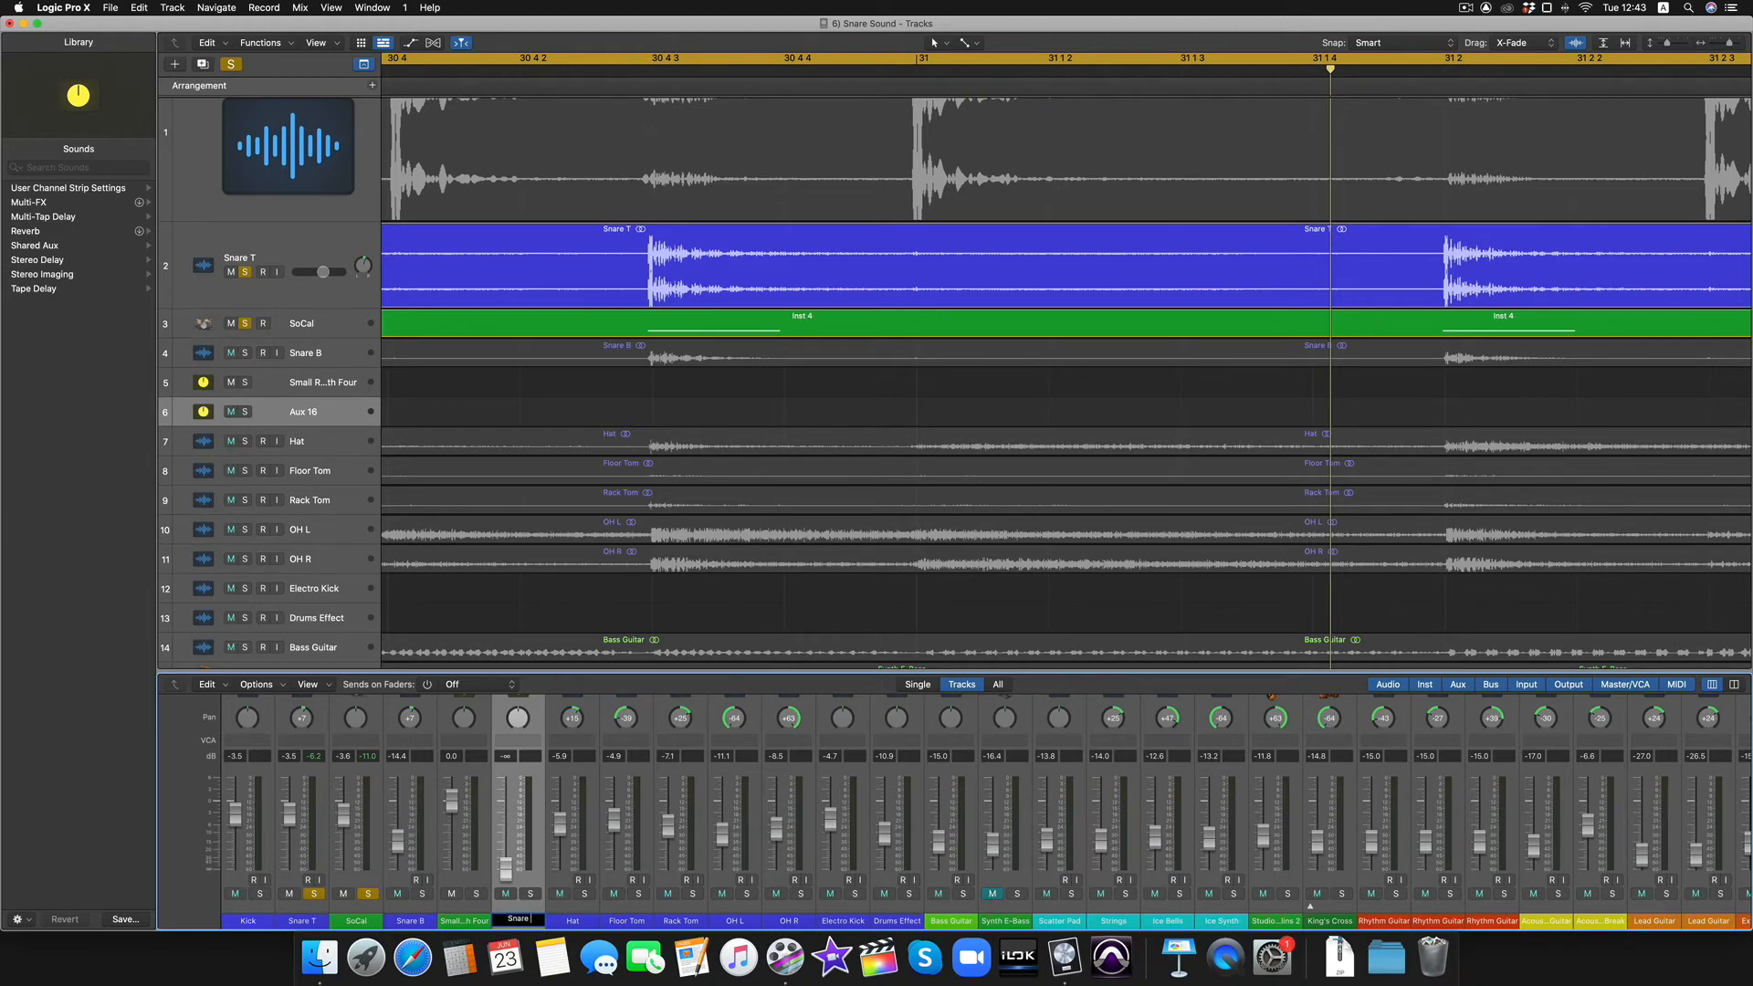
{"action": "key", "text": "Return"}
Step: Insert the Space Designer reverb in the first effect slot of the Snare Reverb channel
{"action": "scroll", "coordinate": [516, 829], "scroll_direction": "up", "scroll_amount": 5}
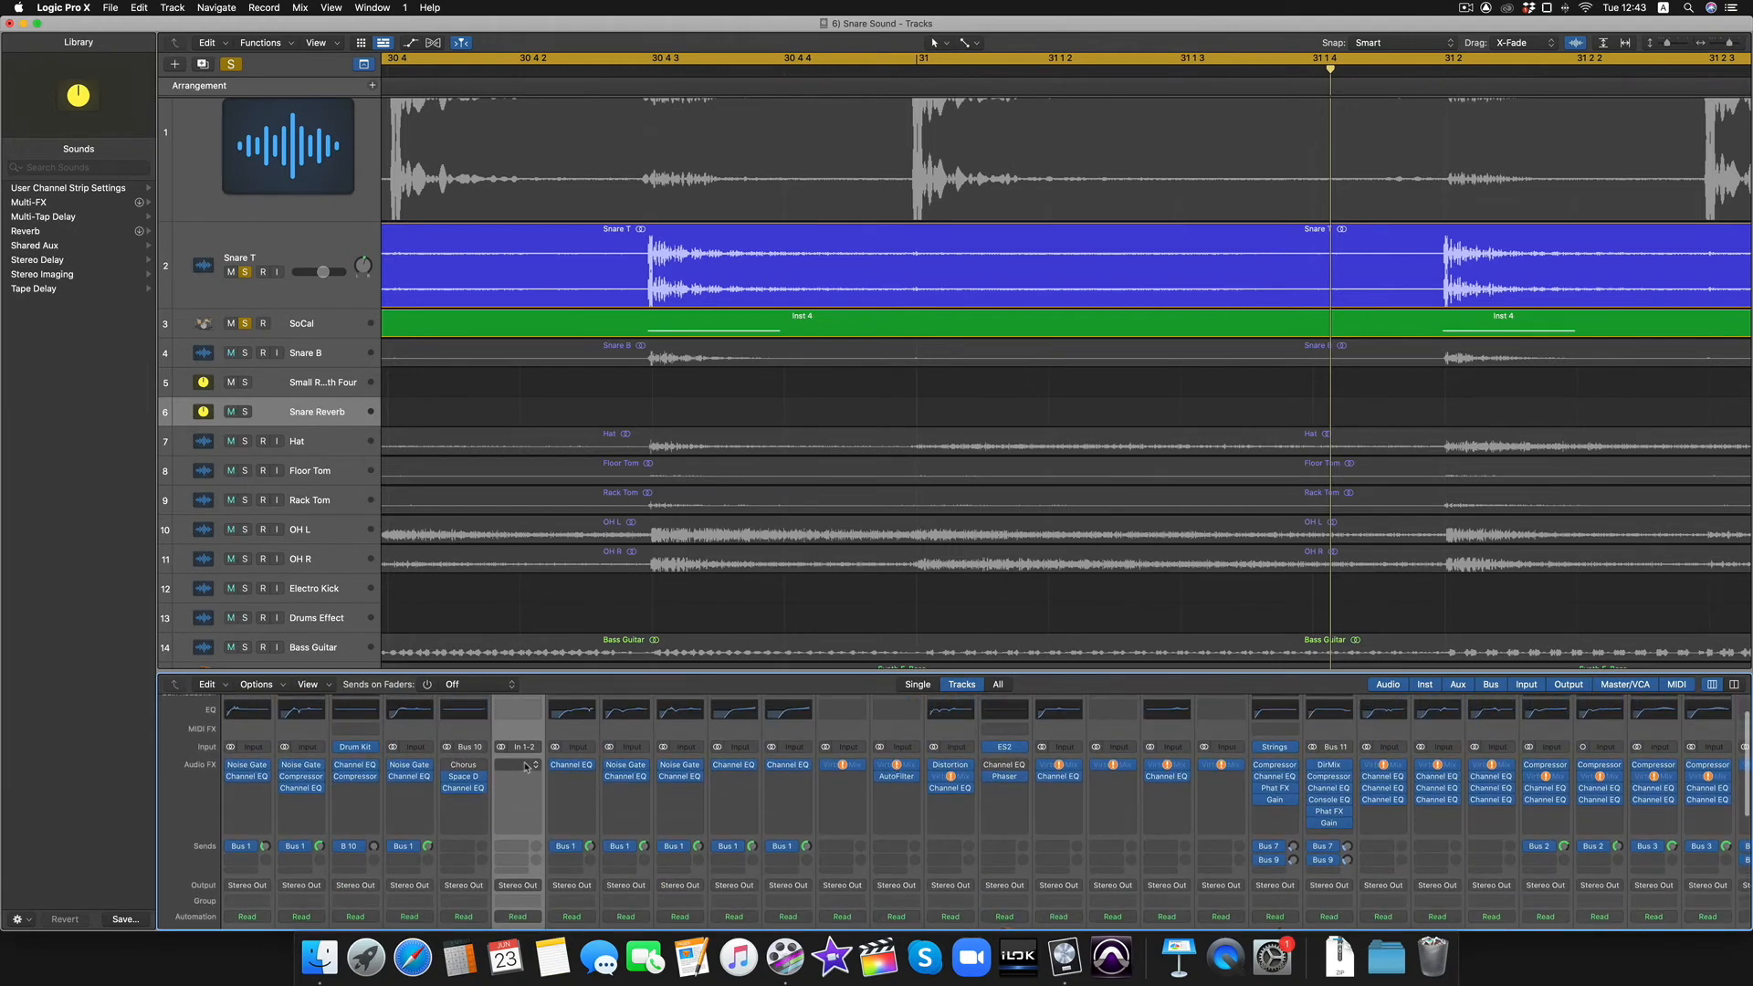
{"action": "left_click", "coordinate": [517, 765]}
{"action": "mouse_move", "coordinate": [541, 922]}
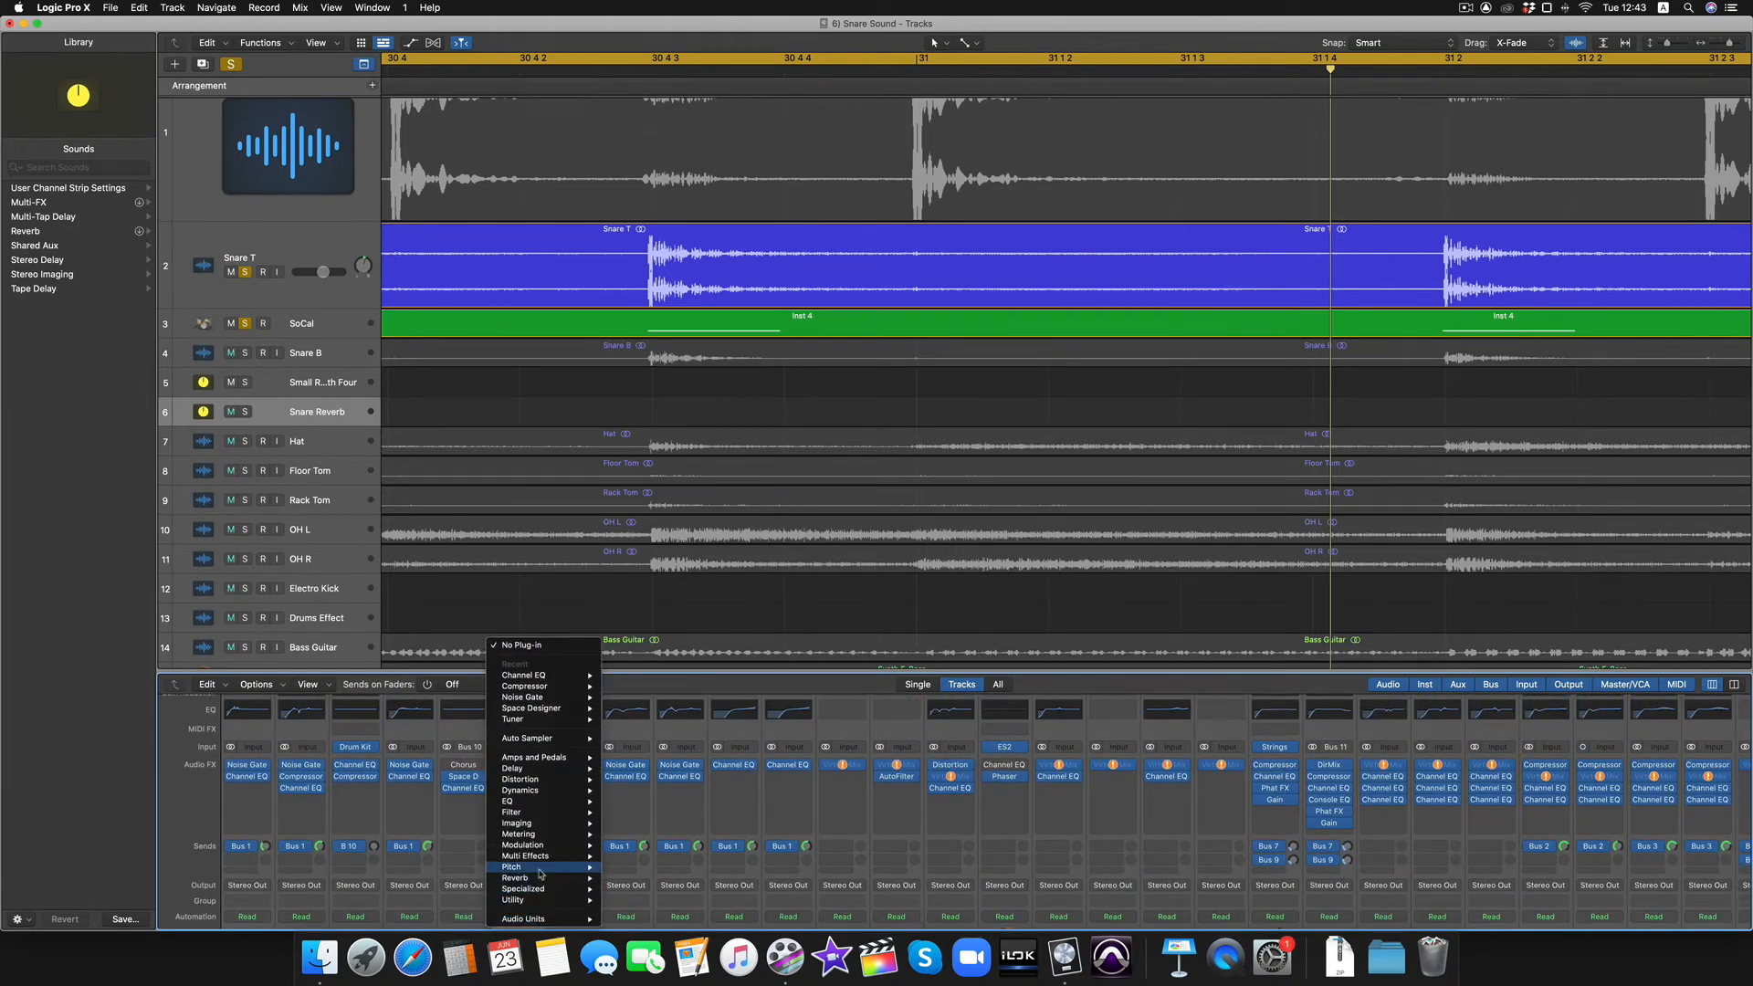
{"action": "mouse_move", "coordinate": [547, 877]}
{"action": "mouse_move", "coordinate": [664, 882]}
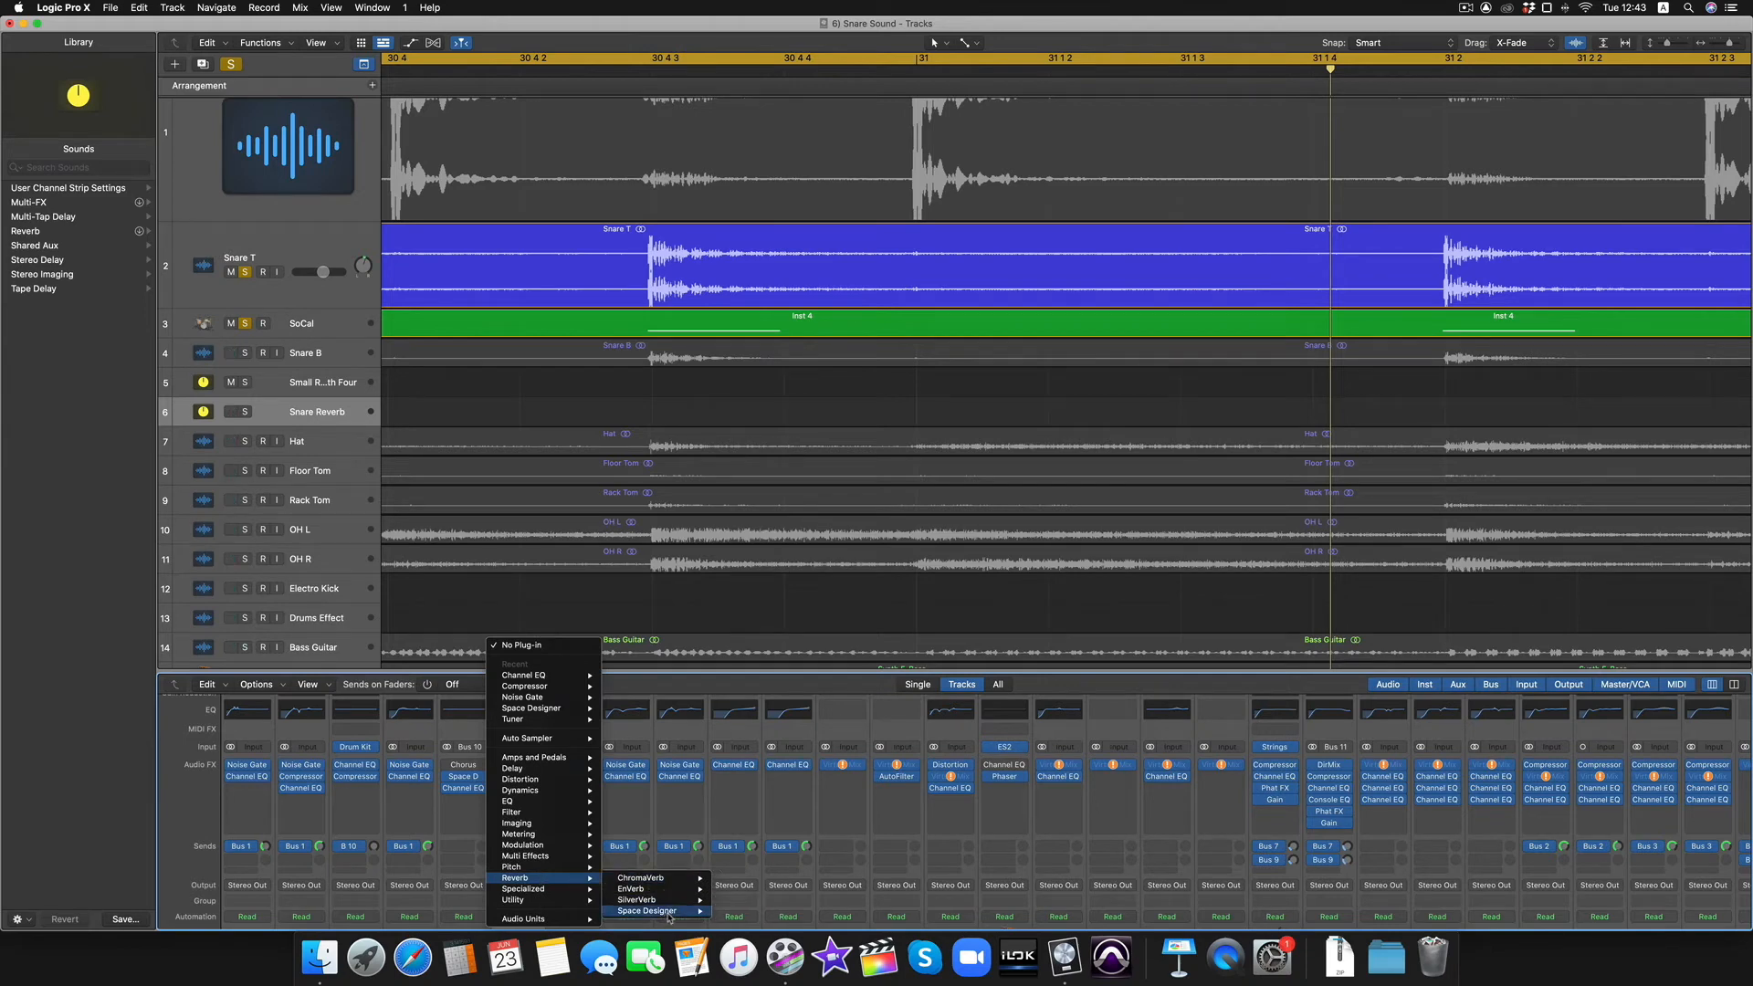
{"action": "mouse_move", "coordinate": [671, 912]}
{"action": "left_click", "coordinate": [750, 908]}
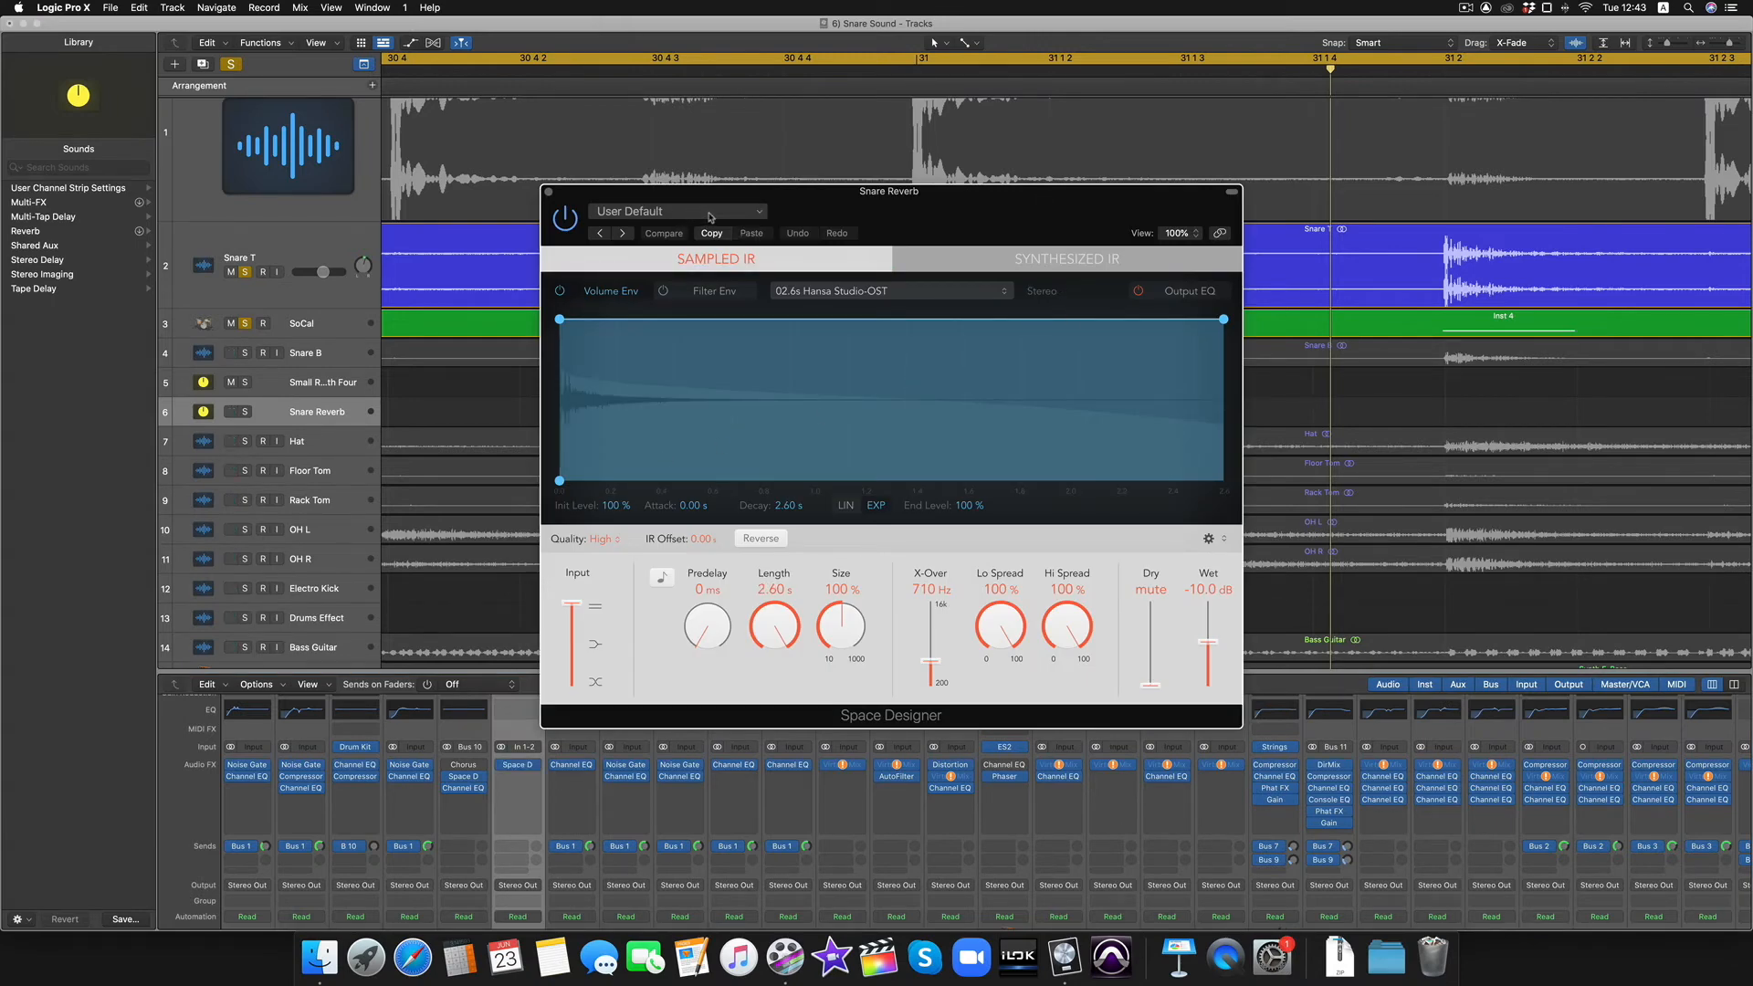
Step: Load the 2.6s Hansa Studio preset from the medium-space rooms in Space Designer
{"action": "left_click", "coordinate": [710, 215]}
{"action": "mouse_move", "coordinate": [702, 517]}
{"action": "mouse_move", "coordinate": [899, 512]}
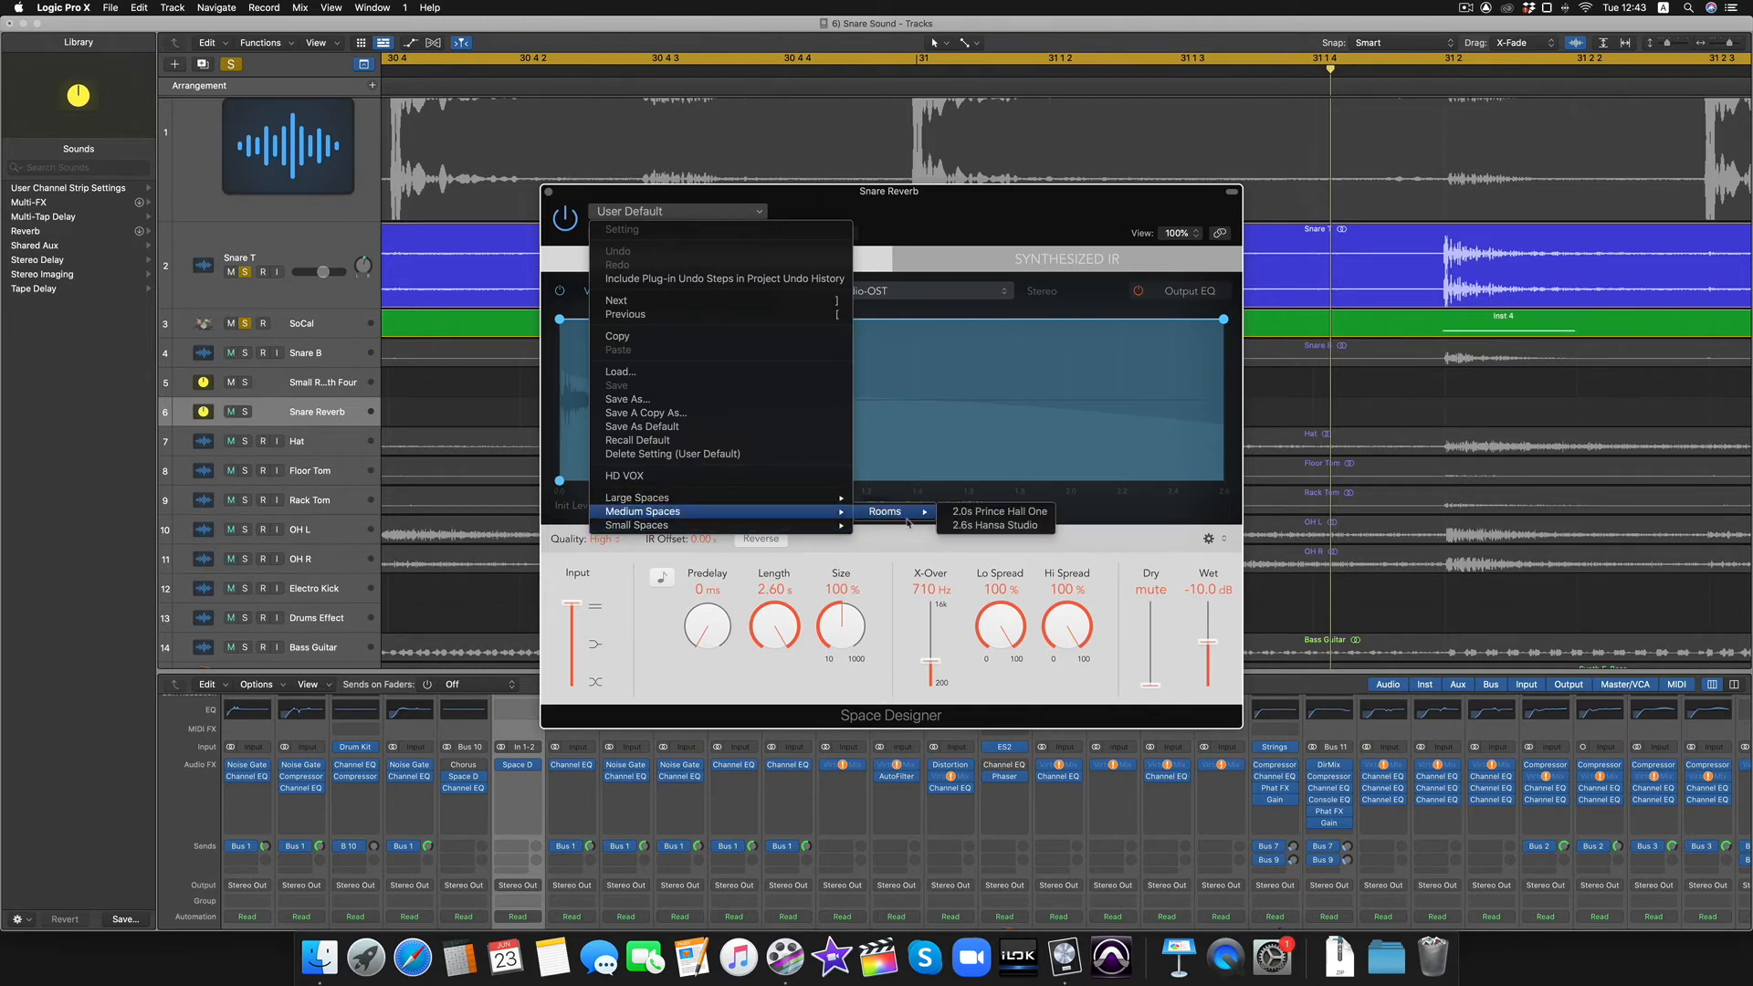
{"action": "left_click", "coordinate": [1029, 525]}
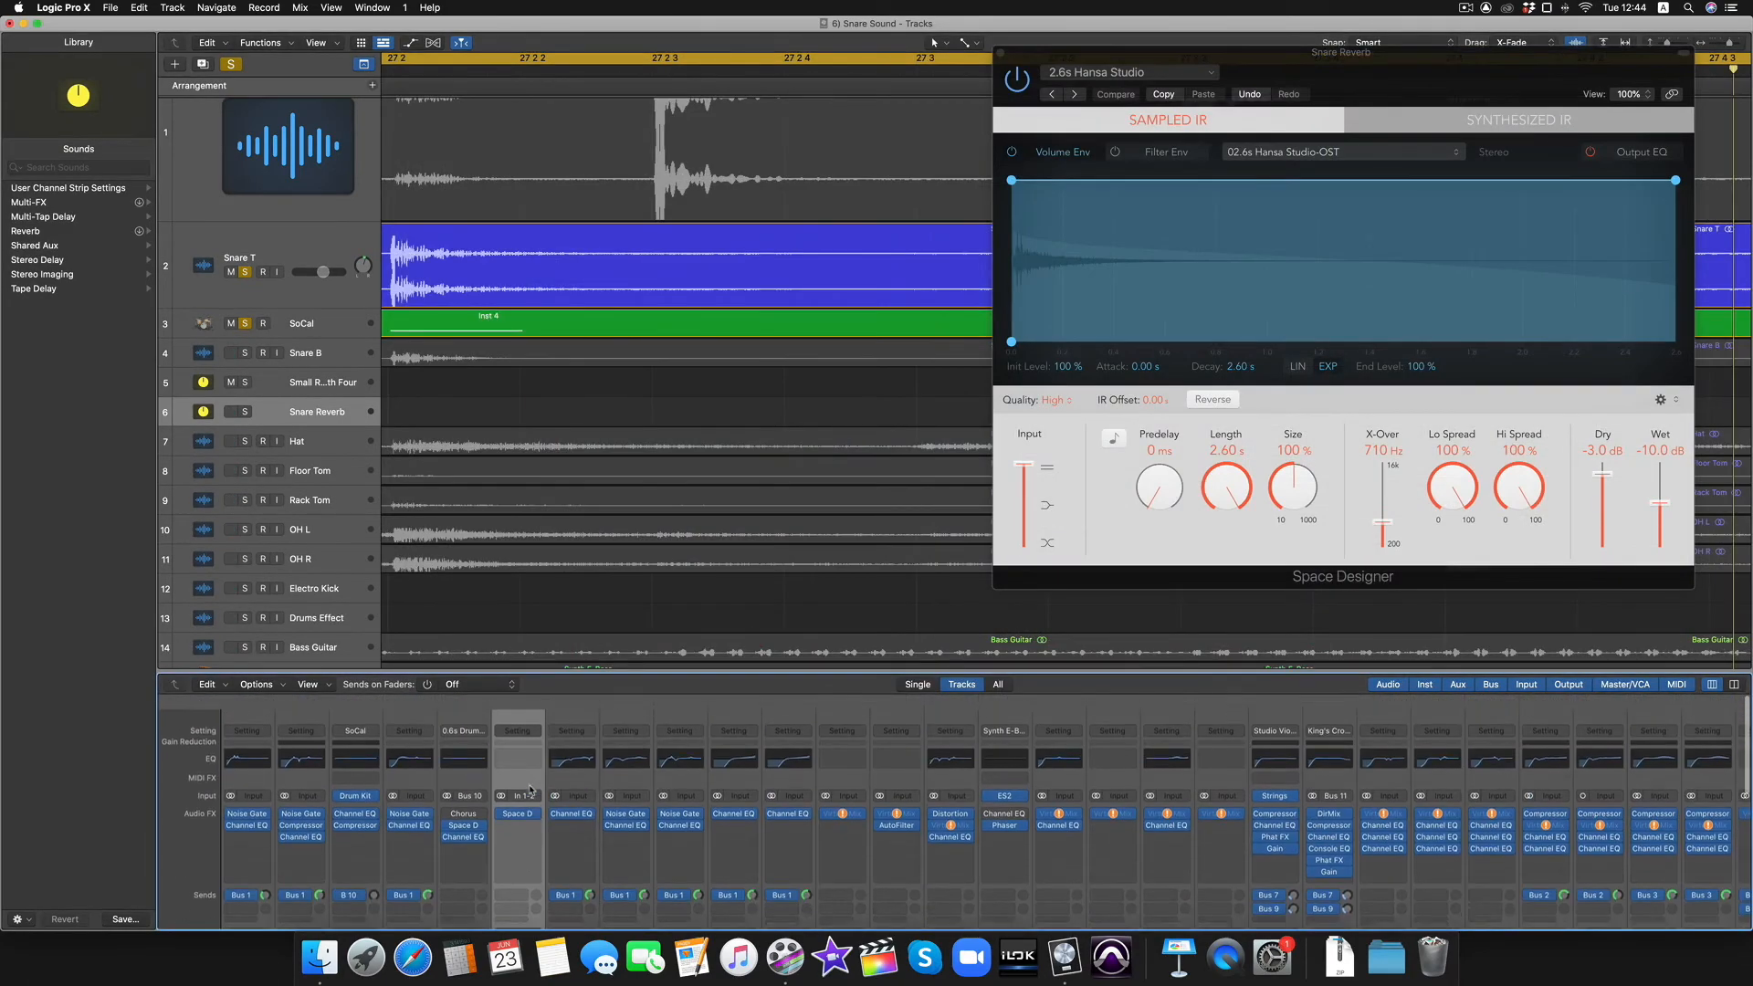
Step: Set the Snare Reverb channel's input to Bus 8
{"action": "scroll", "coordinate": [529, 776], "scroll_direction": "down", "scroll_amount": 2}
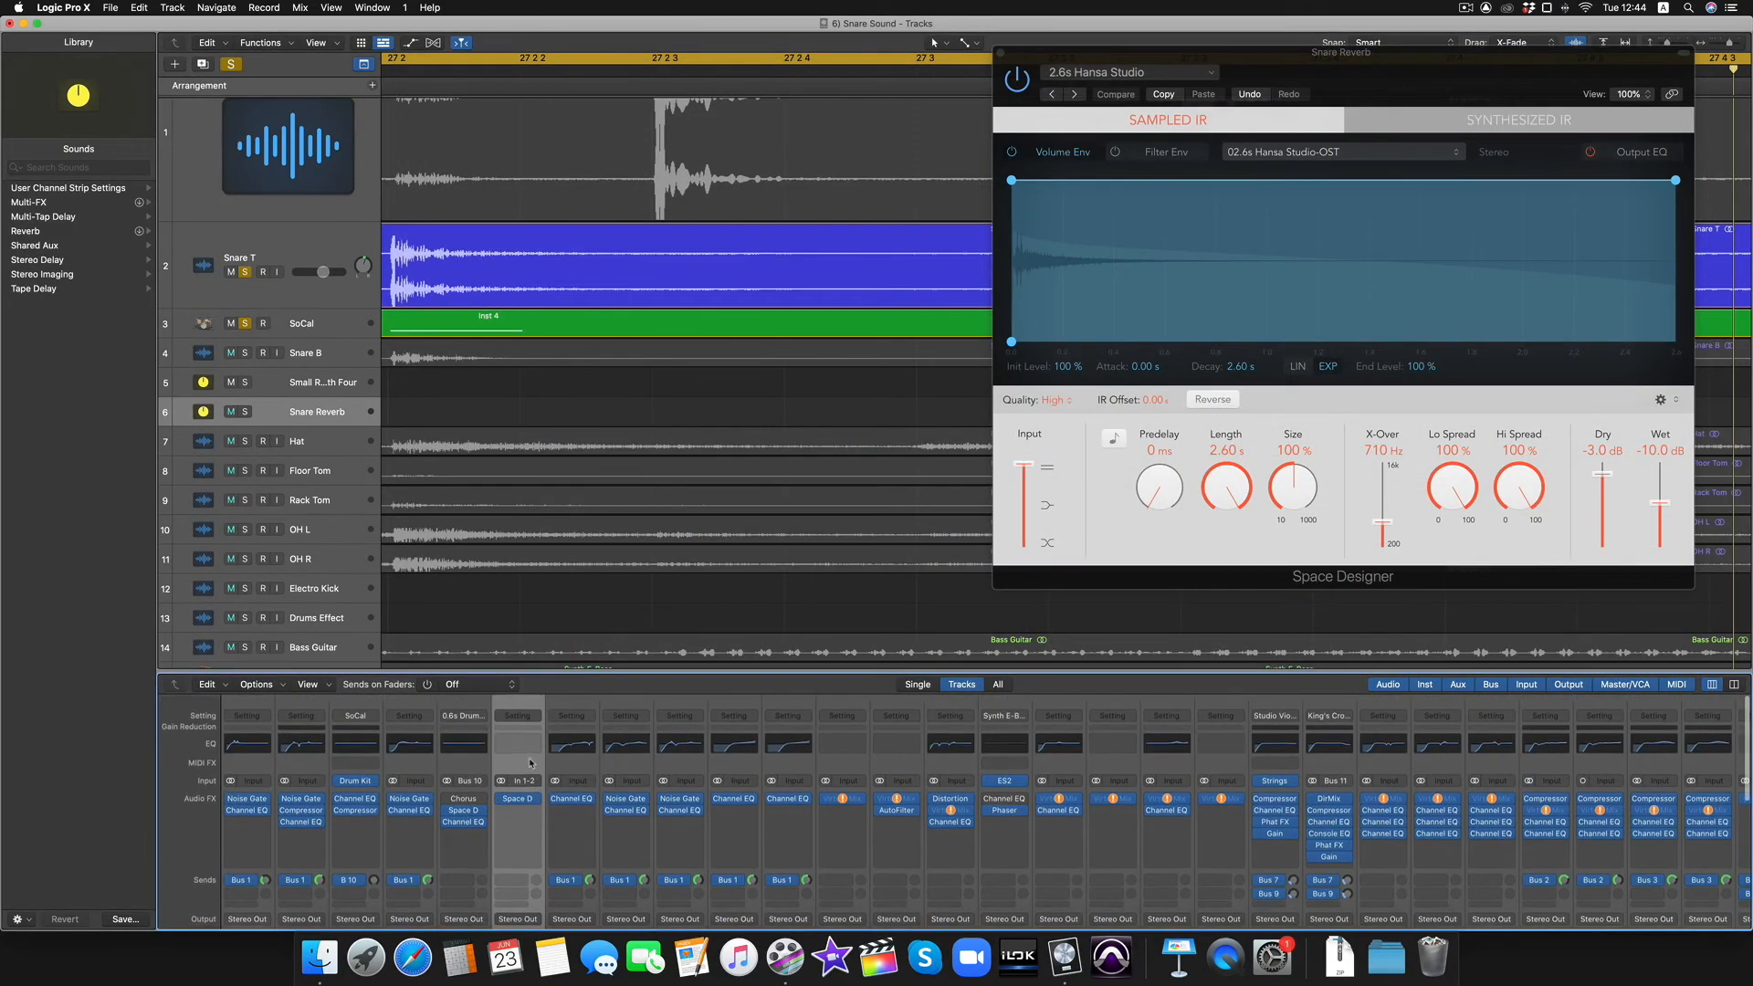
{"action": "left_click", "coordinate": [529, 782]}
{"action": "mouse_move", "coordinate": [548, 829]}
{"action": "mouse_move", "coordinate": [666, 607]}
{"action": "left_click", "coordinate": [659, 572]}
Step: Add a Bus 8 send to both the Snare T and SoCal channels to feed the Snare Reverb
{"action": "scroll", "coordinate": [283, 874], "scroll_direction": "down", "scroll_amount": 5}
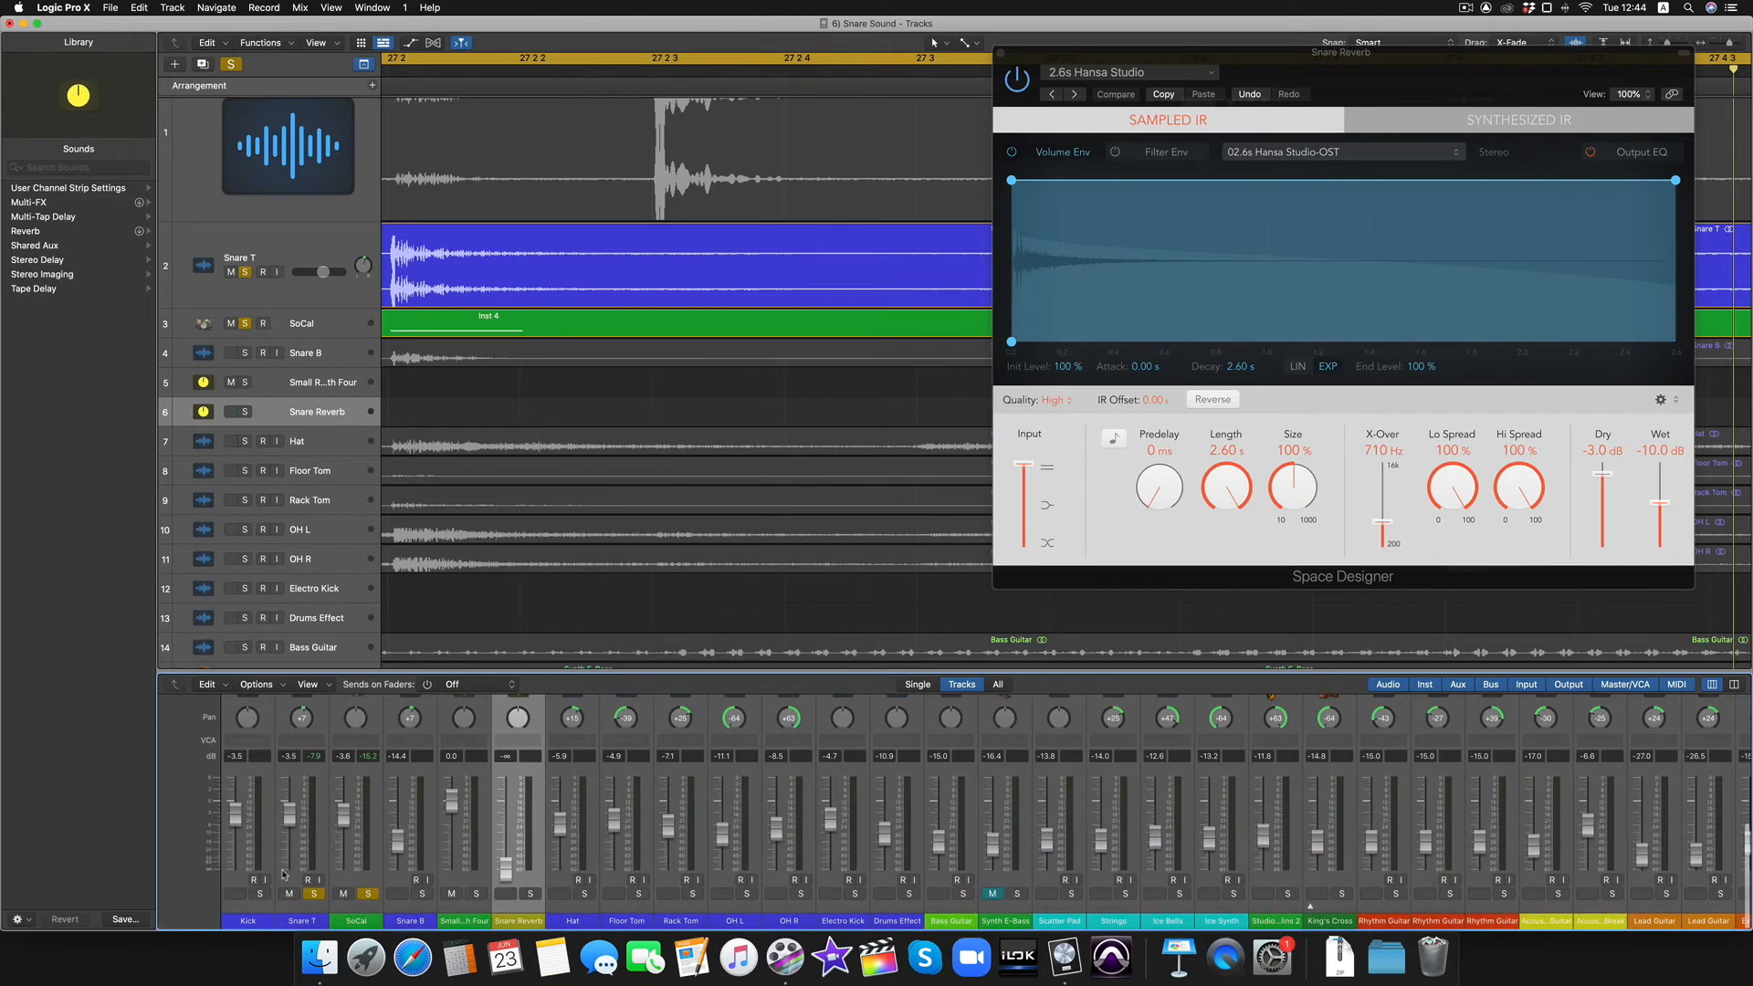
{"action": "scroll", "coordinate": [283, 875], "scroll_direction": "down", "scroll_amount": 2}
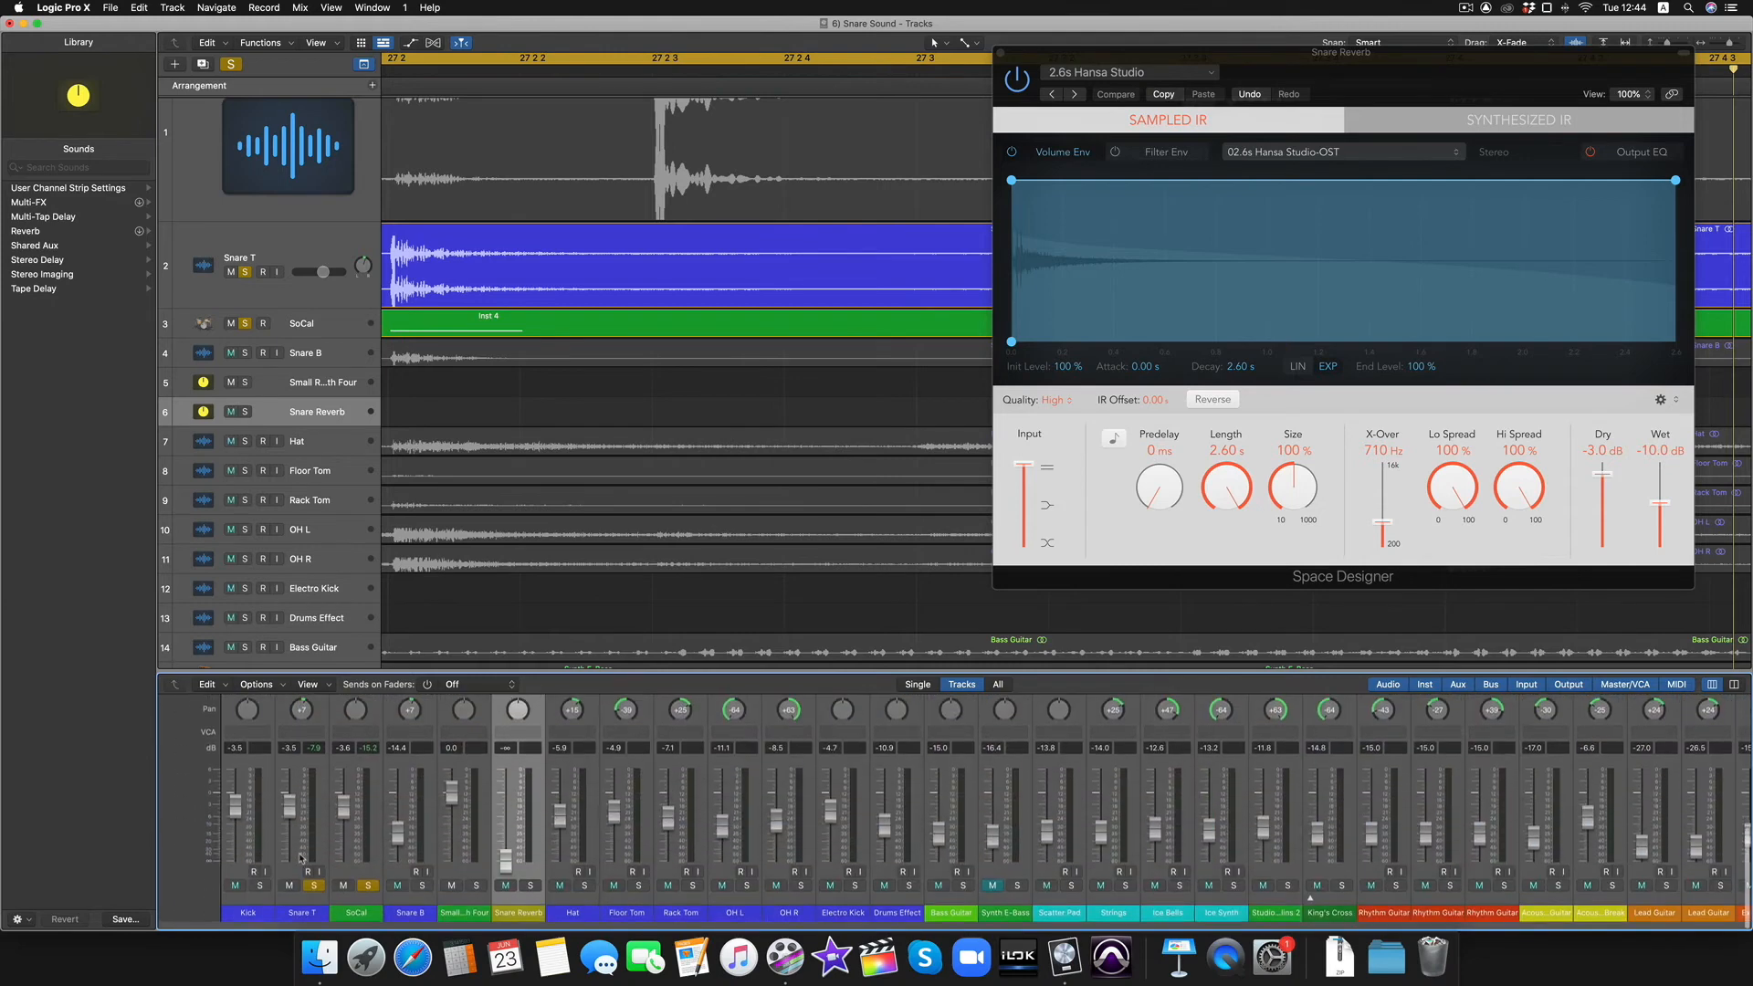
{"action": "left_click", "coordinate": [319, 845]}
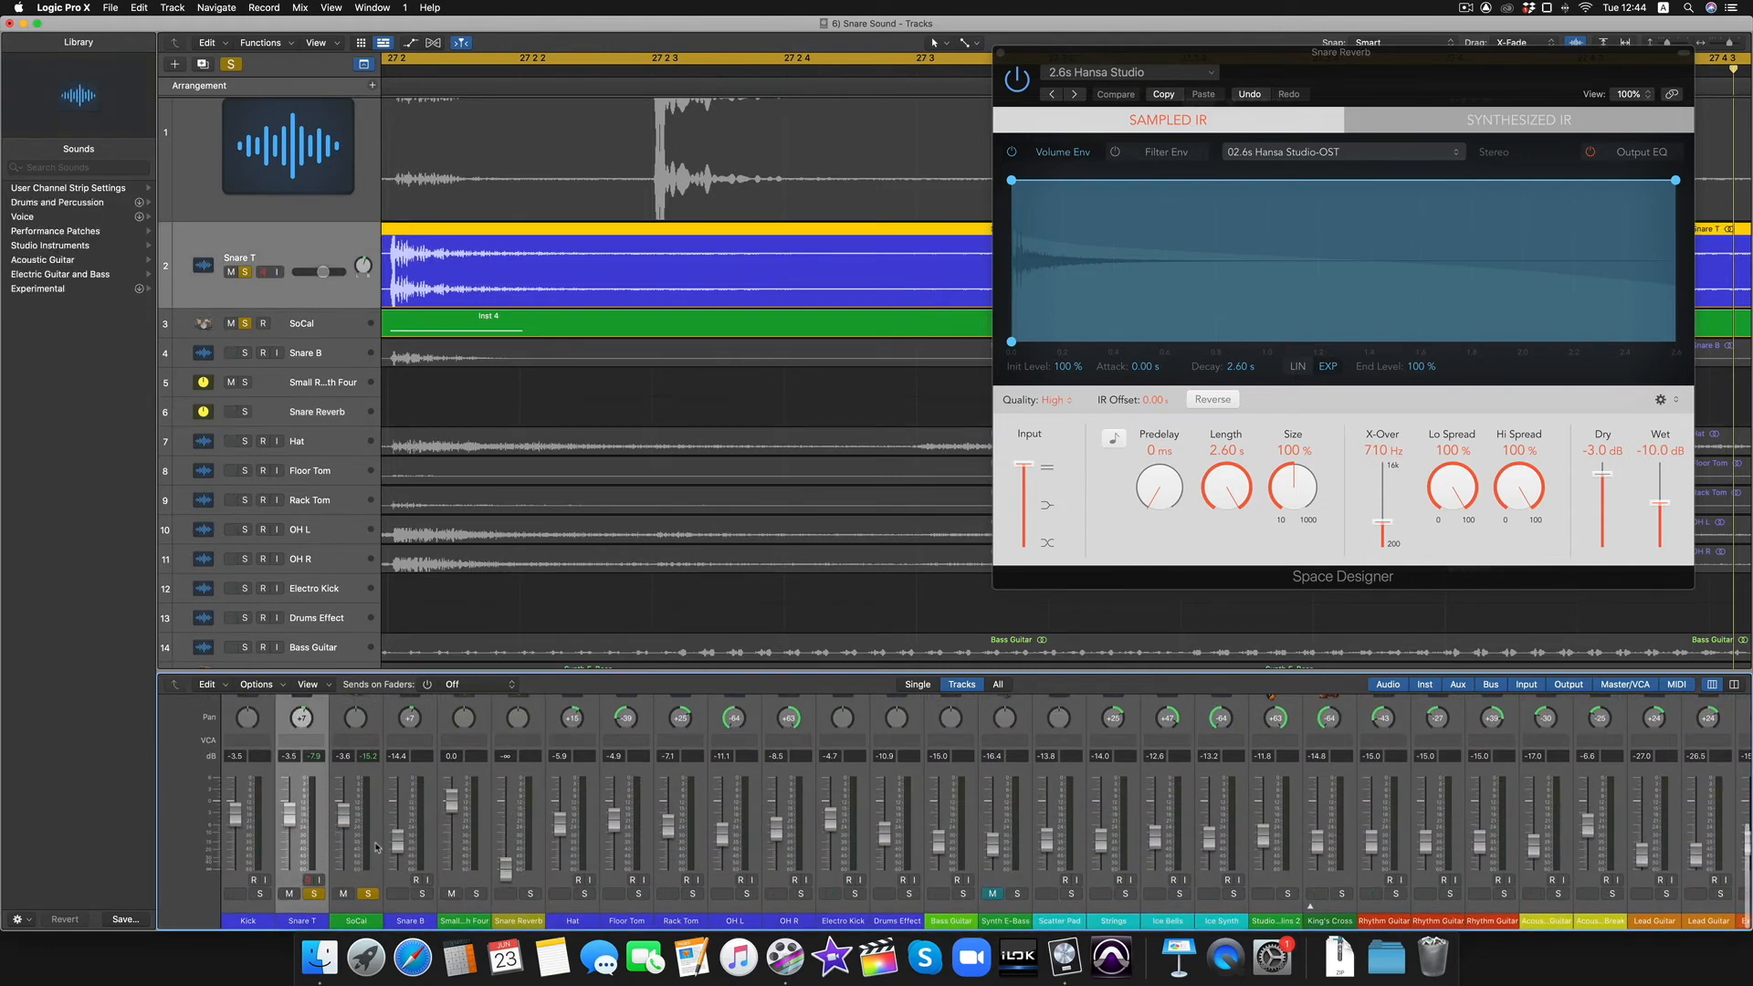
{"action": "left_click", "coordinate": [375, 846], "text": "shift"}
{"action": "scroll", "coordinate": [369, 842], "scroll_direction": "up", "scroll_amount": 6}
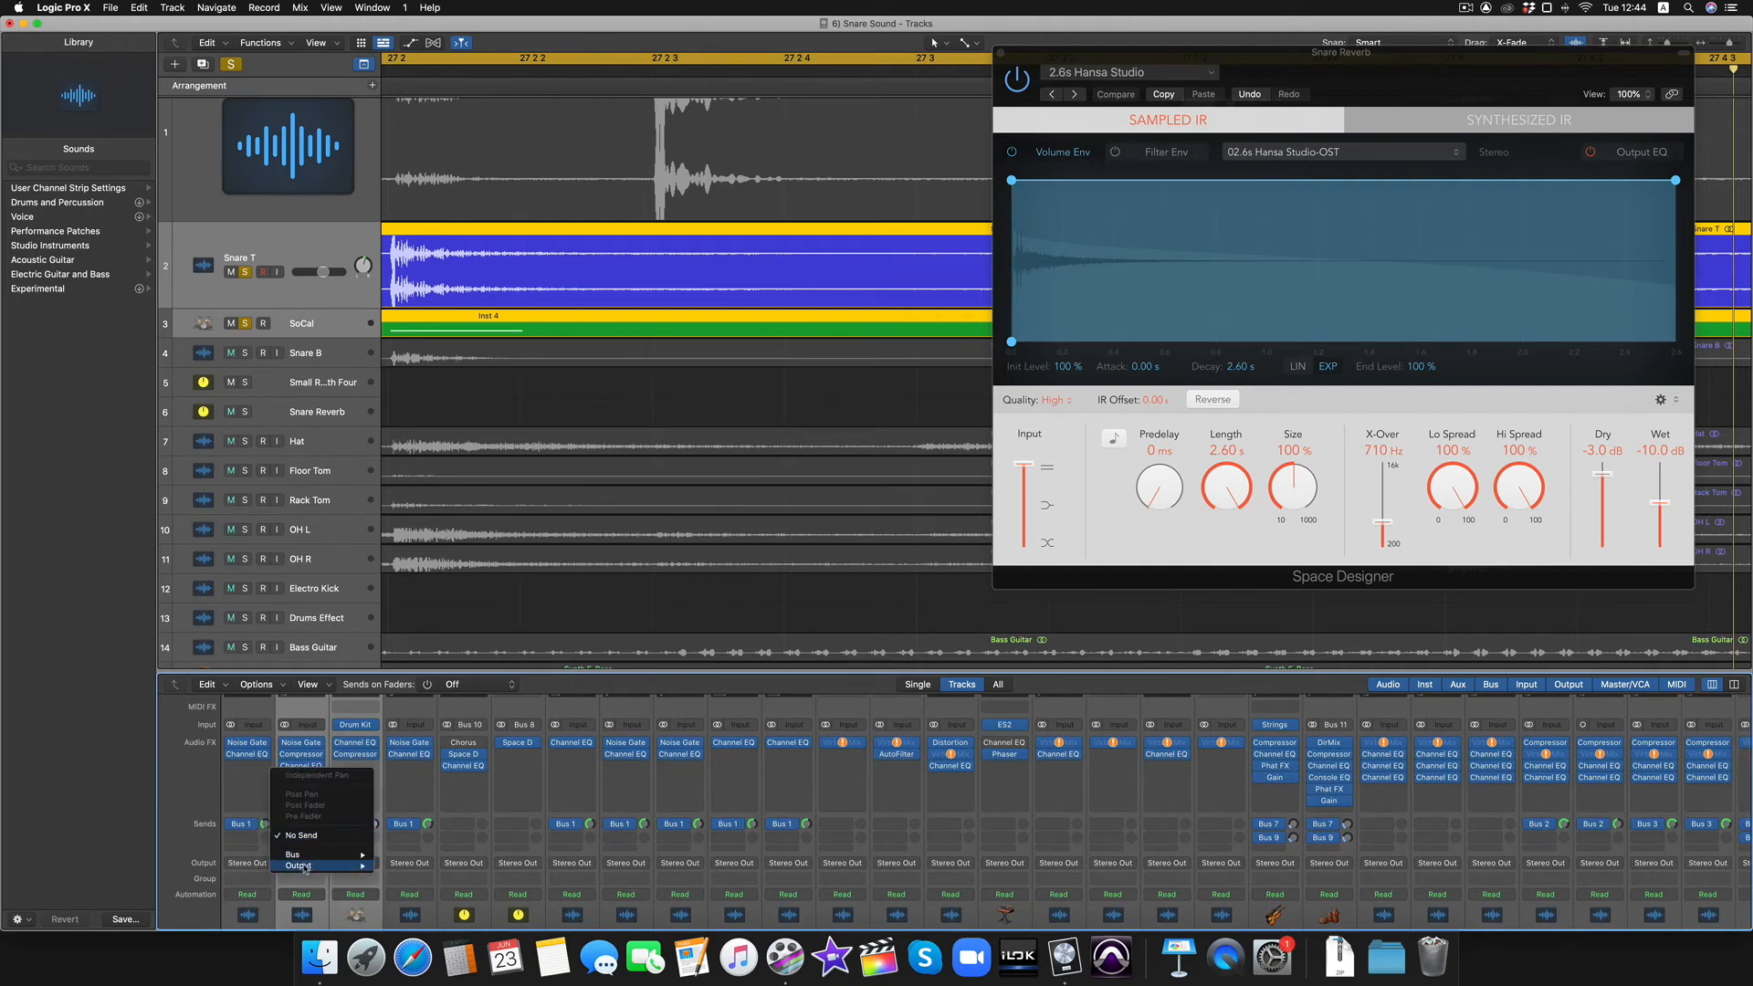
{"action": "mouse_move", "coordinate": [301, 854]}
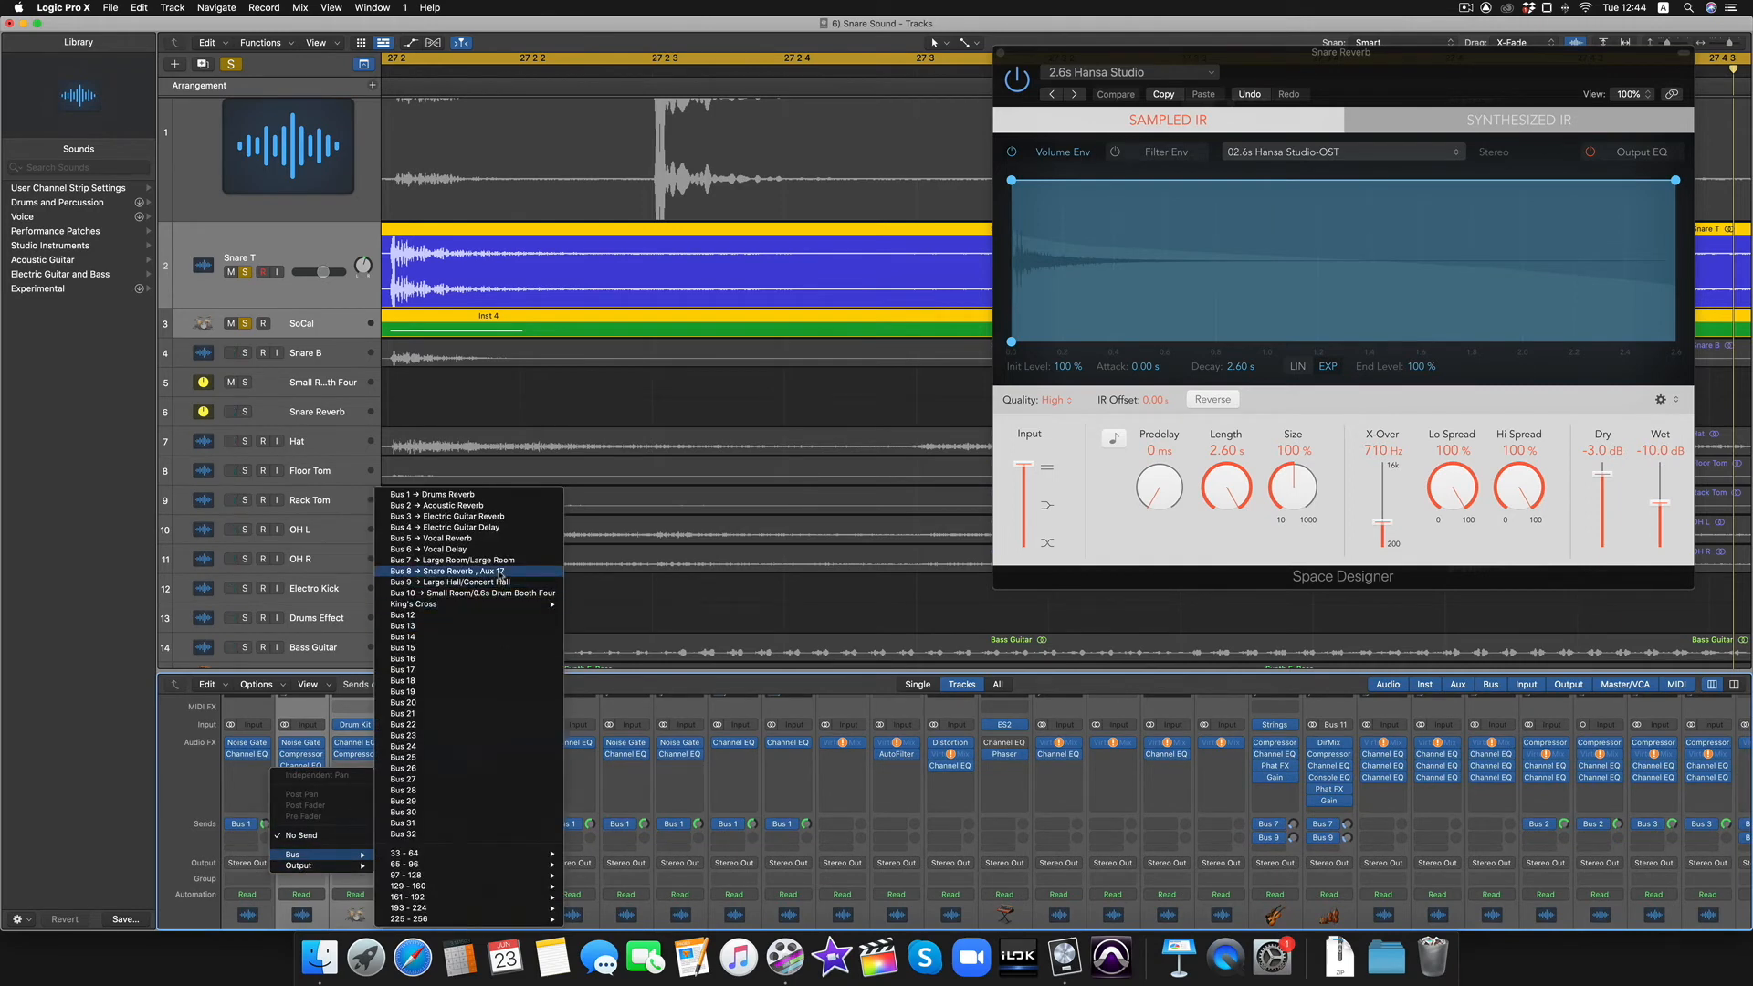
{"action": "left_click", "coordinate": [498, 592]}
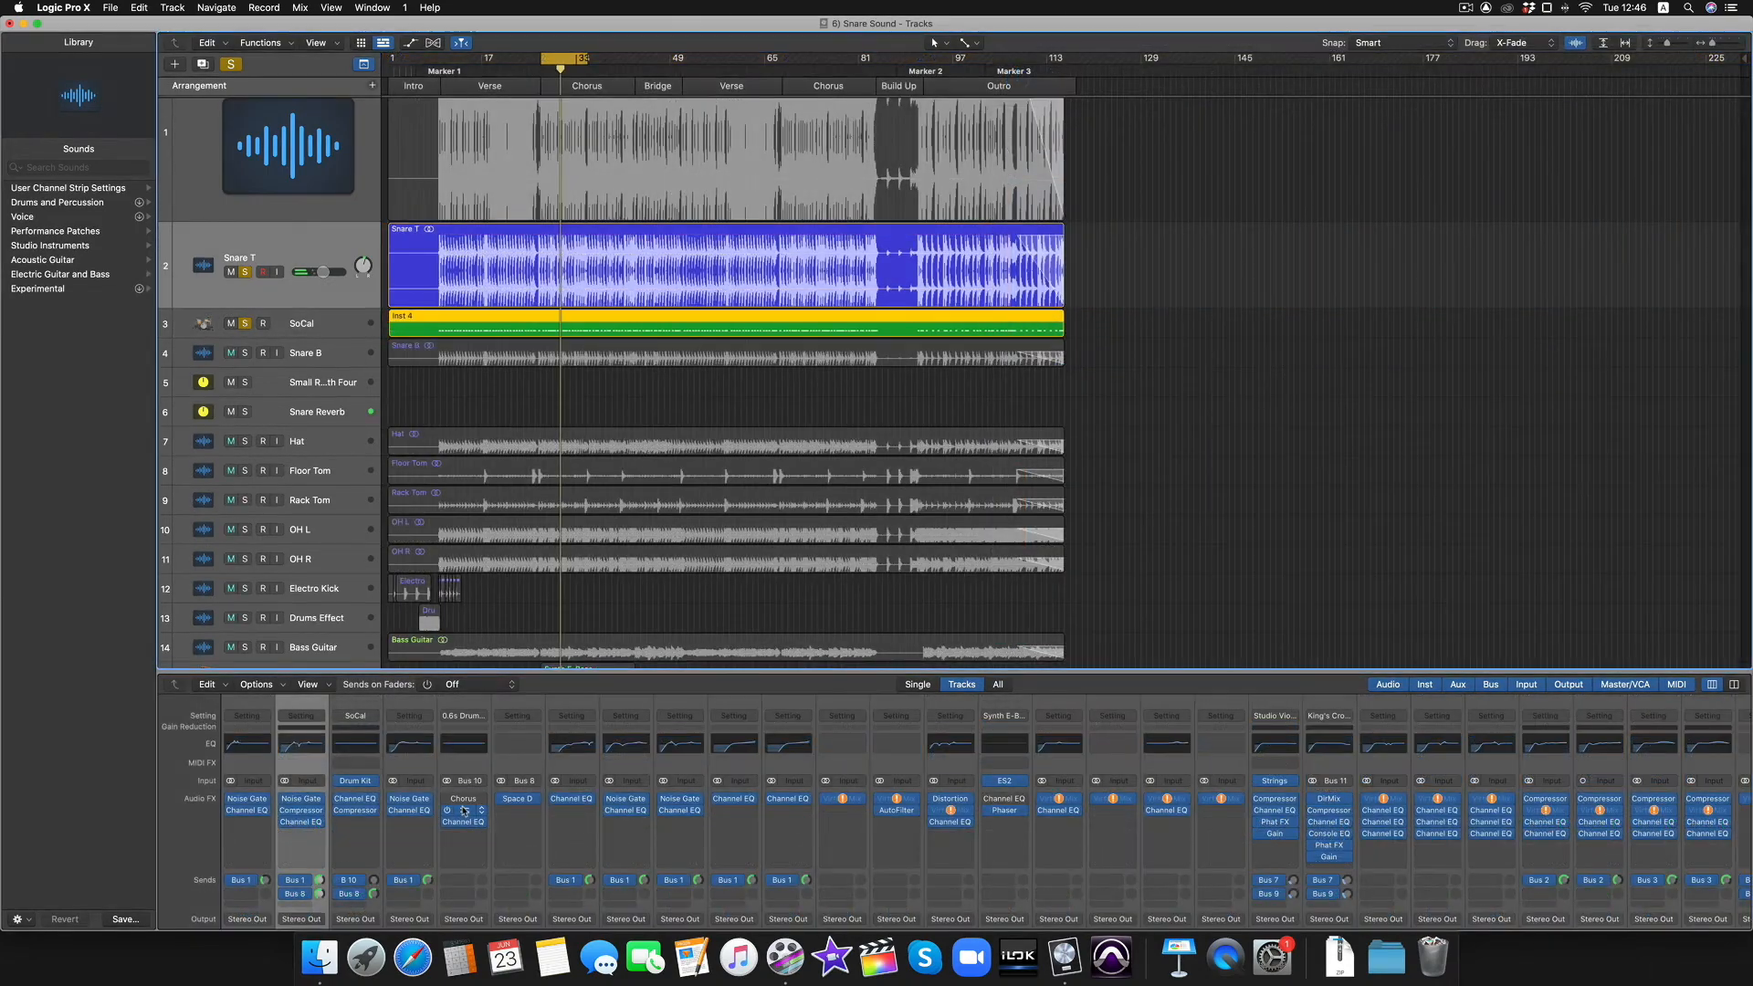
Step: Play the soloed snares, shorten the Snare Reverb's Space Designer length to 831 ms and slightly lower its wet level
{"action": "scroll", "coordinate": [463, 810], "scroll_direction": "down", "scroll_amount": 3}
{"action": "scroll", "coordinate": [463, 811], "scroll_direction": "down", "scroll_amount": 3}
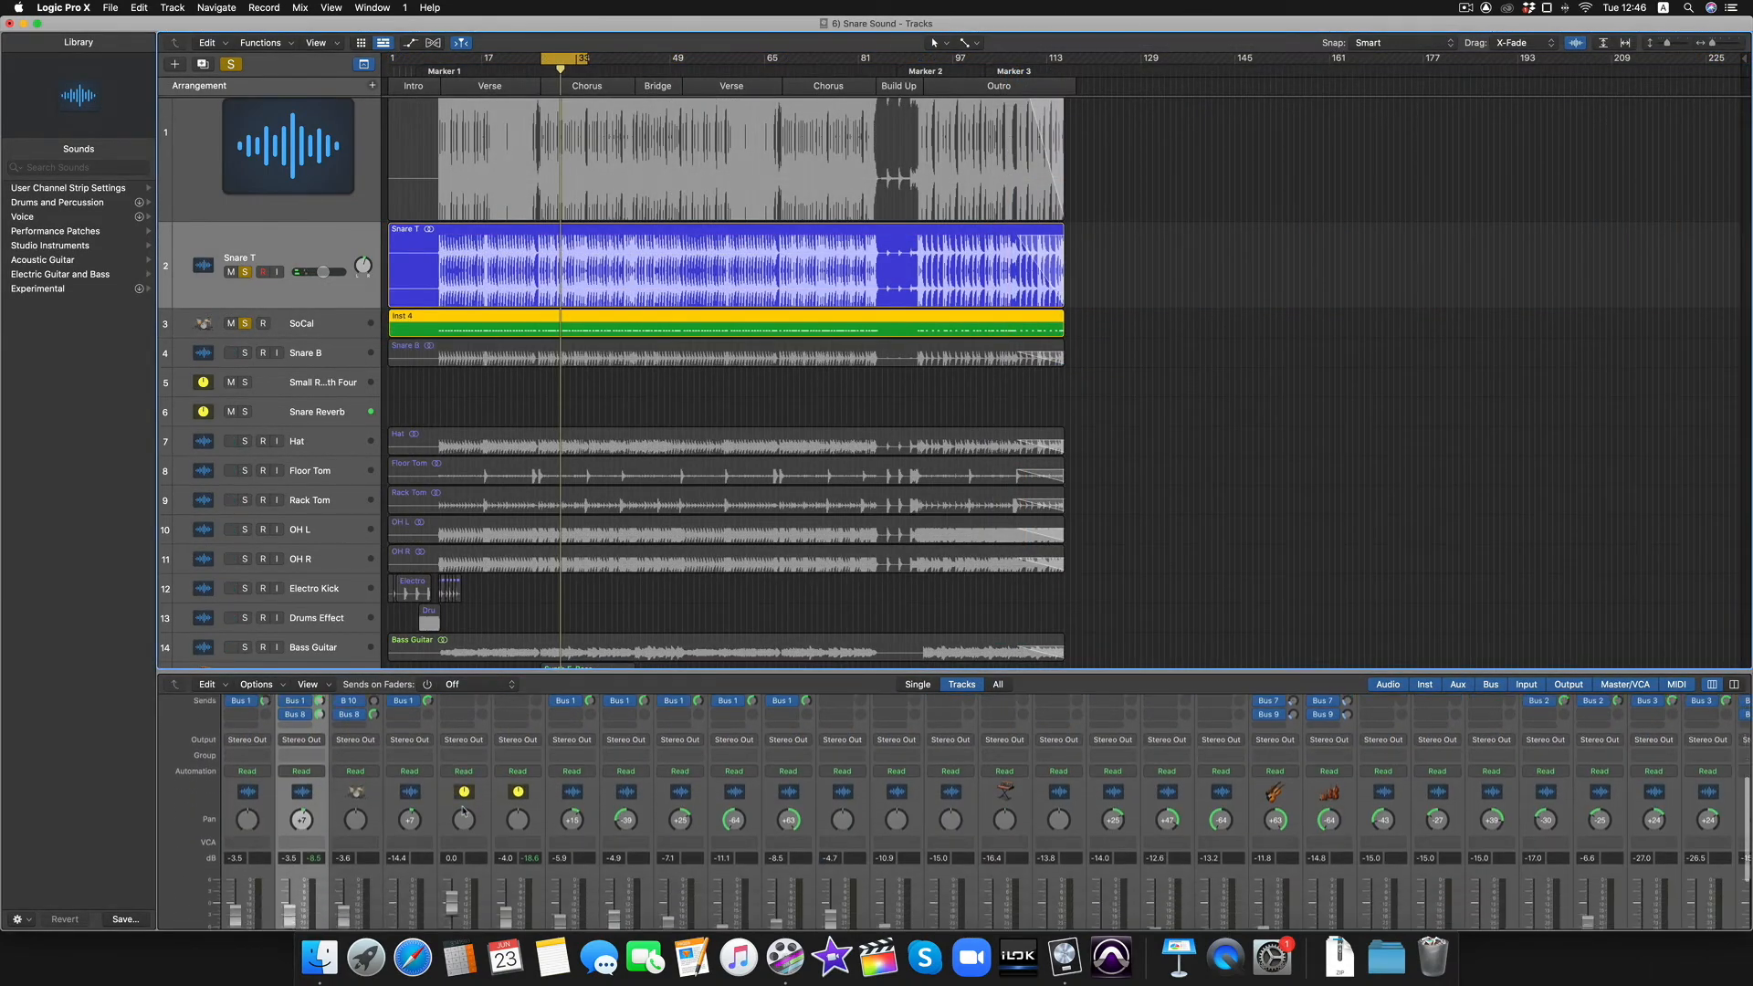
{"action": "scroll", "coordinate": [463, 811], "scroll_direction": "down", "scroll_amount": 2}
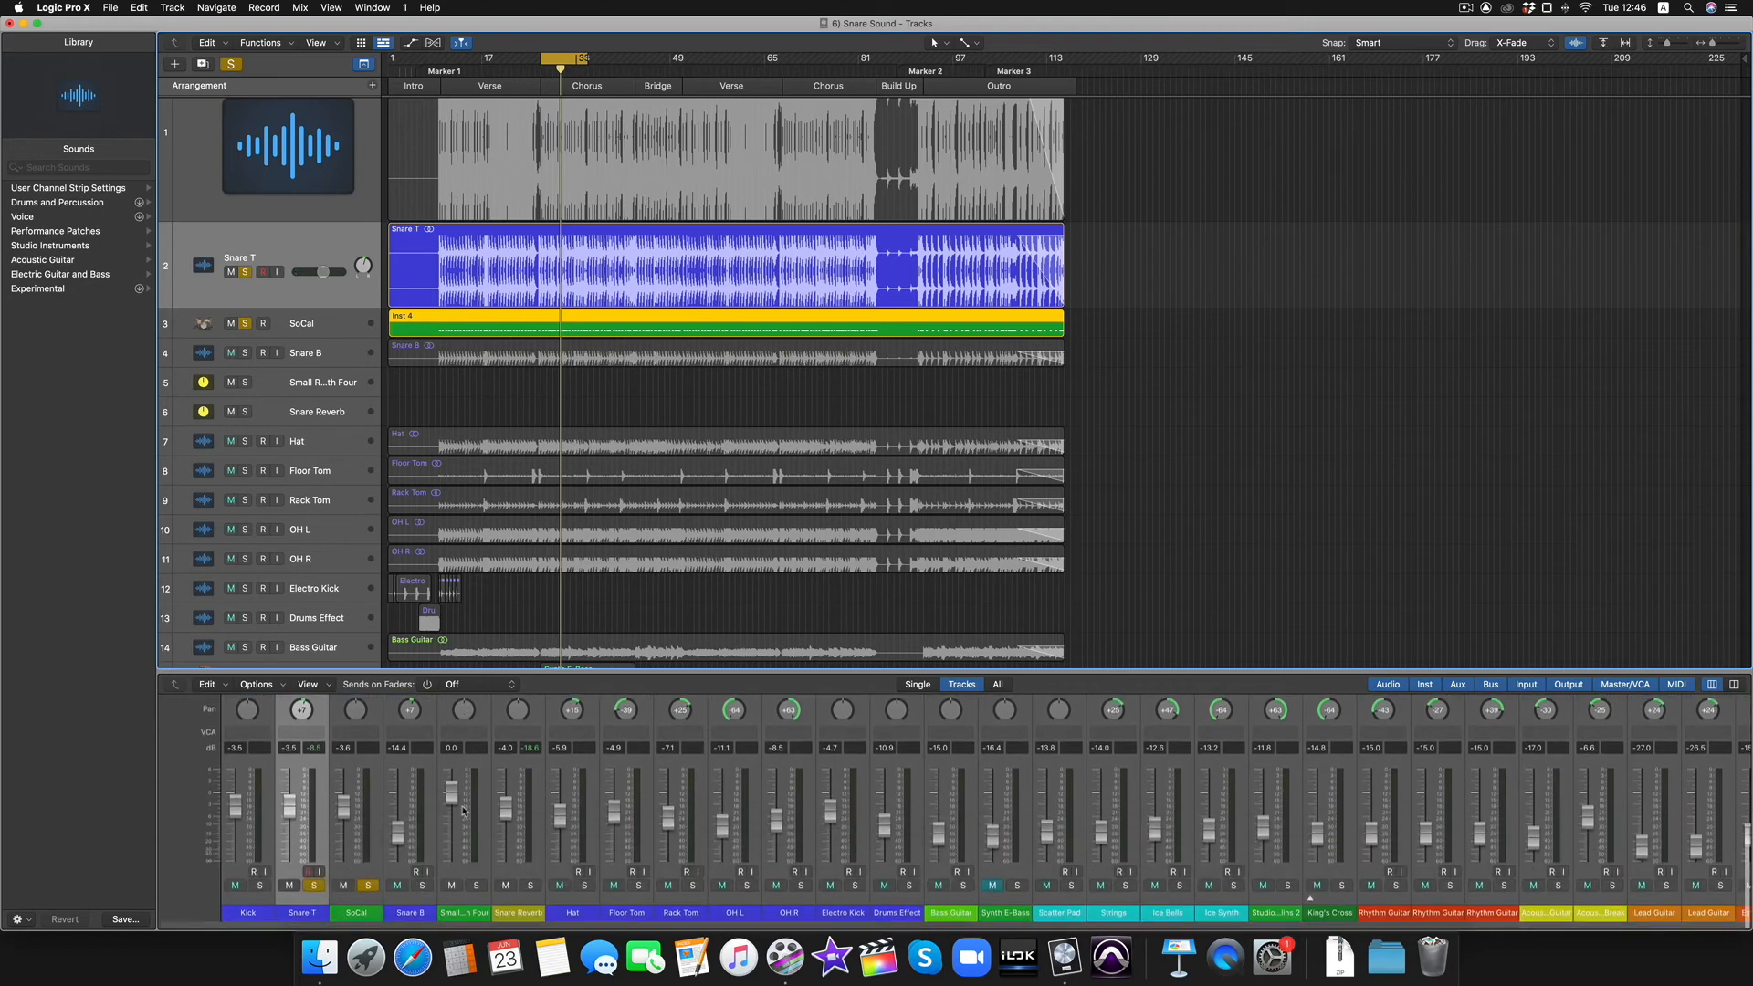
{"action": "scroll", "coordinate": [463, 810], "scroll_direction": "up", "scroll_amount": 4}
{"action": "scroll", "coordinate": [463, 810], "scroll_direction": "down", "scroll_amount": 3}
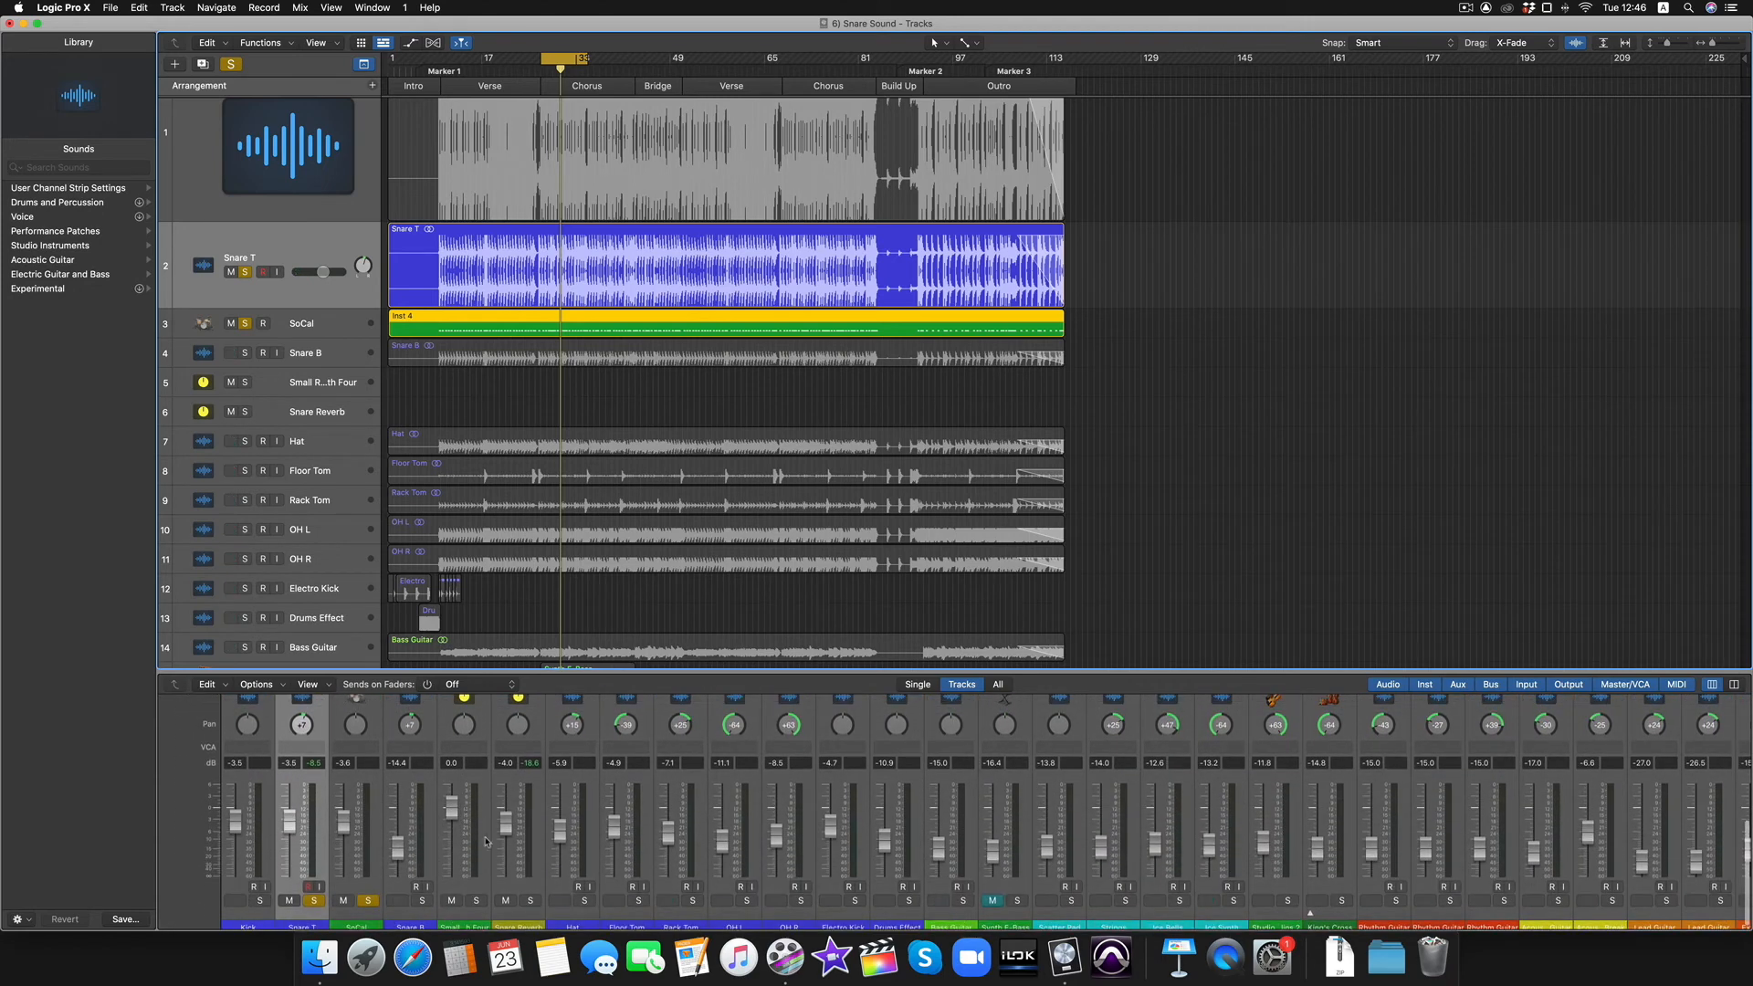
{"action": "key", "text": "space"}
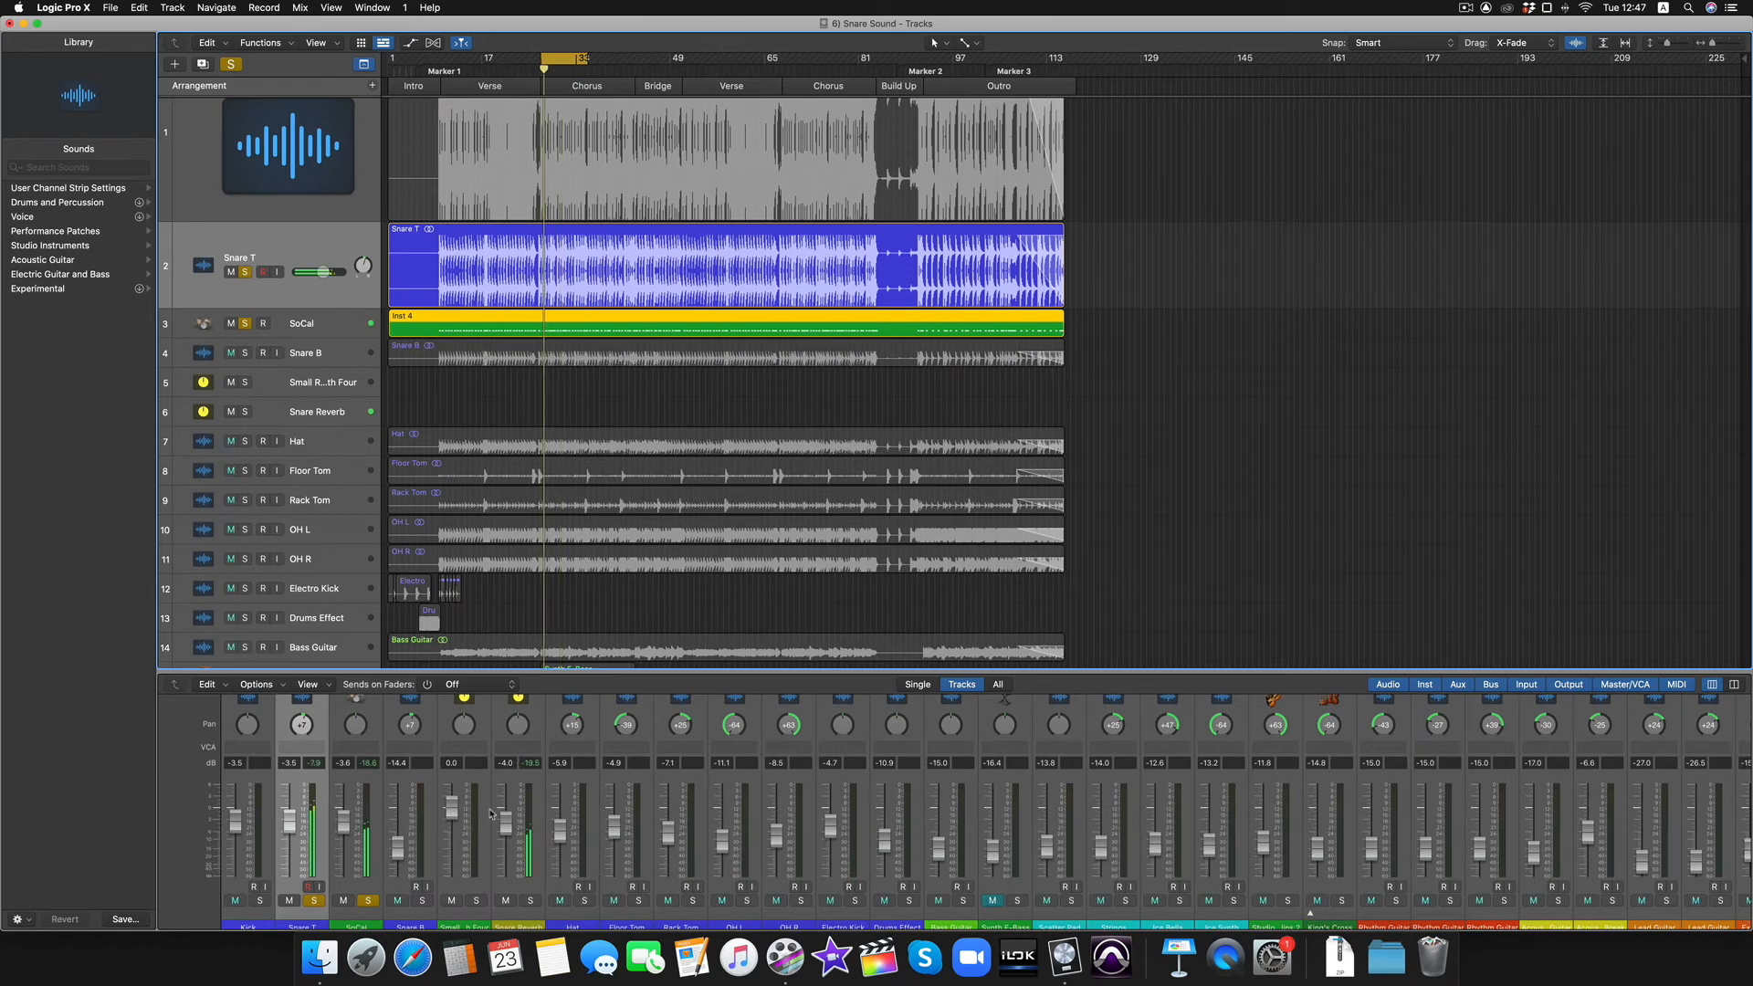
{"action": "scroll", "coordinate": [490, 812], "scroll_direction": "up", "scroll_amount": 1}
{"action": "scroll", "coordinate": [490, 813], "scroll_direction": "up", "scroll_amount": 5}
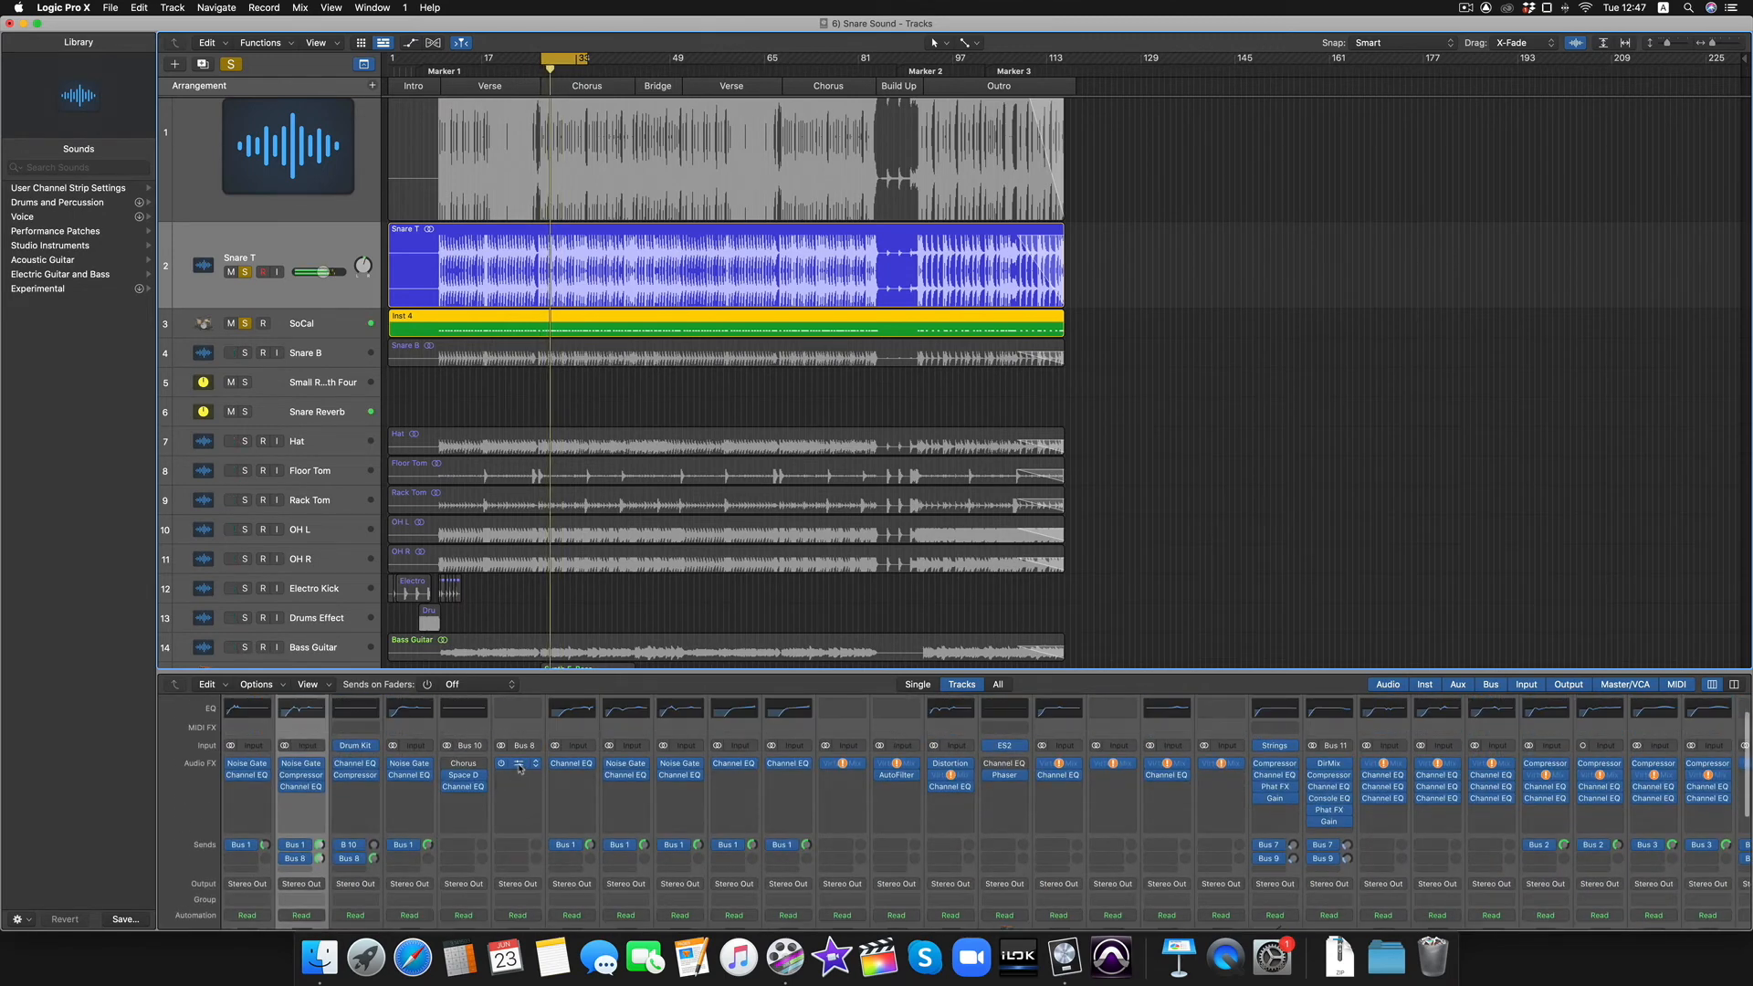
{"action": "left_click", "coordinate": [519, 765]}
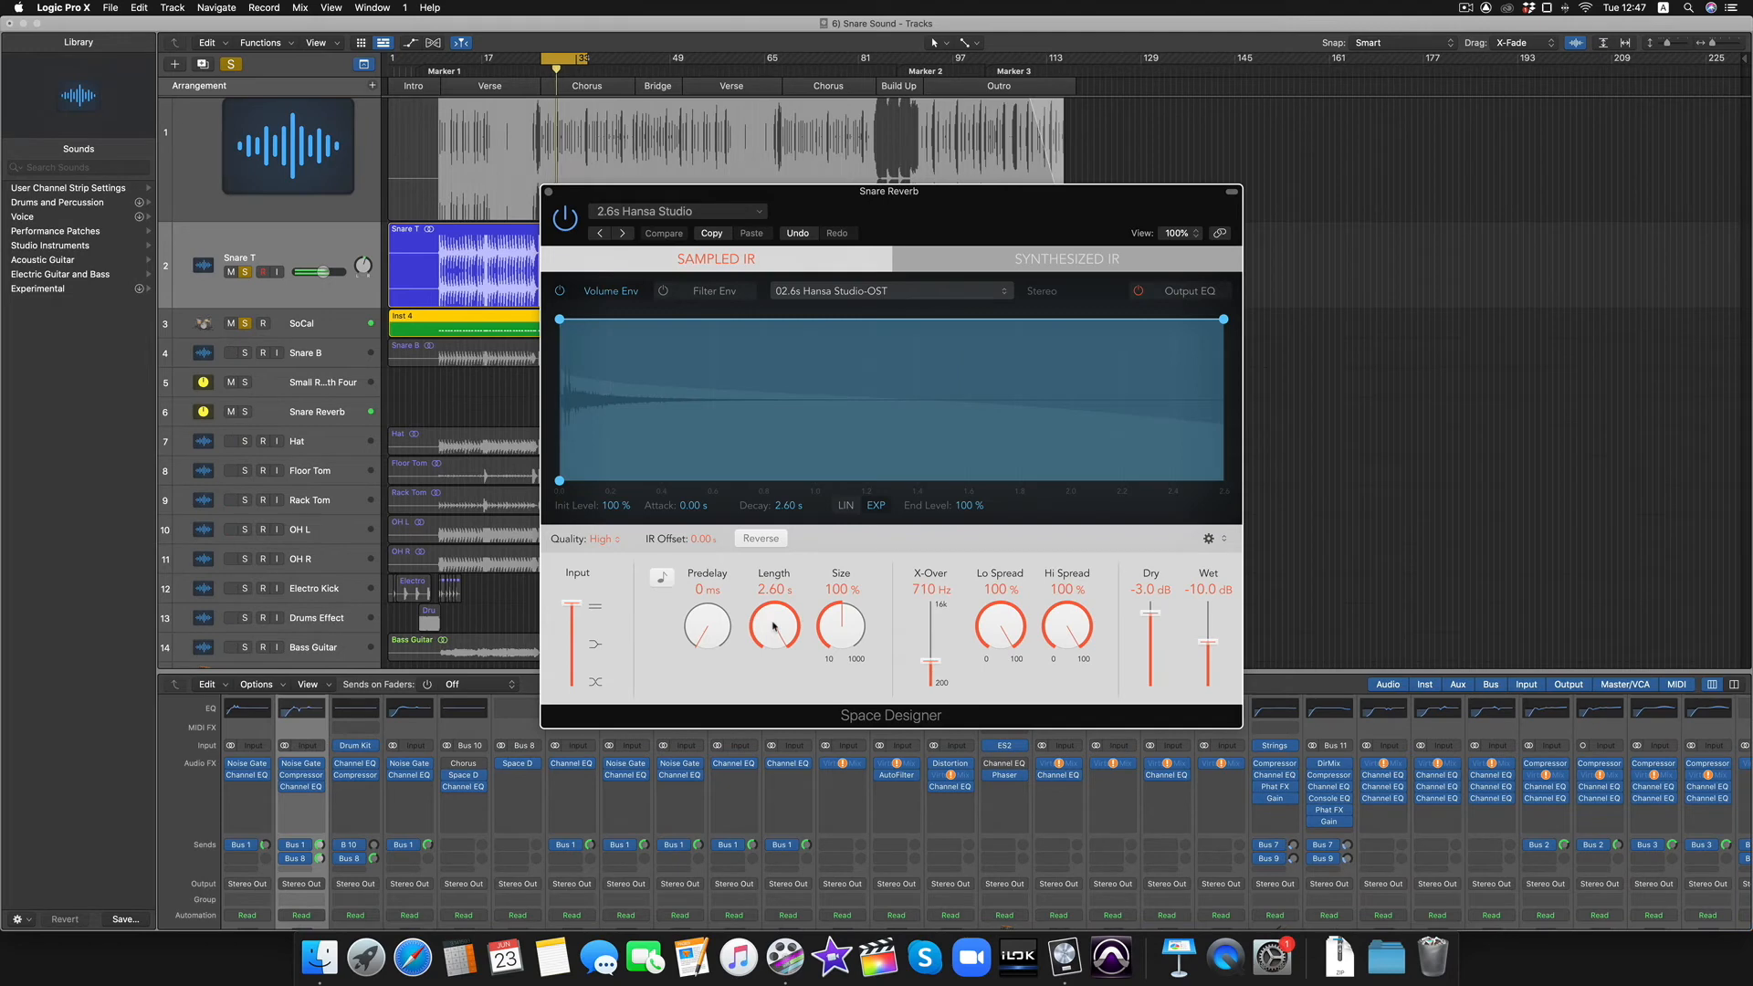
{"action": "left_click_drag", "start_coordinate": [777, 625], "coordinate": [760, 696]}
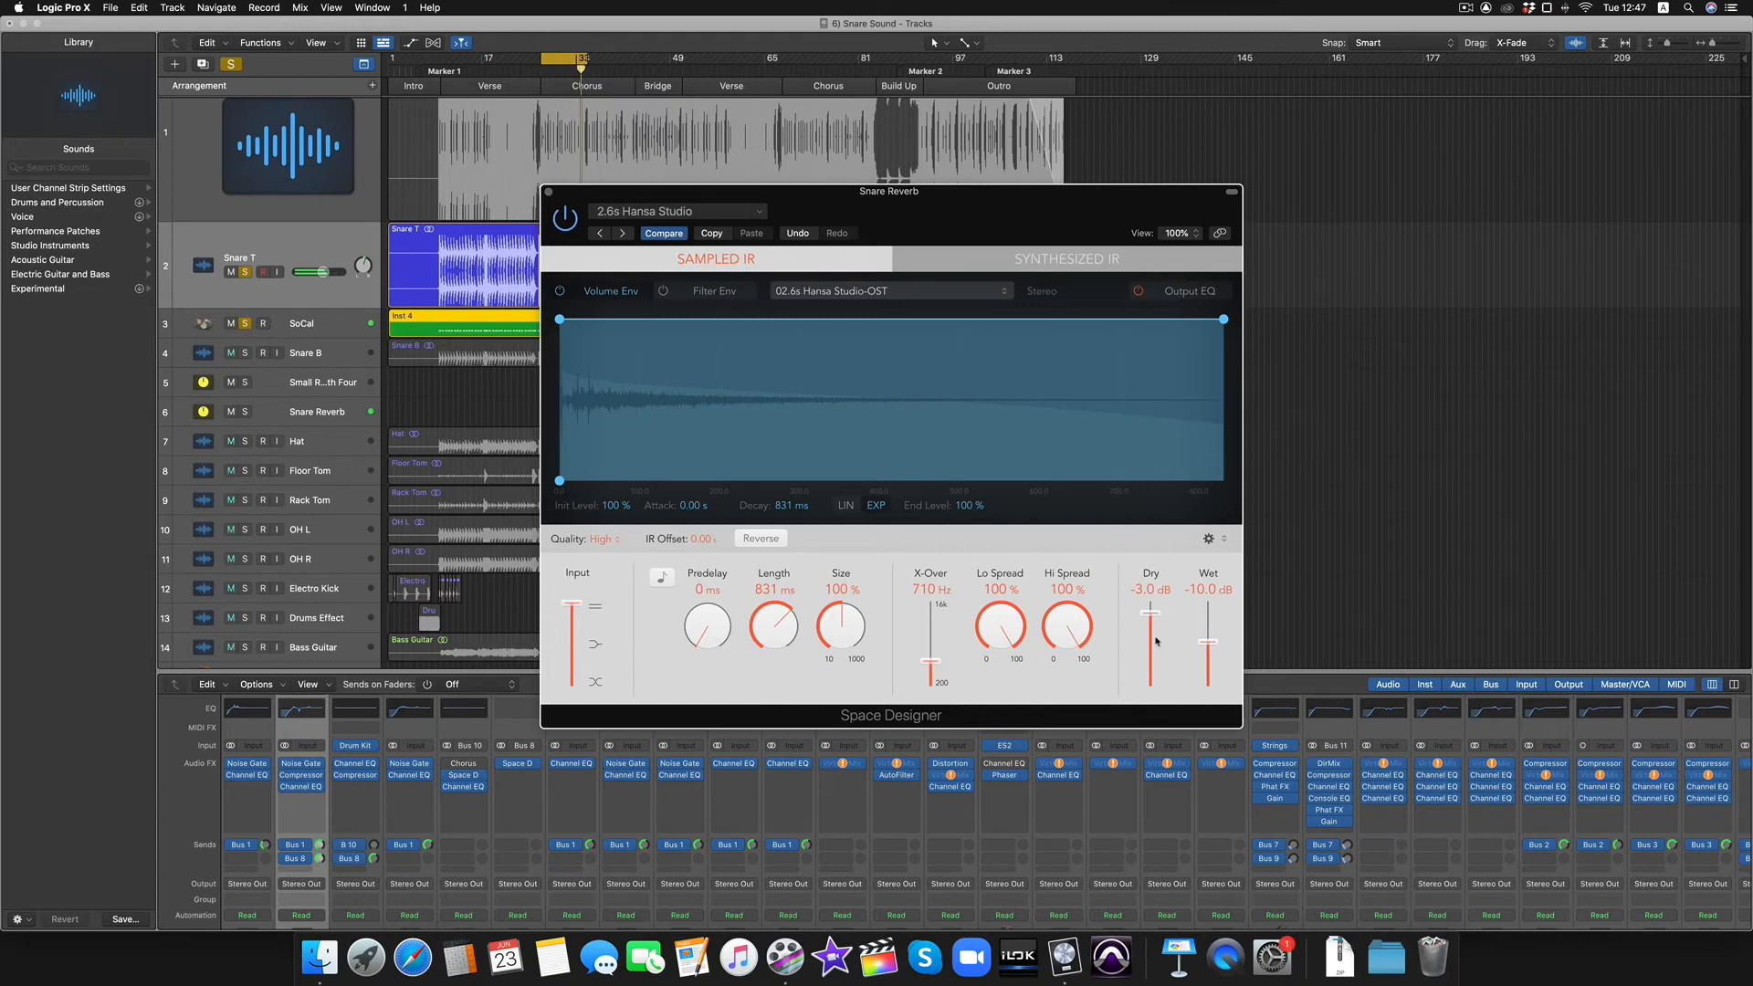
{"action": "left_click_drag", "start_coordinate": [1212, 642], "coordinate": [1211, 653]}
{"action": "left_click", "coordinate": [548, 192]}
Step: Raise the Snare Reverb fader to -2.4 dB and mute the Snare B channel
{"action": "scroll", "coordinate": [417, 869], "scroll_direction": "down", "scroll_amount": 5}
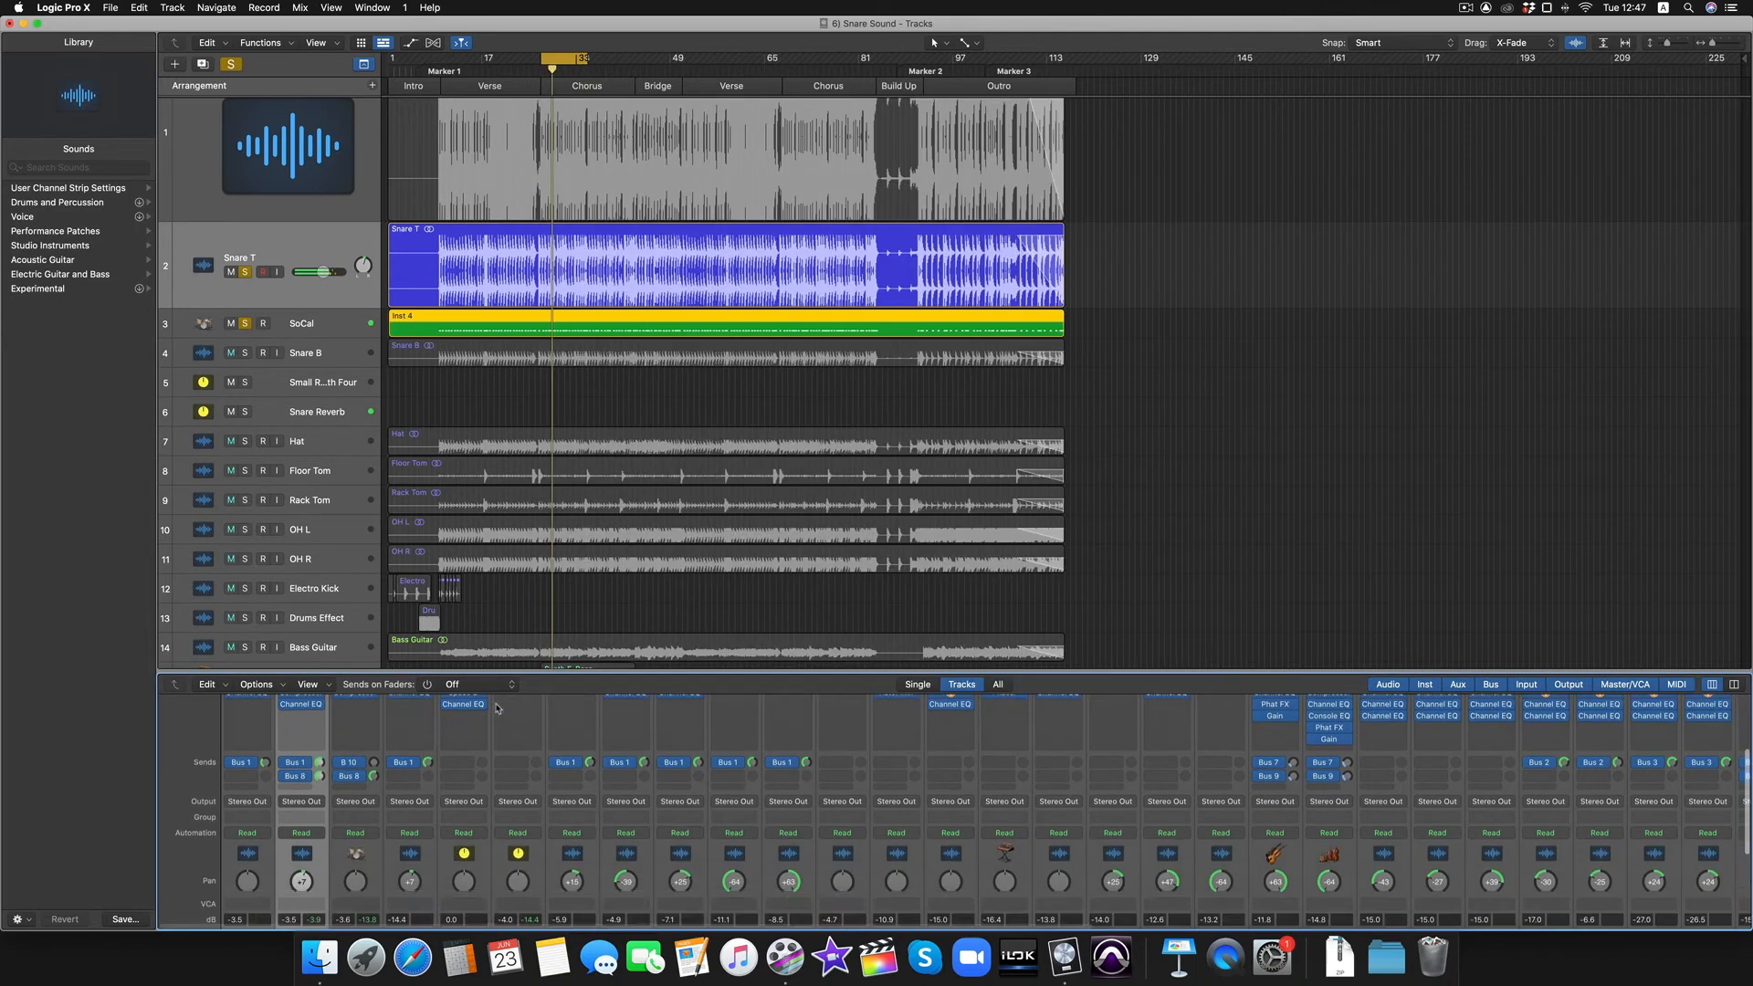
{"action": "scroll", "coordinate": [418, 869], "scroll_direction": "down", "scroll_amount": 3}
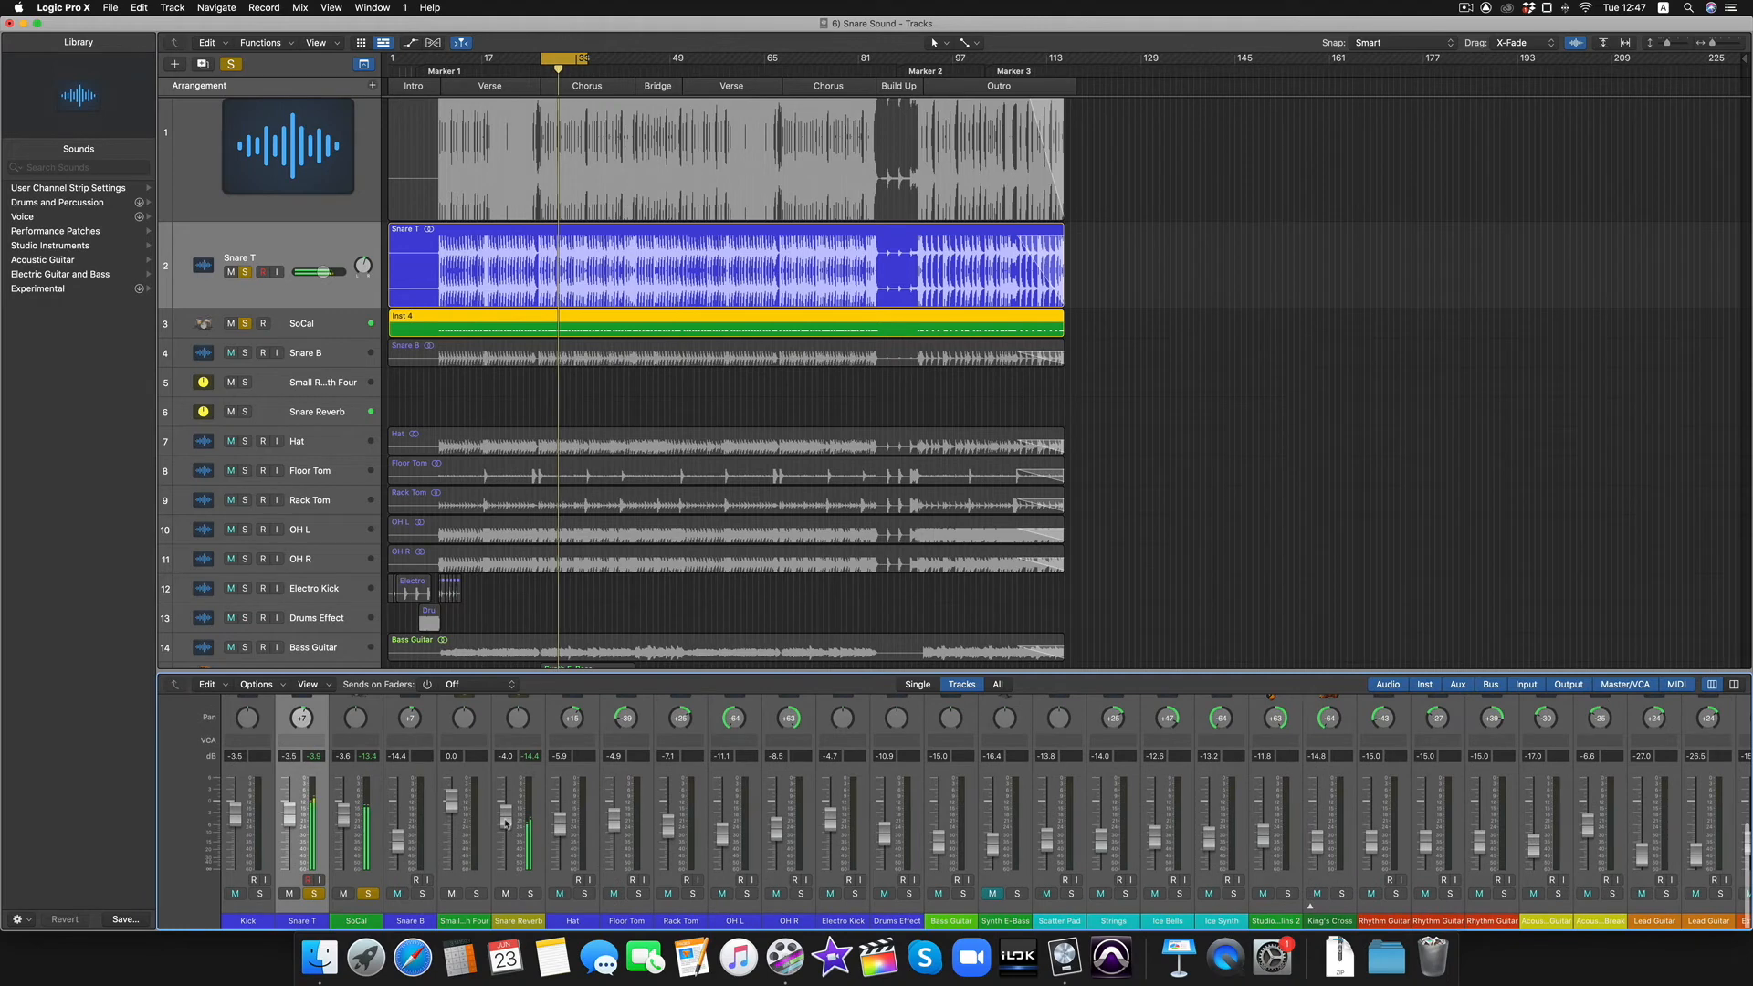
{"action": "left_click_drag", "start_coordinate": [505, 818], "coordinate": [507, 810]}
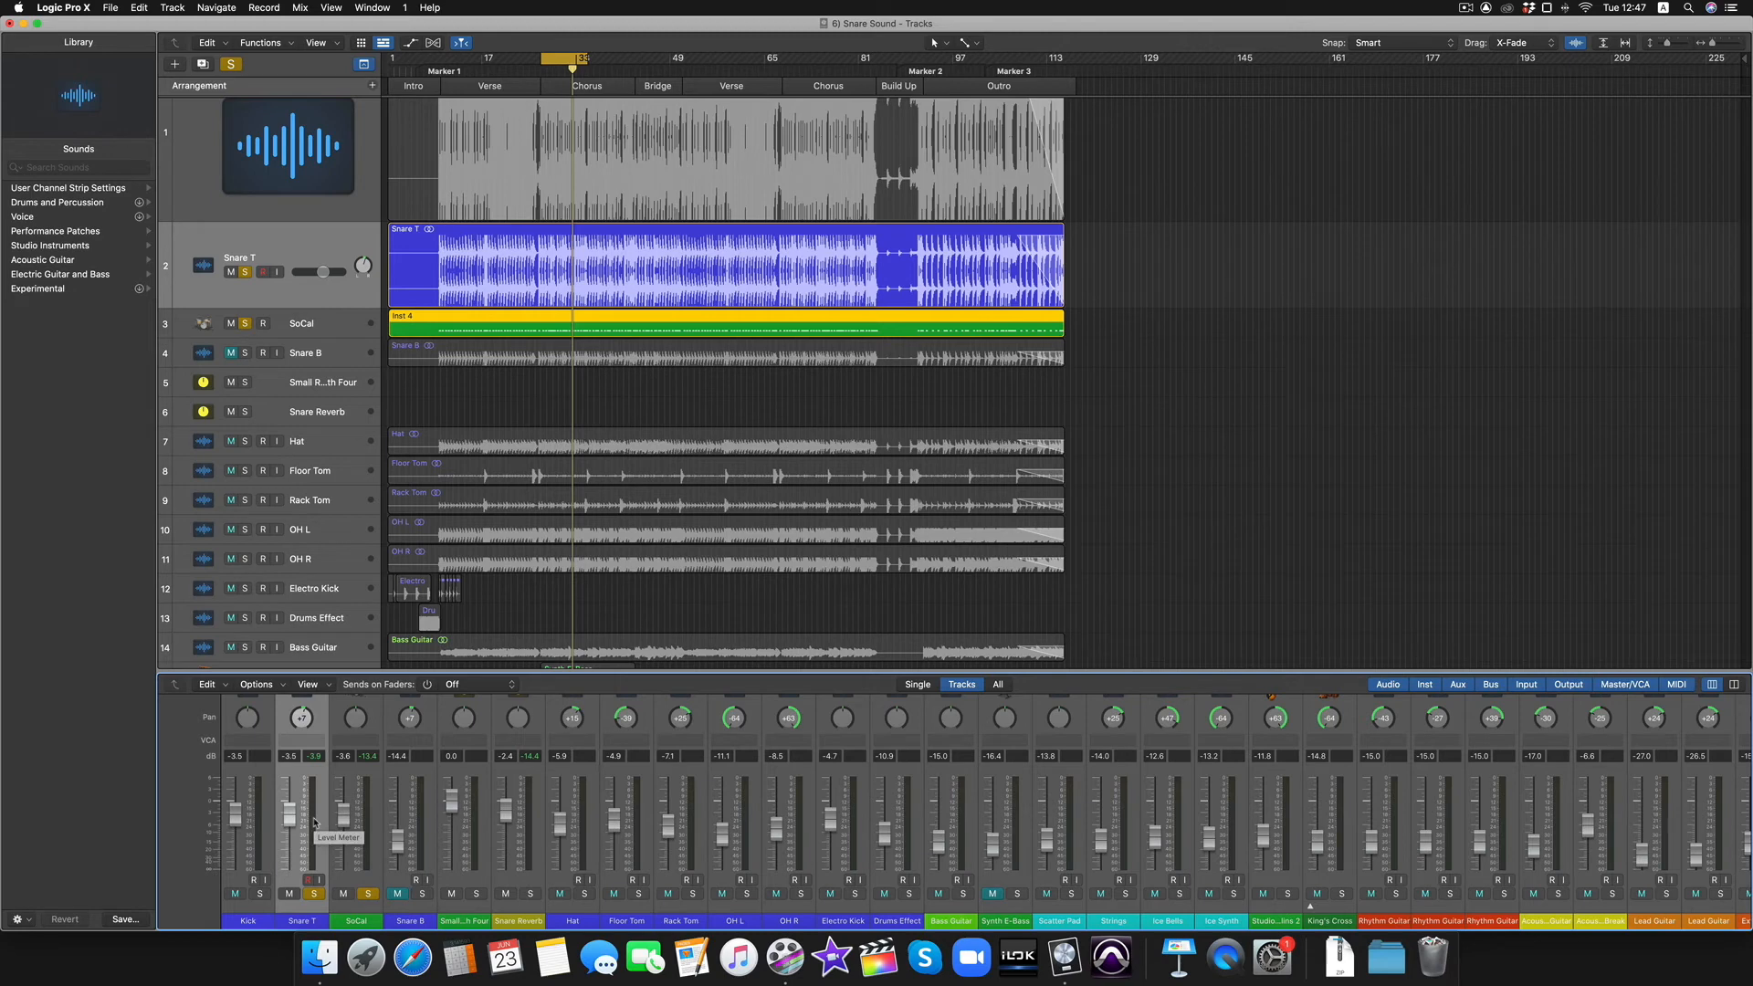
Step: Take the SoCal and Snare T channels out of solo and play the full mix
{"action": "left_click", "coordinate": [369, 895]}
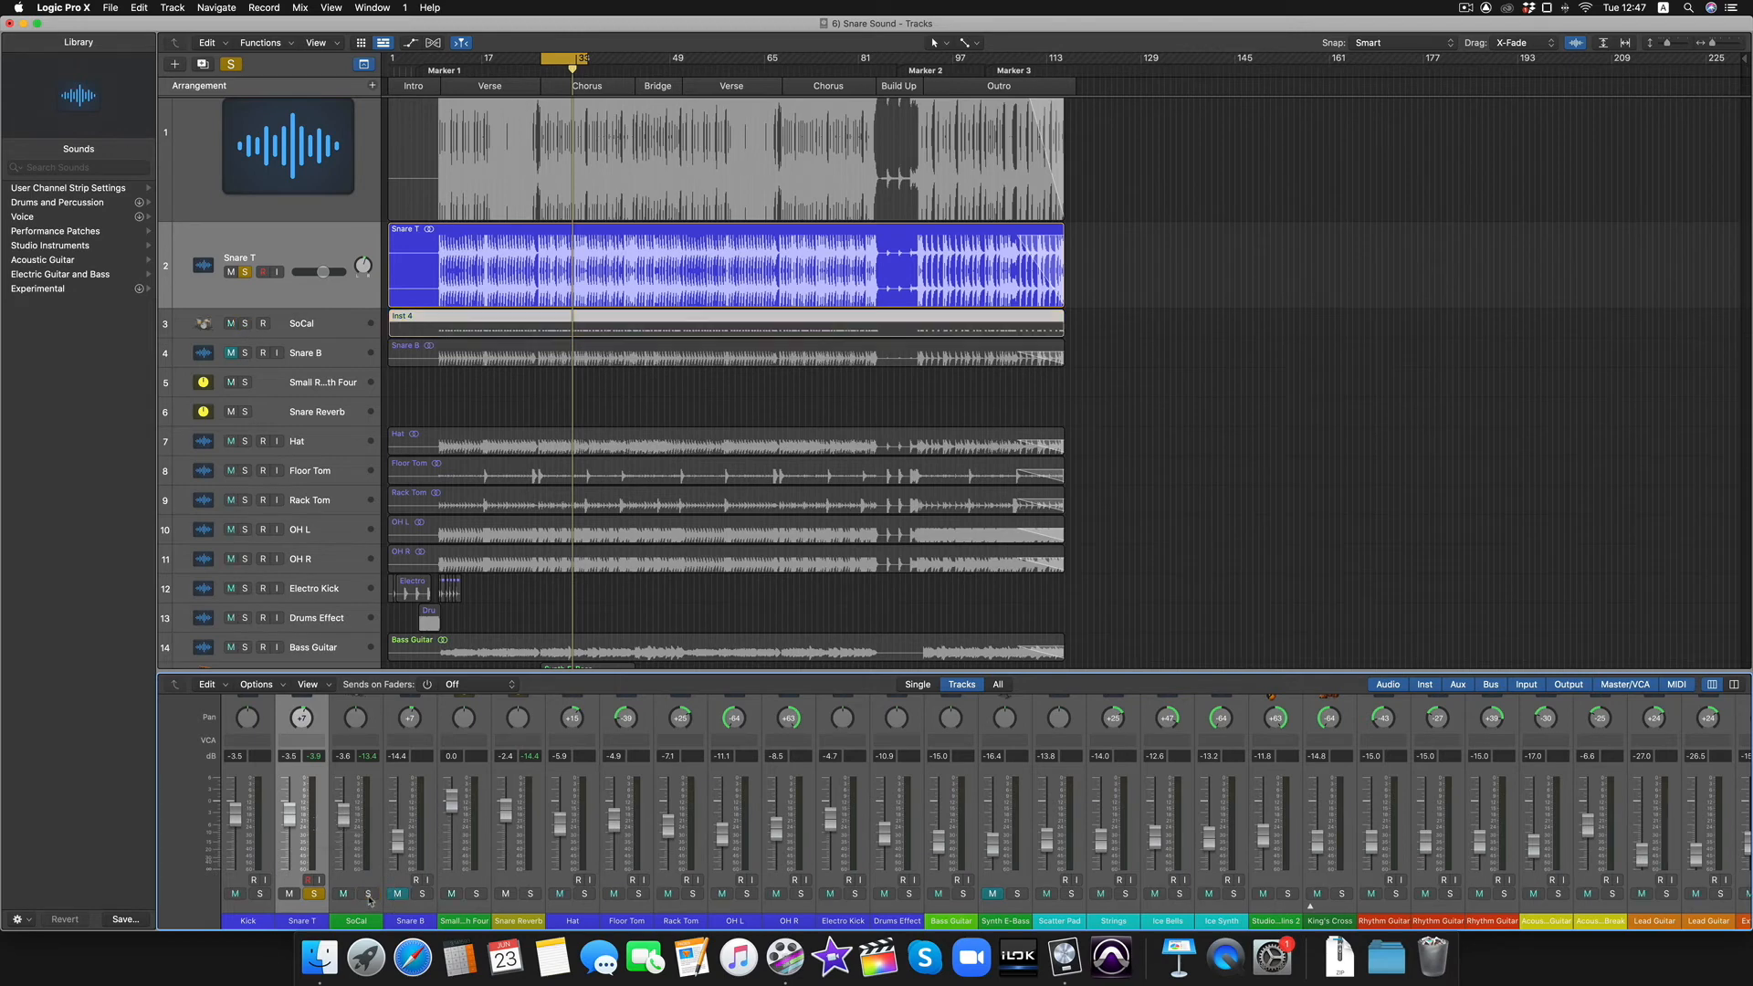
{"action": "left_click", "coordinate": [312, 894]}
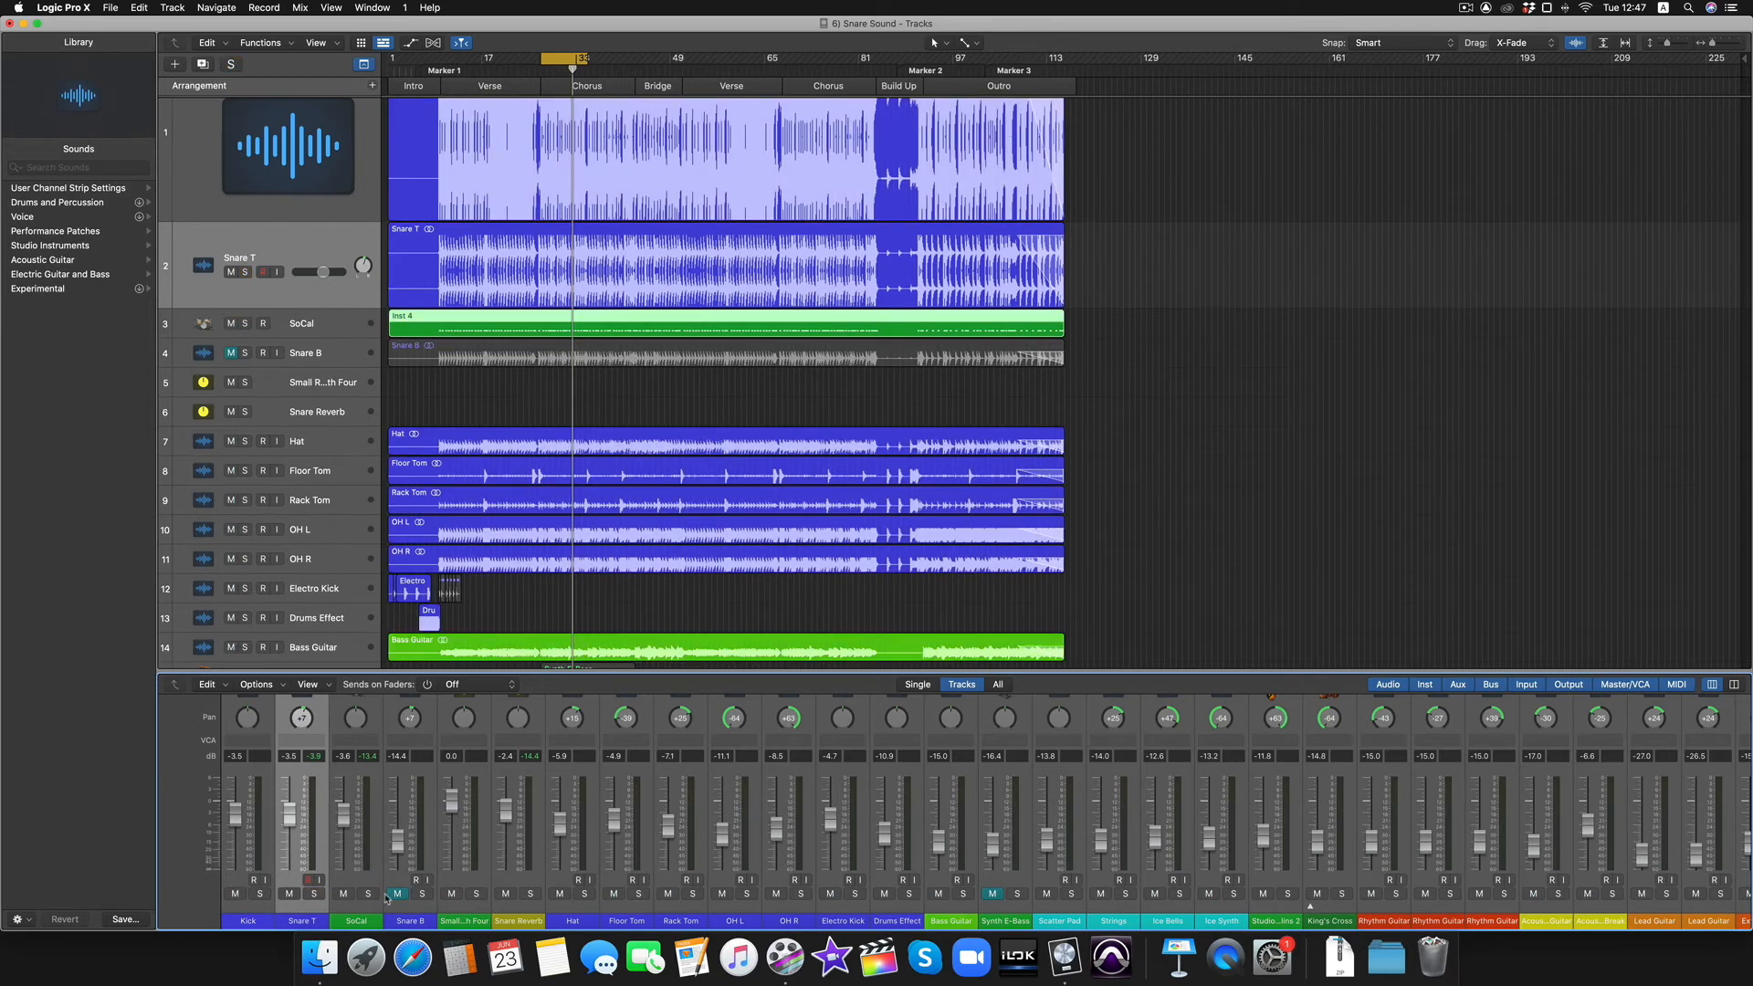
{"action": "key", "text": "space"}
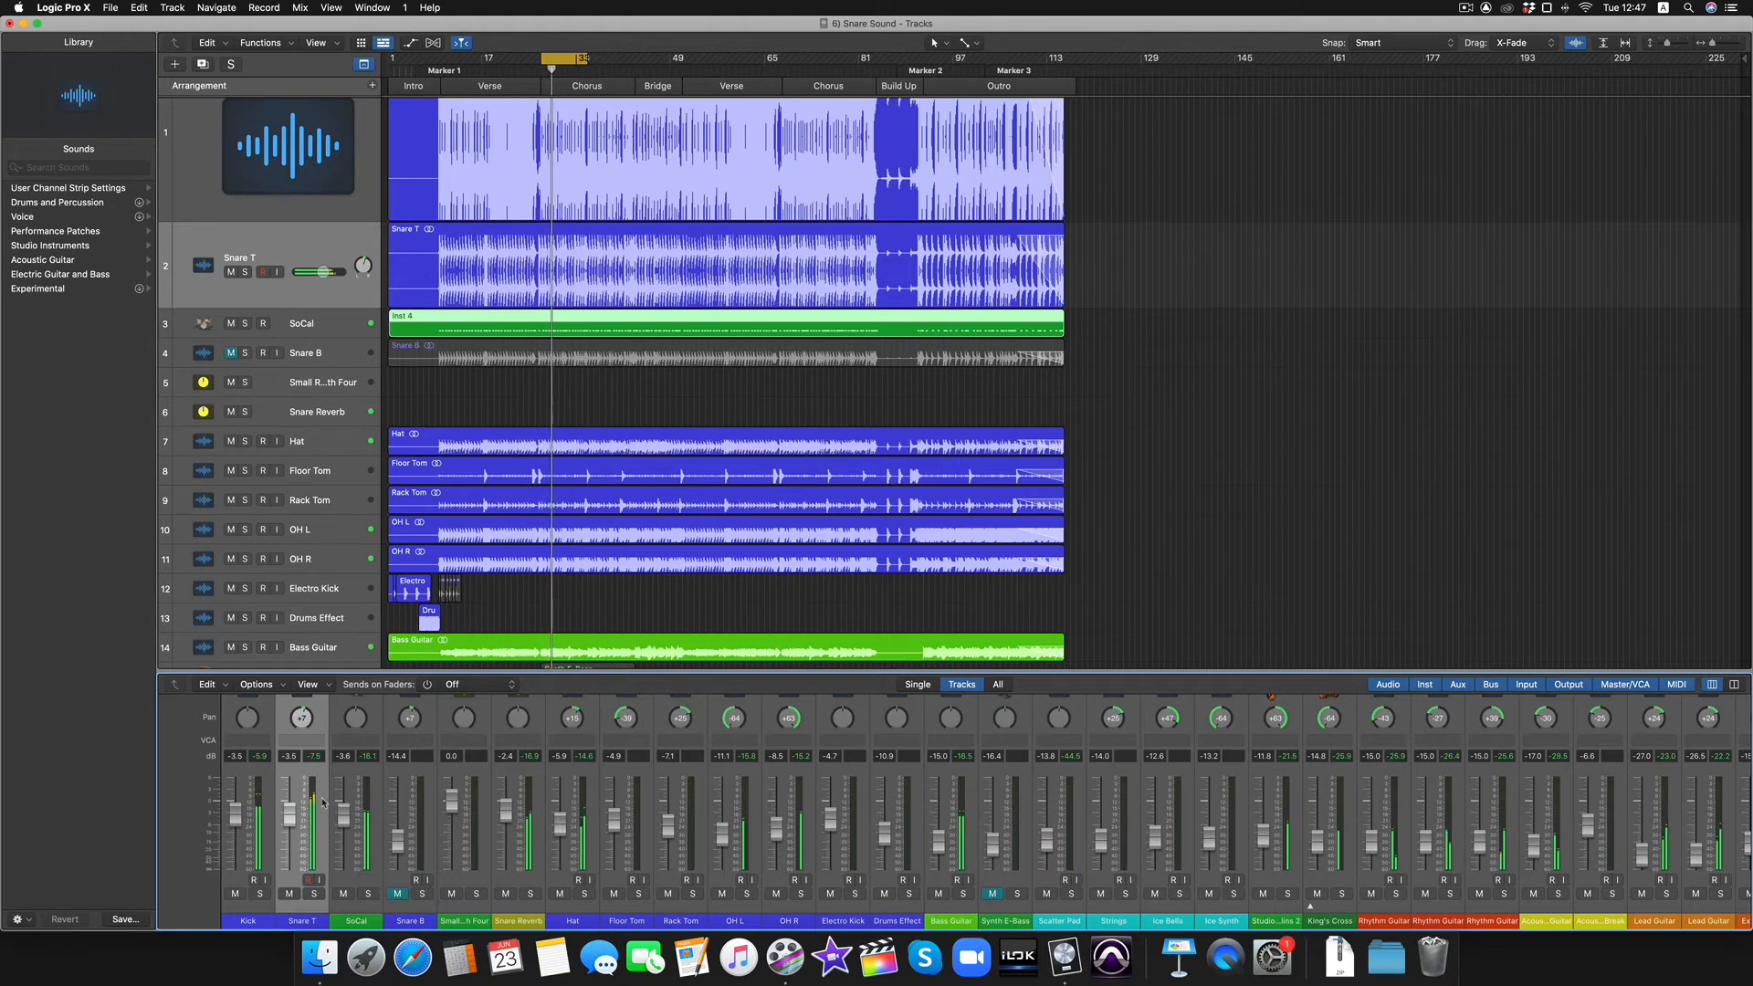
Step: Lower the Snare T fader to -4.8 dB and raise the Snare Reverb fader to -0.1 dB
{"action": "left_click_drag", "start_coordinate": [289, 814], "coordinate": [290, 818]}
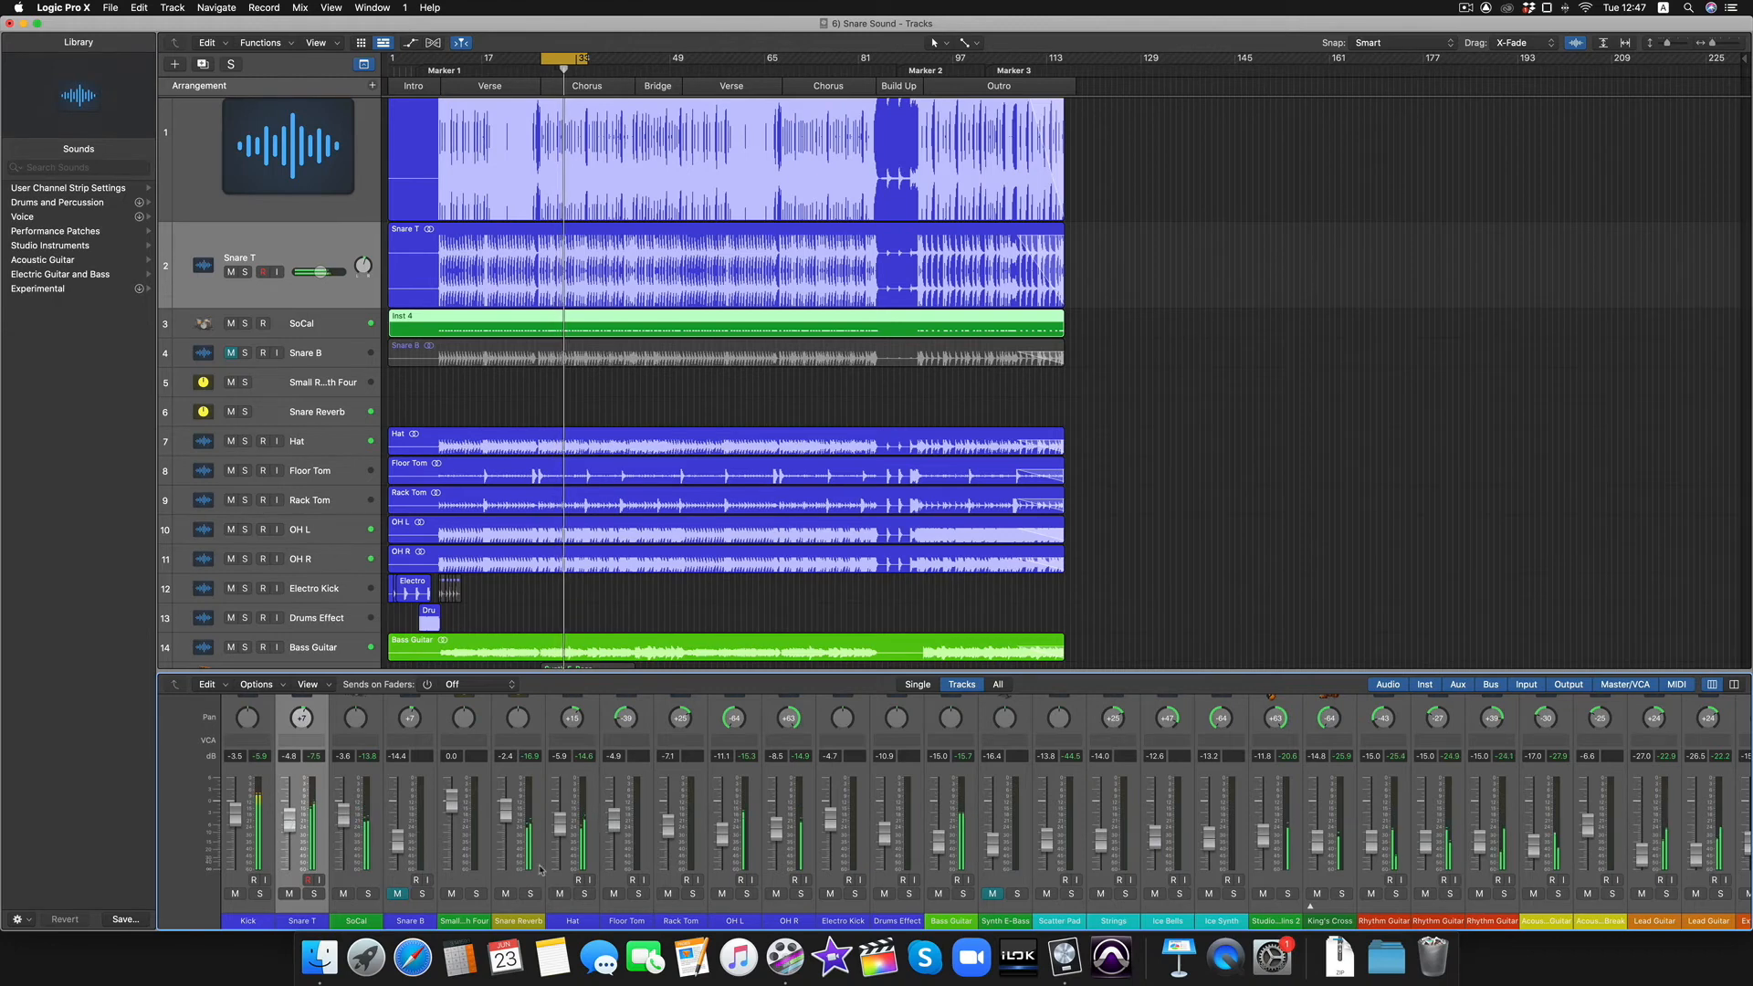
{"action": "left_click_drag", "start_coordinate": [508, 809], "coordinate": [512, 802]}
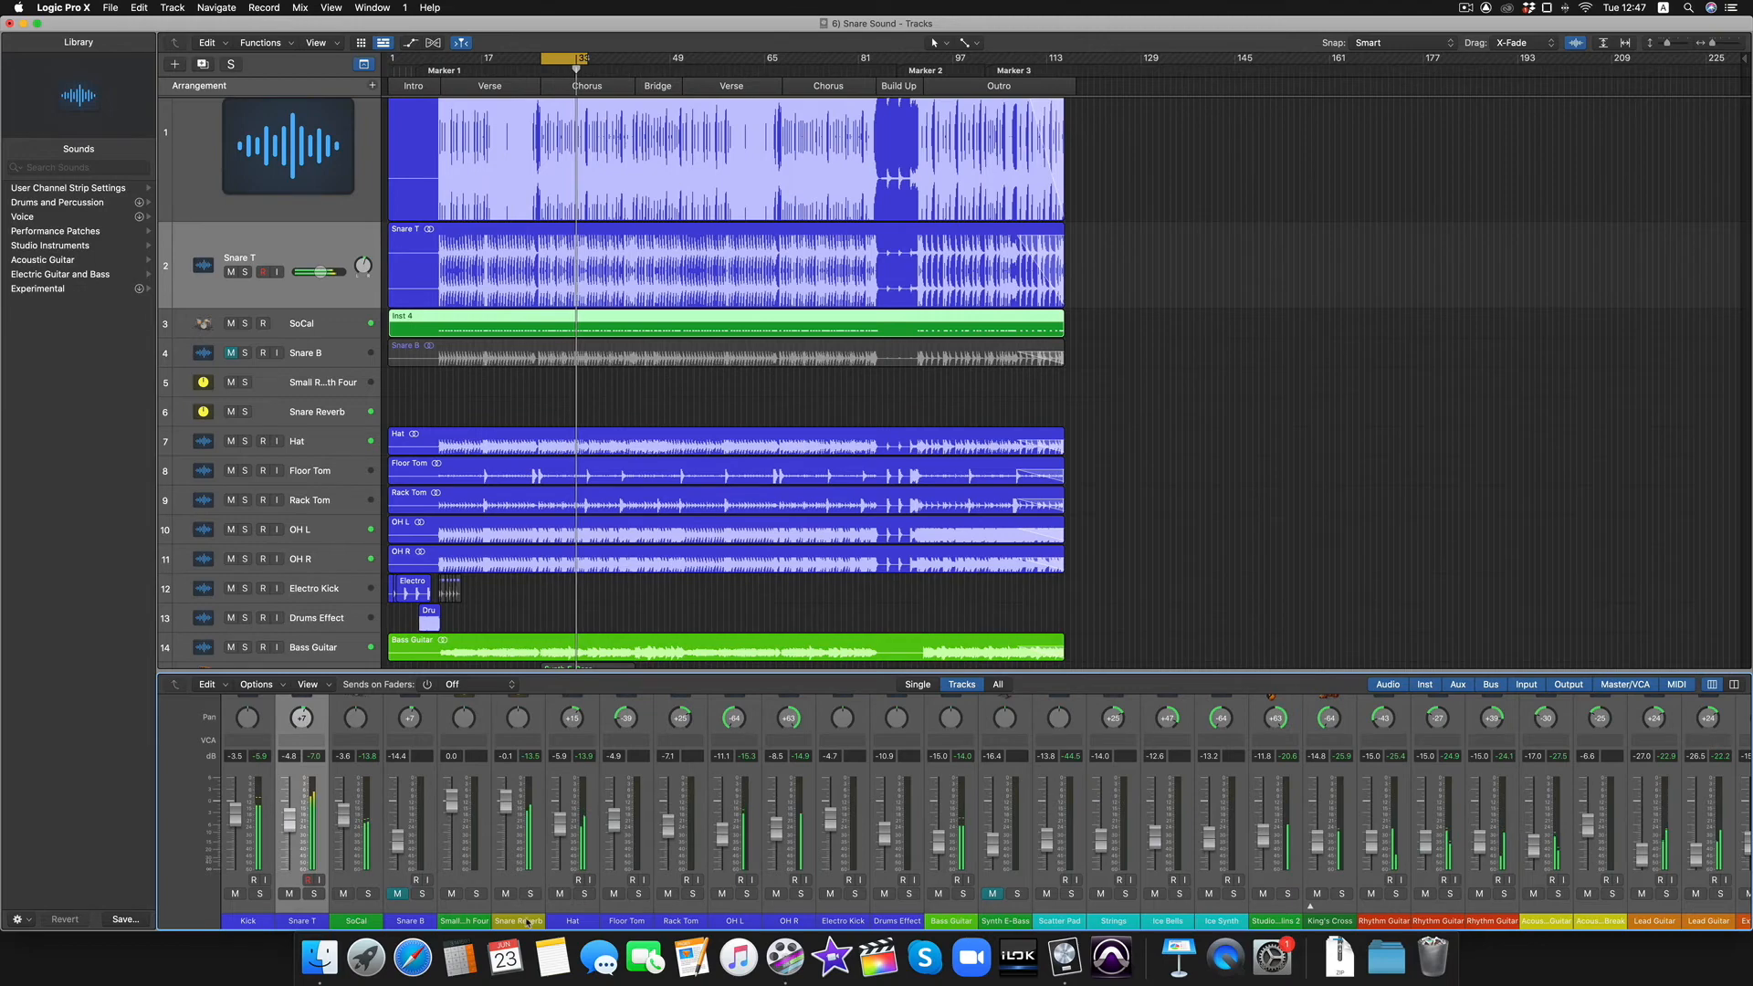
Step: Lower the Snare T and SoCal faders together to -5.7 dB and -4.5 dB within the full mix
{"action": "scroll", "coordinate": [397, 811], "scroll_direction": "up", "scroll_amount": 8}
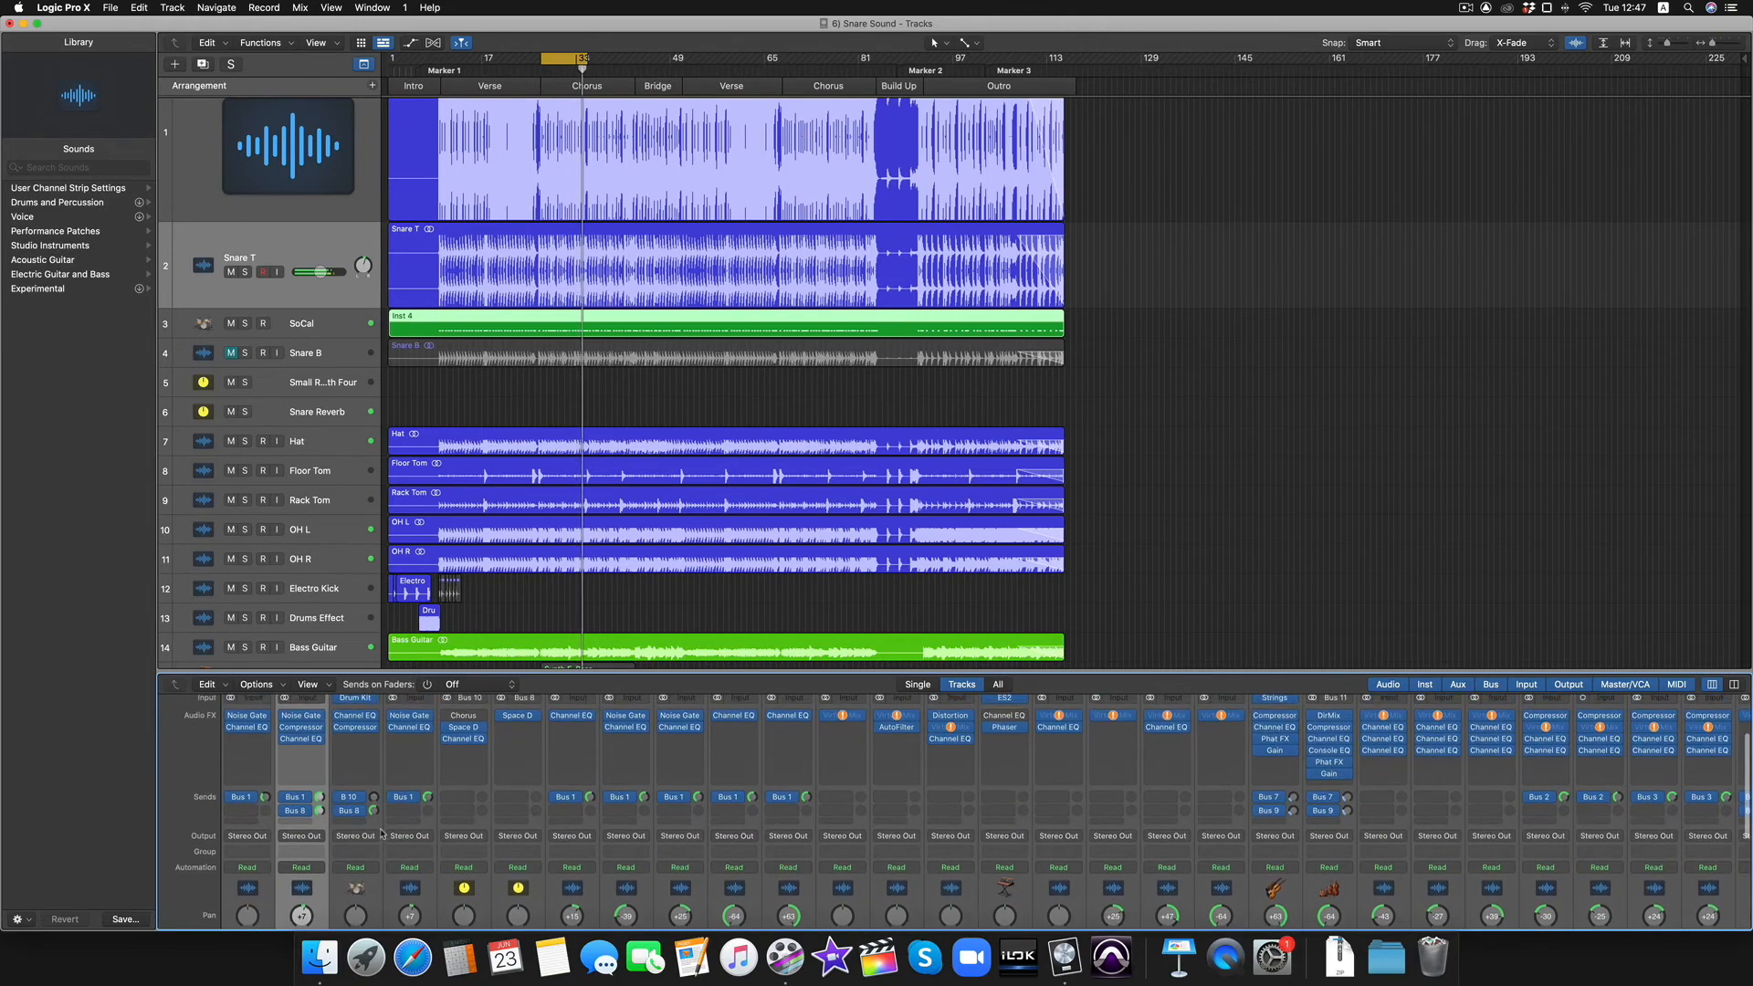
{"action": "scroll", "coordinate": [396, 810], "scroll_direction": "down", "scroll_amount": 8}
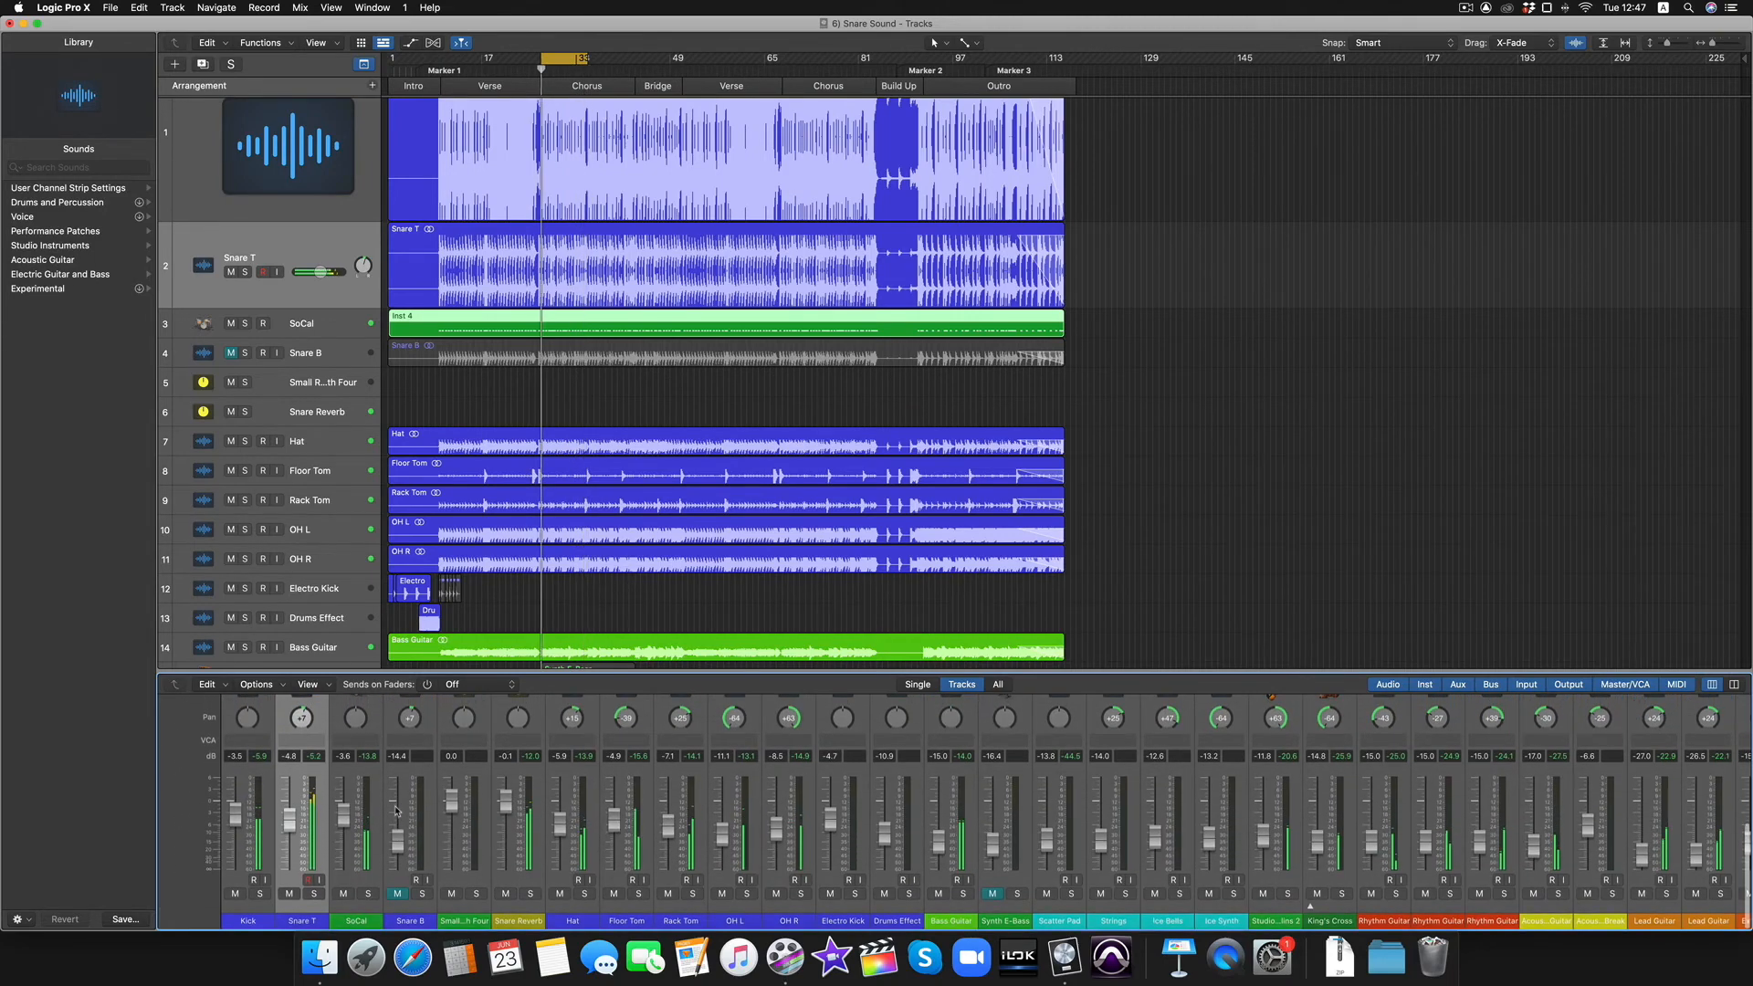
{"action": "scroll", "coordinate": [396, 810], "scroll_direction": "up", "scroll_amount": 8}
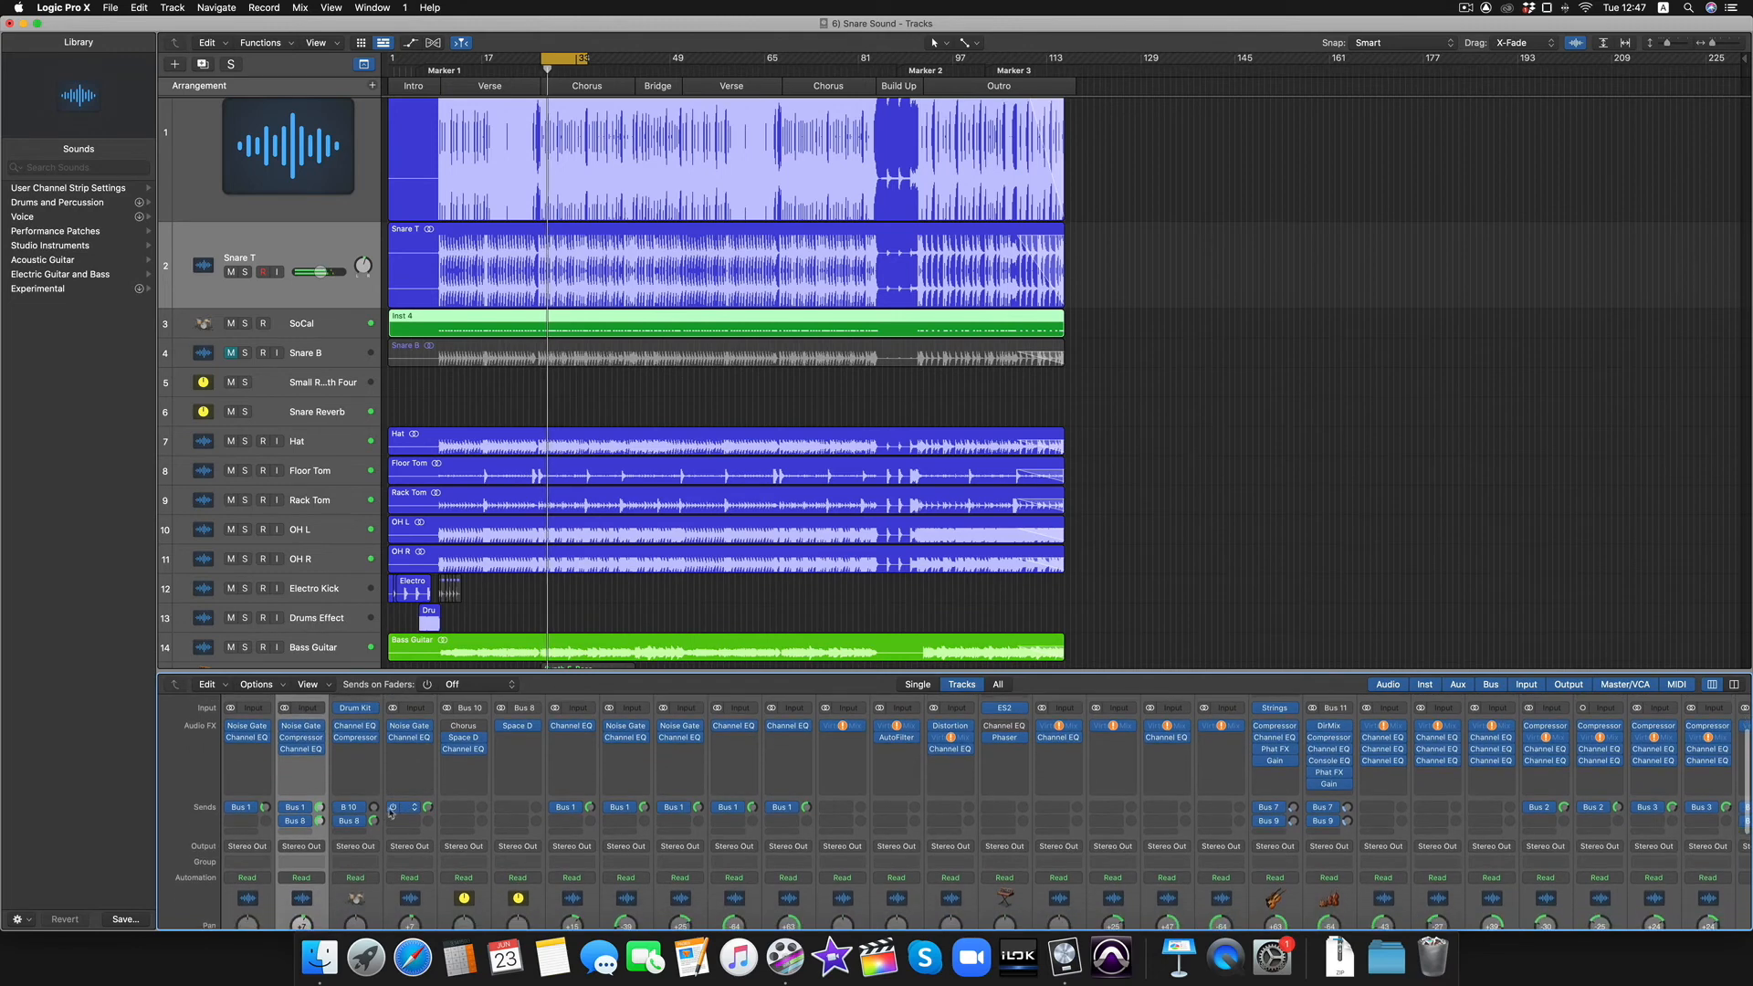
{"action": "scroll", "coordinate": [381, 829], "scroll_direction": "down", "scroll_amount": 8}
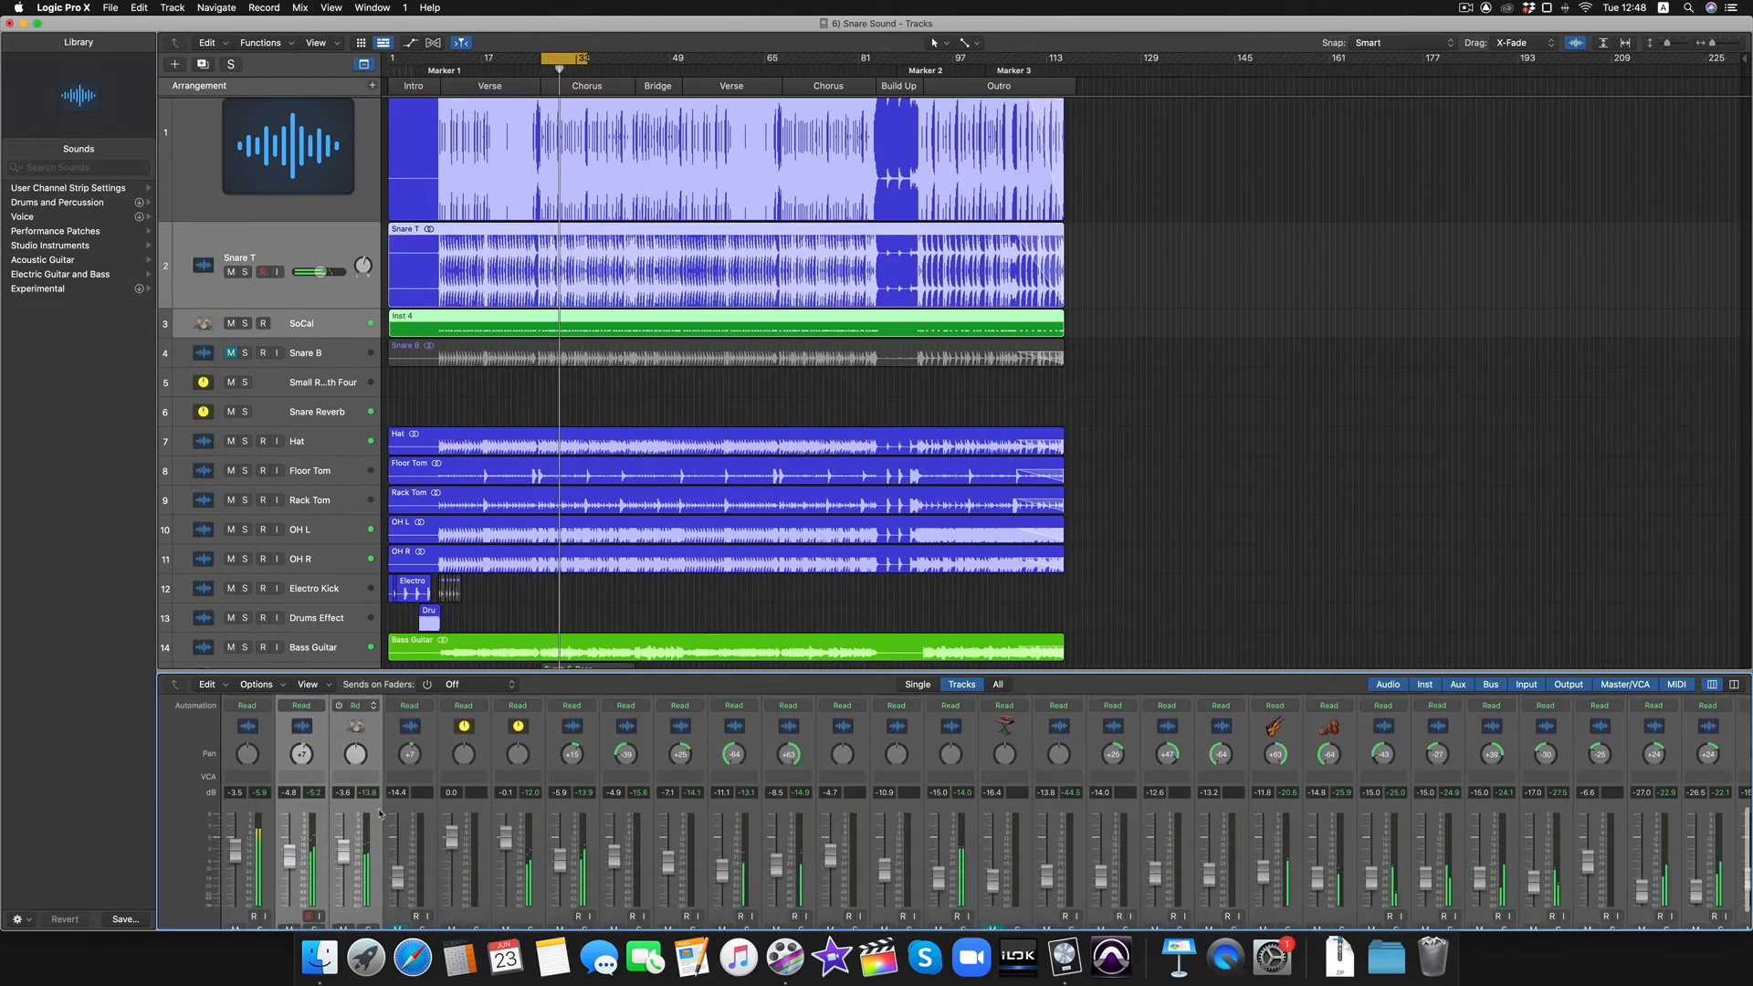
{"action": "scroll", "coordinate": [379, 822], "scroll_direction": "down", "scroll_amount": 2}
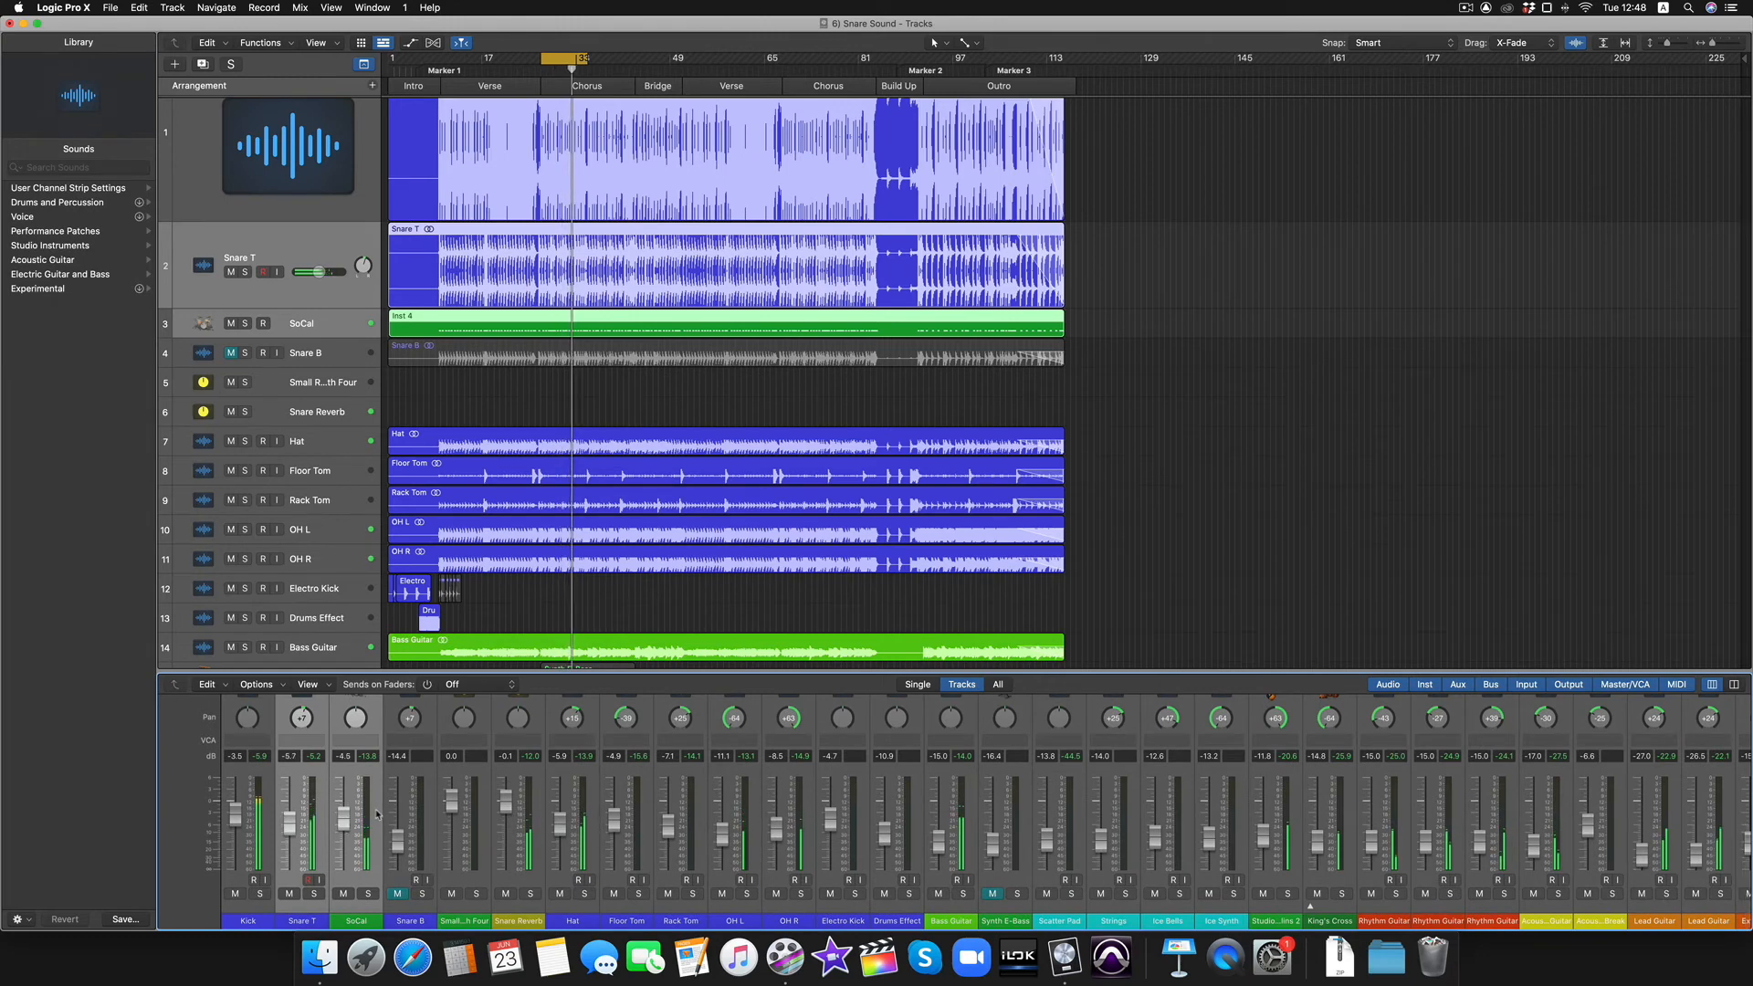
{"action": "left_click", "coordinate": [377, 812]}
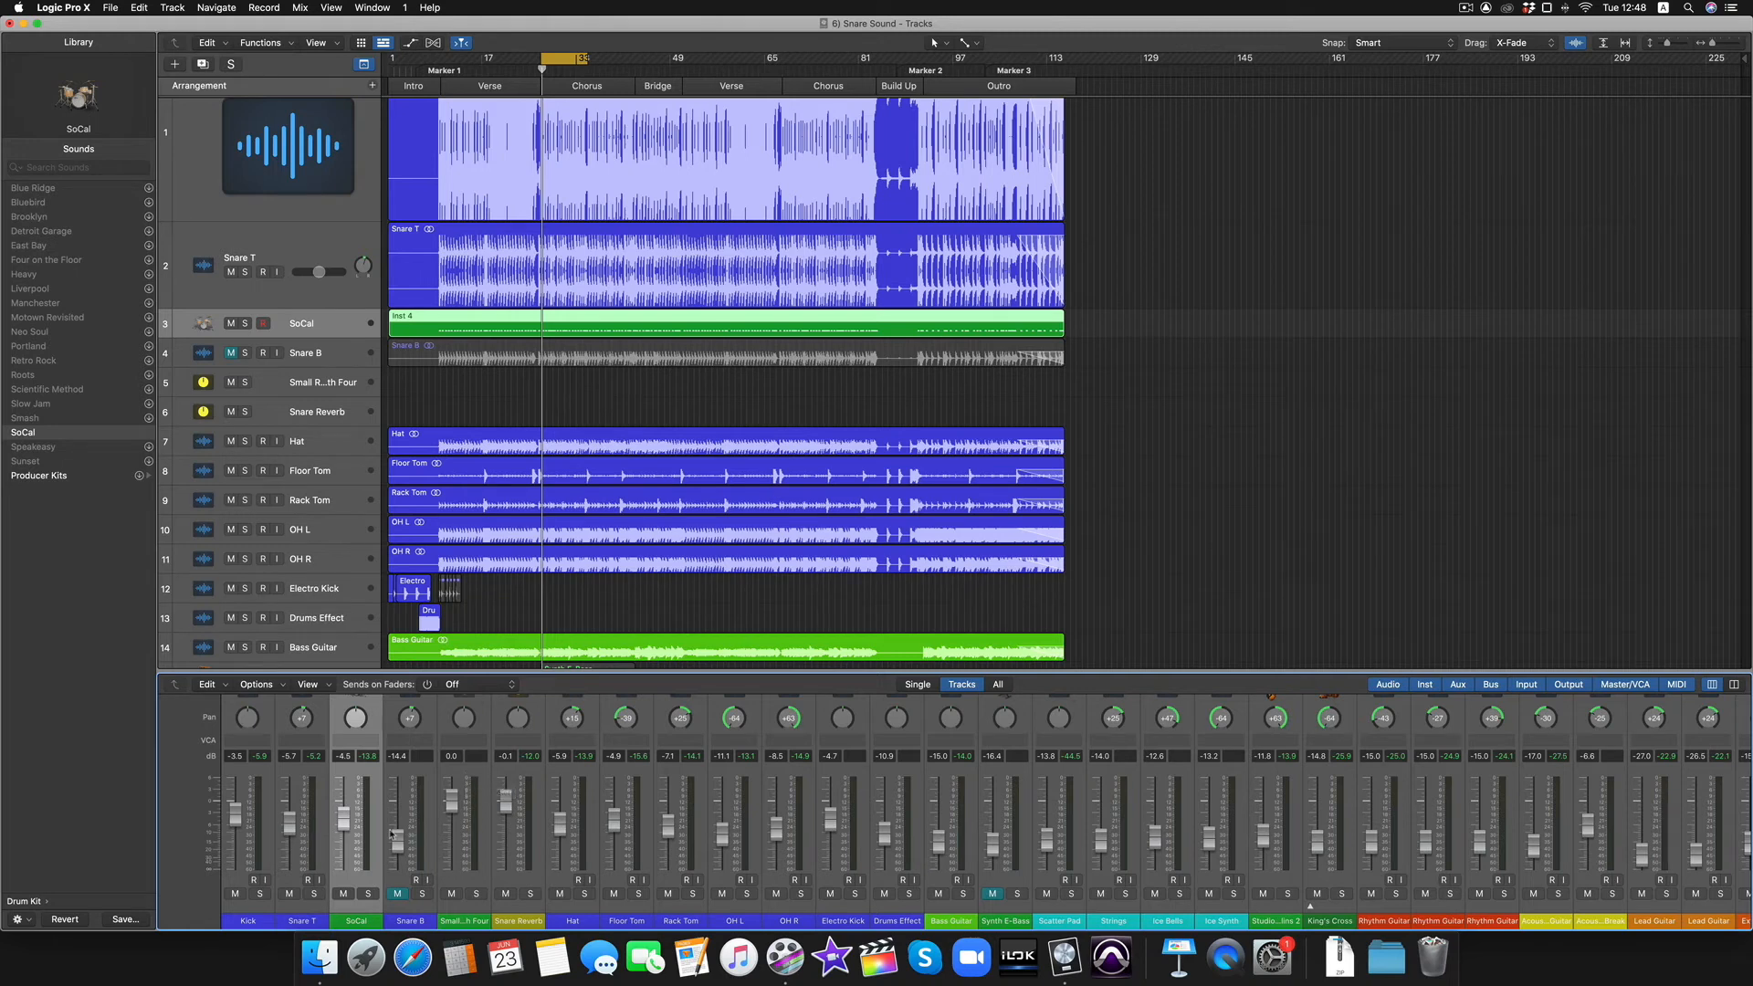
Step: Copy the Compressor and Channel EQ from Snare T into the second and third effect slots of Snare B
{"action": "scroll", "coordinate": [391, 833], "scroll_direction": "up", "scroll_amount": 5}
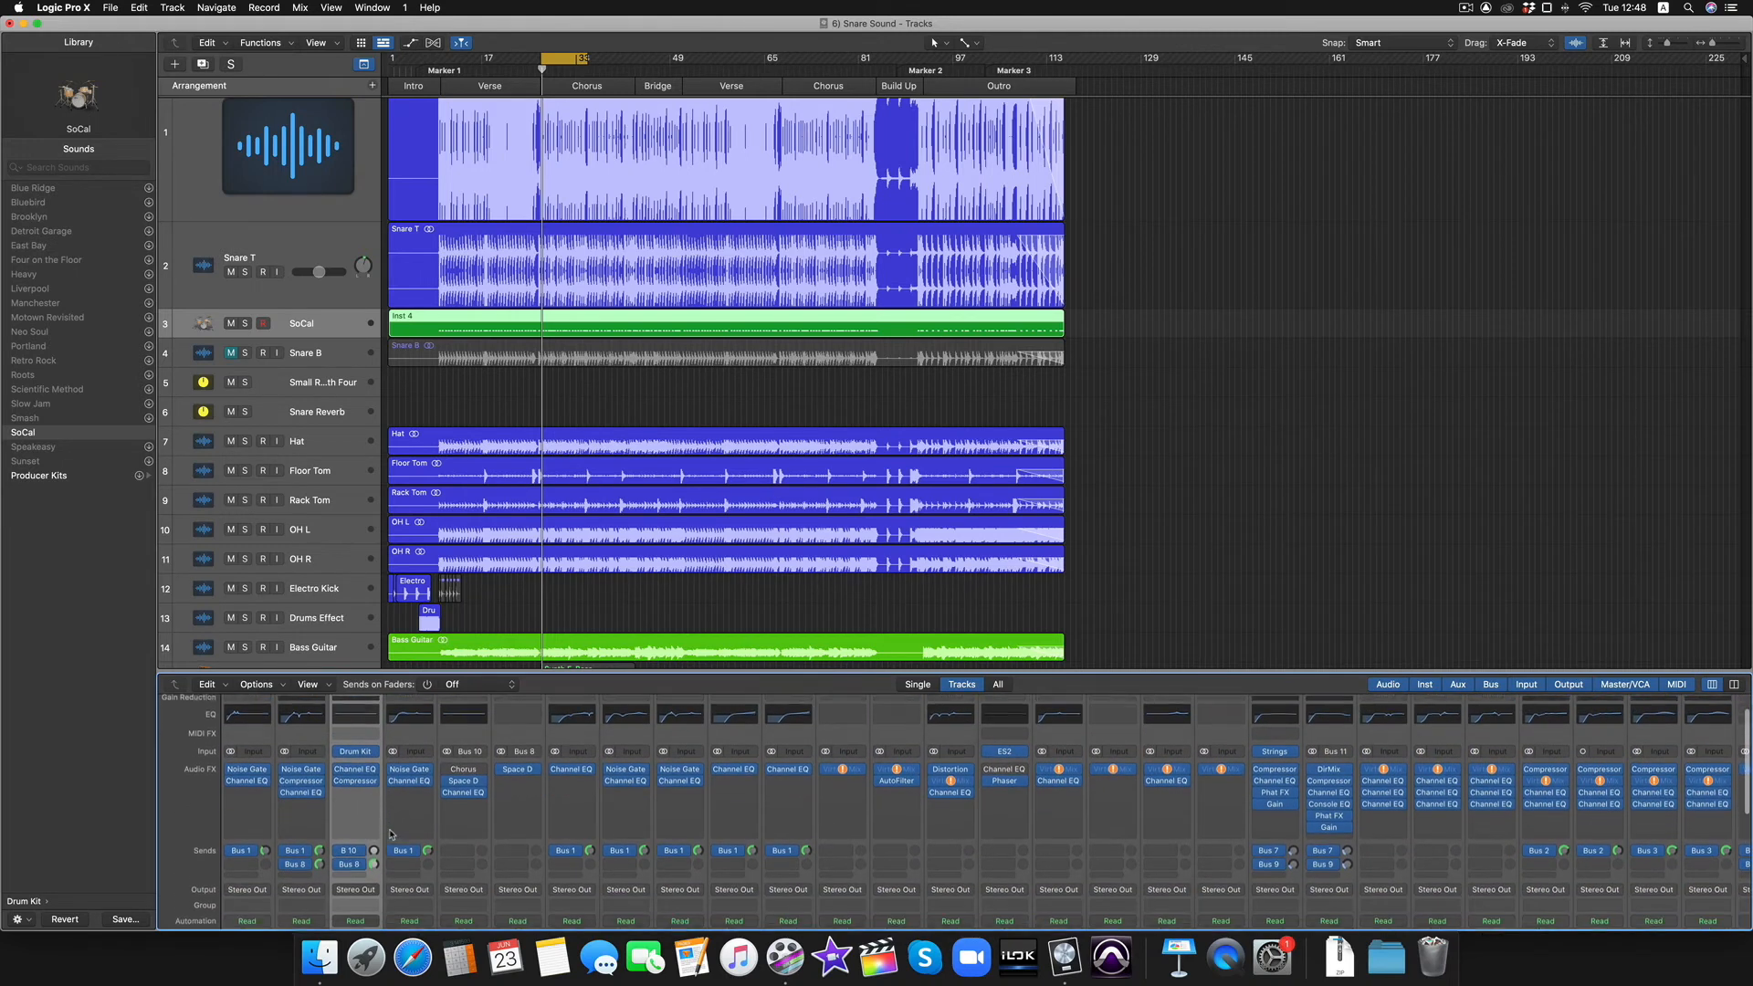
{"action": "scroll", "coordinate": [391, 832], "scroll_direction": "up", "scroll_amount": 3}
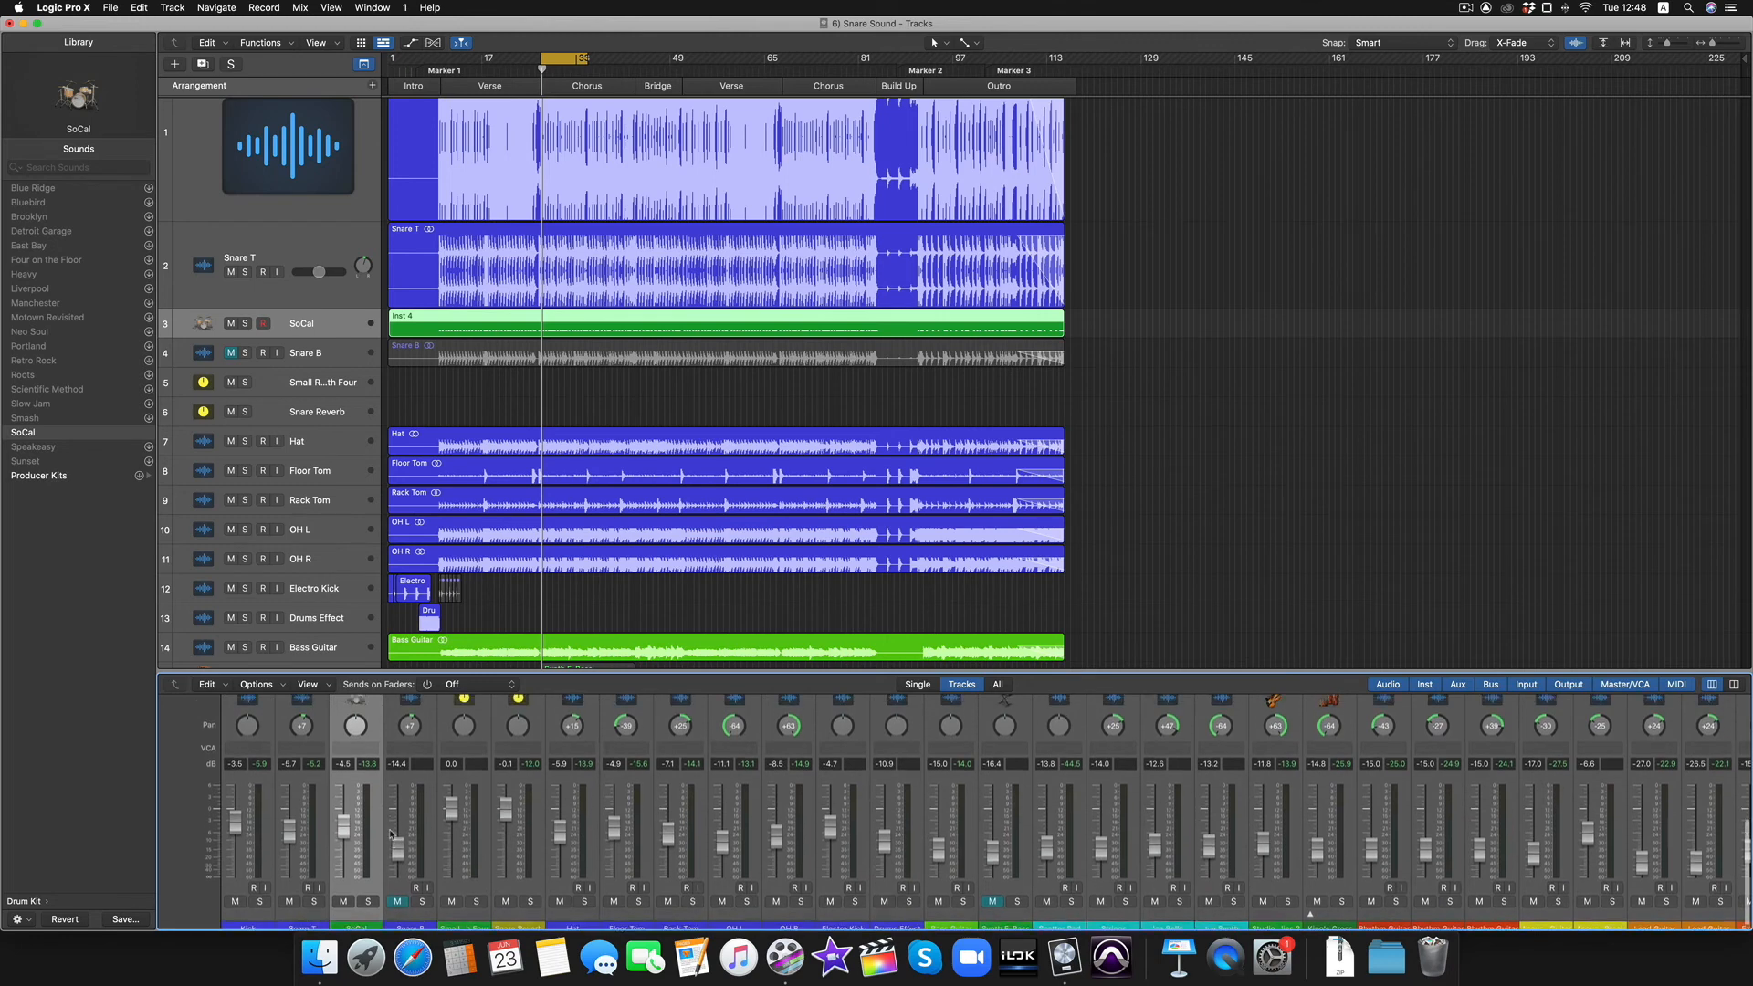
{"action": "scroll", "coordinate": [391, 832], "scroll_direction": "down", "scroll_amount": 8}
{"action": "left_click", "coordinate": [430, 838]}
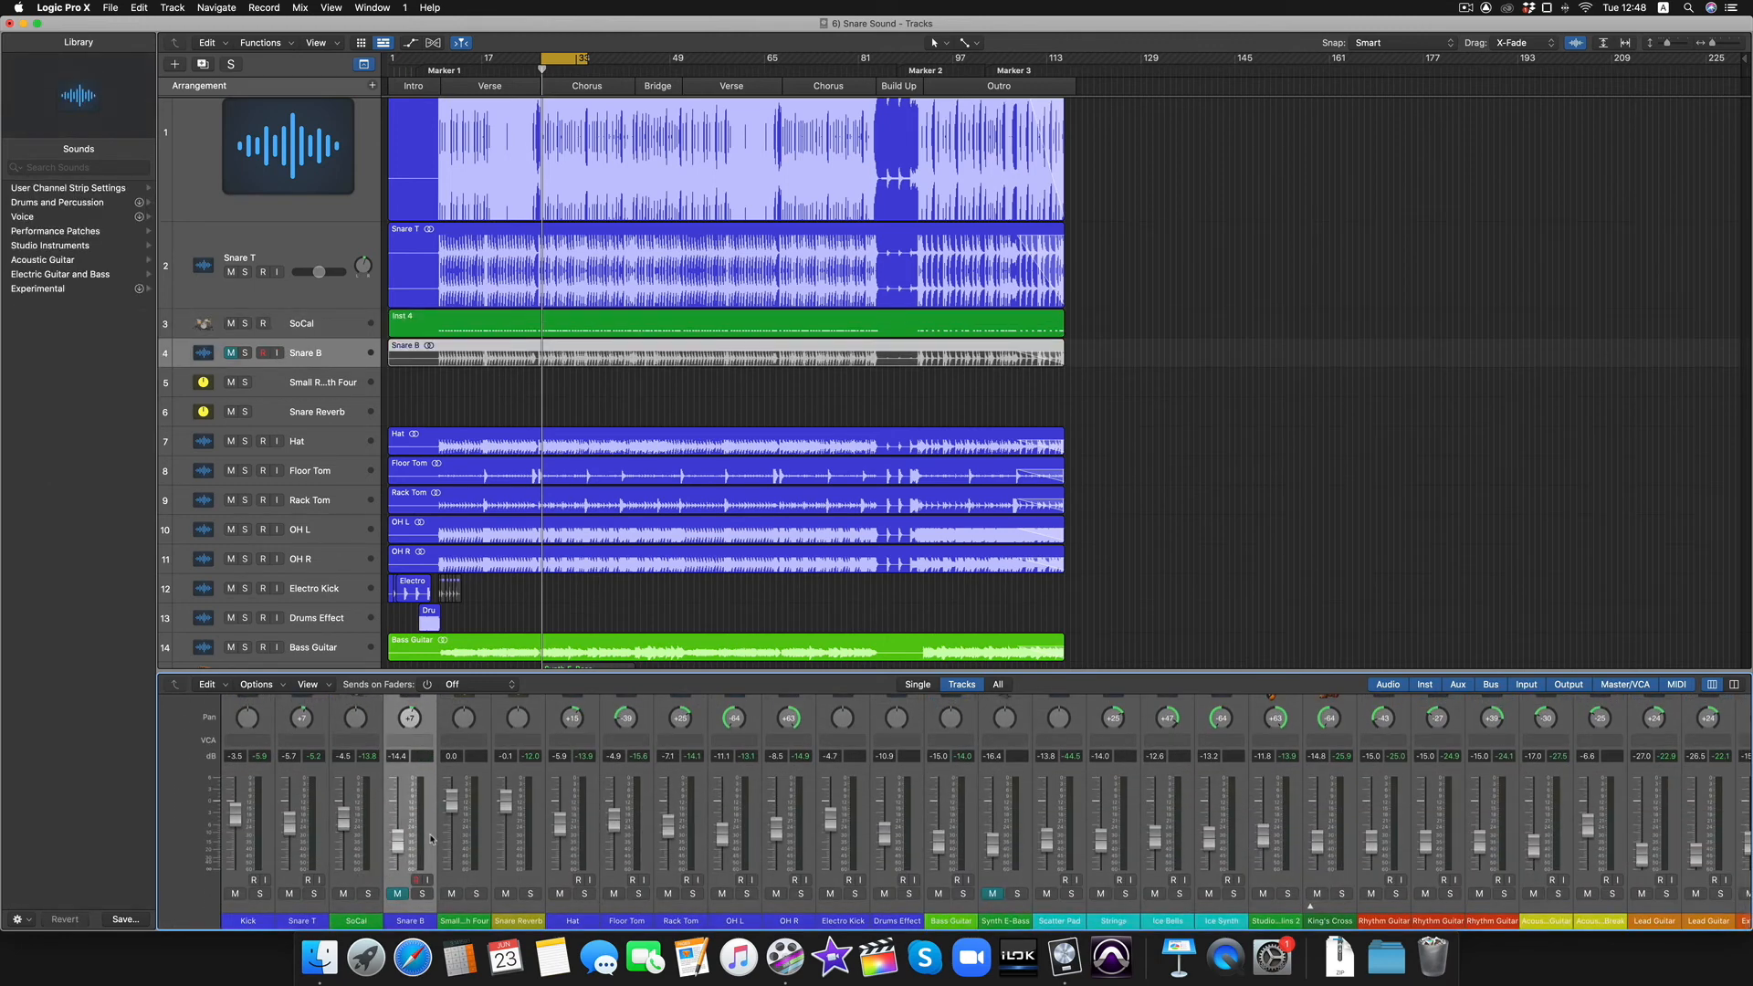
{"action": "scroll", "coordinate": [329, 747], "scroll_direction": "up", "scroll_amount": 8}
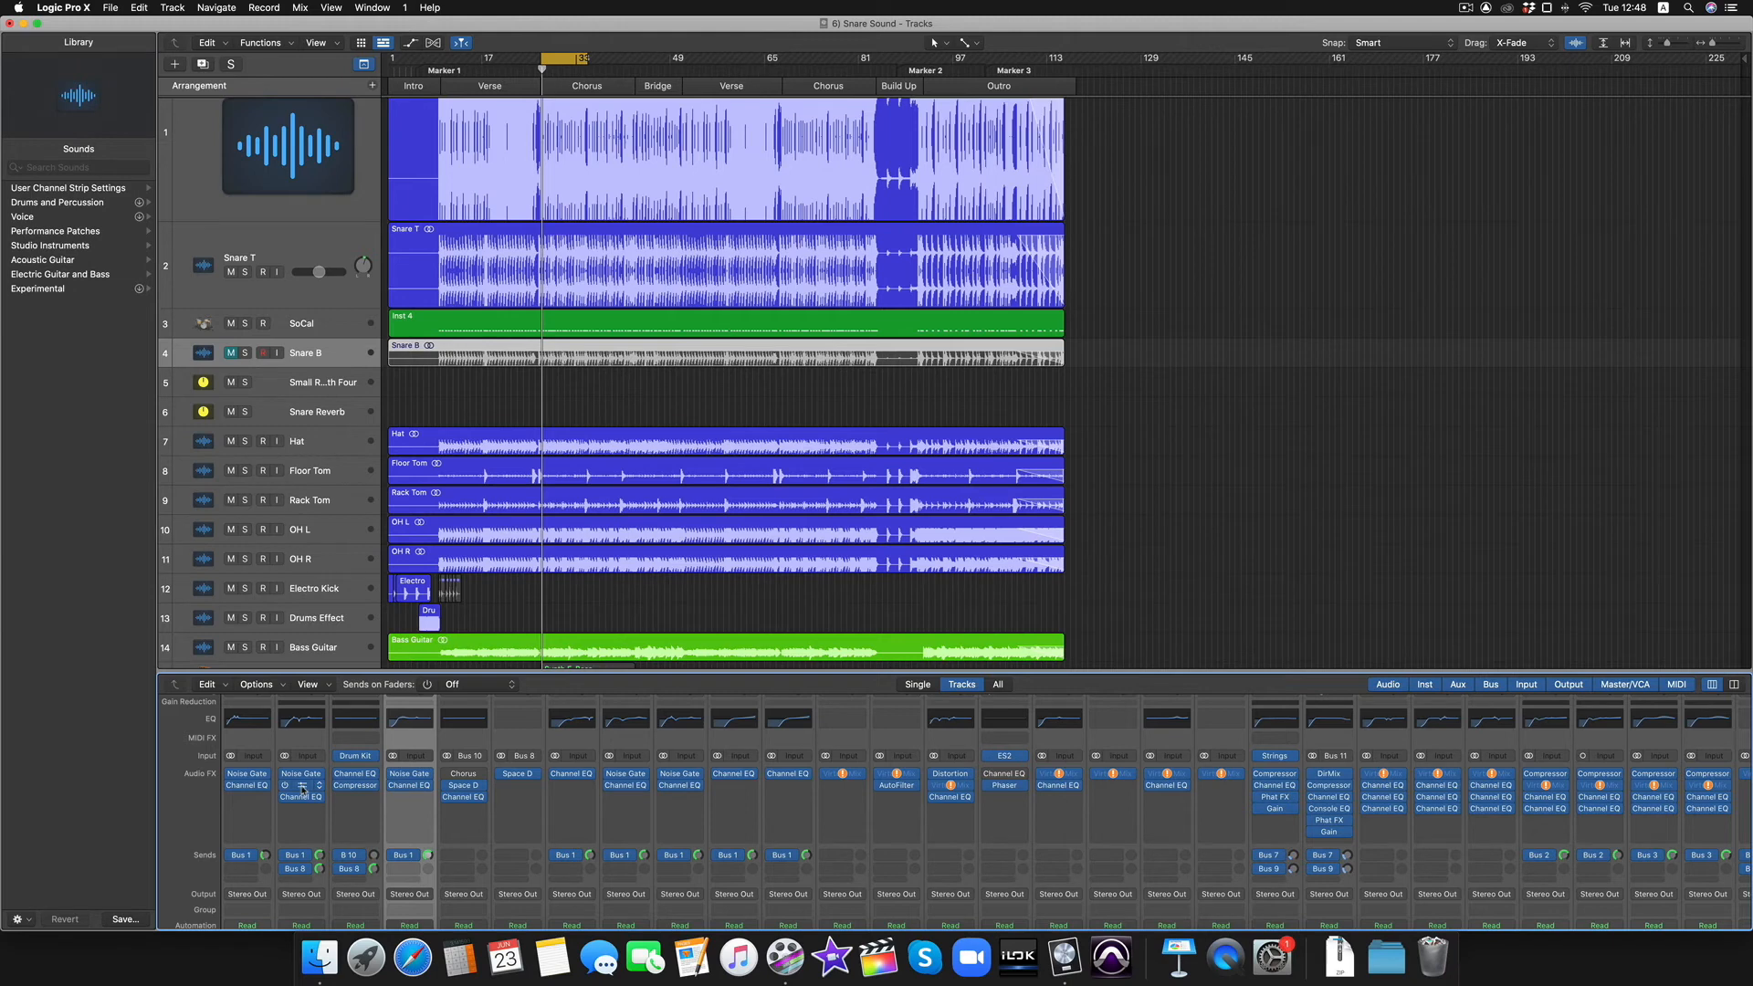
{"action": "left_click_drag", "start_coordinate": [302, 789], "coordinate": [415, 790]}
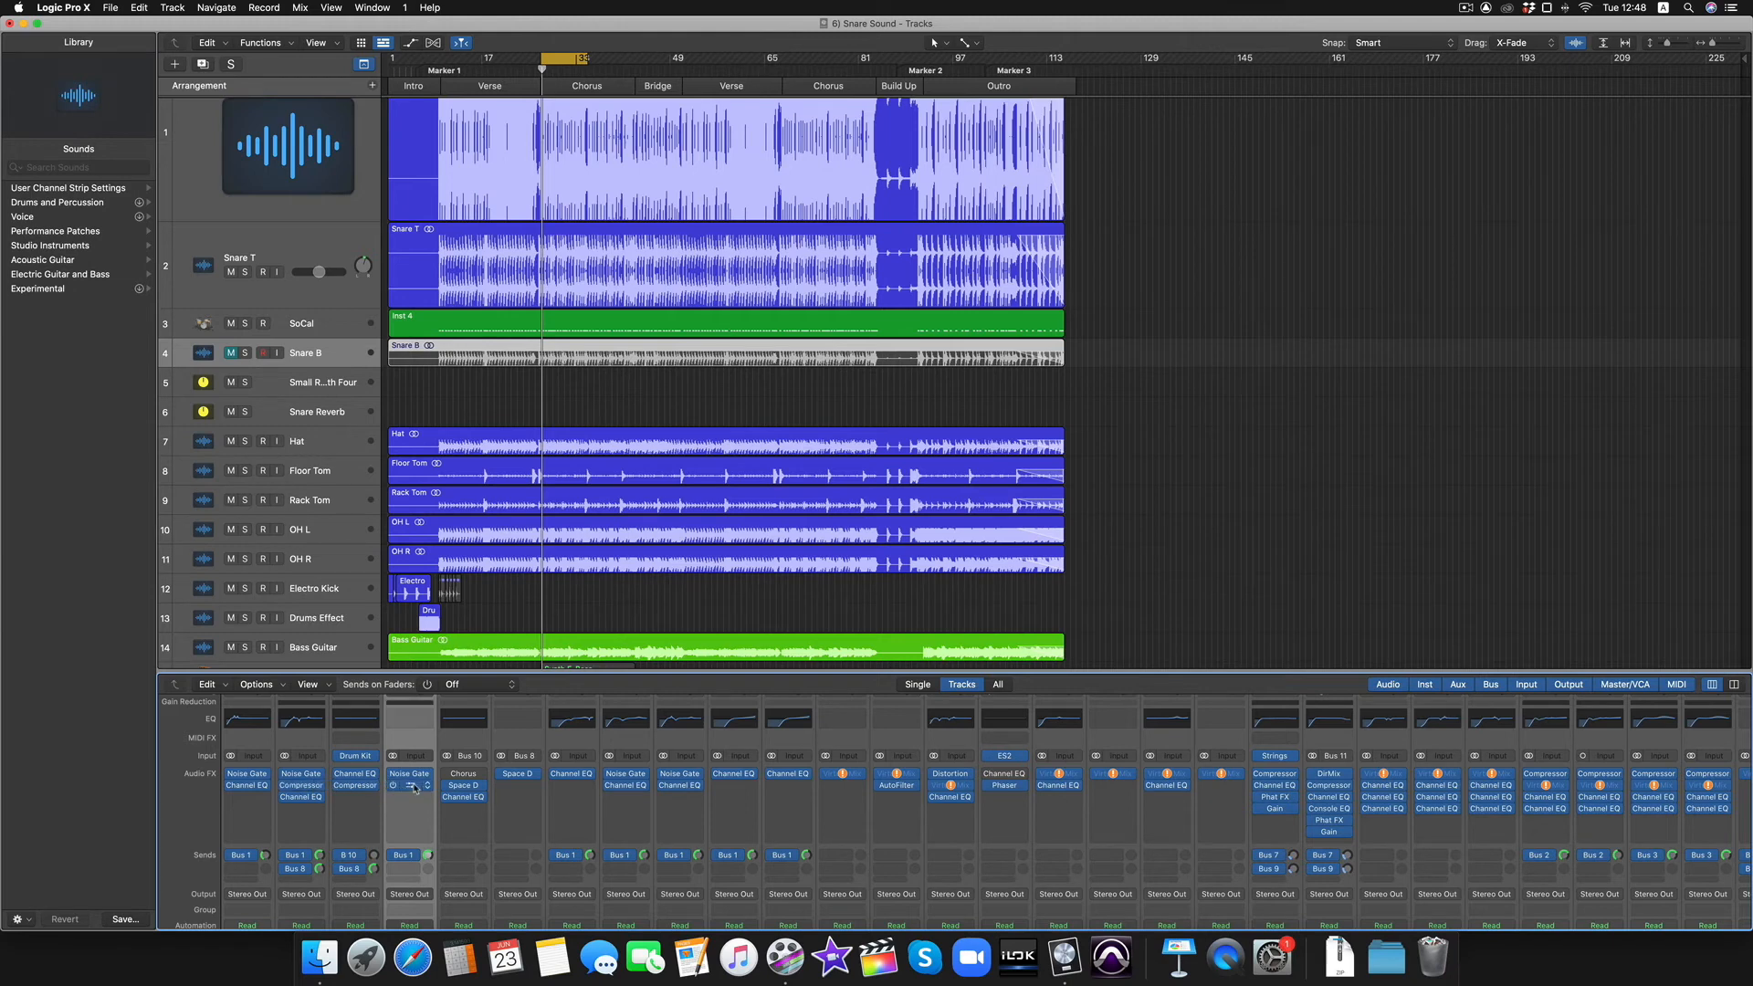
{"action": "left_click_drag", "start_coordinate": [301, 802], "coordinate": [411, 803]}
Step: Solo the Snare B channel and open its copied Channel EQ
{"action": "scroll", "coordinate": [412, 802], "scroll_direction": "down", "scroll_amount": 3}
{"action": "scroll", "coordinate": [411, 803], "scroll_direction": "down", "scroll_amount": 3}
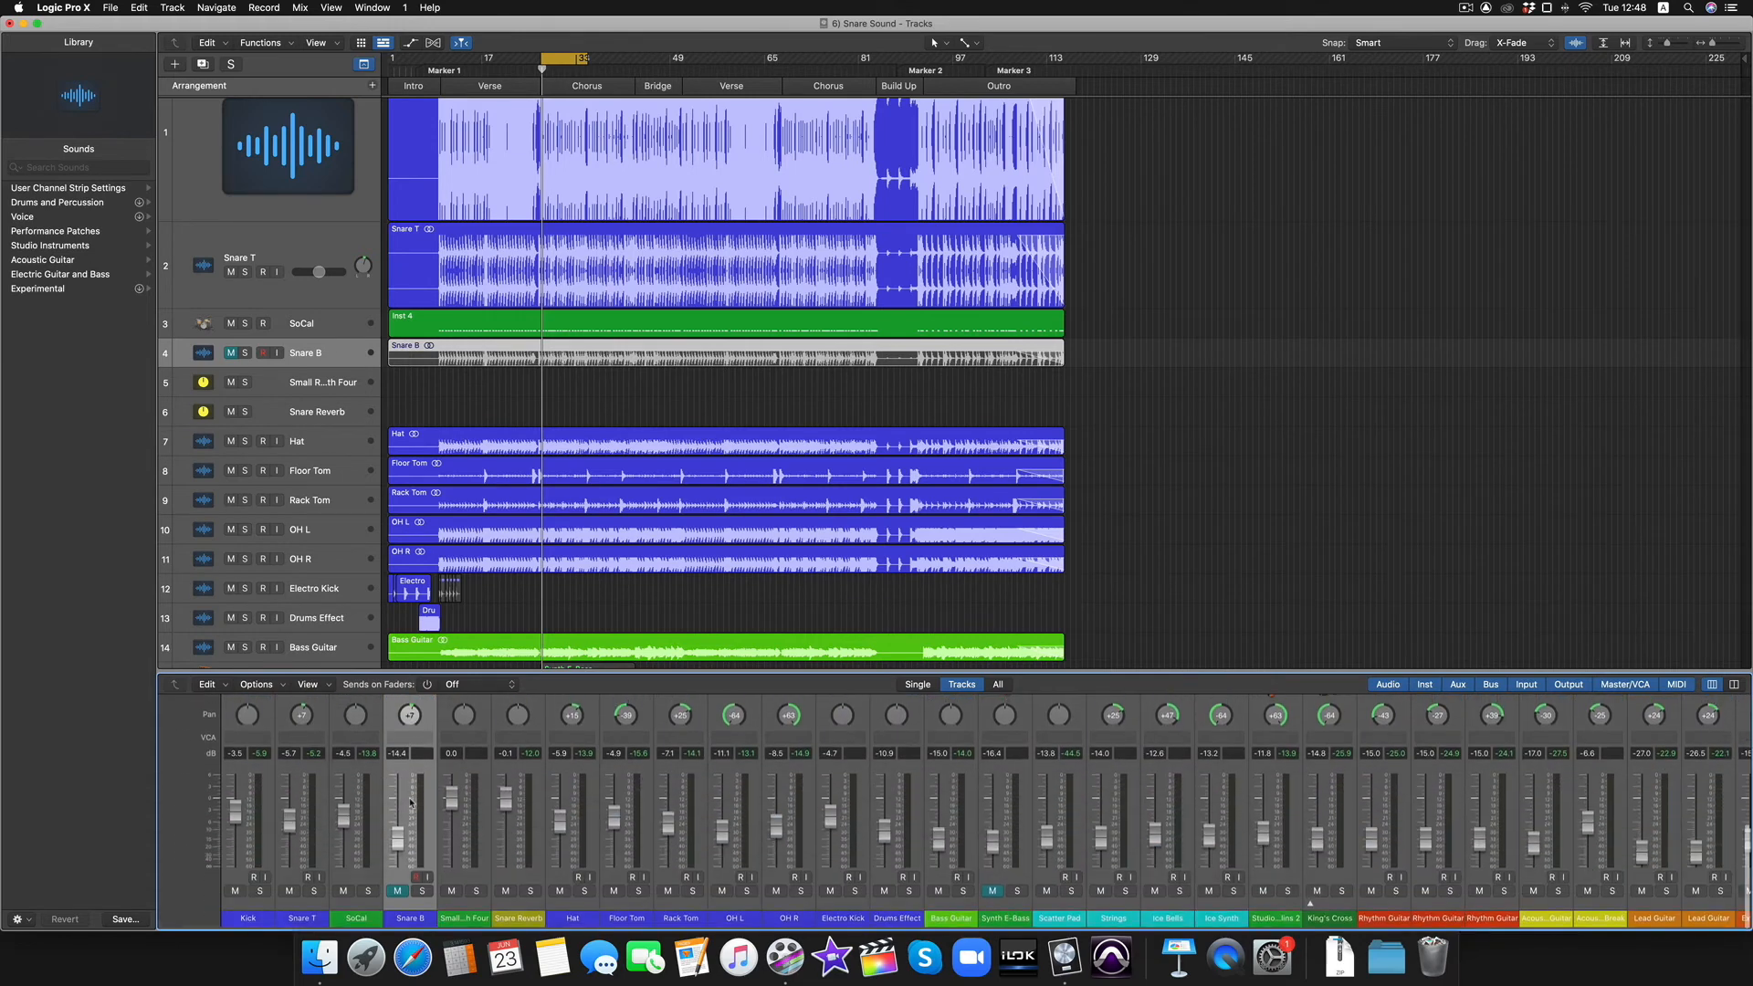
{"action": "left_click", "coordinate": [425, 894]}
{"action": "scroll", "coordinate": [412, 800], "scroll_direction": "up", "scroll_amount": 5}
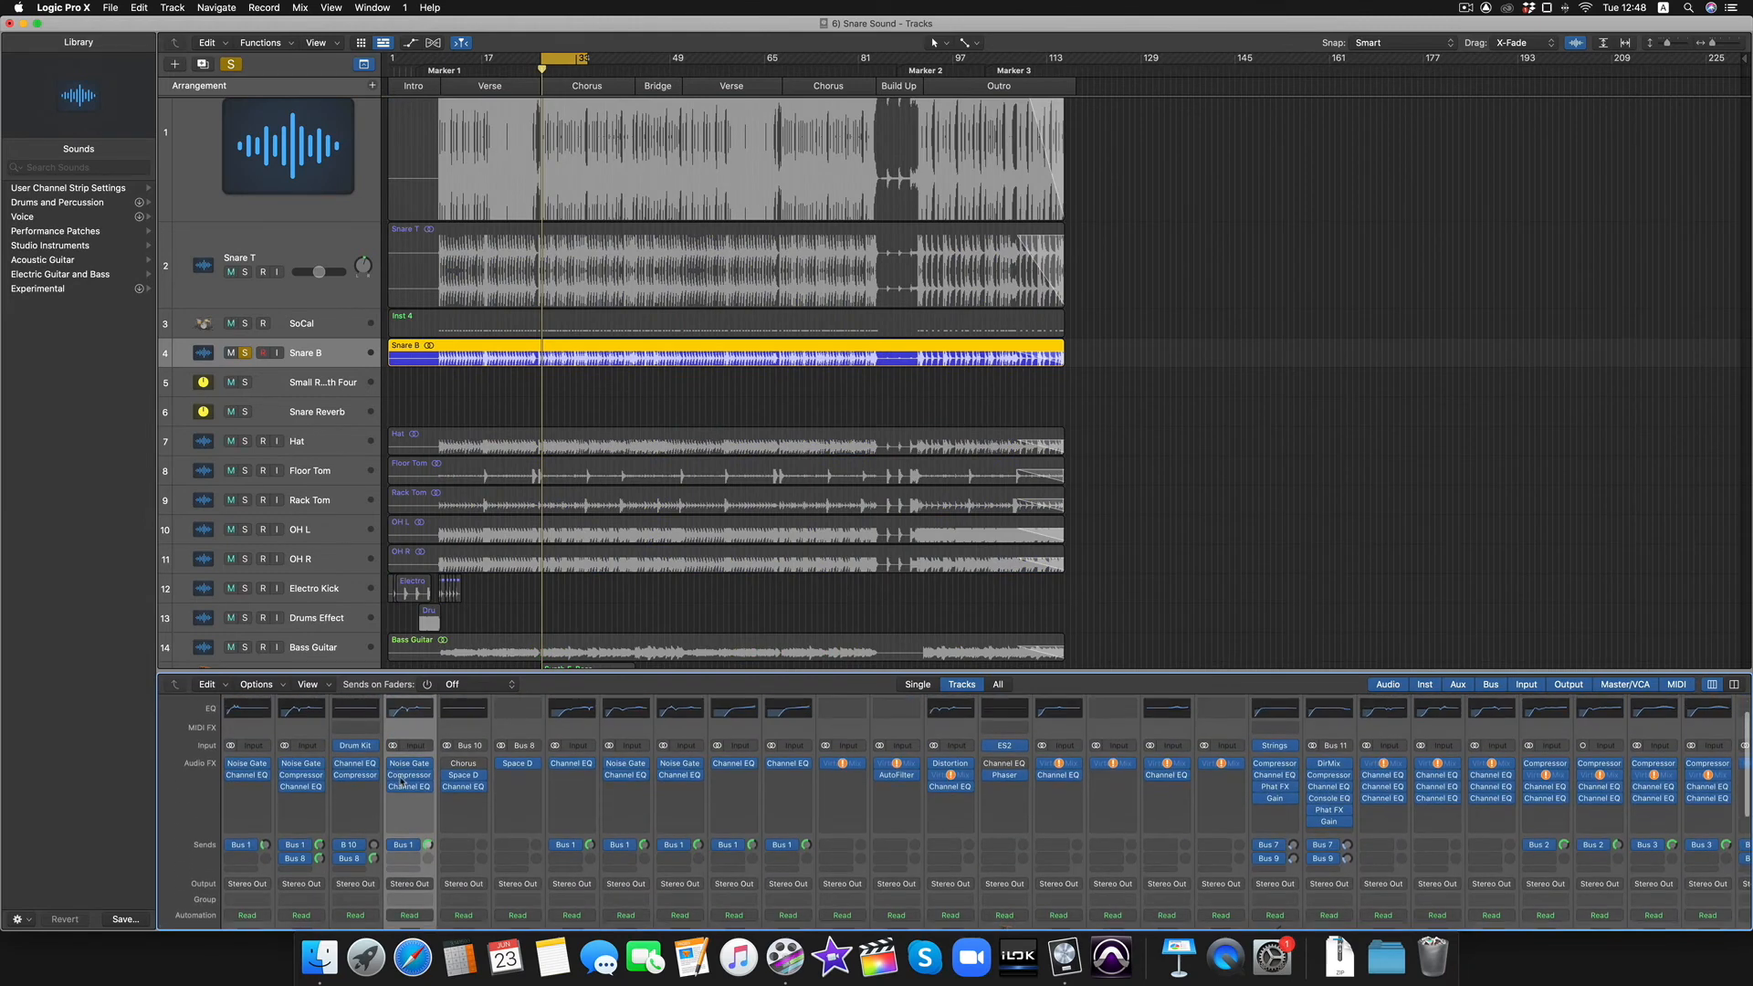
{"action": "left_click", "coordinate": [412, 800]}
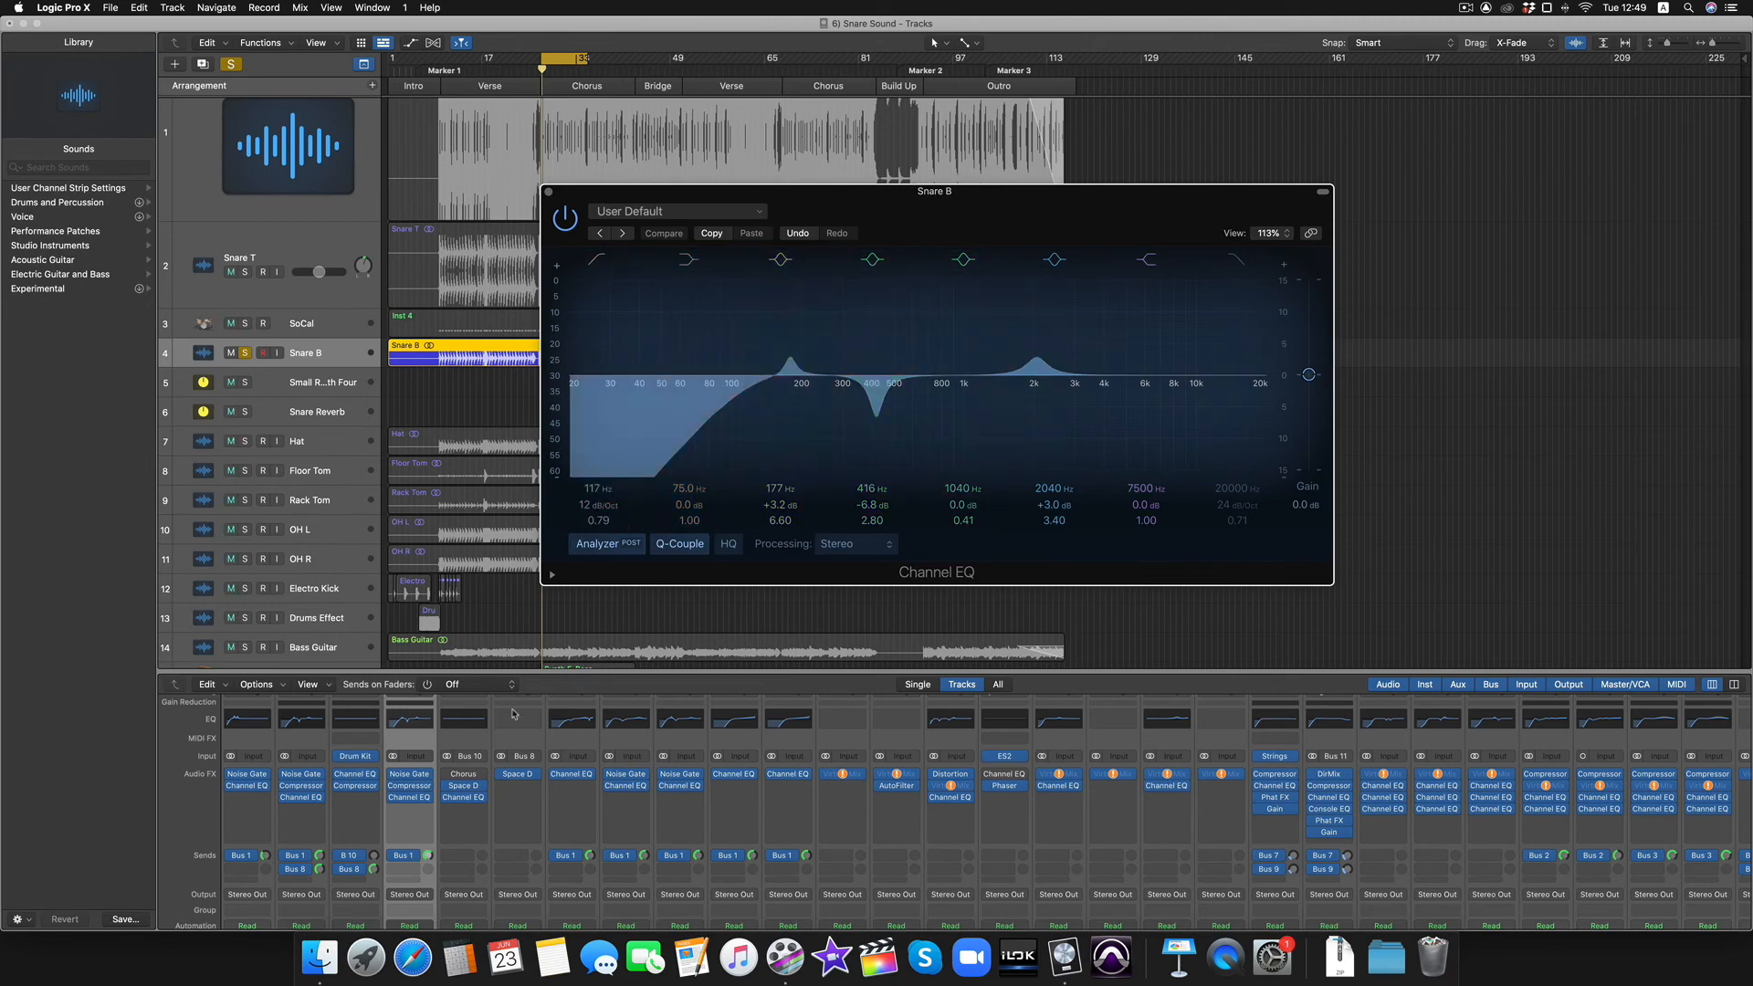
Step: During playback, set Snare B's EQ low cut to 107 Hz, the 177 Hz band to +3.4 dB with Q 3.40, and the low-mid band to 346 Hz, -0.1 dB
{"action": "key", "text": "space"}
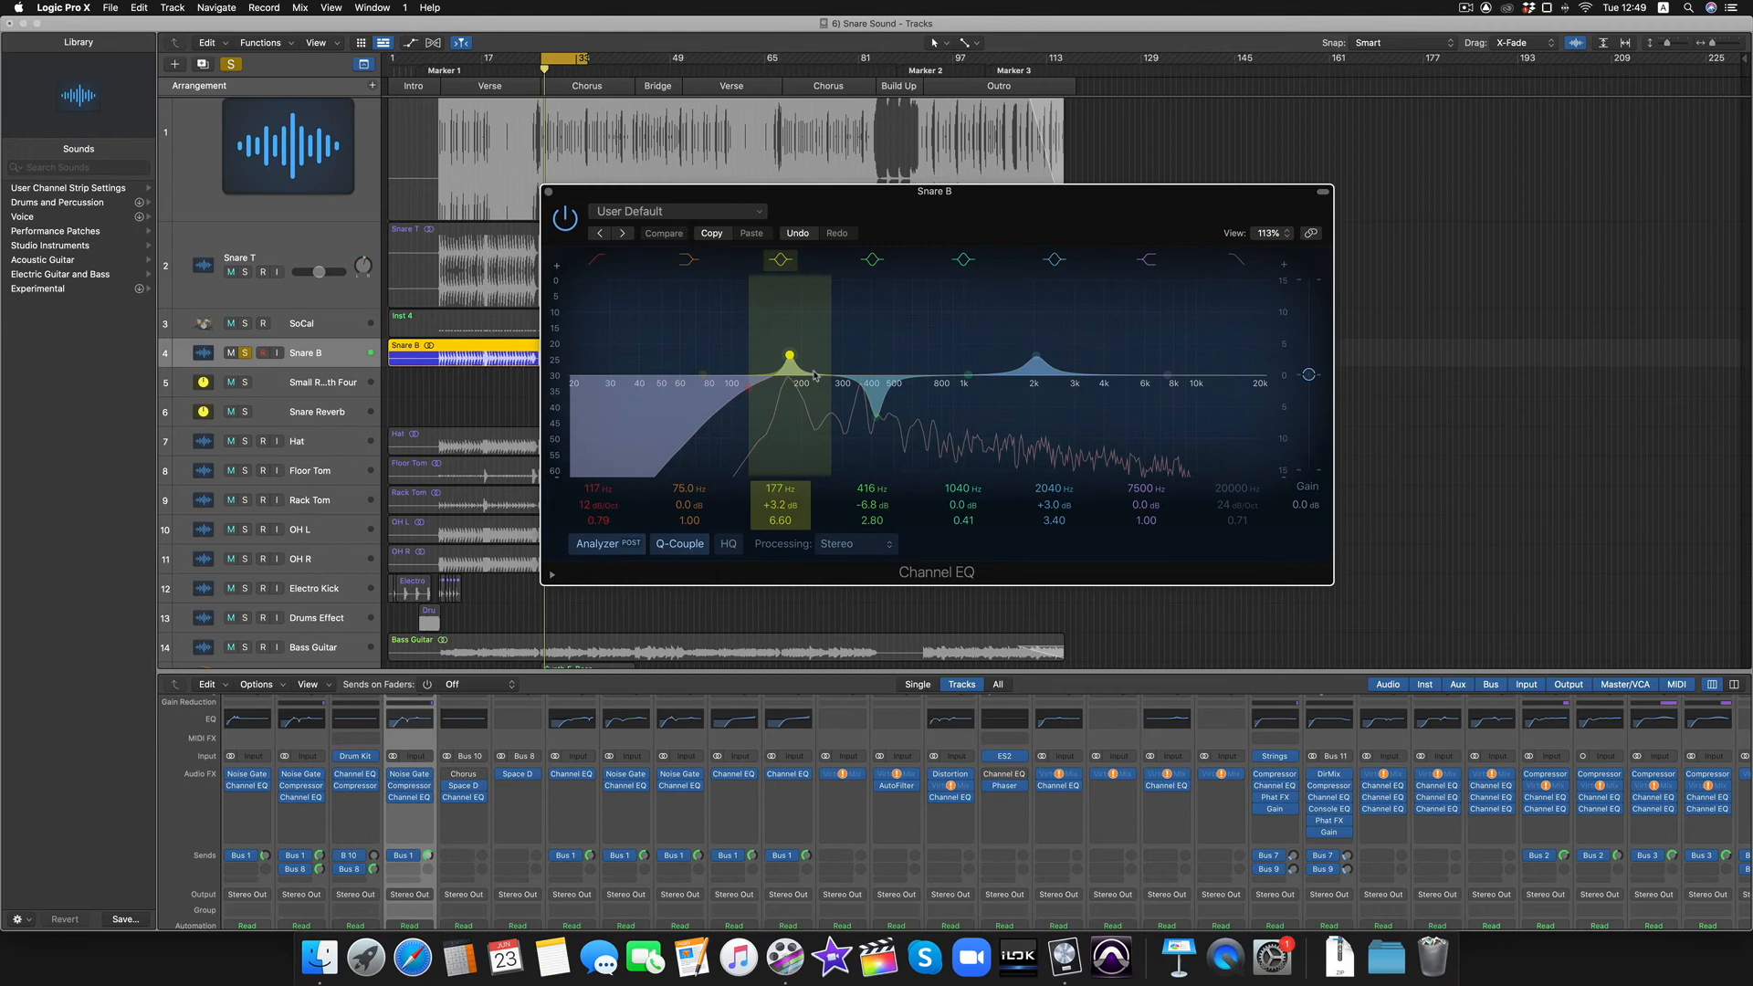
{"action": "left_click_drag", "start_coordinate": [791, 358], "coordinate": [719, 392]}
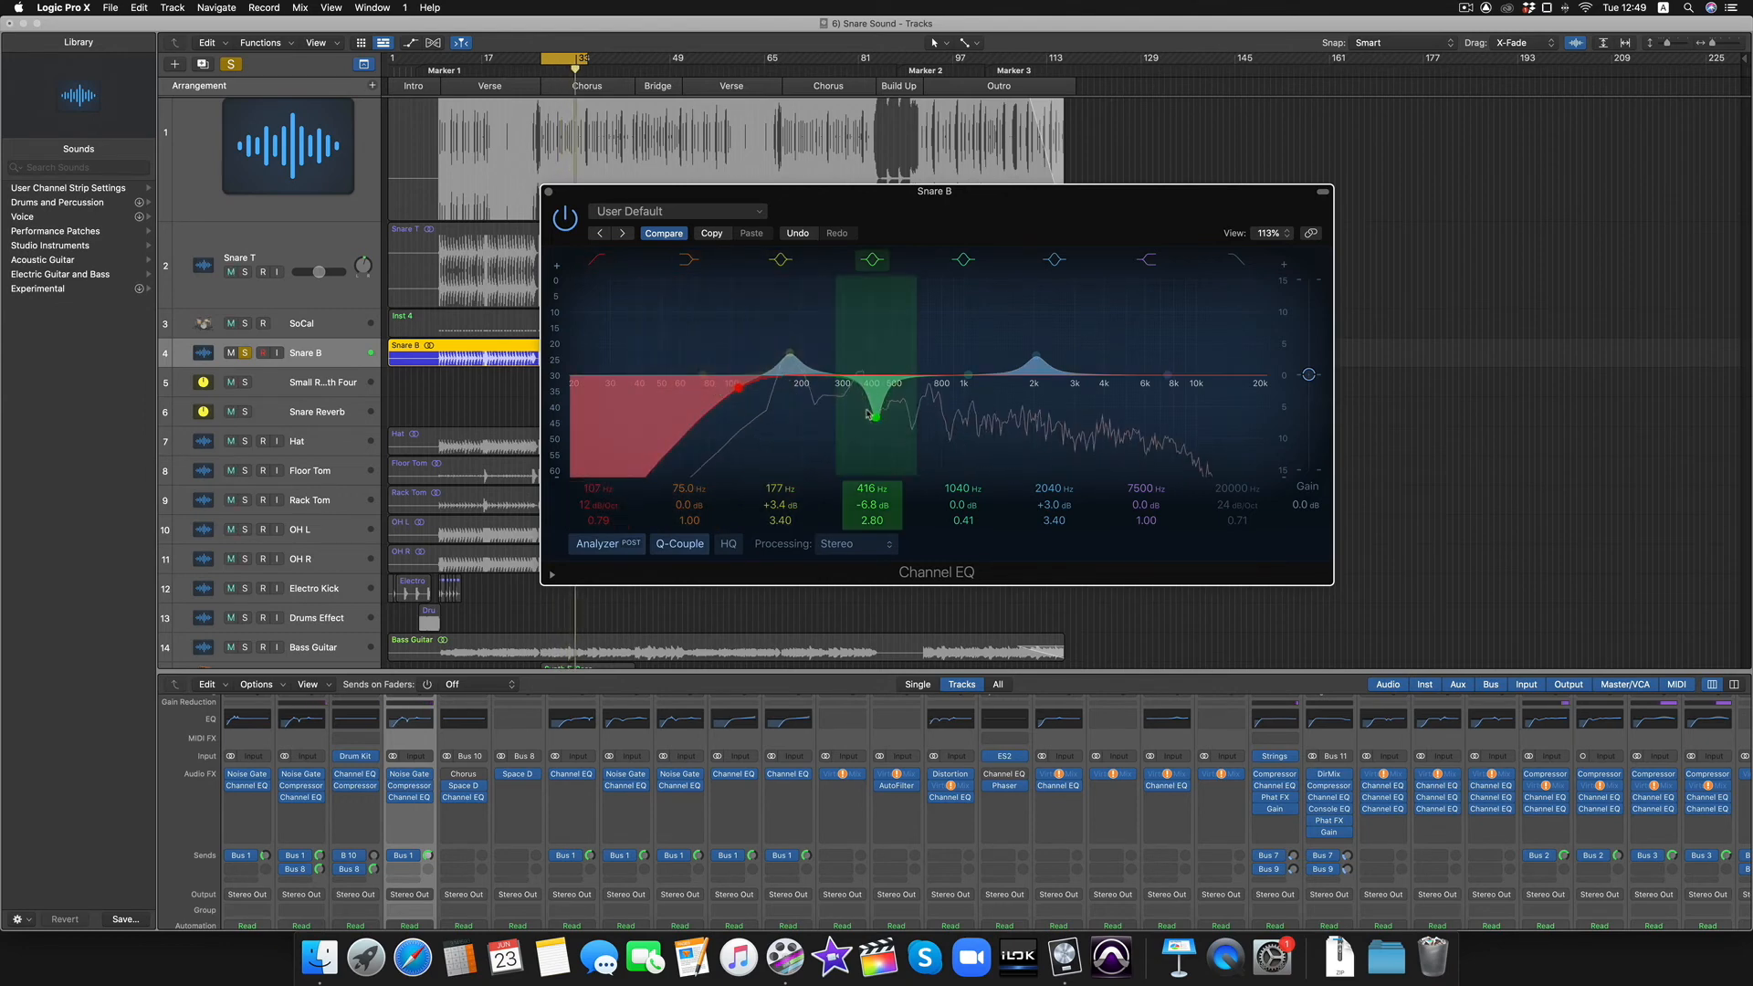
{"action": "left_click_drag", "start_coordinate": [874, 415], "coordinate": [859, 364]}
Step: Set Snare B's upper-mid EQ band to 2020 Hz, +4.1 dB and the high shelf to 4240 Hz, +2.3 dB, and close the EQ
{"action": "mouse_move", "coordinate": [1034, 357]}
{"action": "left_mouse_down"}
{"action": "mouse_move", "coordinate": [1002, 335]}
{"action": "mouse_move", "coordinate": [1049, 332]}
{"action": "mouse_move", "coordinate": [1034, 349]}
{"action": "left_mouse_up"}
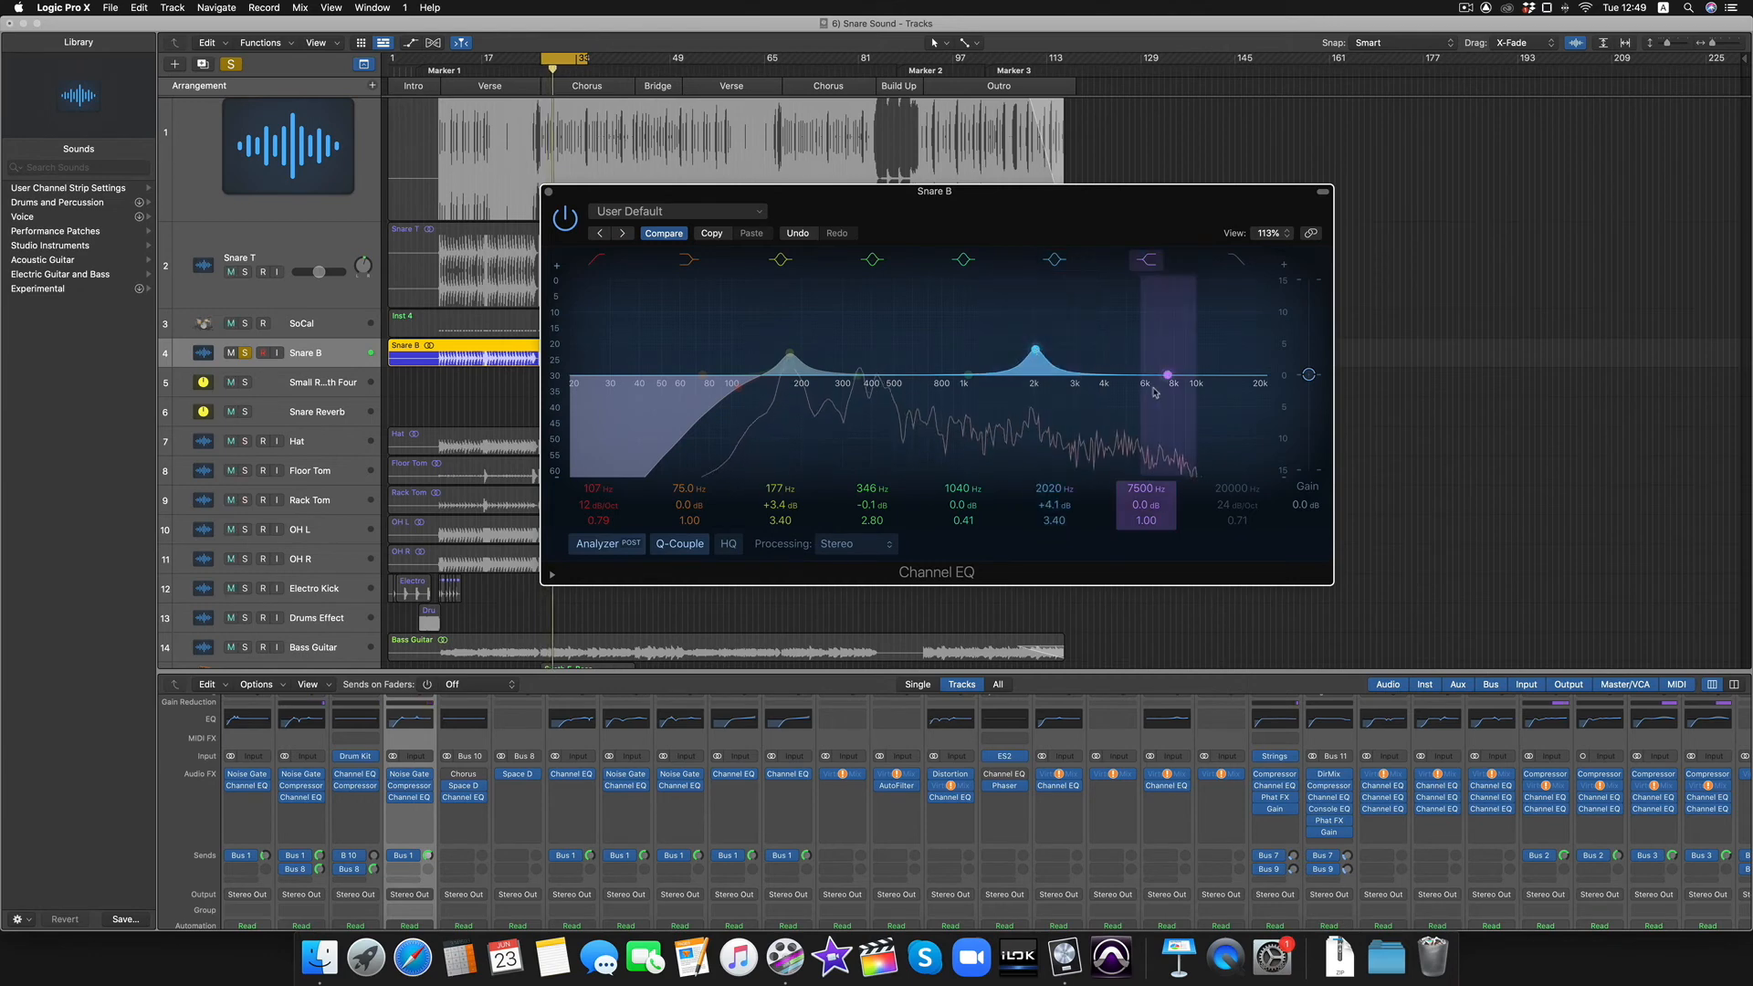
{"action": "left_click_drag", "start_coordinate": [1164, 374], "coordinate": [1112, 362]}
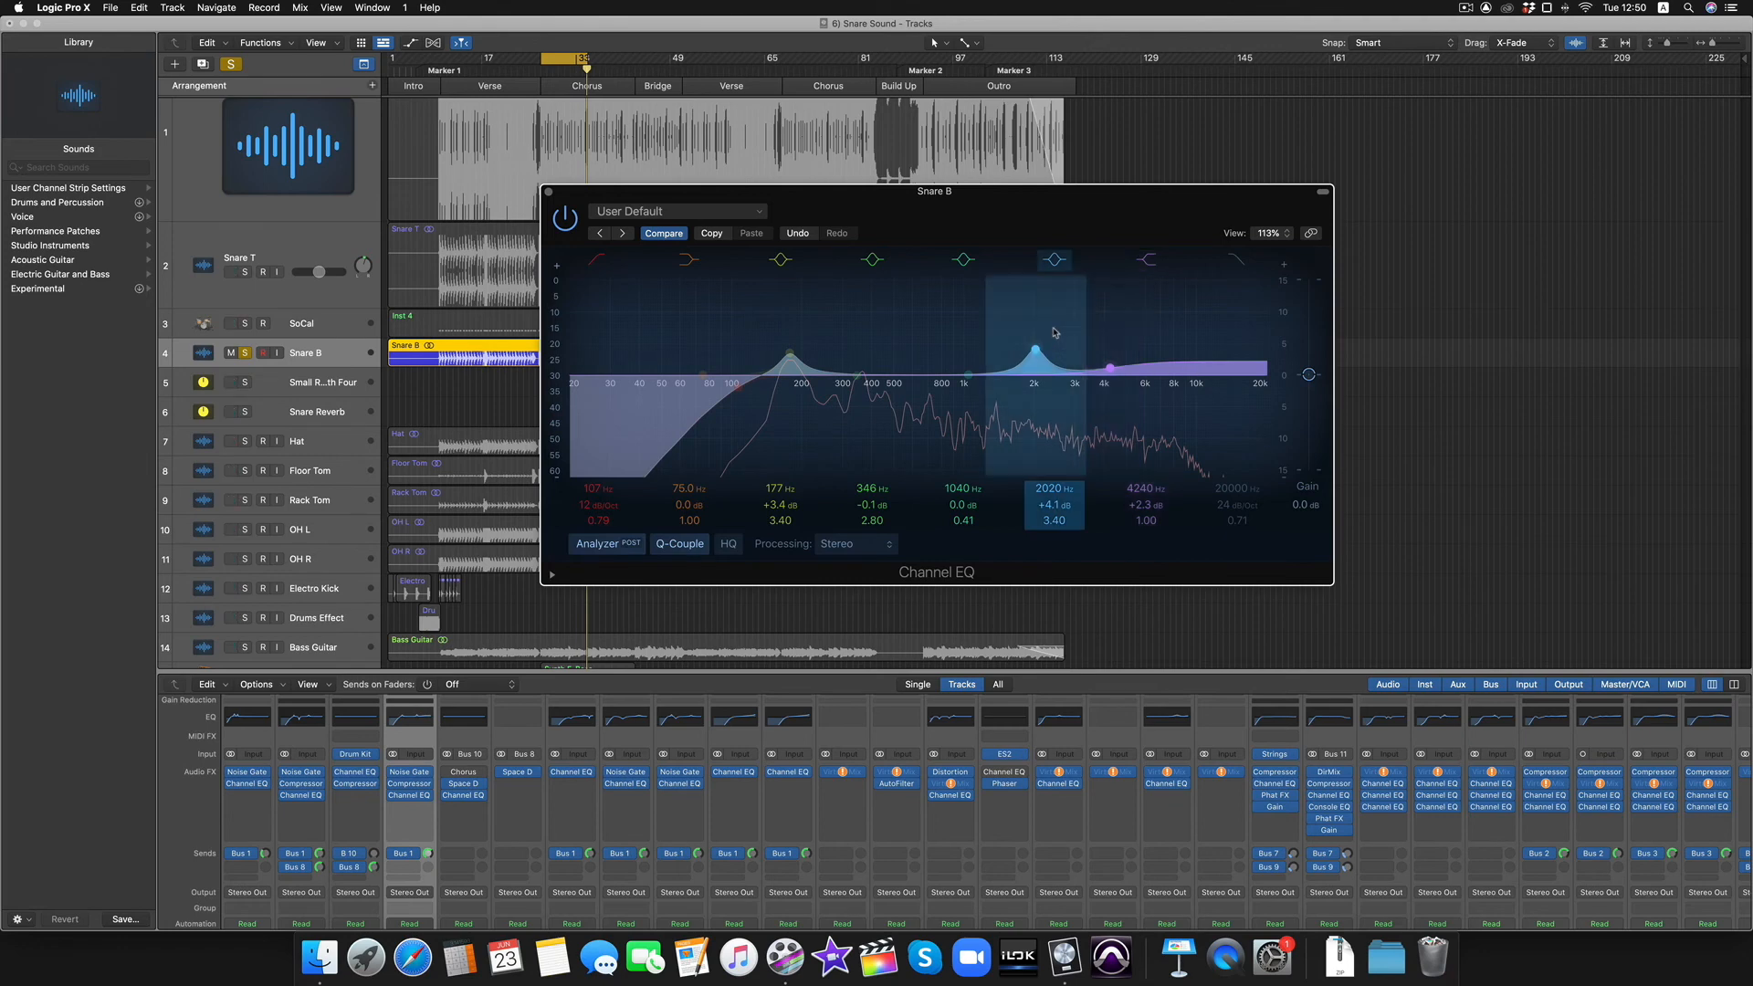
{"action": "left_click", "coordinate": [549, 192]}
Step: Solo SoCal and Snare T alongside Snare B and raise the Snare B fader to -11.6 dB during playback
{"action": "scroll", "coordinate": [447, 820], "scroll_direction": "down", "scroll_amount": 5}
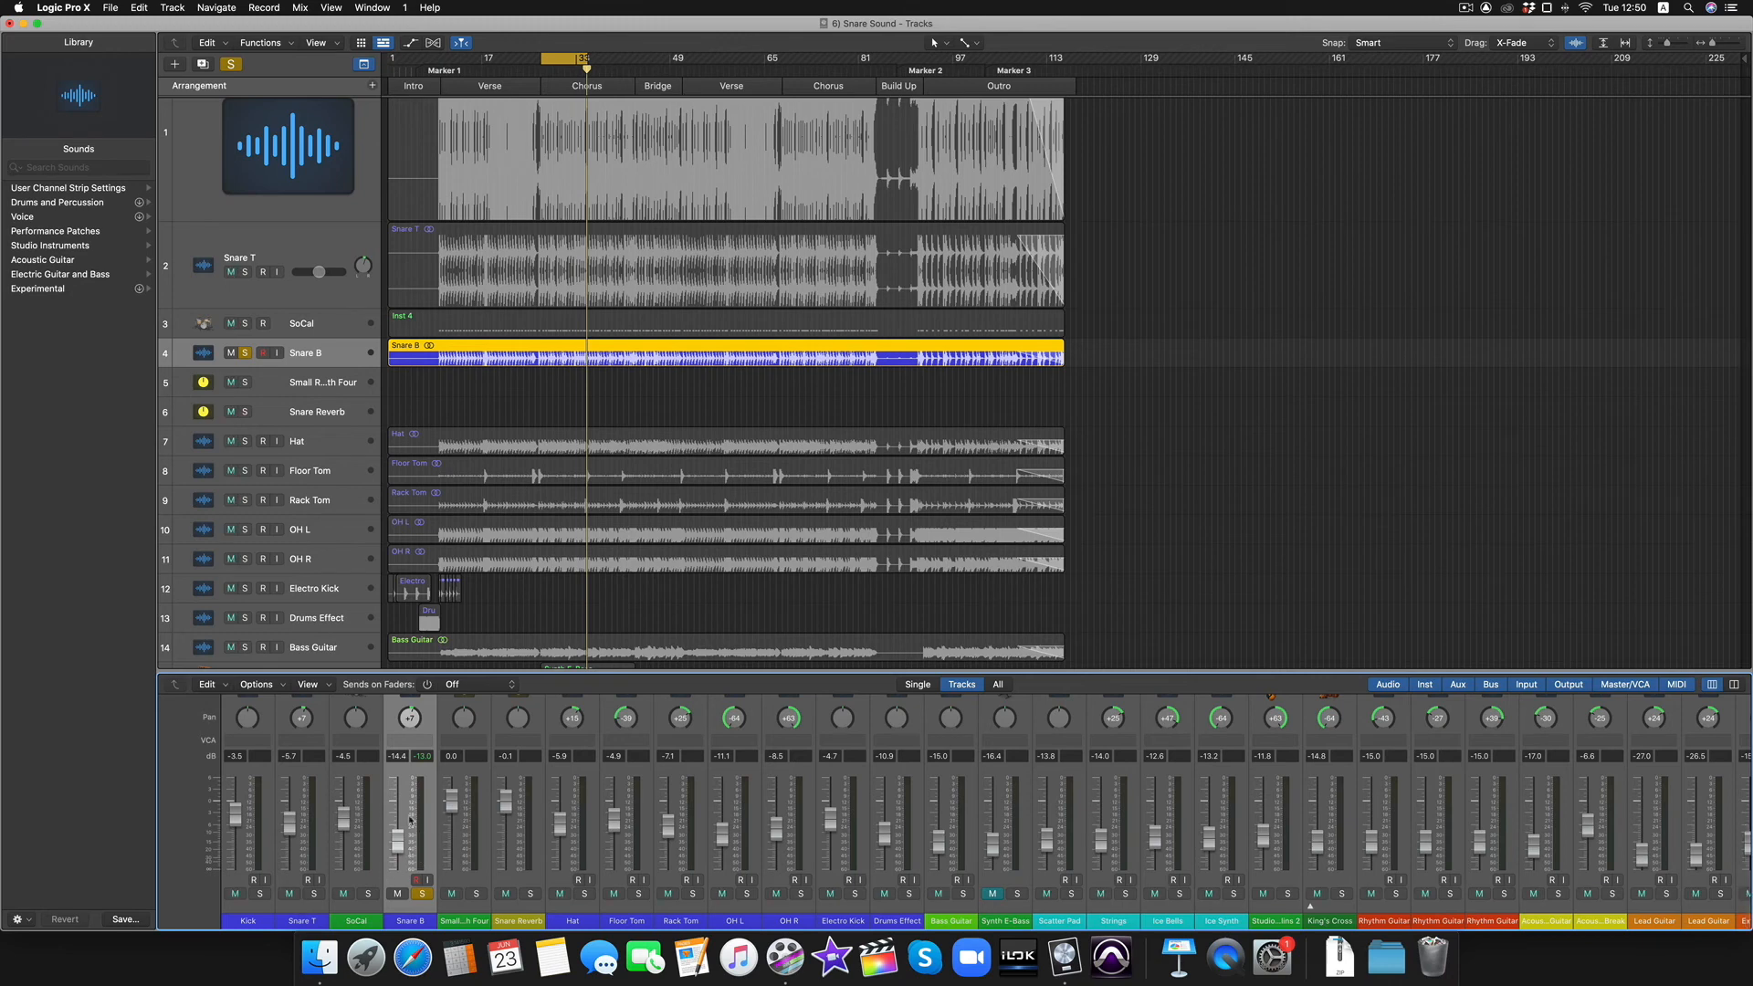
{"action": "left_click", "coordinate": [367, 893]}
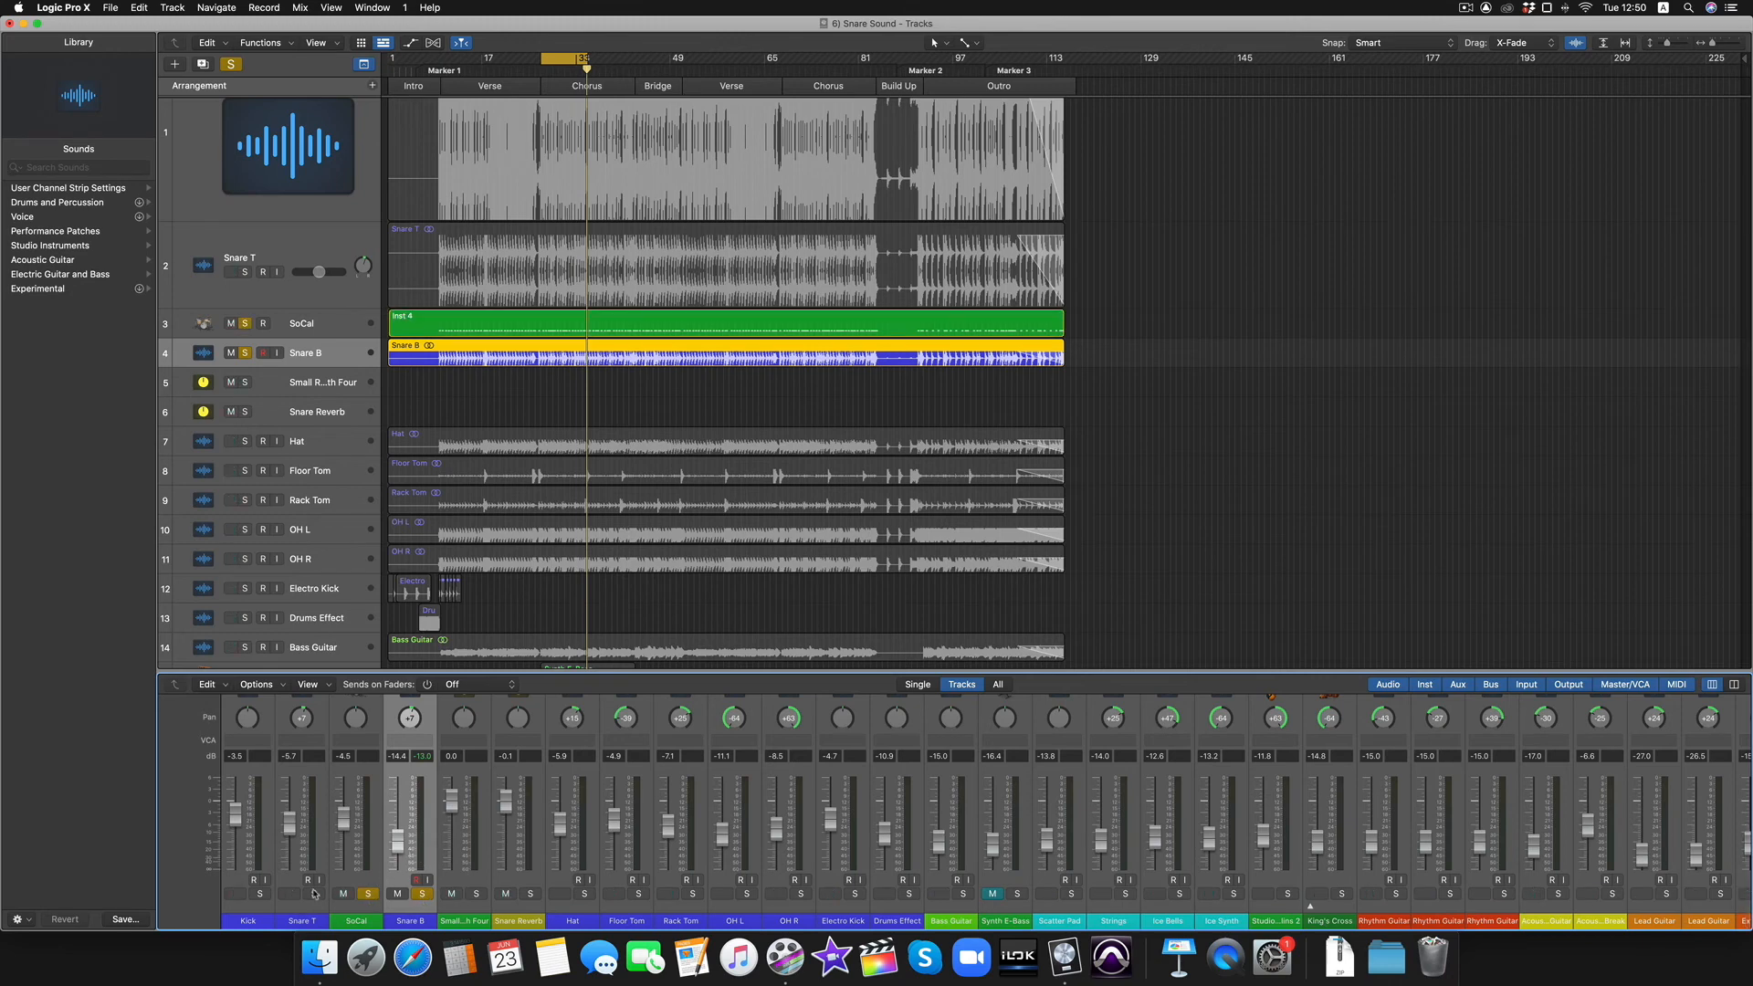
{"action": "left_click", "coordinate": [313, 893]}
{"action": "key", "text": "space"}
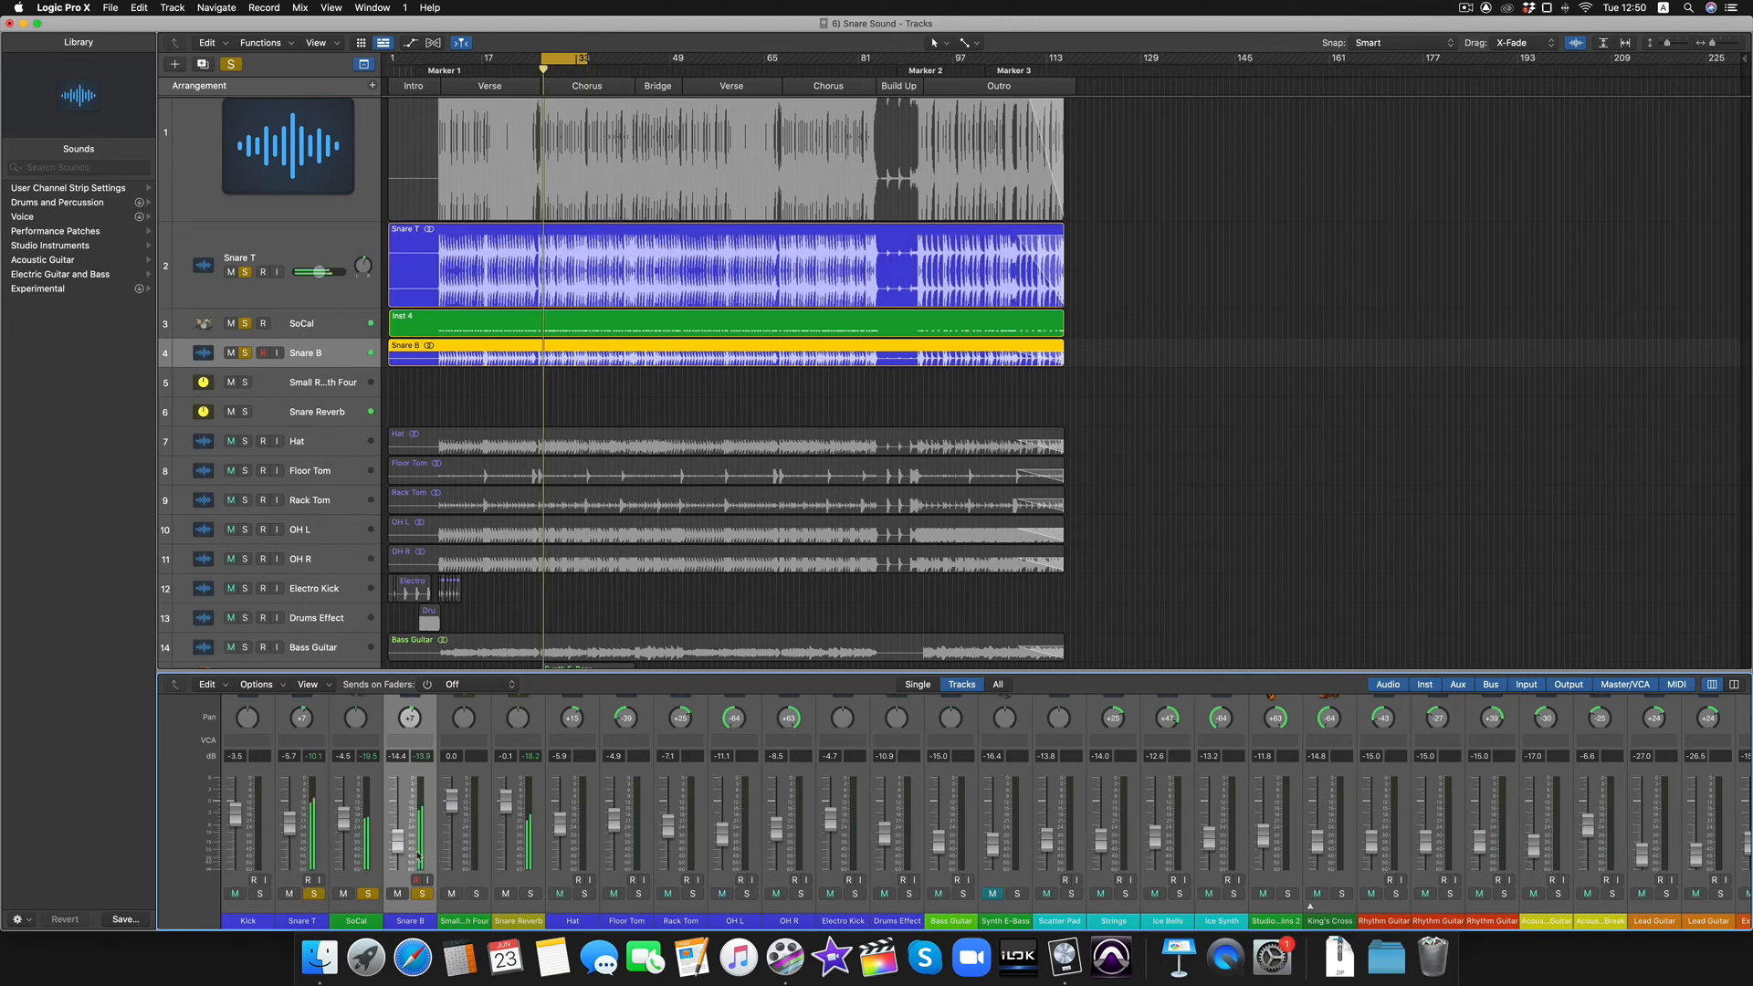
{"action": "mouse_move", "coordinate": [398, 849]}
{"action": "left_mouse_down"}
{"action": "mouse_move", "coordinate": [398, 786]}
{"action": "mouse_move", "coordinate": [399, 836]}
{"action": "left_mouse_up"}
Step: Add a send from Snare B to Bus 8 (Snare Reverb) and adjust its send level
{"action": "scroll", "coordinate": [399, 833], "scroll_direction": "up", "scroll_amount": 5}
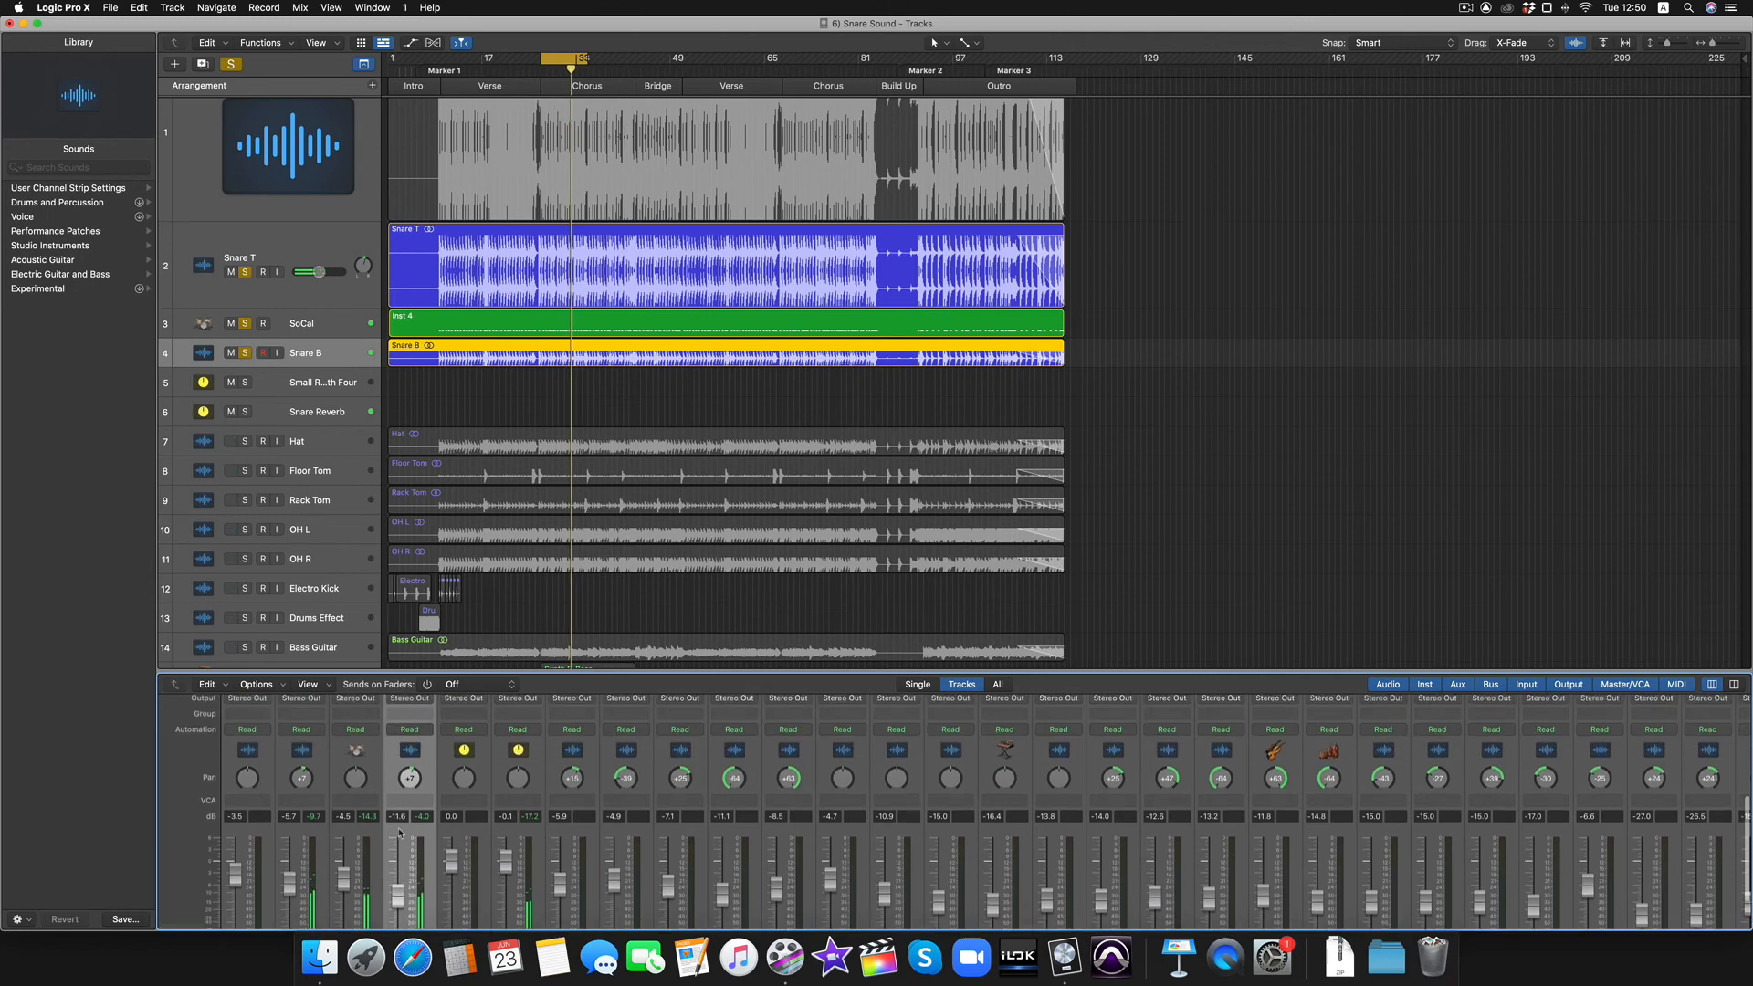
{"action": "scroll", "coordinate": [399, 834], "scroll_direction": "up", "scroll_amount": 2}
{"action": "left_click", "coordinate": [407, 787]}
{"action": "mouse_move", "coordinate": [429, 805]}
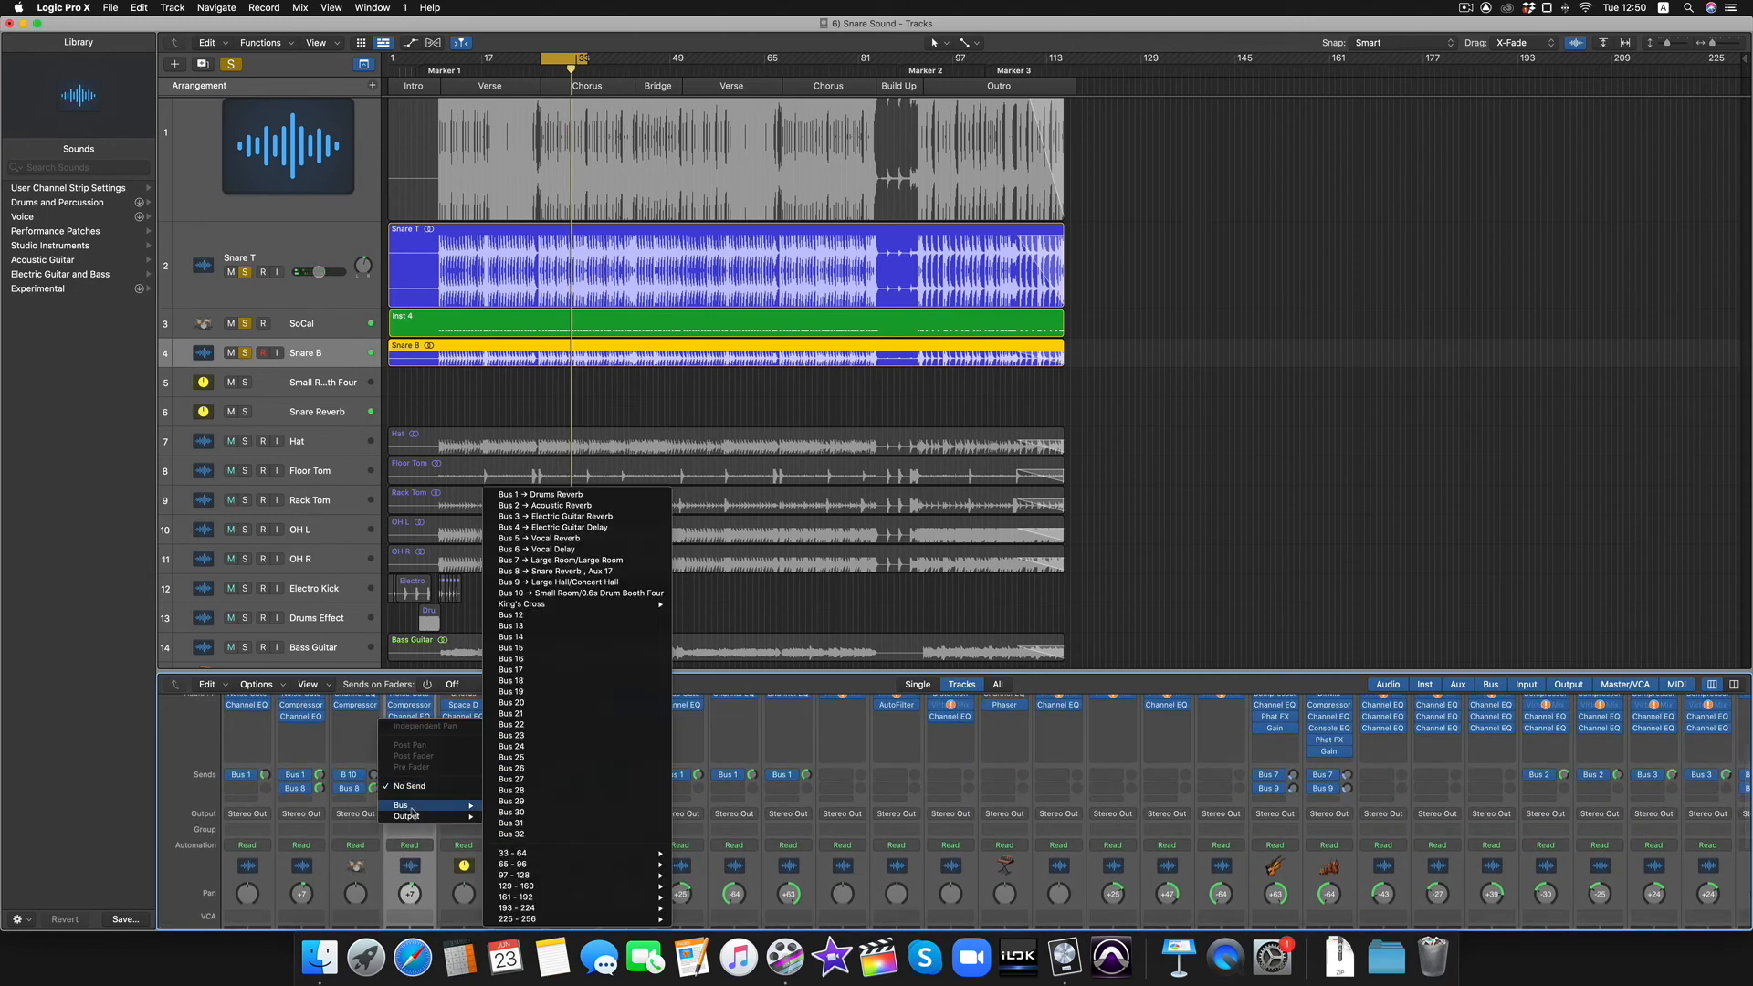
{"action": "left_click", "coordinate": [557, 570]}
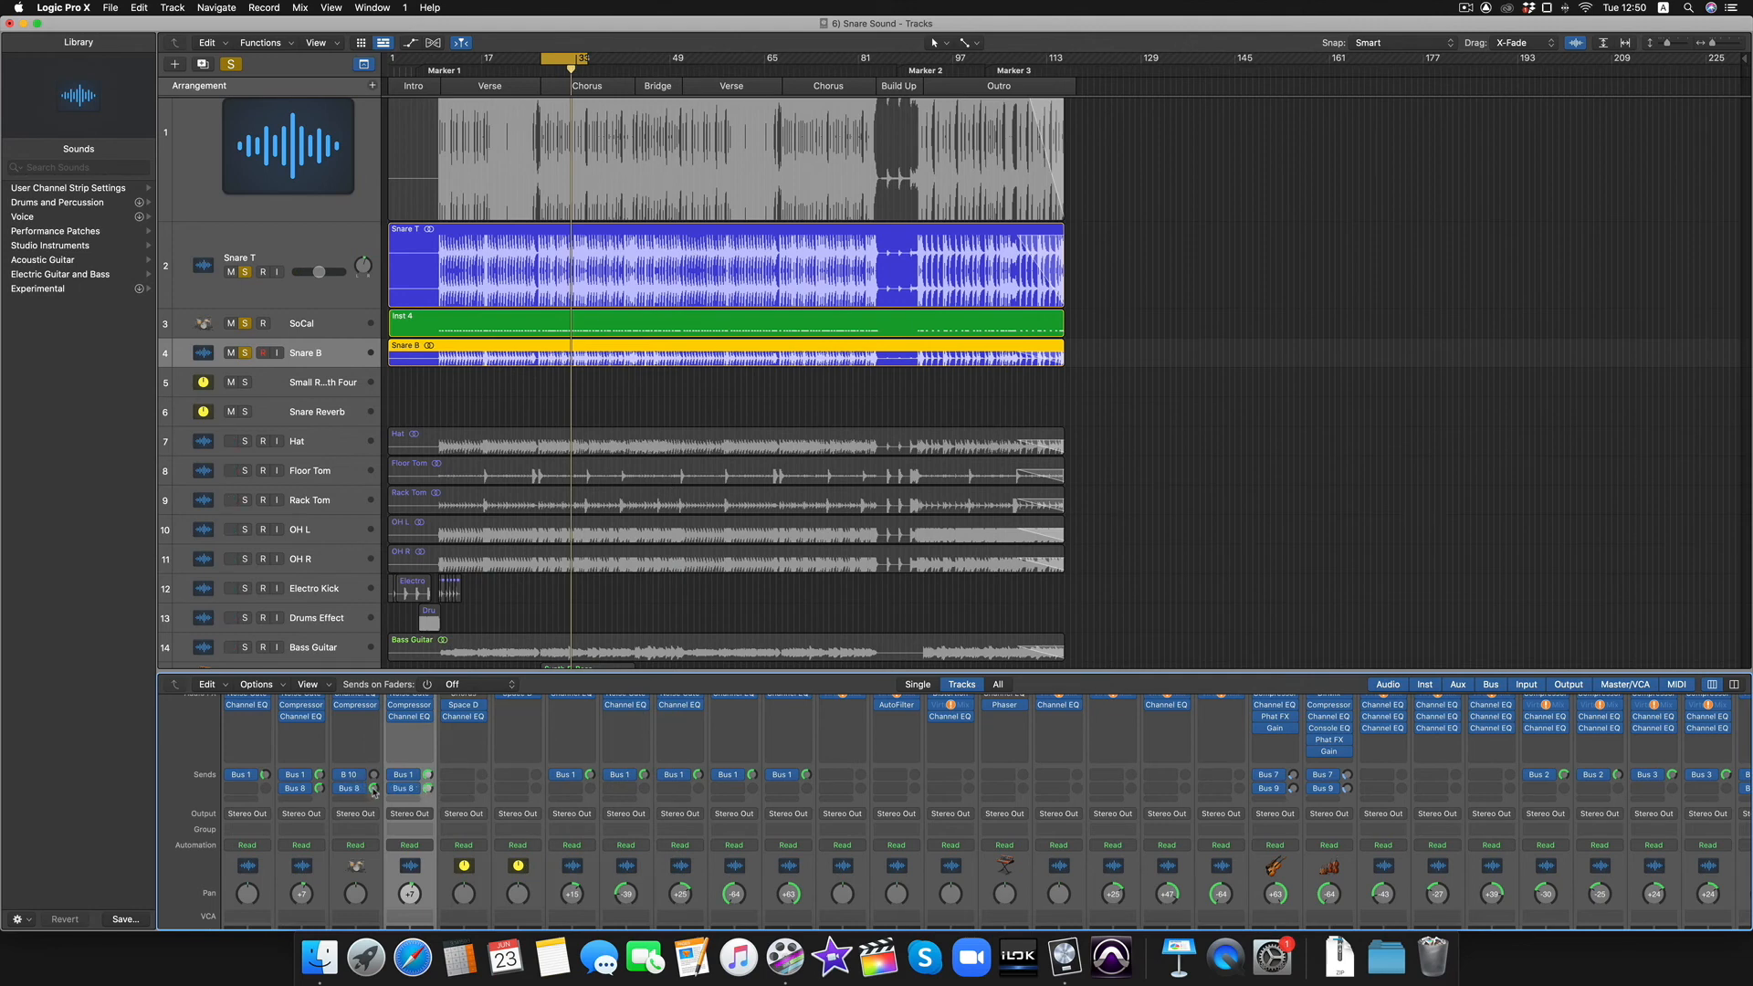
{"action": "left_click_drag", "start_coordinate": [428, 789], "coordinate": [428, 783]}
Step: Try the Snare B fader at -10.2 dB and compare the snare blend with Snare B muted and soloed again
{"action": "scroll", "coordinate": [425, 806], "scroll_direction": "down", "scroll_amount": 5}
{"action": "key", "text": "space"}
{"action": "mouse_move", "coordinate": [400, 836]}
{"action": "left_mouse_down"}
{"action": "mouse_move", "coordinate": [399, 815]}
{"action": "mouse_move", "coordinate": [398, 830]}
{"action": "left_mouse_up"}
{"action": "left_click", "coordinate": [397, 893]}
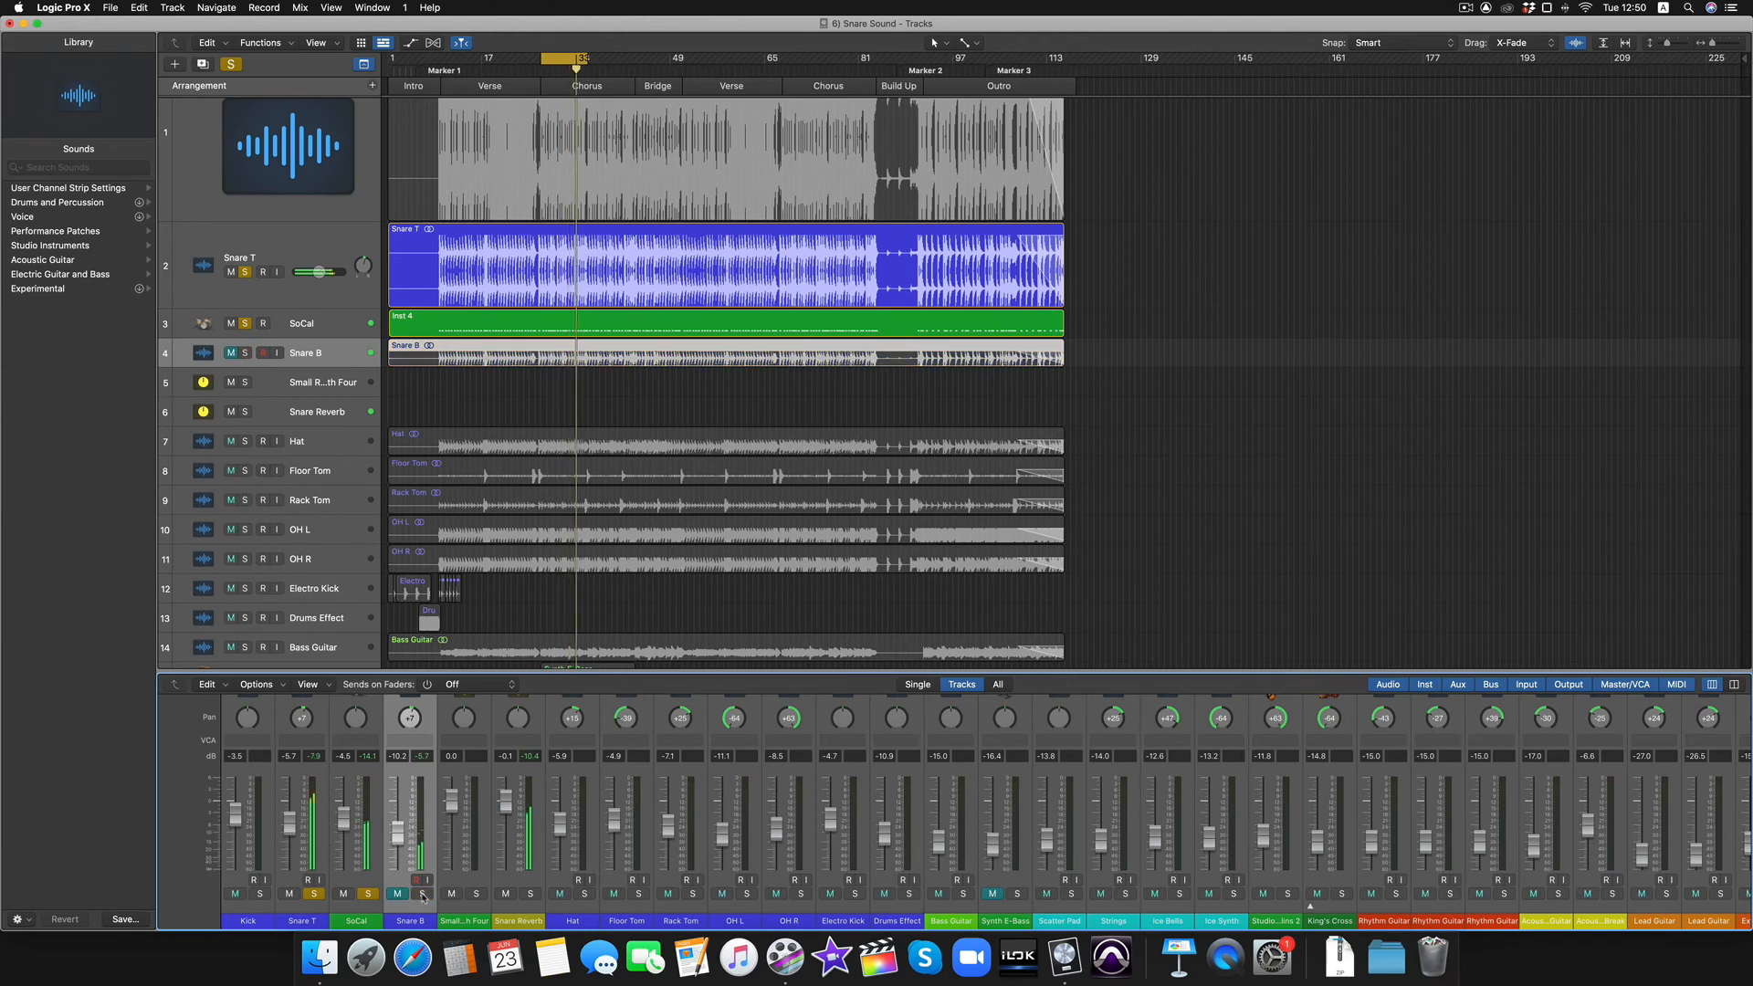
{"action": "left_click", "coordinate": [422, 894]}
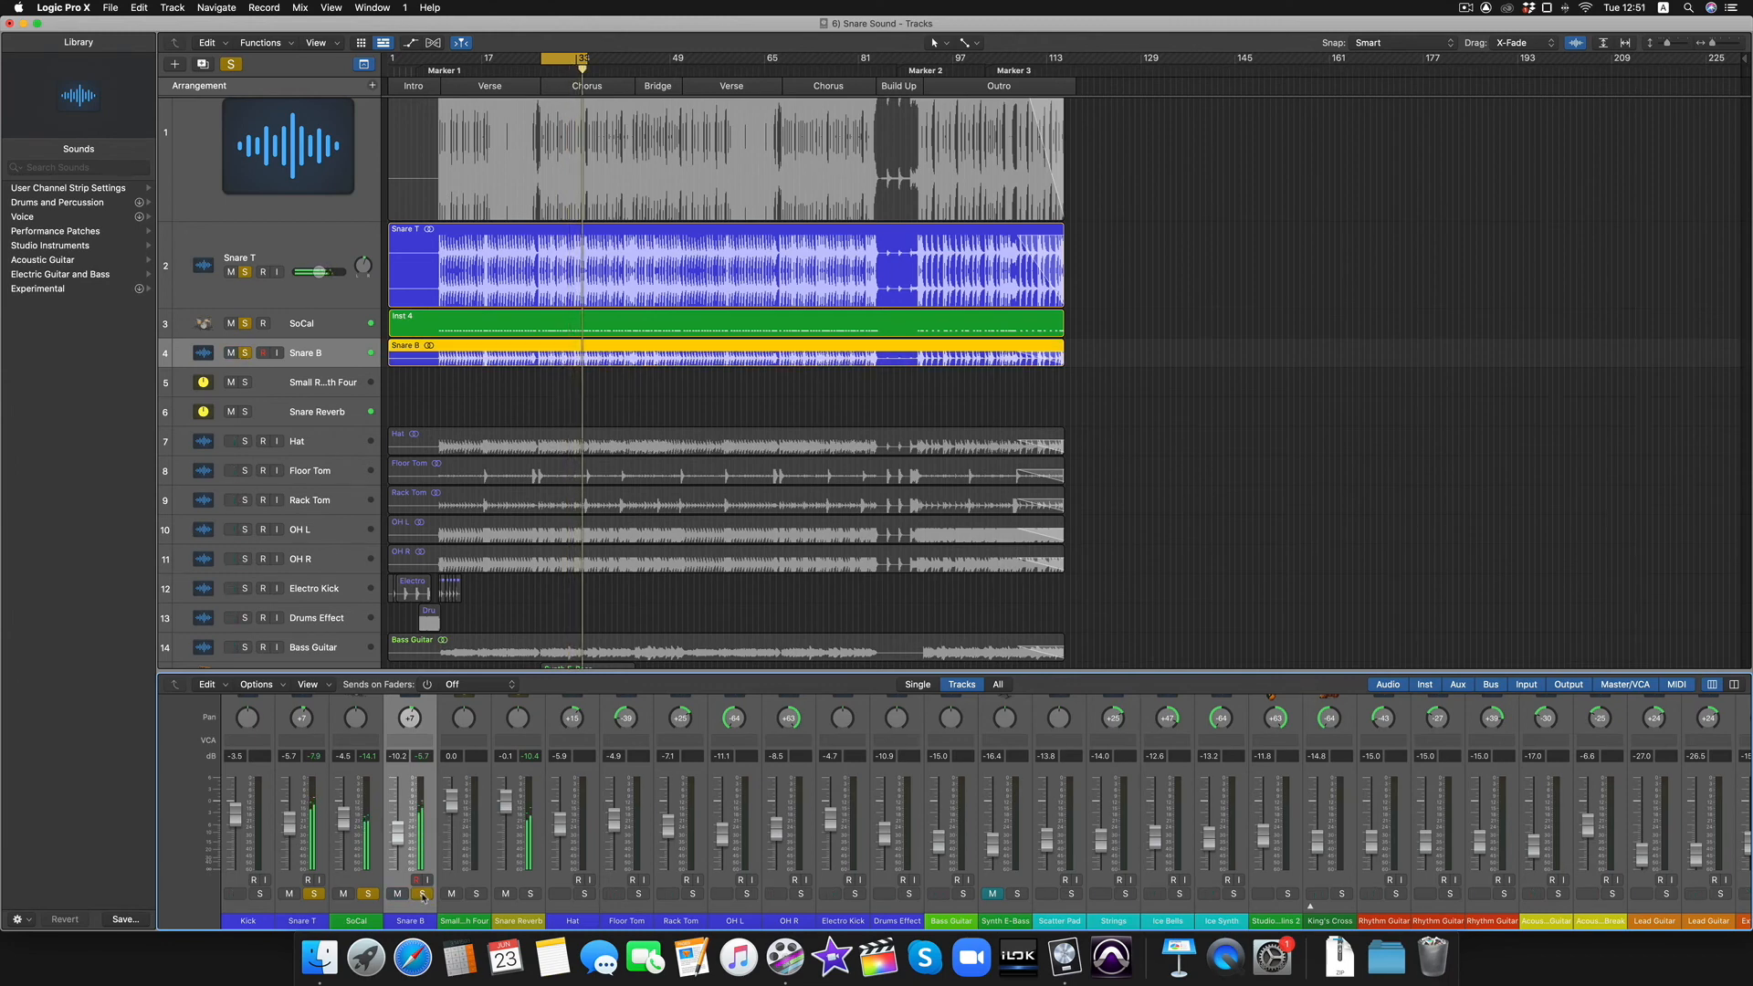
Step: Lower the Snare B fader to -13.8 dB and compare the snare blend without and with Snare B
{"action": "left_click_drag", "start_coordinate": [398, 833], "coordinate": [397, 844]}
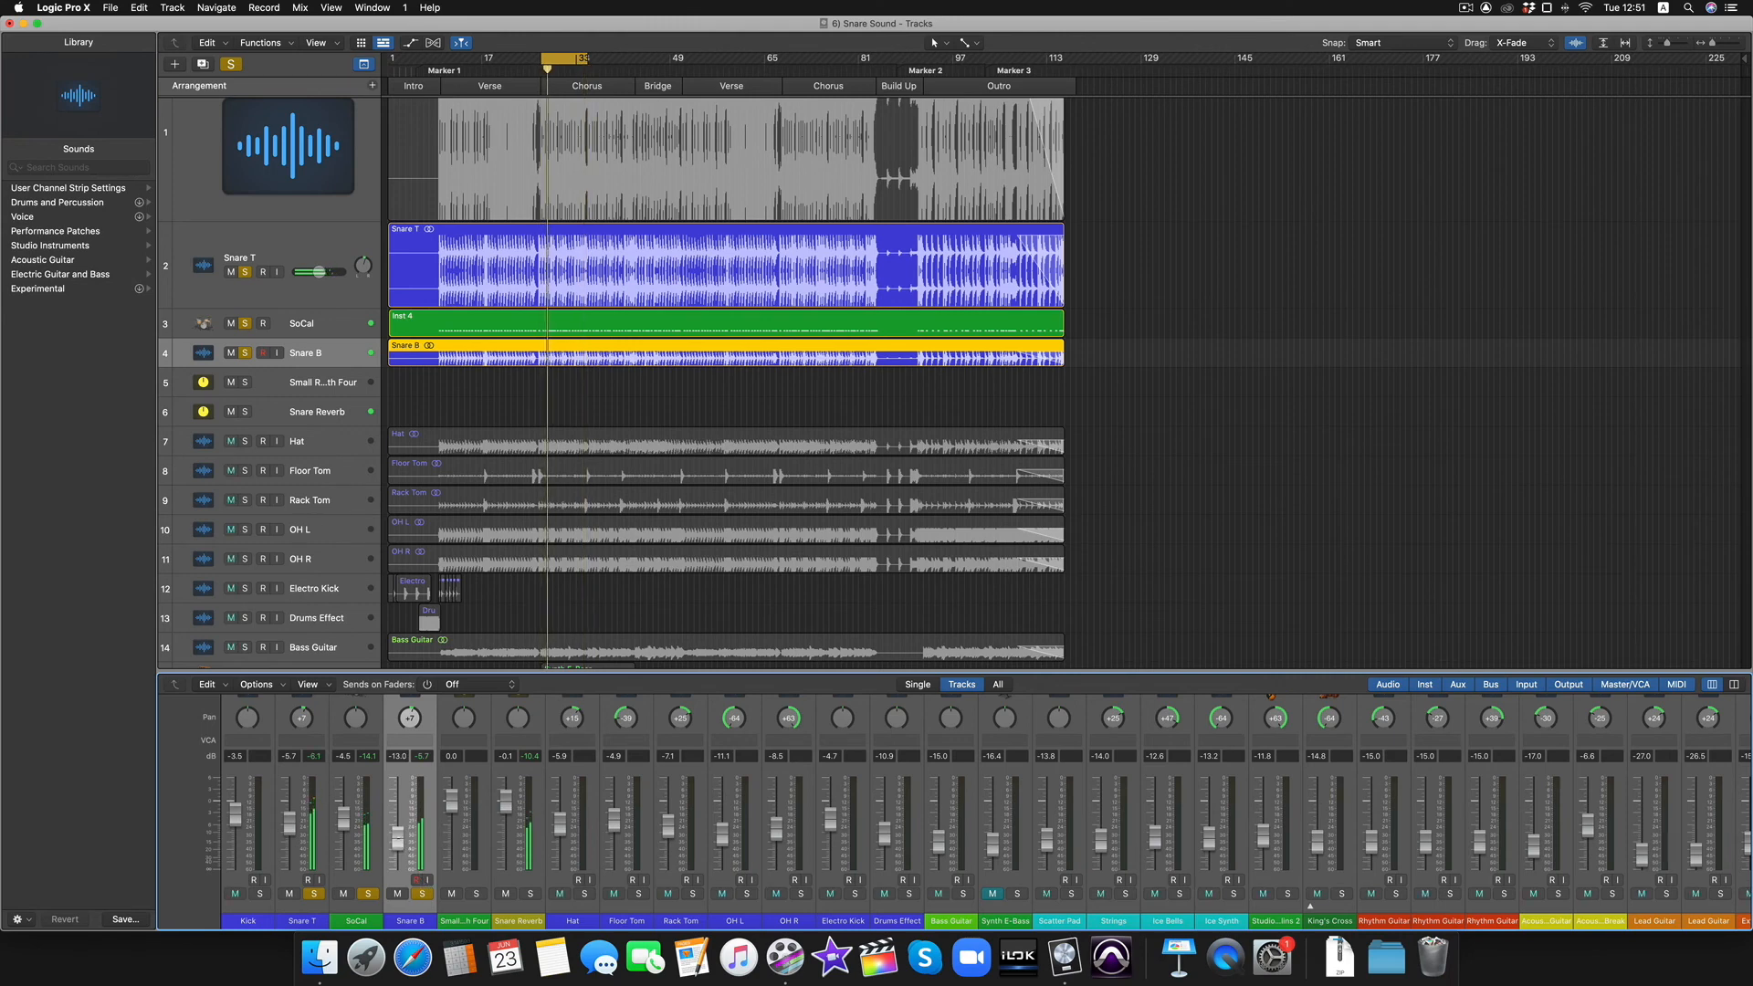
{"action": "left_click", "coordinate": [422, 894]}
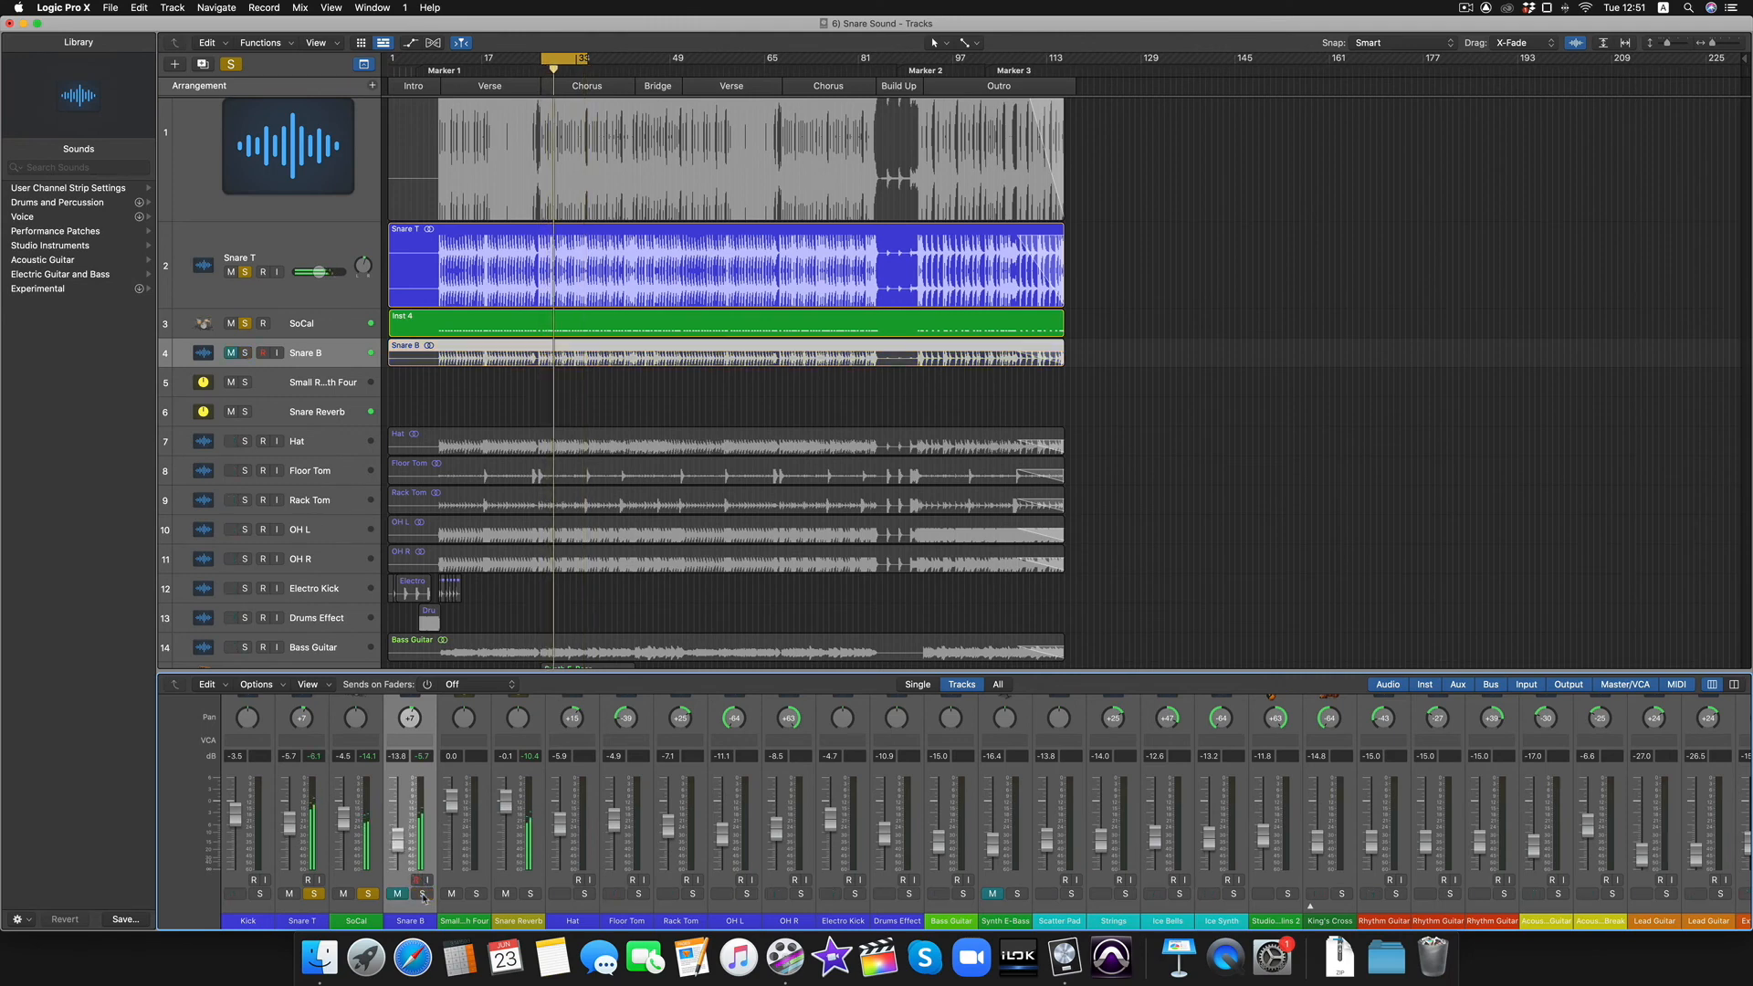
{"action": "left_click", "coordinate": [422, 894]}
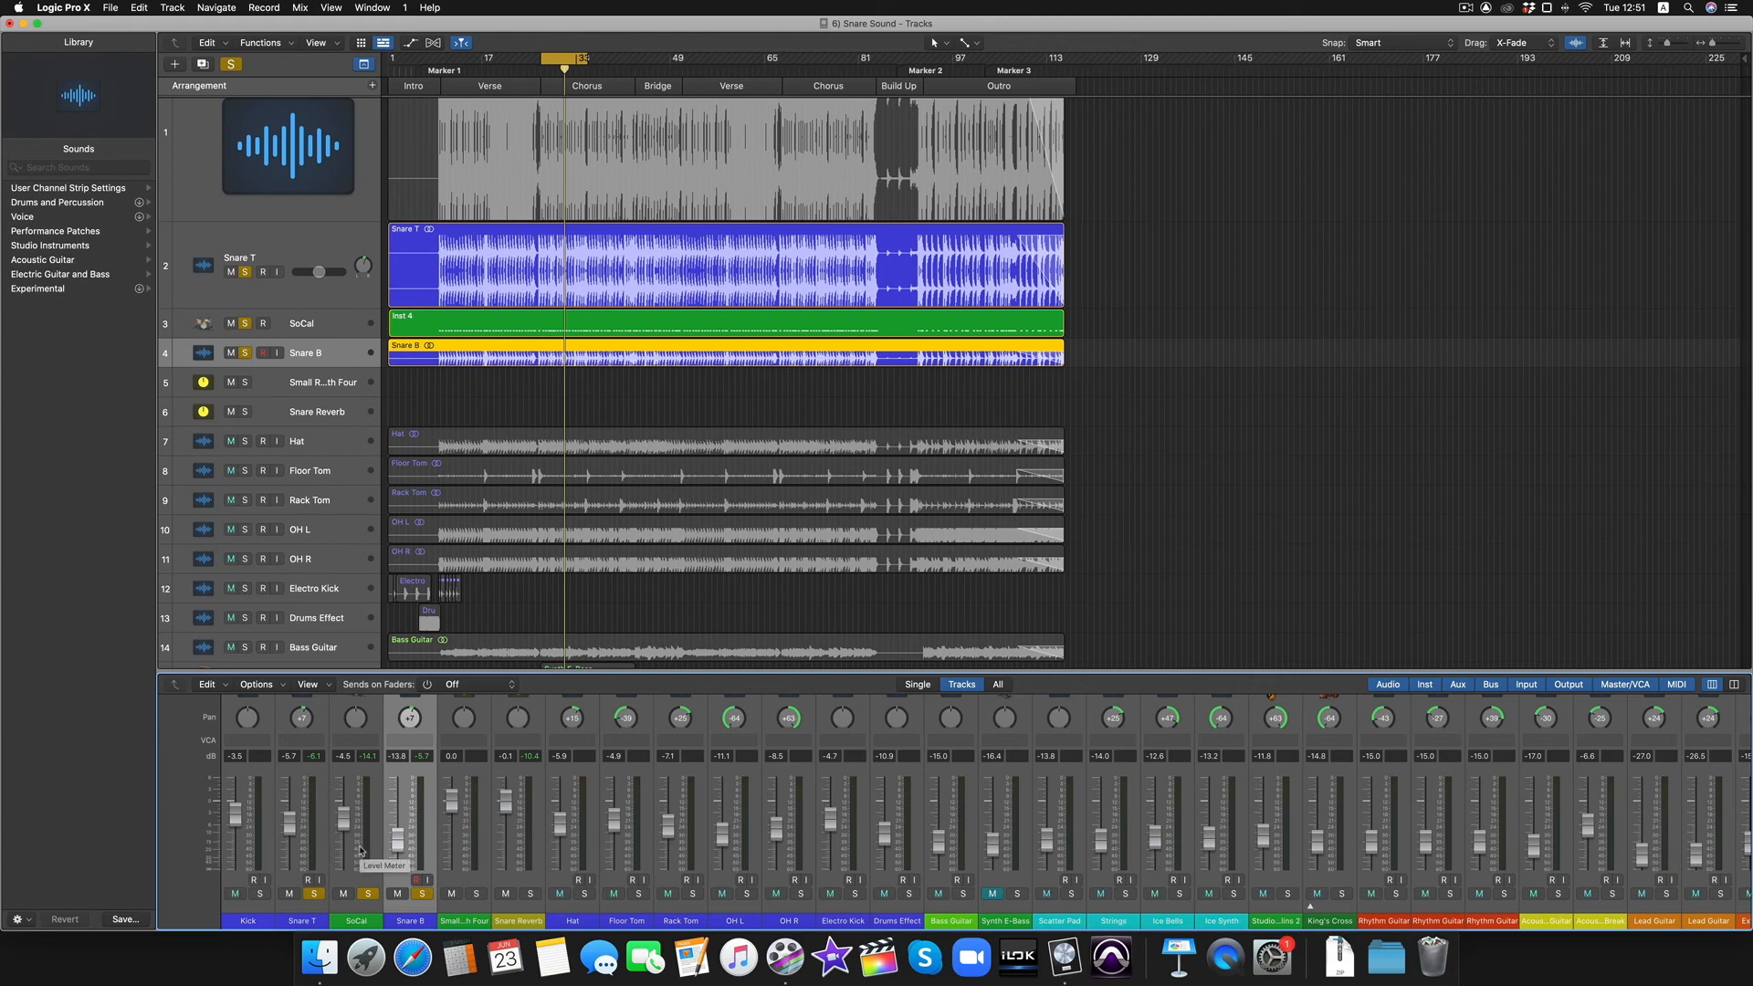
Step: Unsolo Snare B, SoCal and Snare T and play the full mix
{"action": "left_click", "coordinate": [422, 894]}
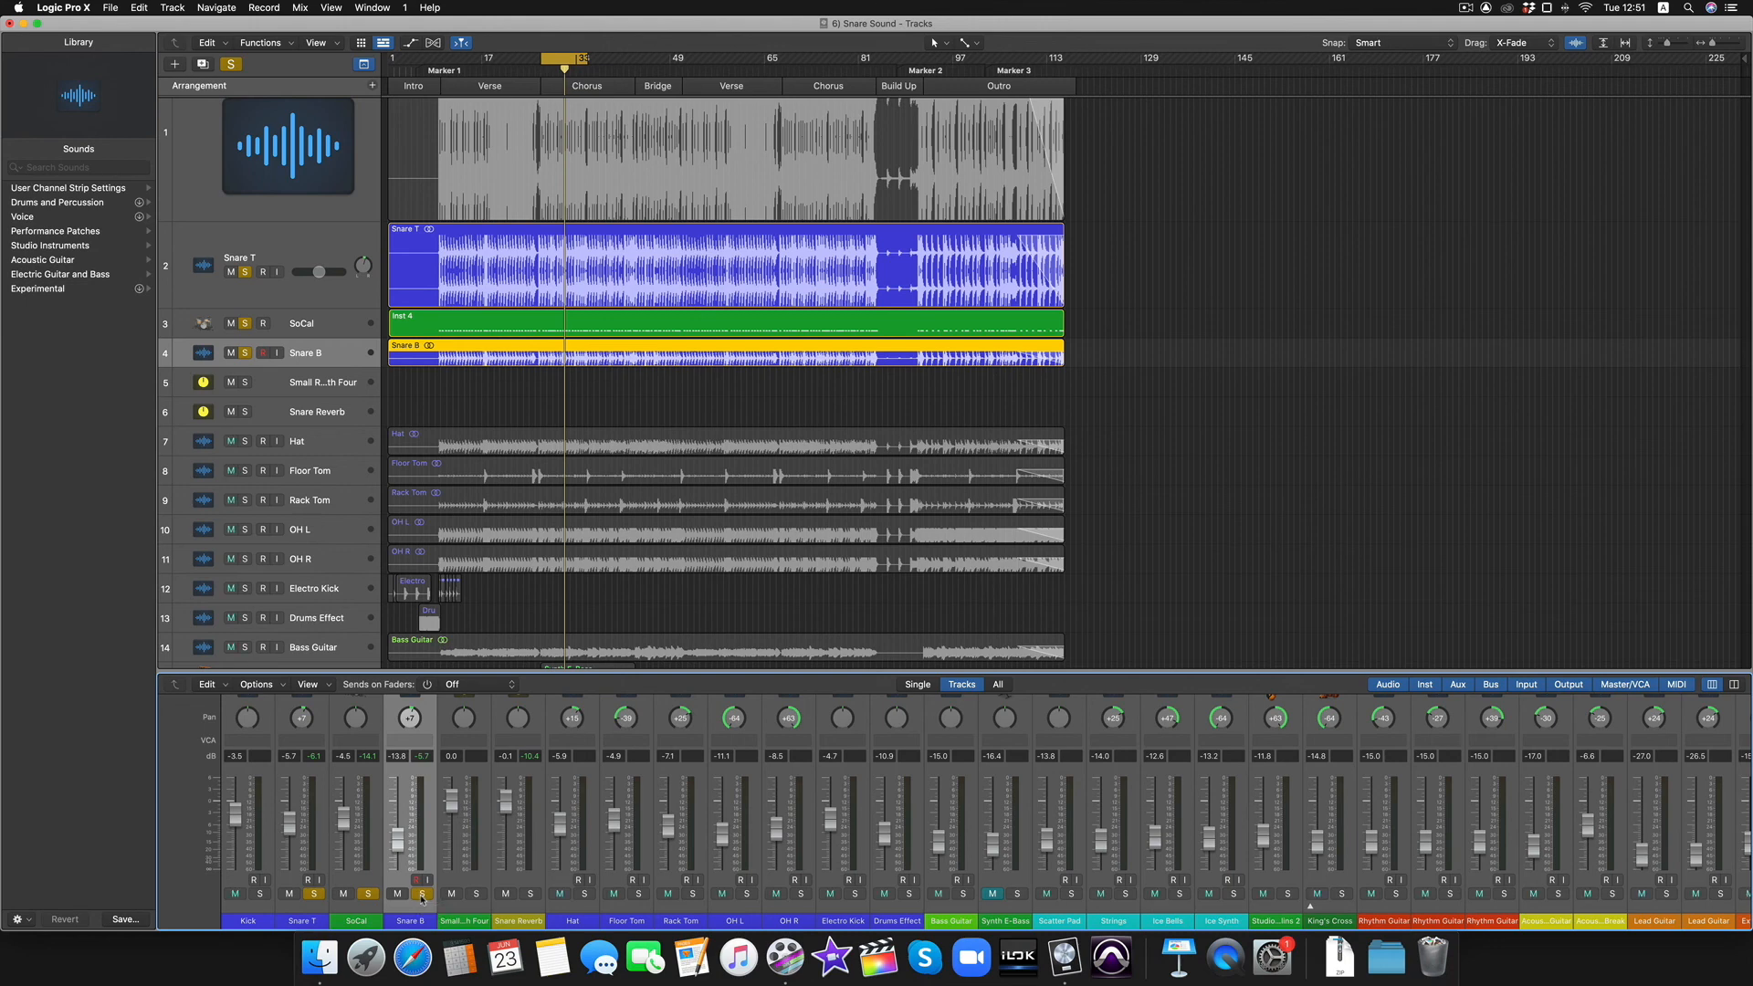
{"action": "left_click", "coordinate": [367, 893]}
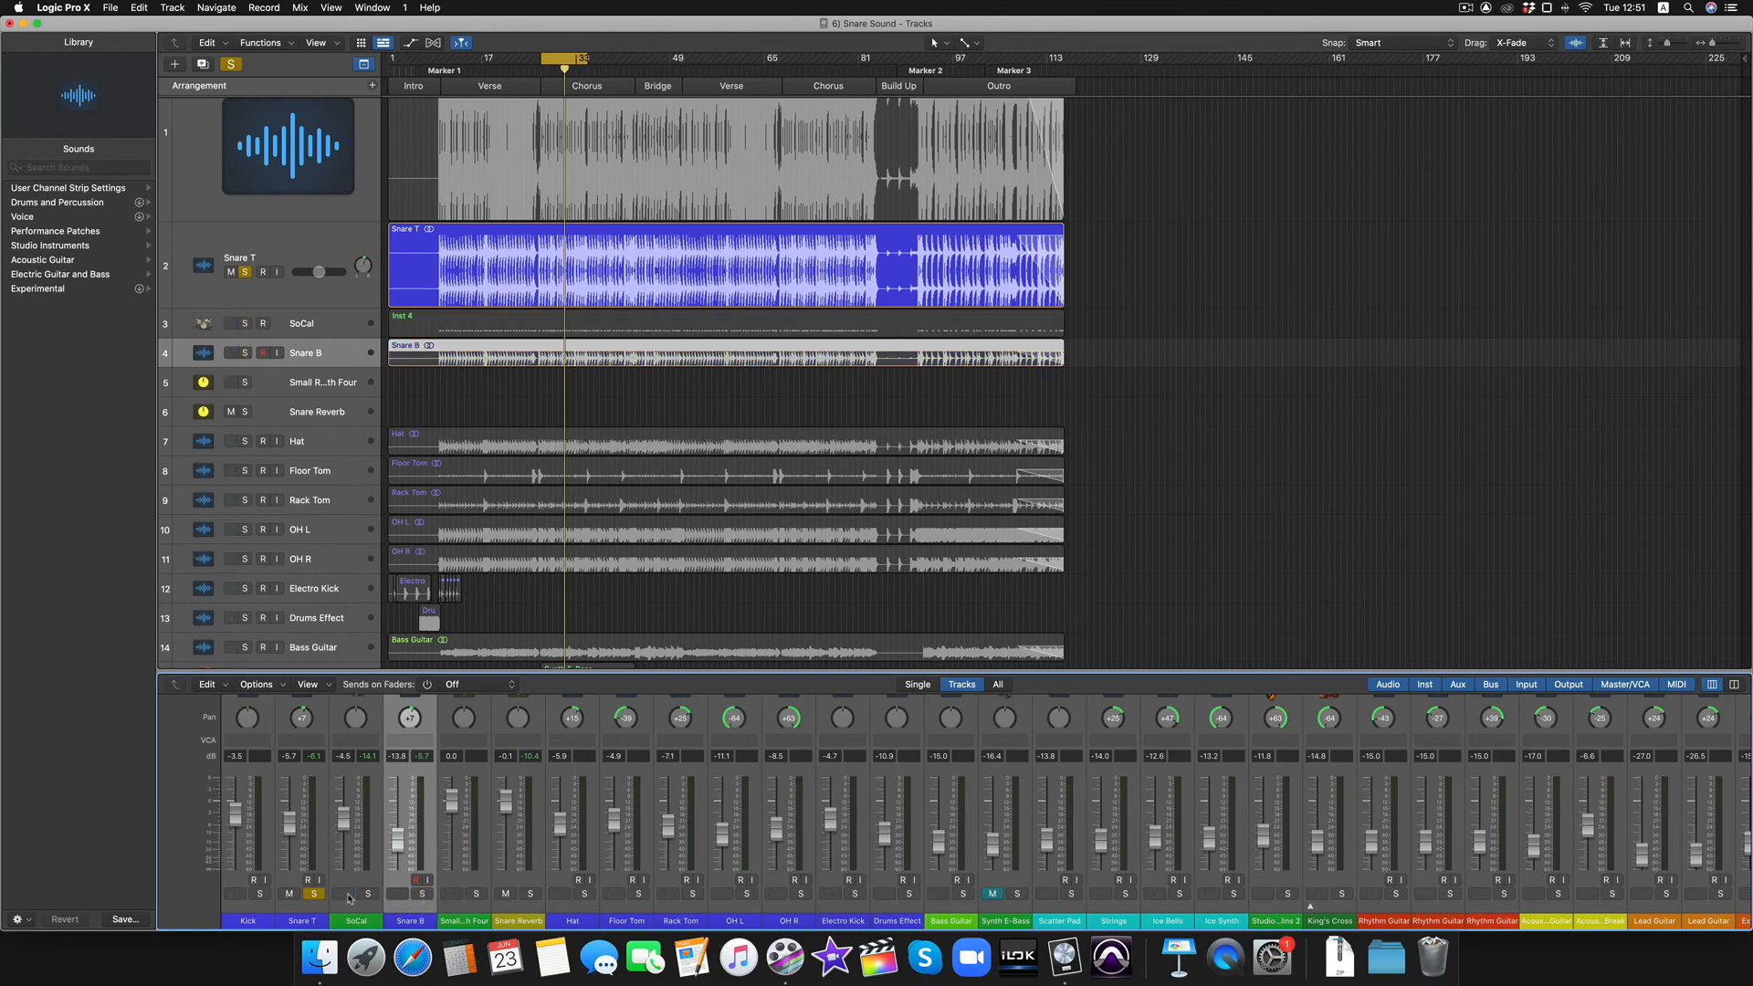
{"action": "left_click", "coordinate": [314, 893]}
{"action": "key", "text": "space"}
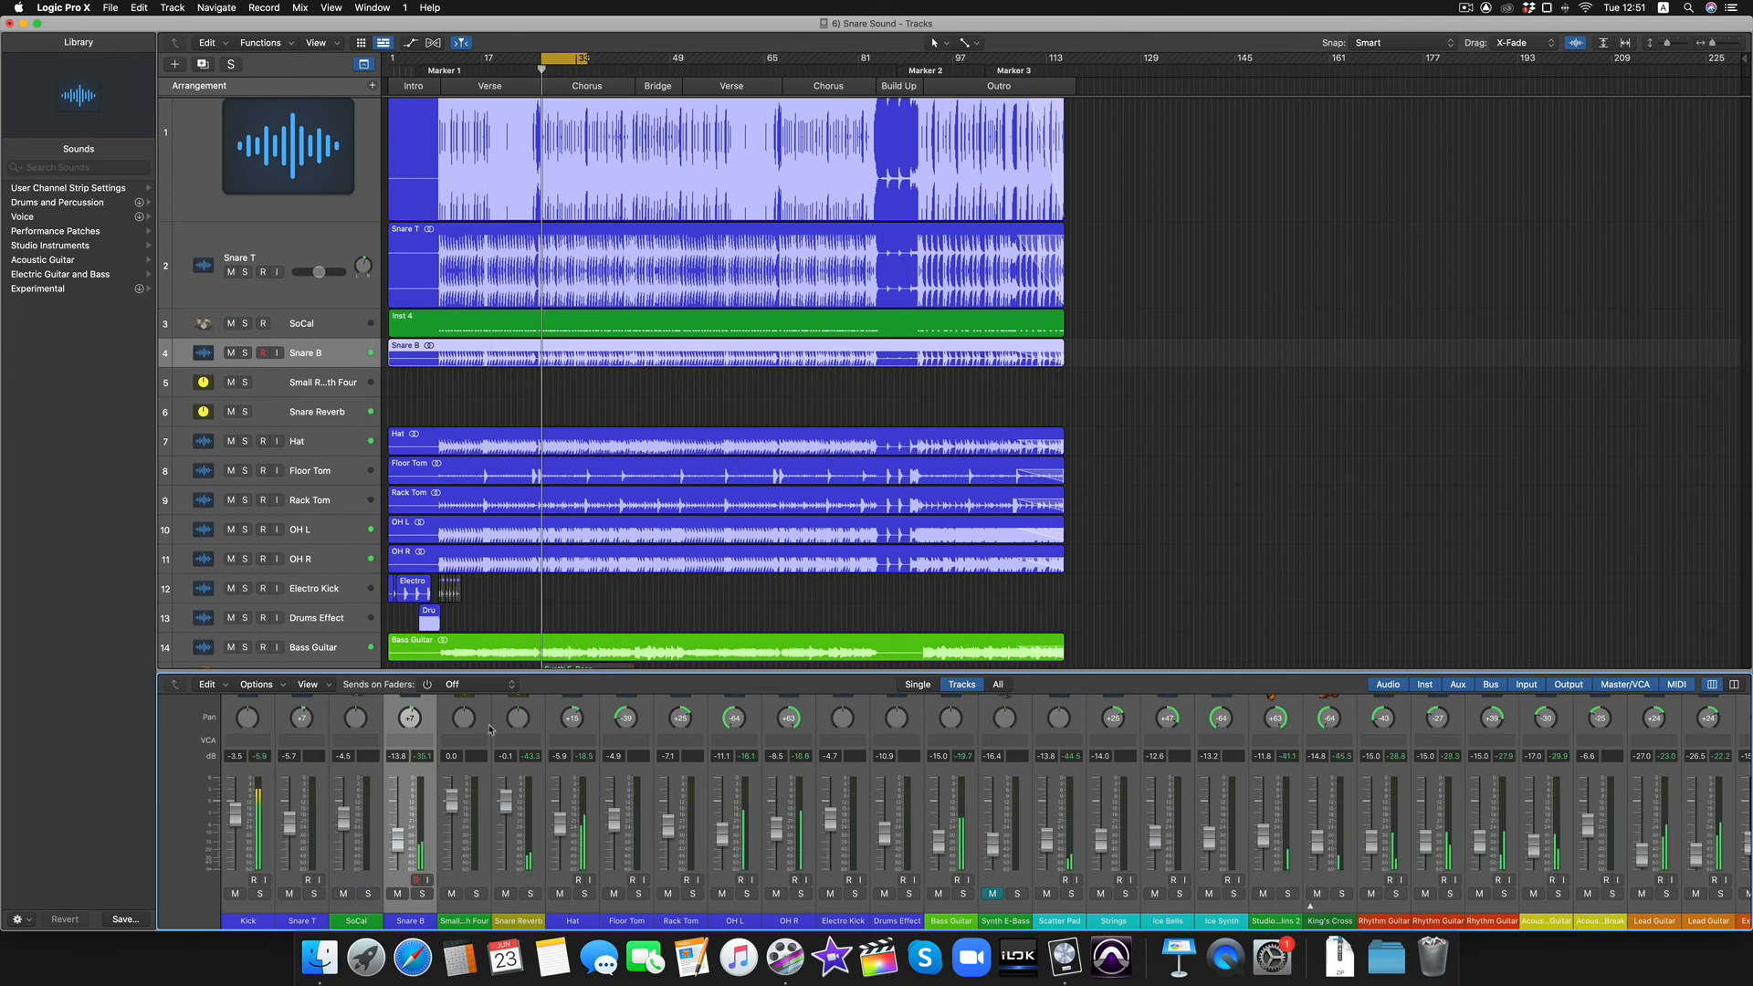
Step: Lower the Snare T, SoCal and Snare B faders together to -8.8 dB, -7.6 dB and -16.9 dB within the full mix
{"action": "left_click", "coordinate": [321, 836], "text": "shift"}
{"action": "left_click_drag", "start_coordinate": [336, 833], "coordinate": [343, 833]}
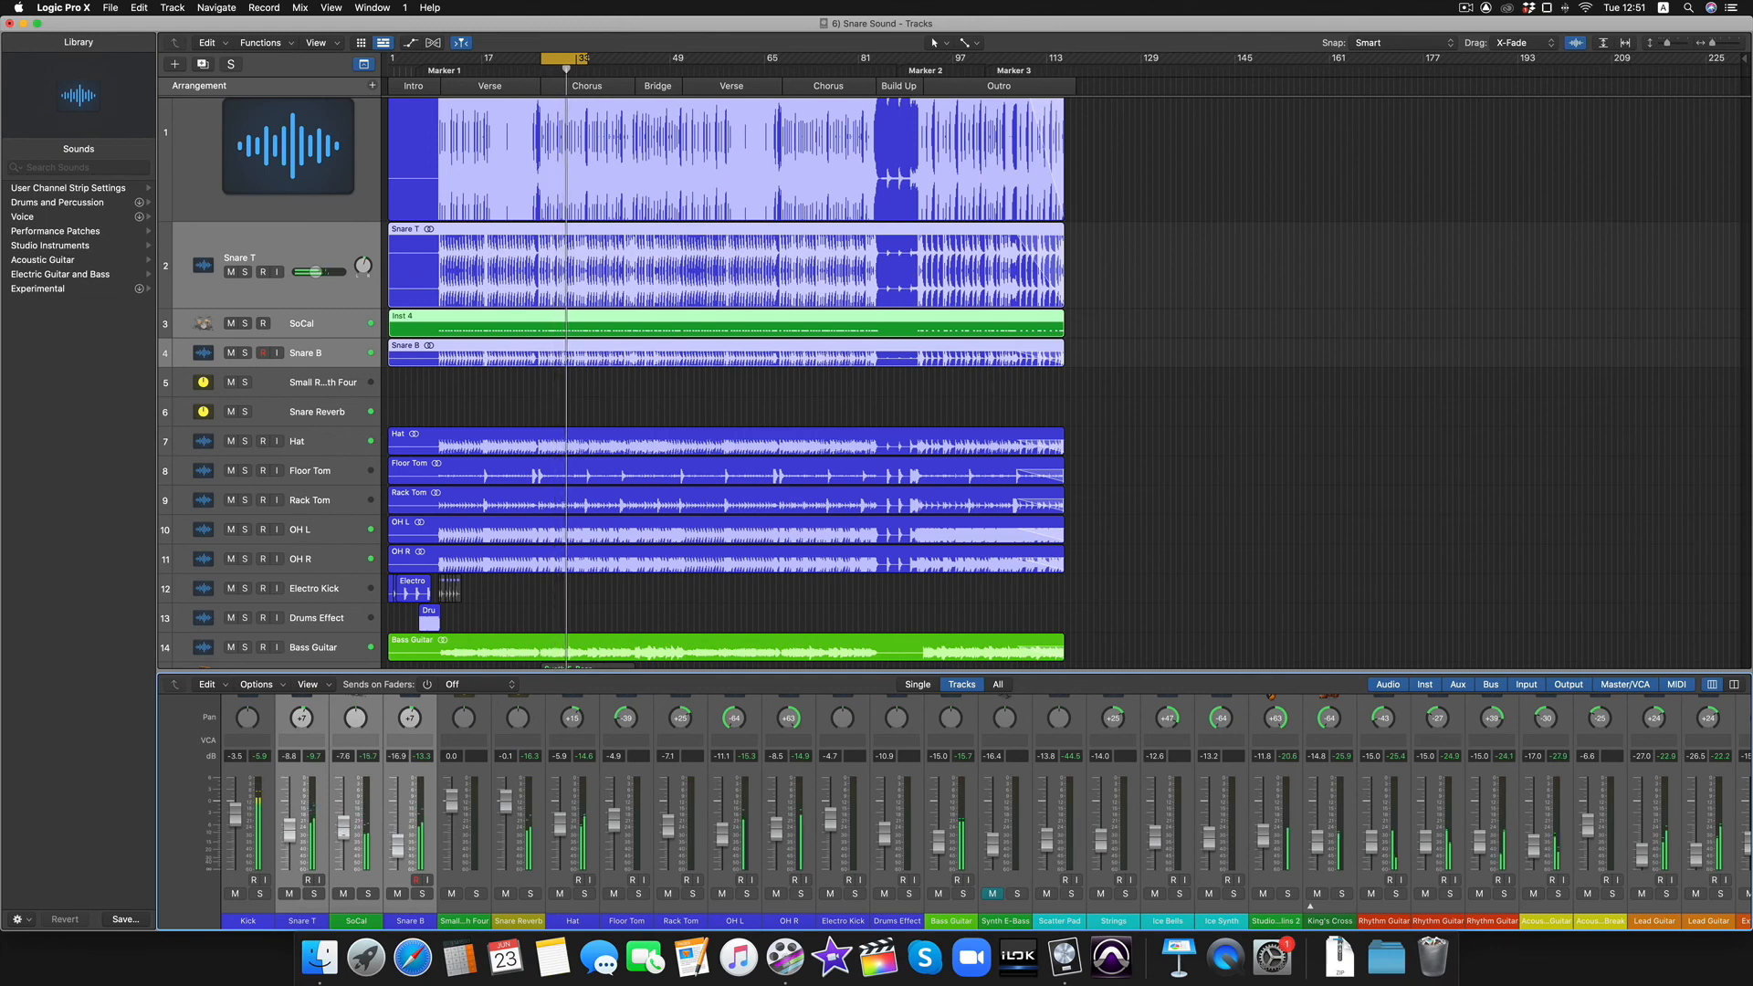
{"action": "key", "text": "space"}
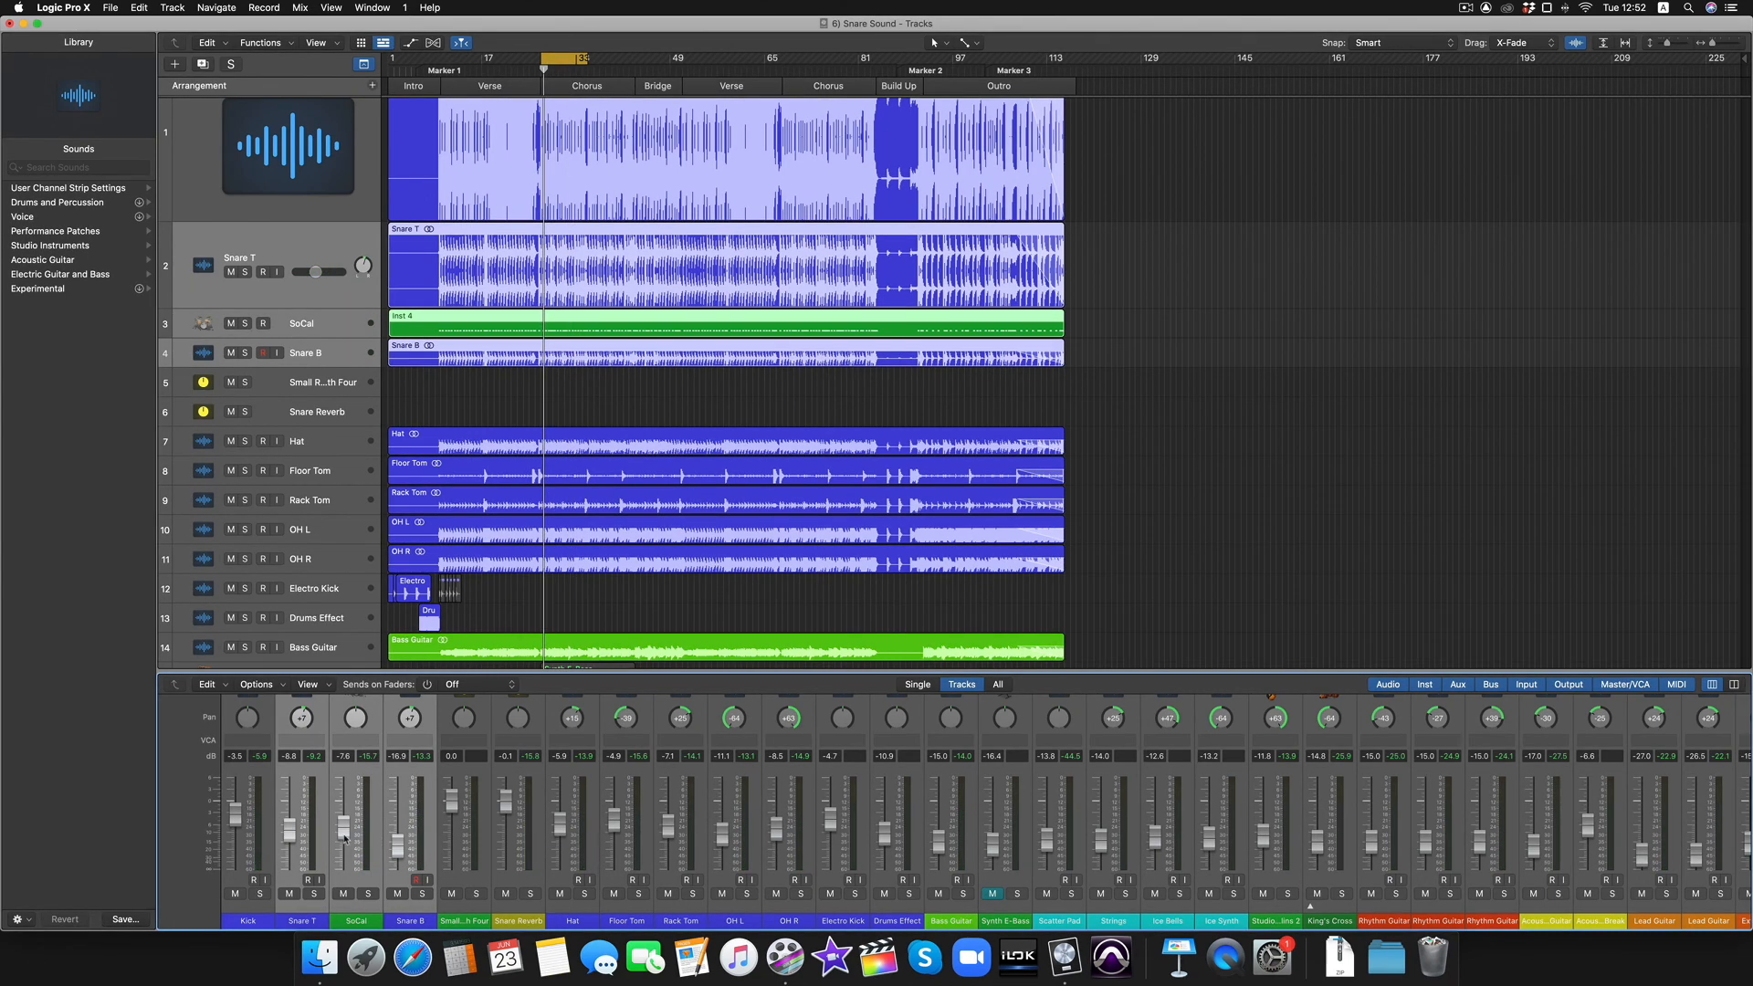